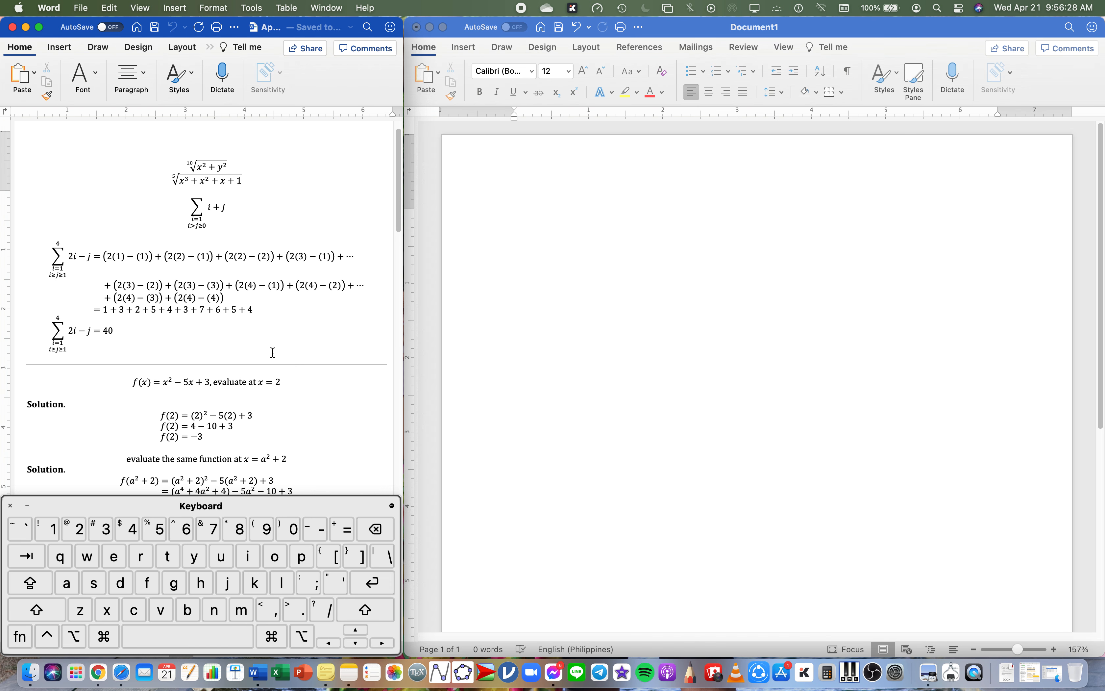
Step: Insert an equation at the start of the blank document containing the 10th root of x²+y²
scroll(273, 353, down, 2)
scroll(273, 352, up, 2)
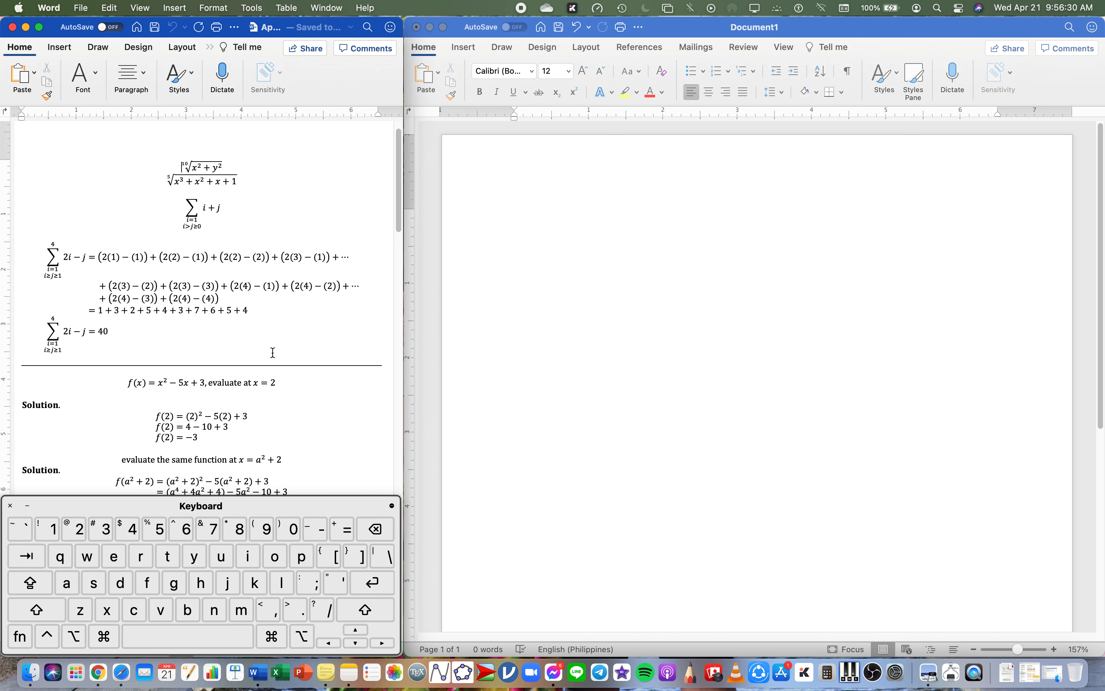
click(654, 216)
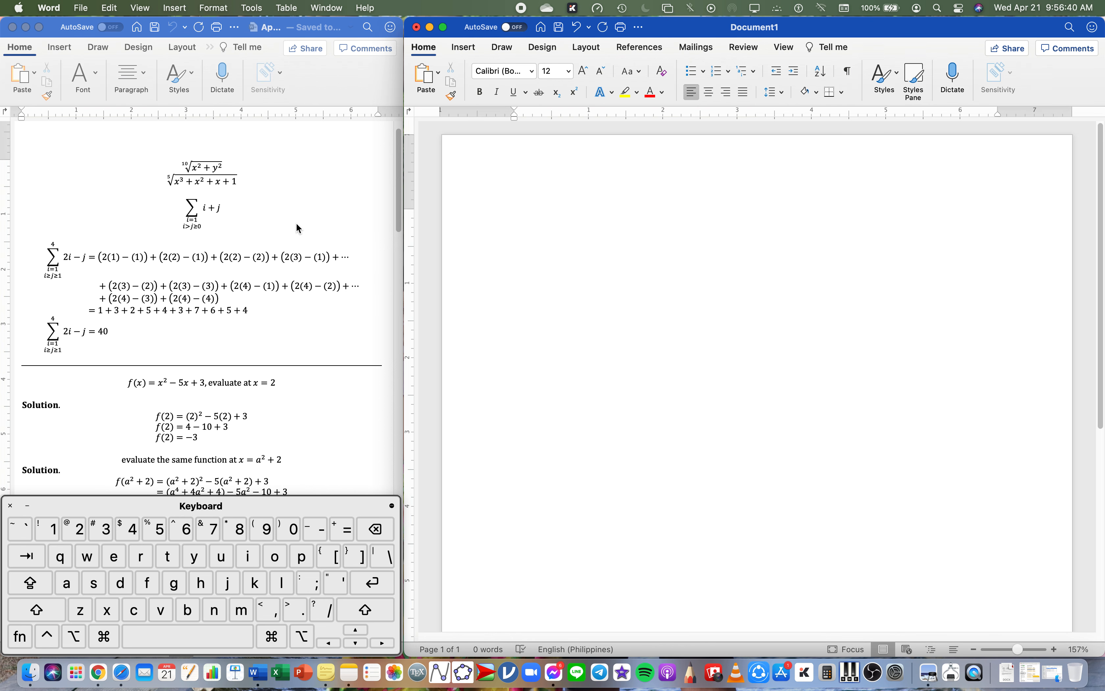
scroll(297, 223, up, 2)
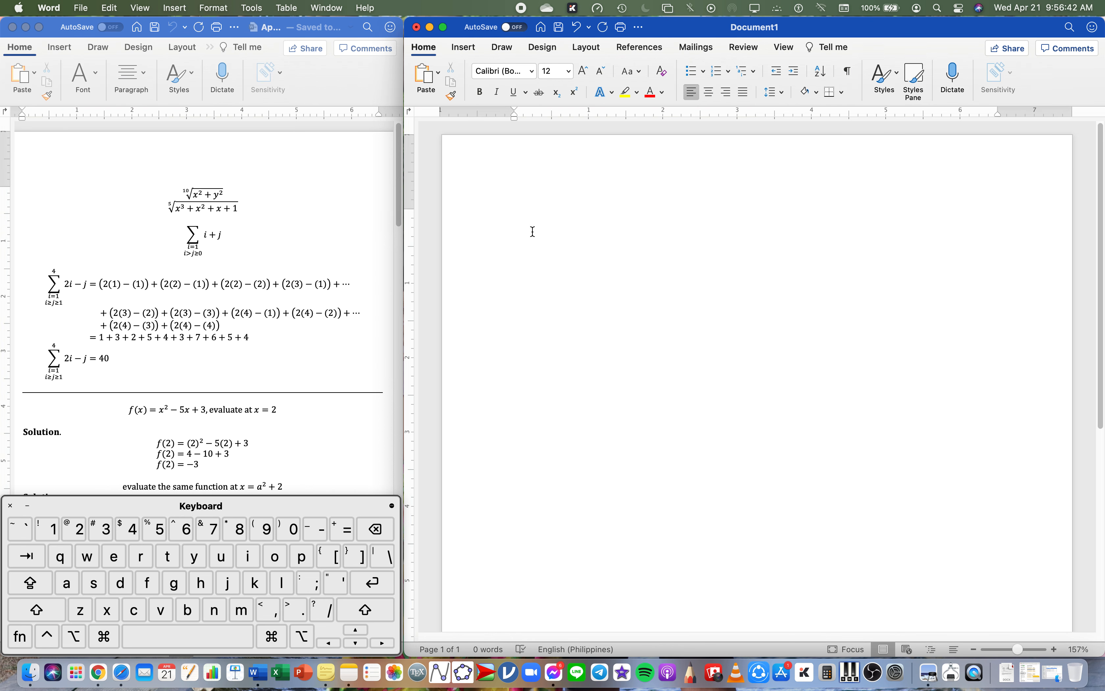
key(ctrl+equal)
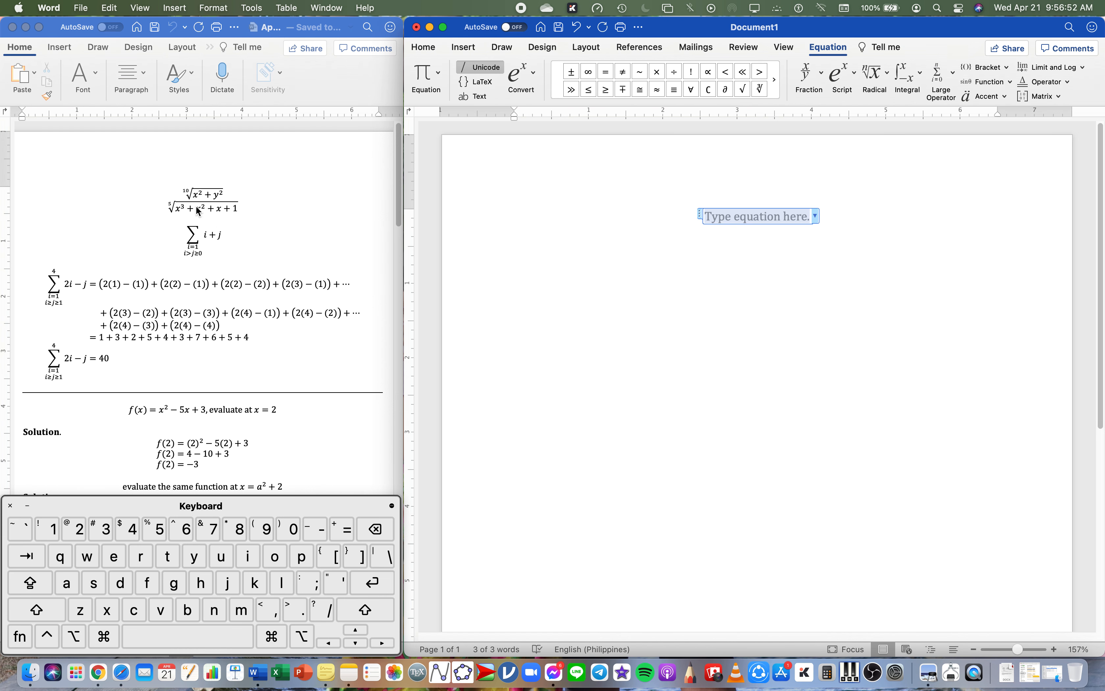
text(\sqrt)
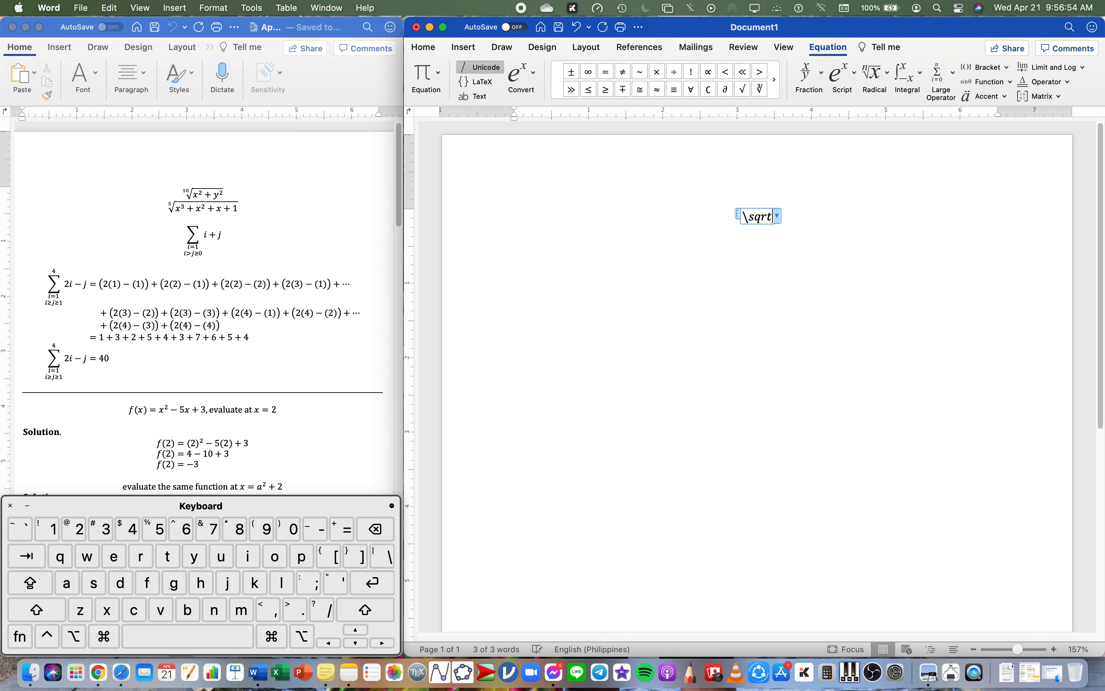
text(()
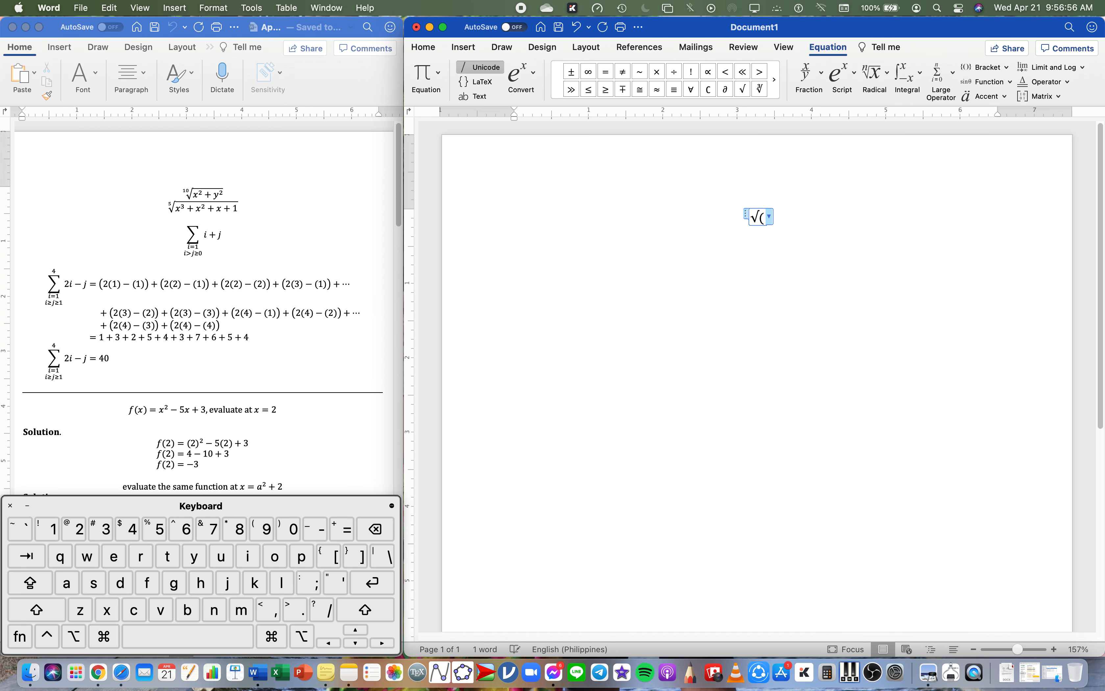
text(10&)
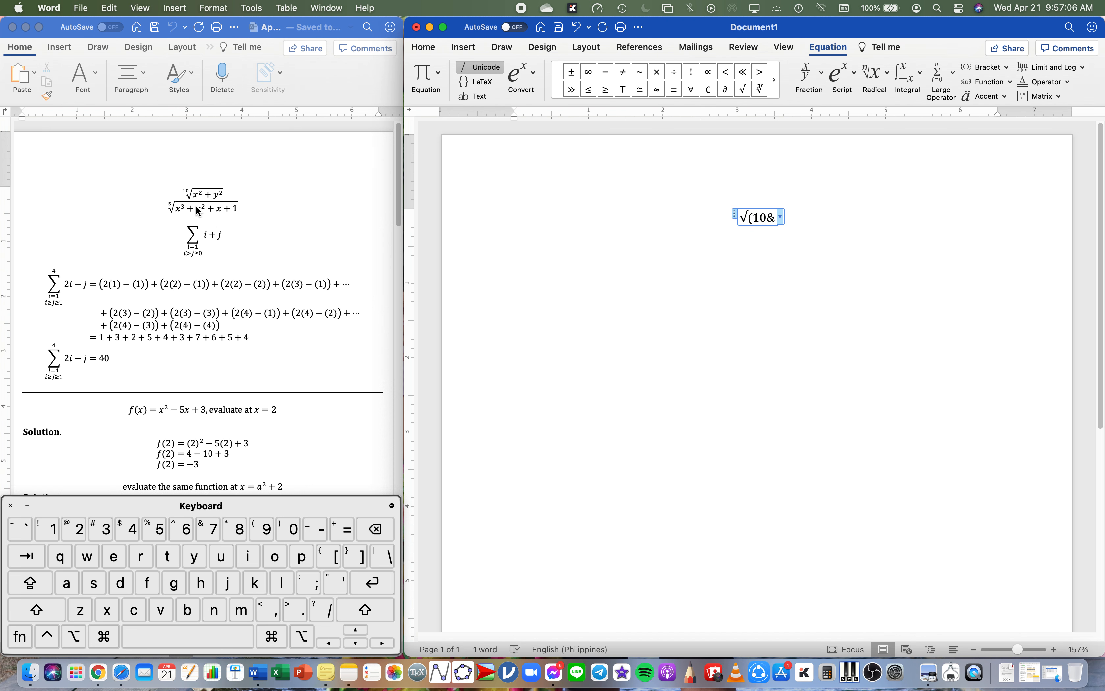
text(x^2)
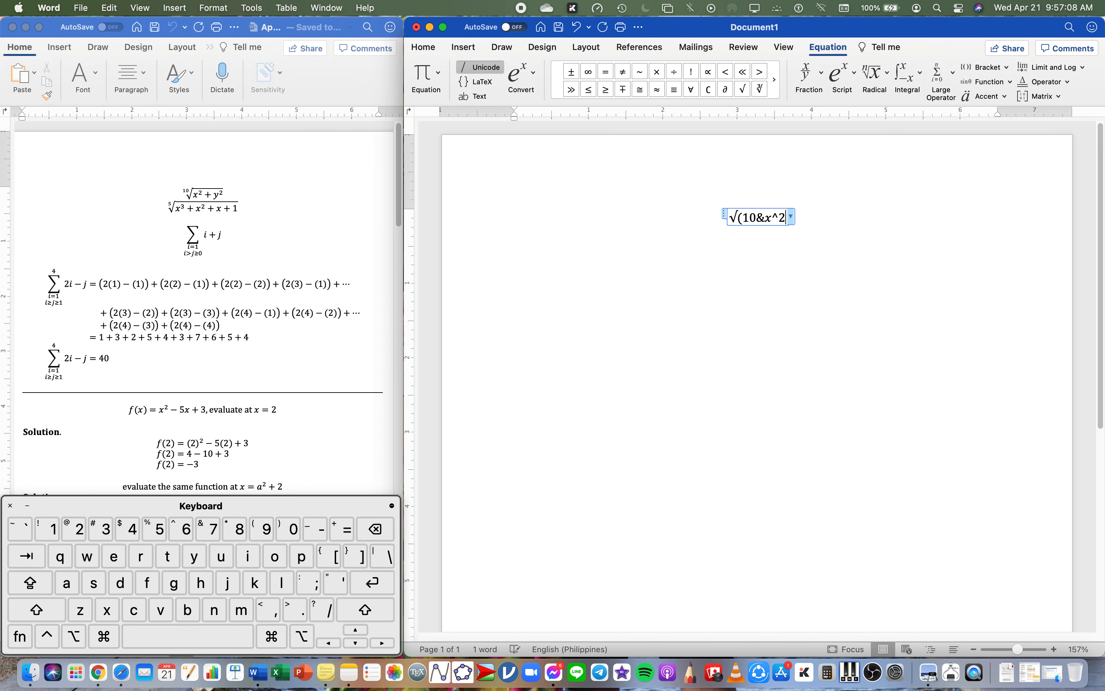
text(+y^2)
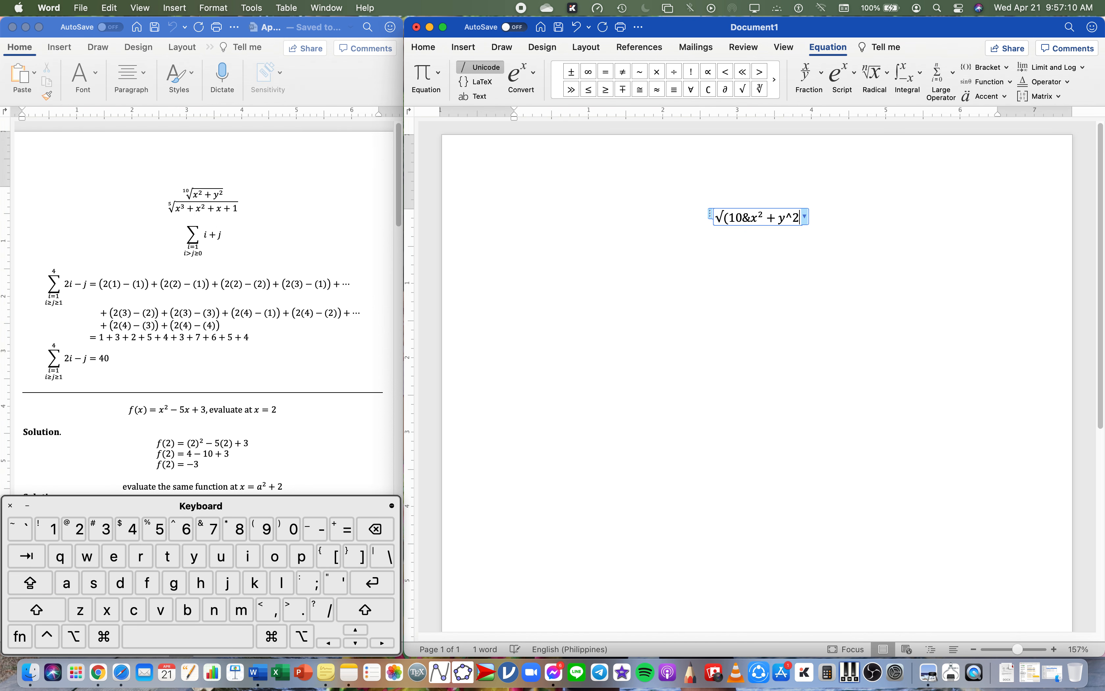
key(BackSpace)
key(BackSpace)
text(²))
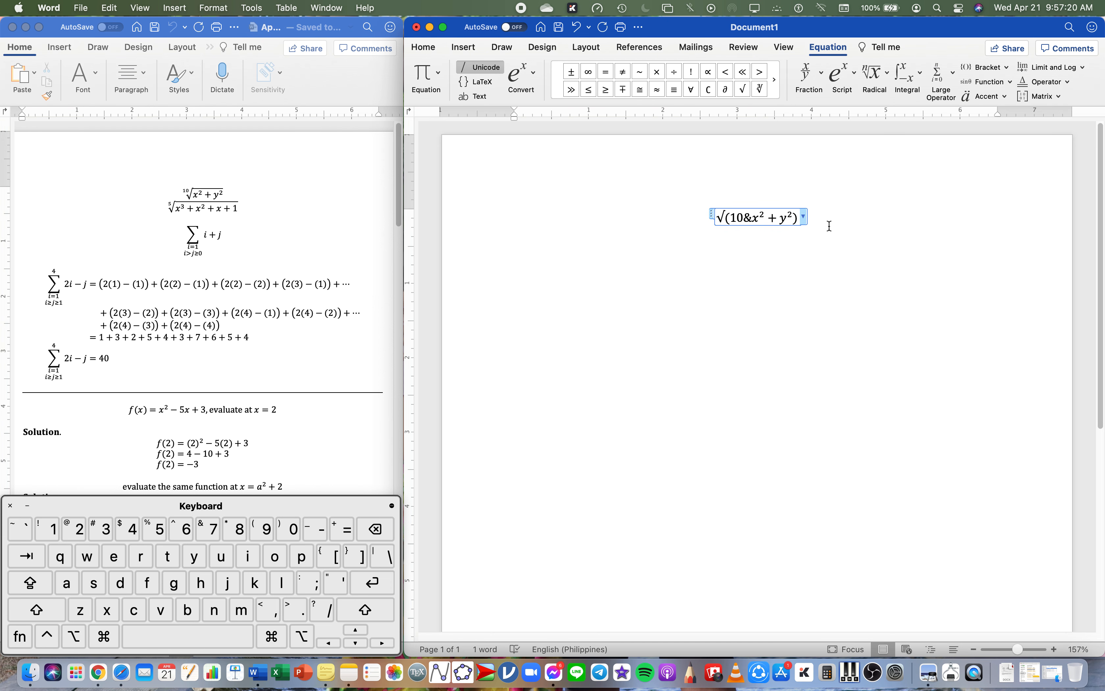
key(space)
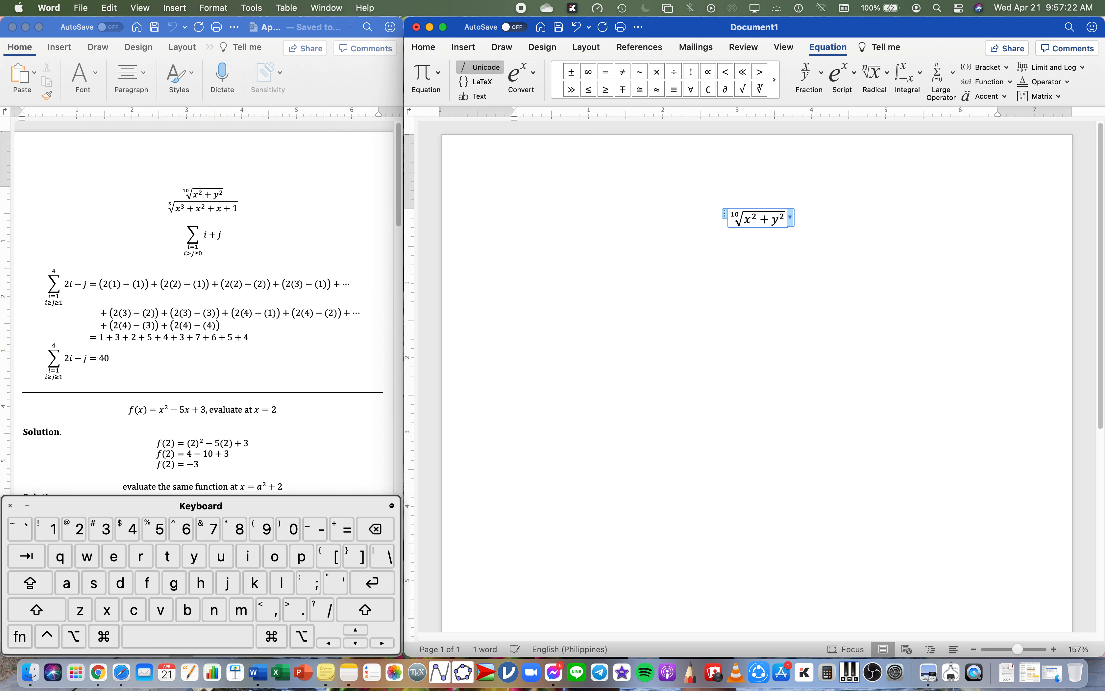
key(Right)
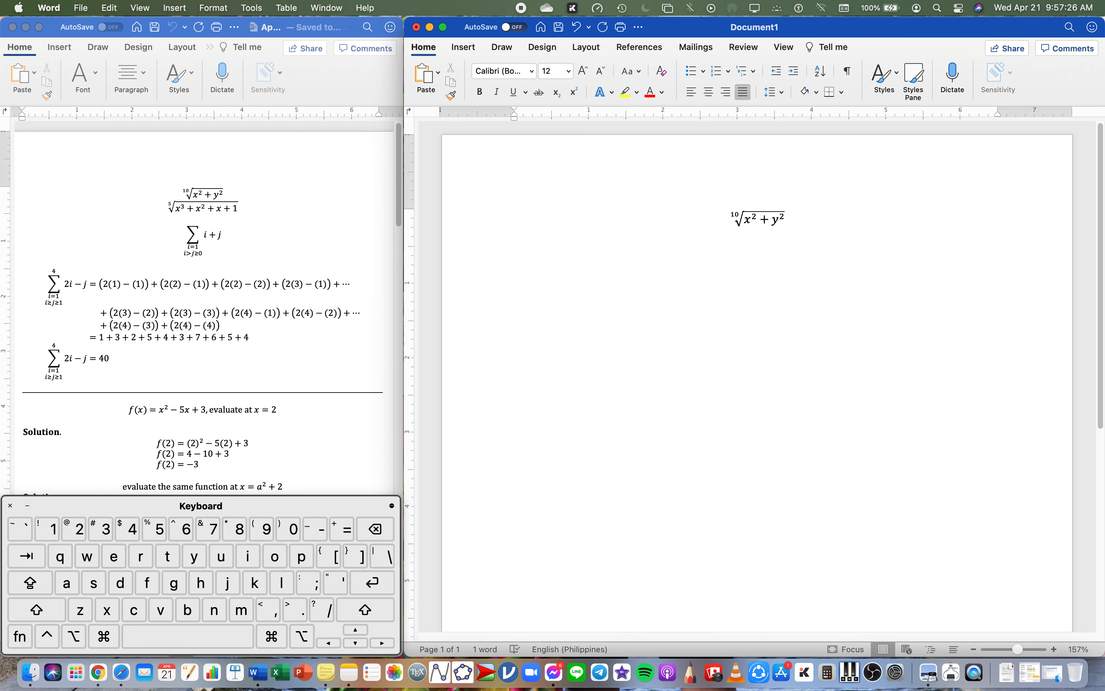
Step: Add a second equation below the 10th root containing the 5th root of x³+x²+x+1, and start a new line after it
key(Return)
key(ctrl+equal)
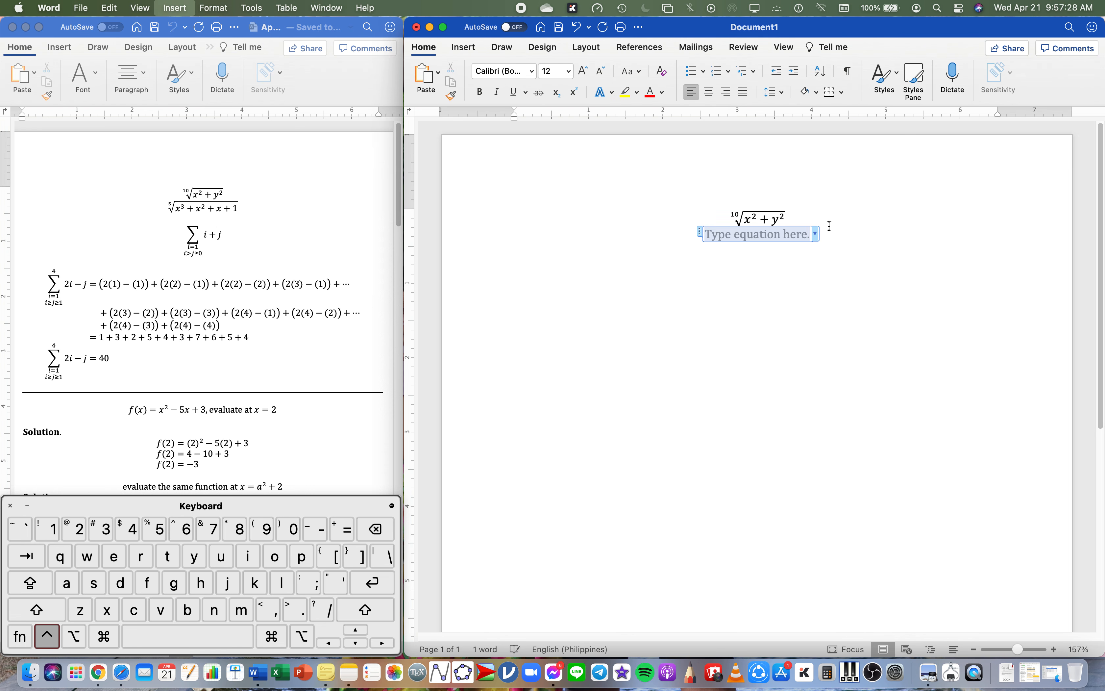
text(\sqrt)
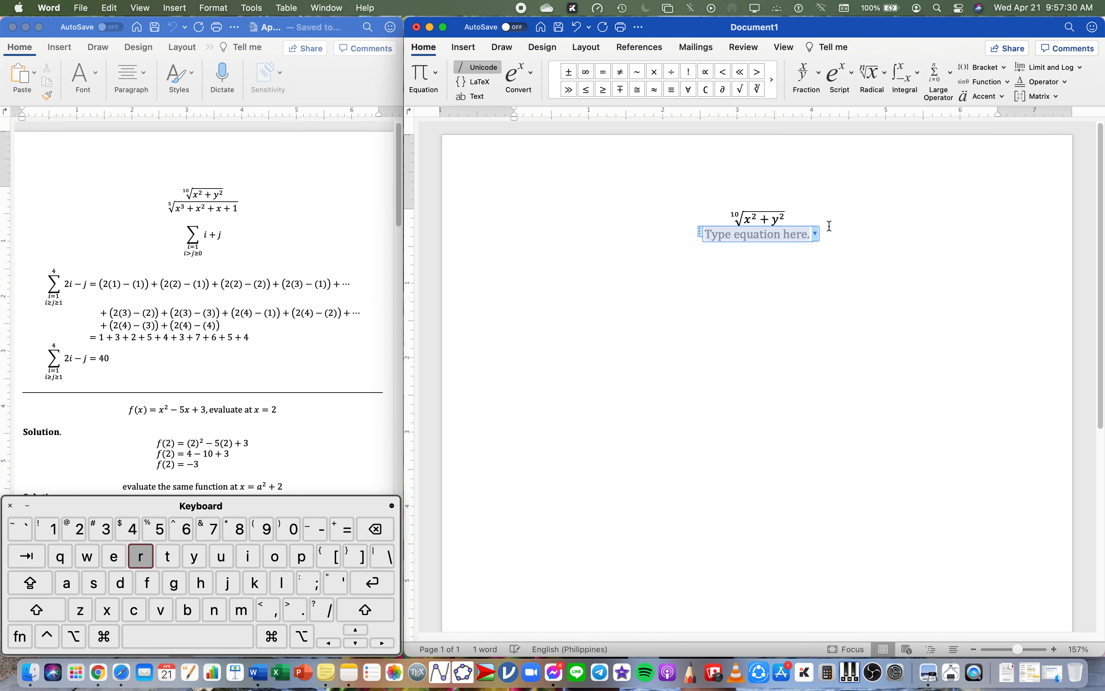
text(()
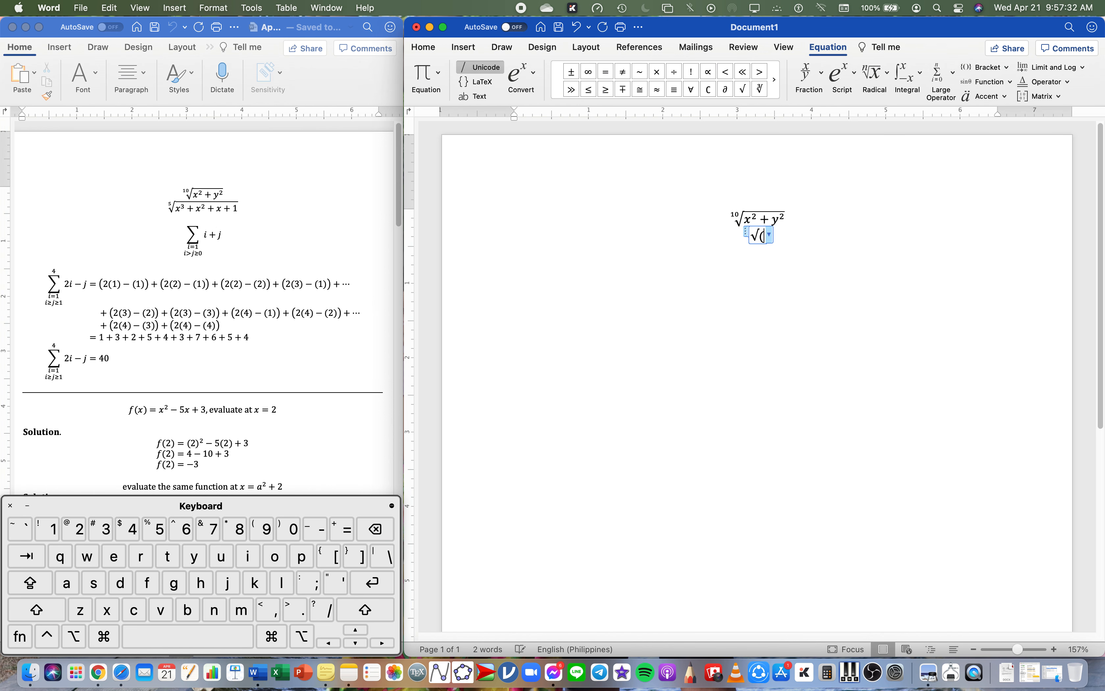
text(5)
text(%)
text(x^3)
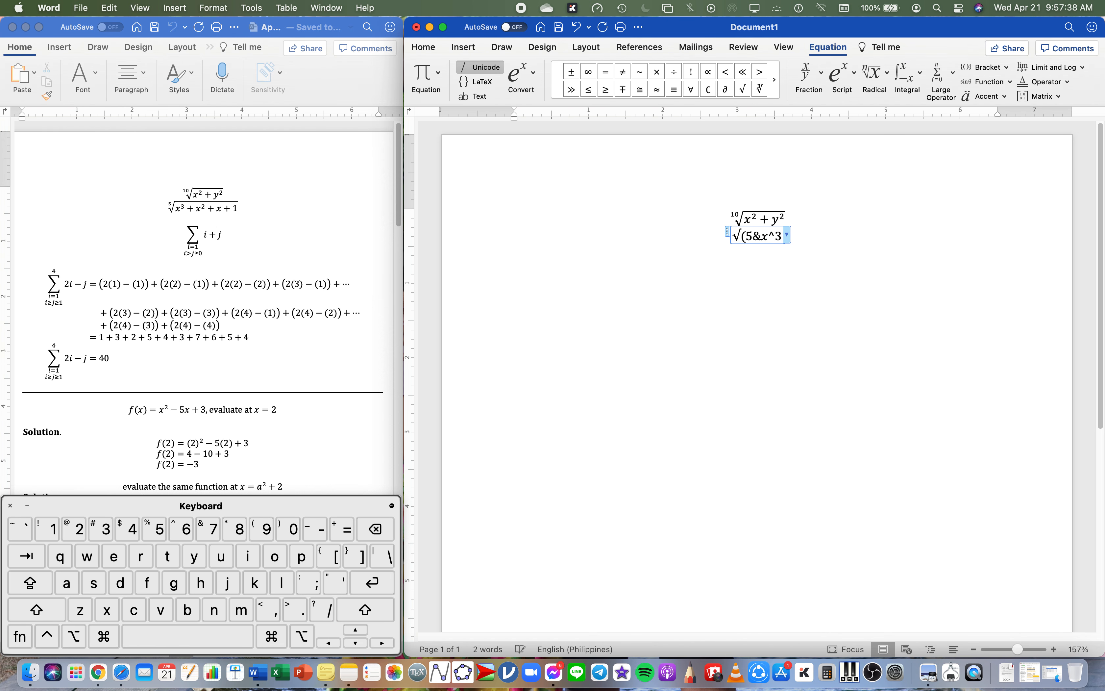
text(+x^2)
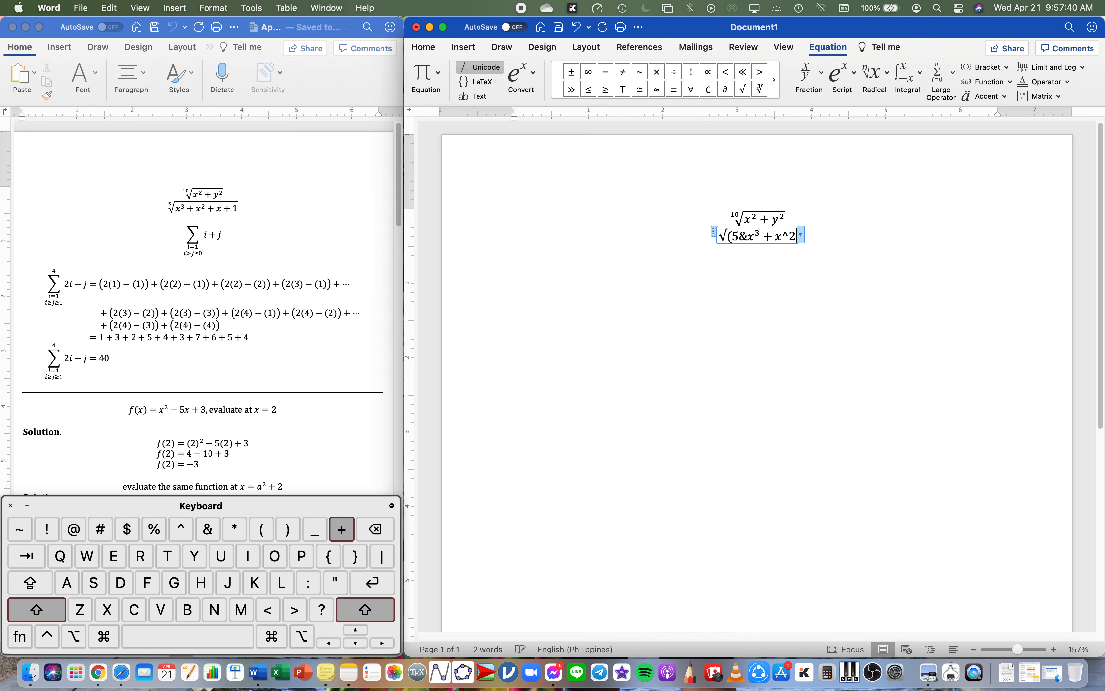
text(+x+1))
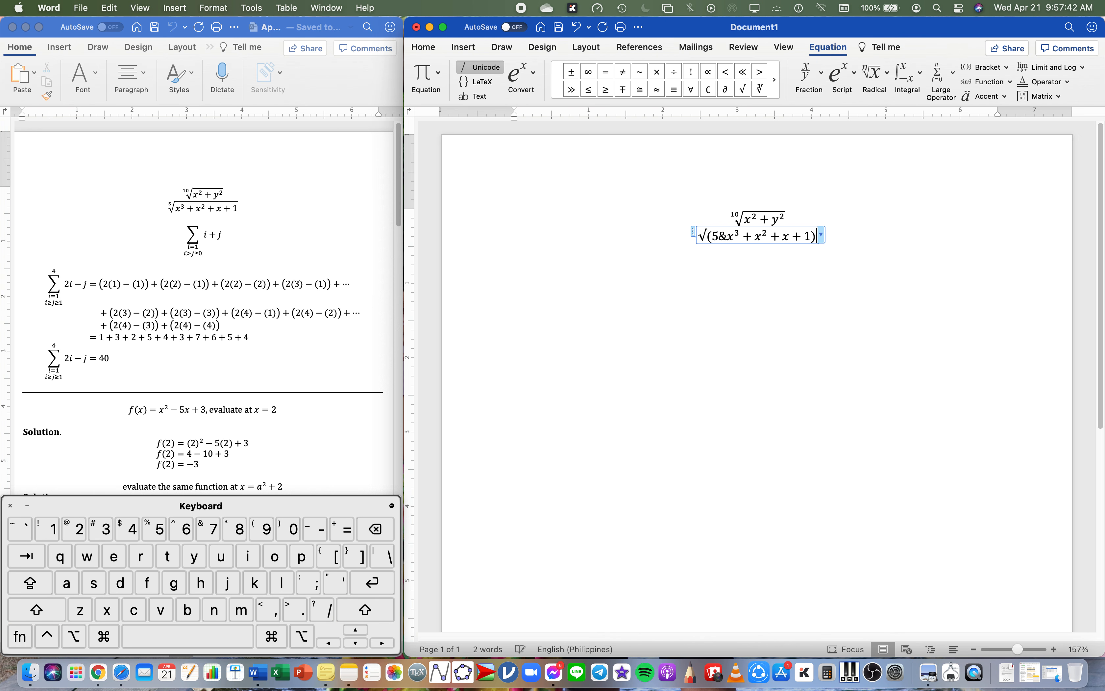
key(Right)
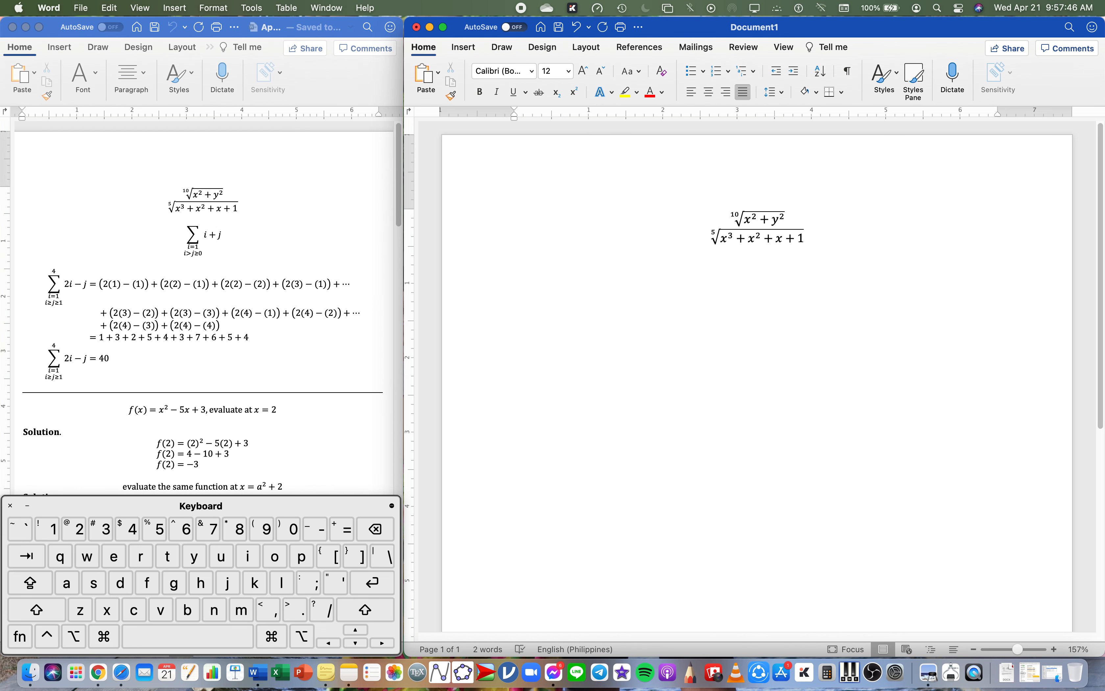
key(Return)
Step: Try to build a summation in a new equation below the roots with the lower limit i=1&i>j≥0
key(ctrl+=)
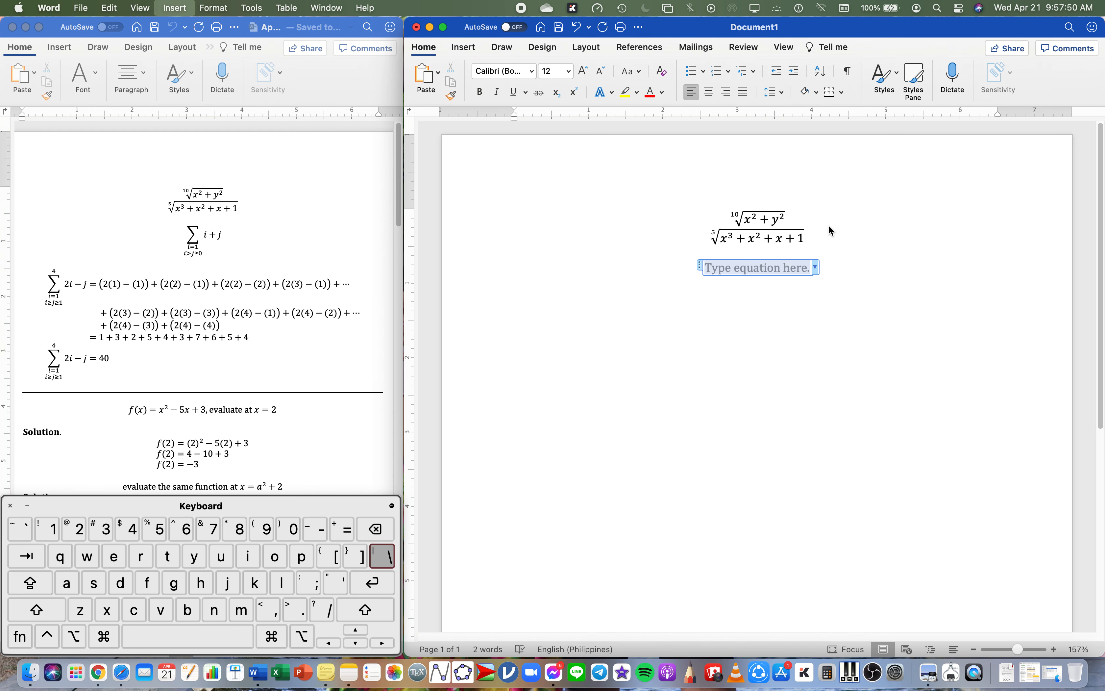
text(\sum)
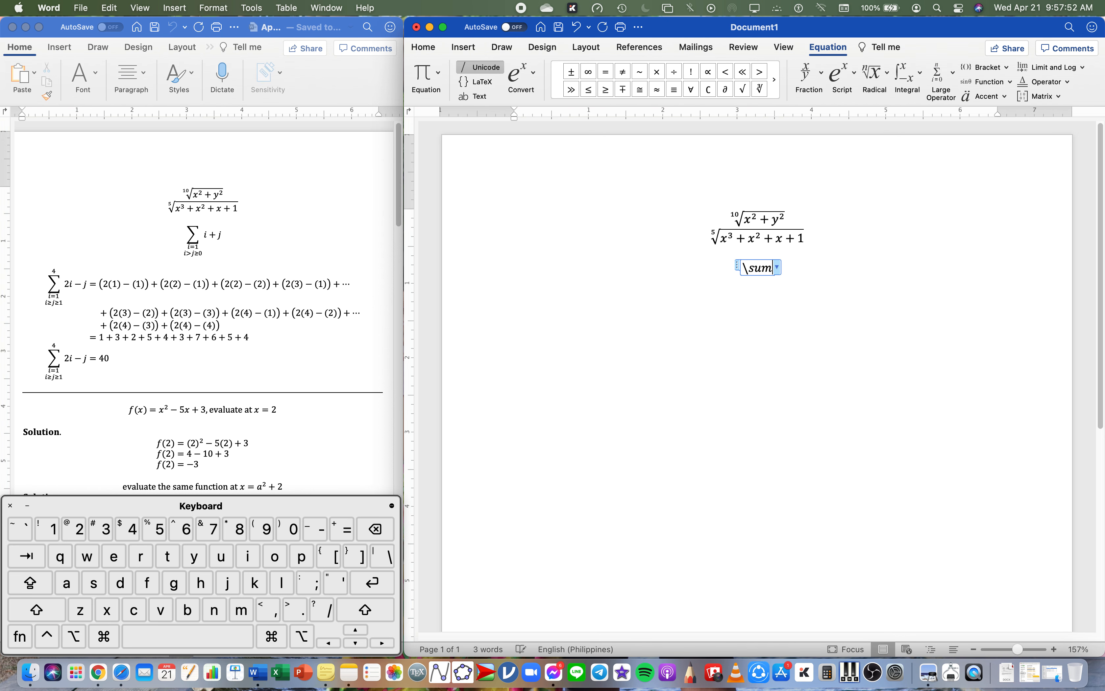
text(_(i=1)
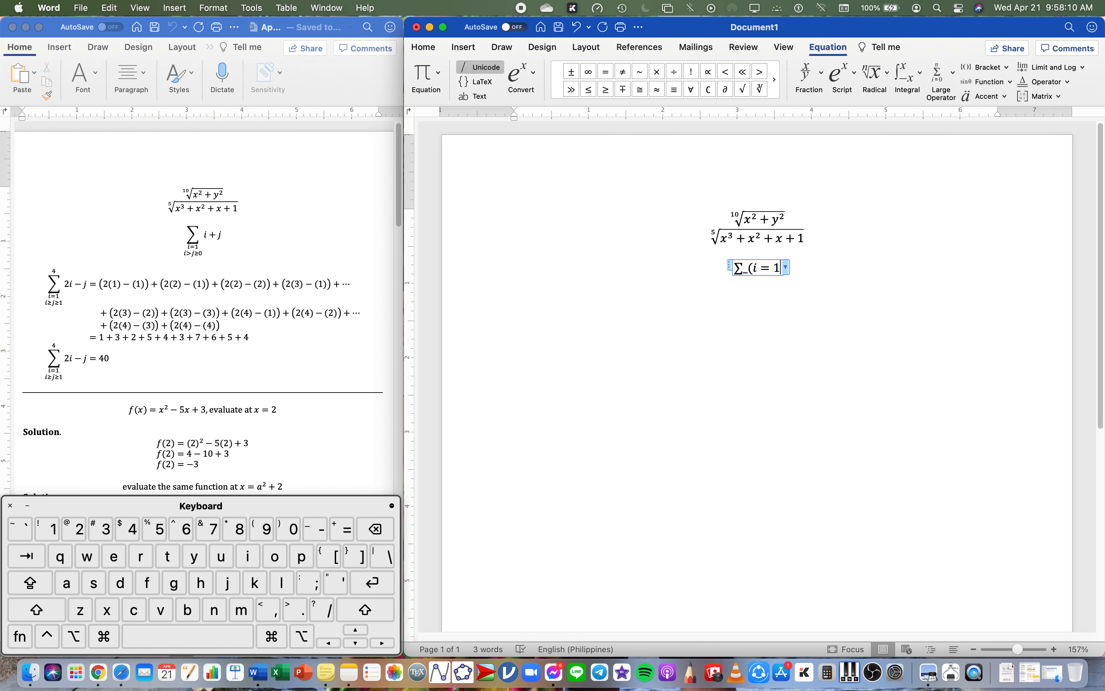
text(&i)
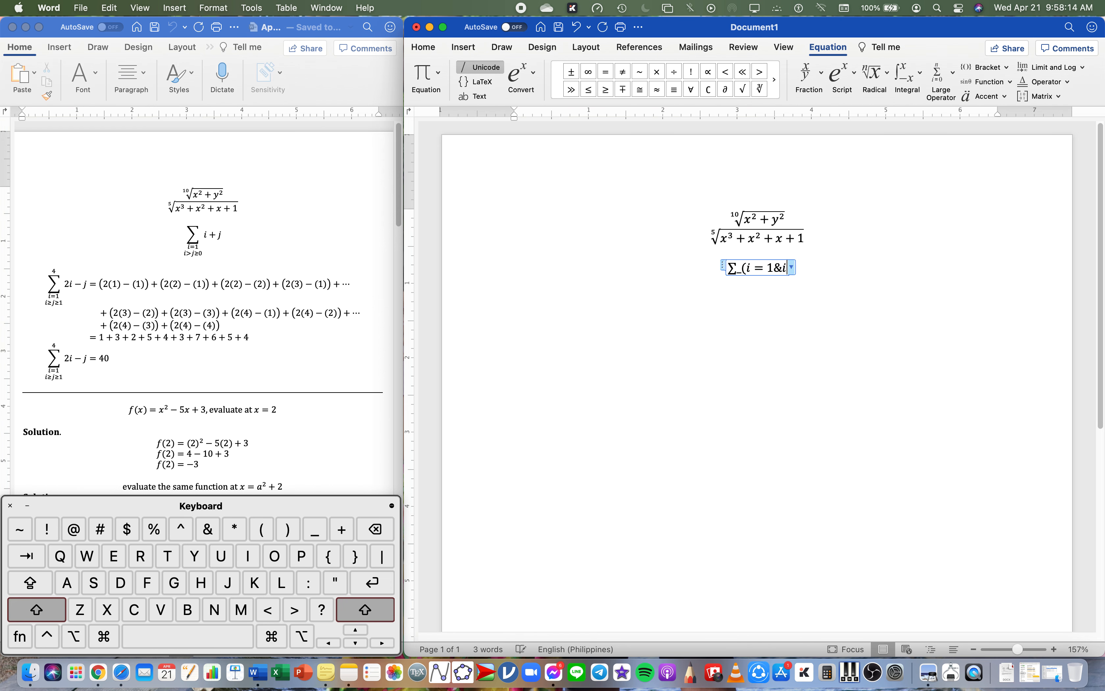
text(>j>=0)
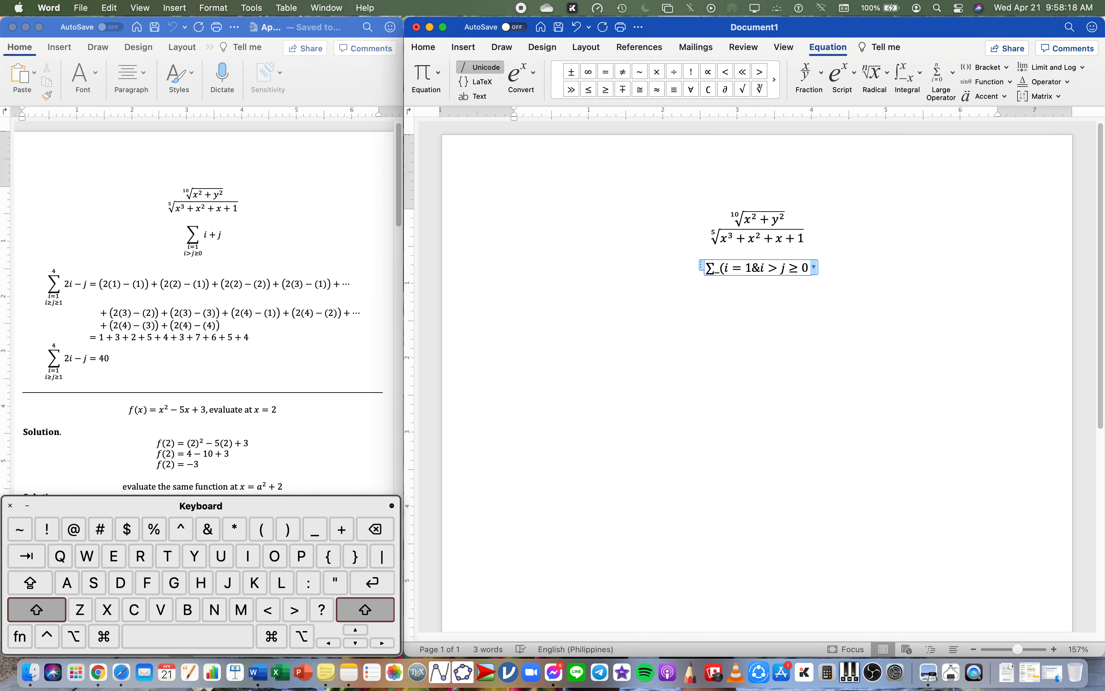
text())
key(space)
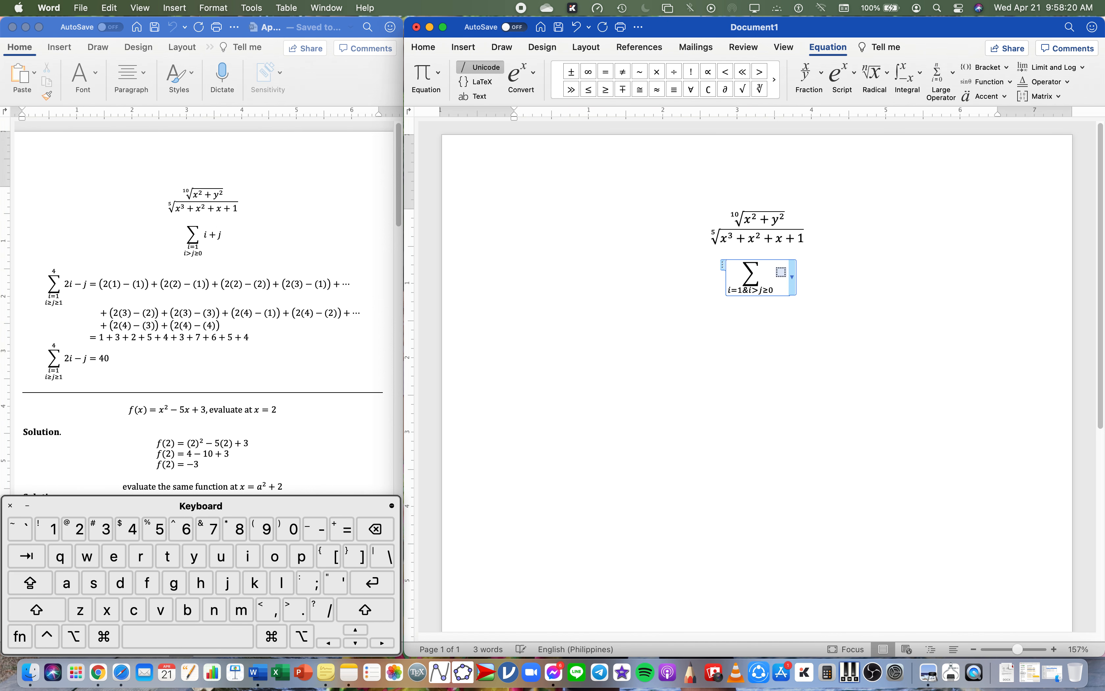
Step: Replace the ampersand in the summation's lower limit with a line break, stacking i=1 above i>j≥0
double_click(748, 288)
key(BackSpace)
key(Return)
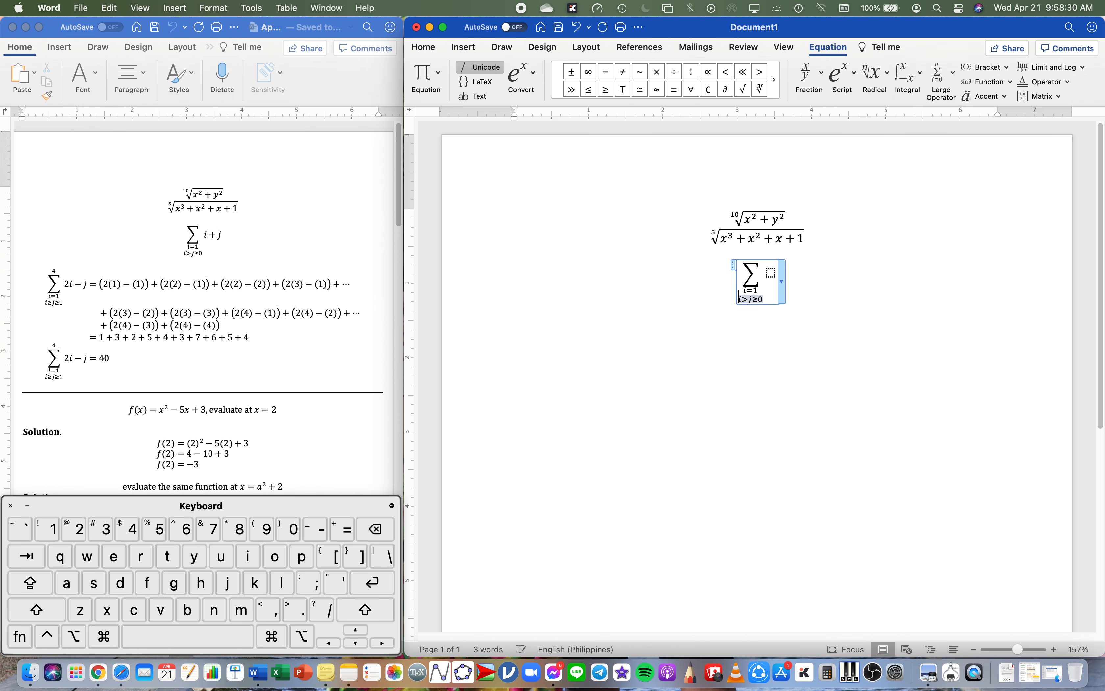
key(Left)
key(Up)
key(Right)
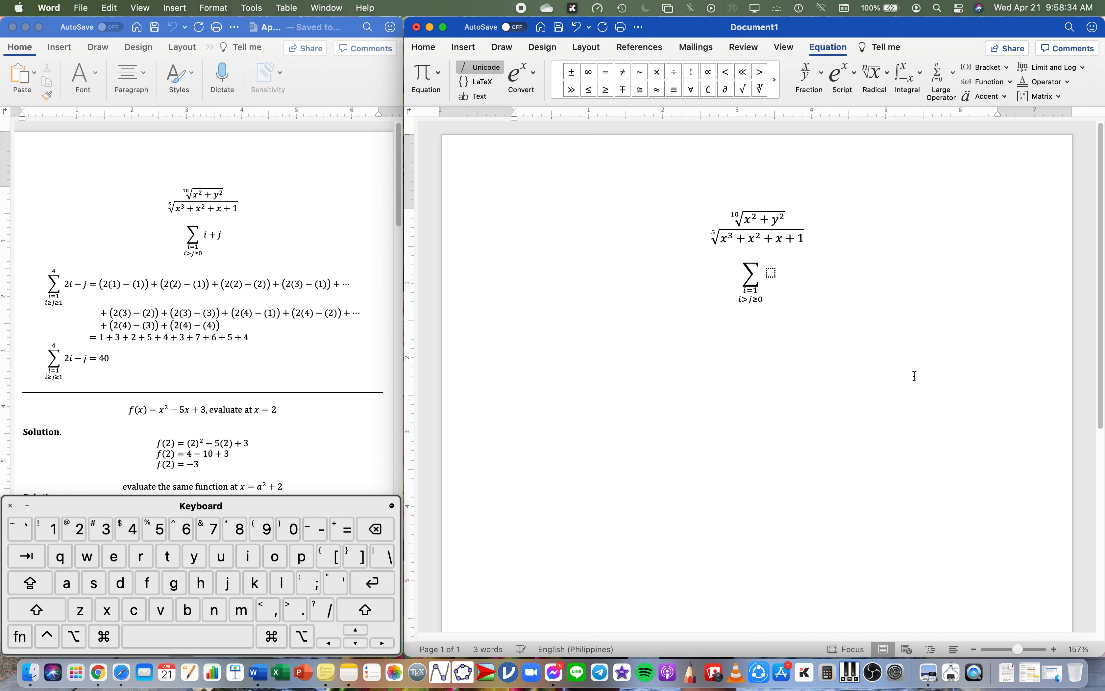
Step: Delete the whole summation equation below the two roots, leaving its line empty
click(775, 272)
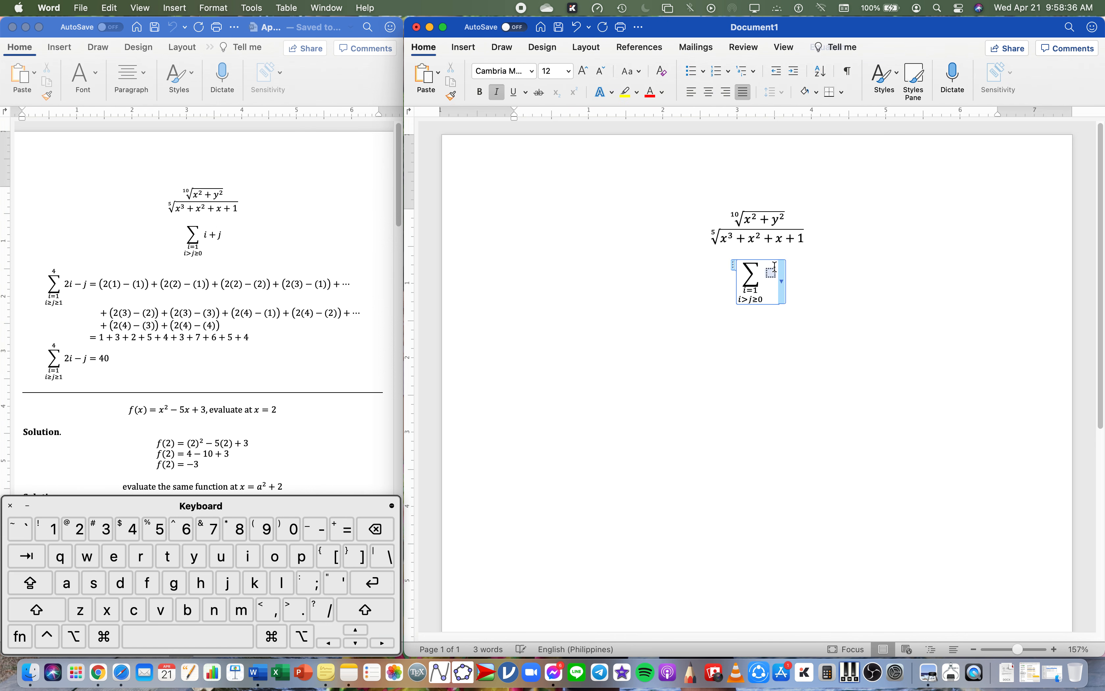
key(BackSpace)
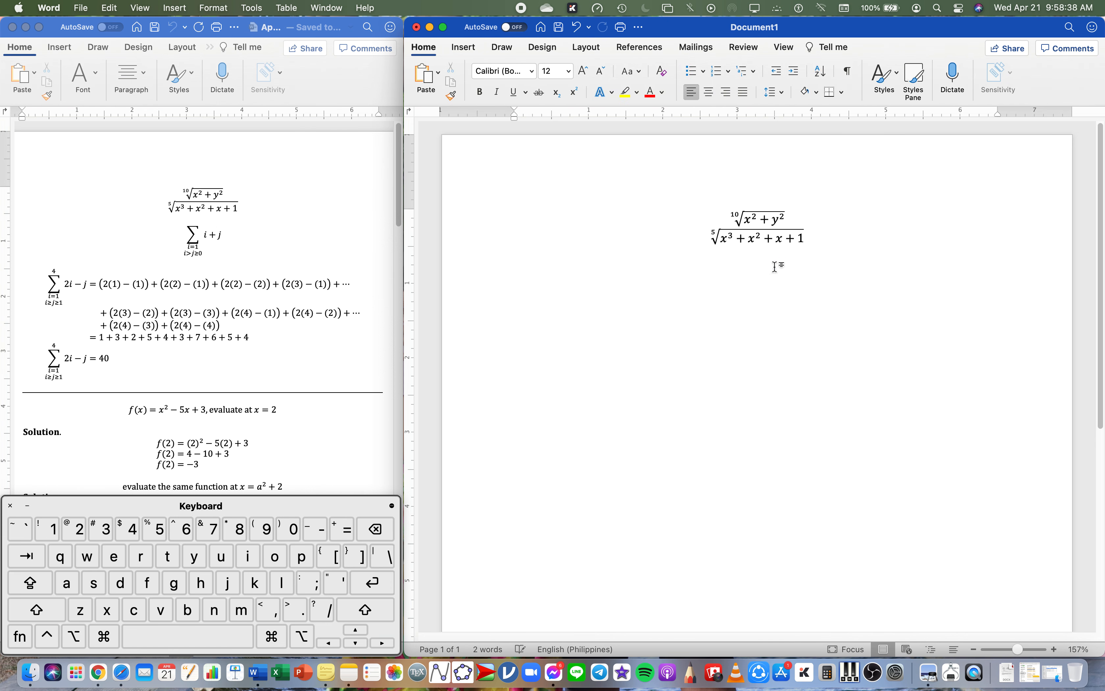
text(≠)
key(BackSpace)
Step: Build a summation in a new equation below the roots, with the lower limit entered as i=1@i>j≥0
key(ctrl+=)
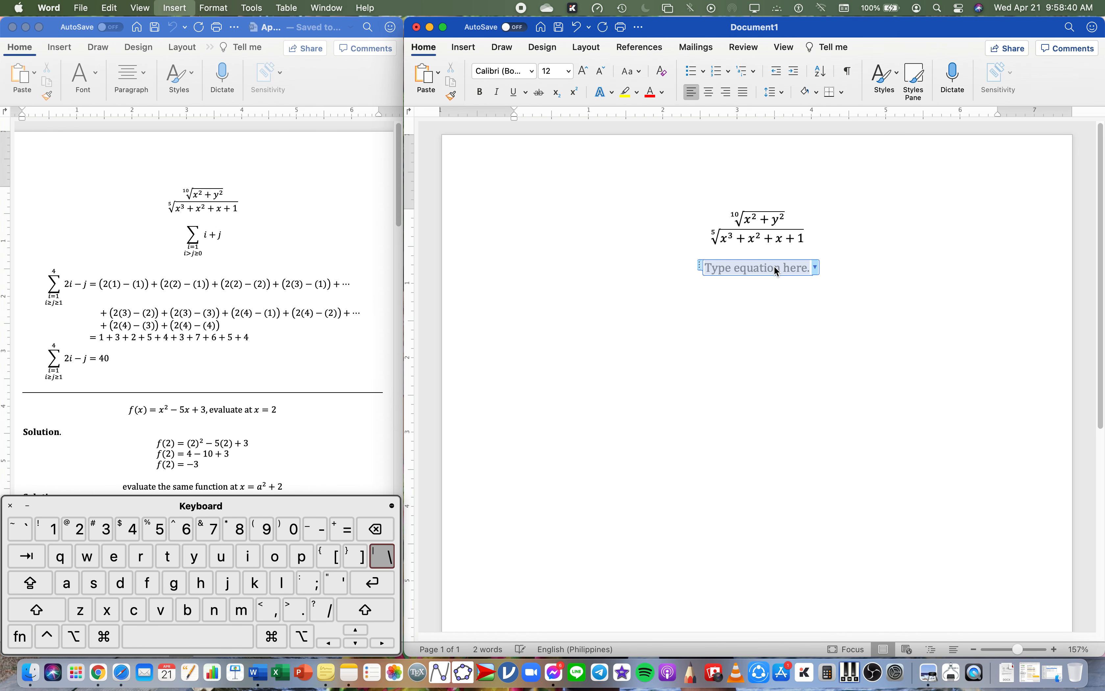
text(\s)
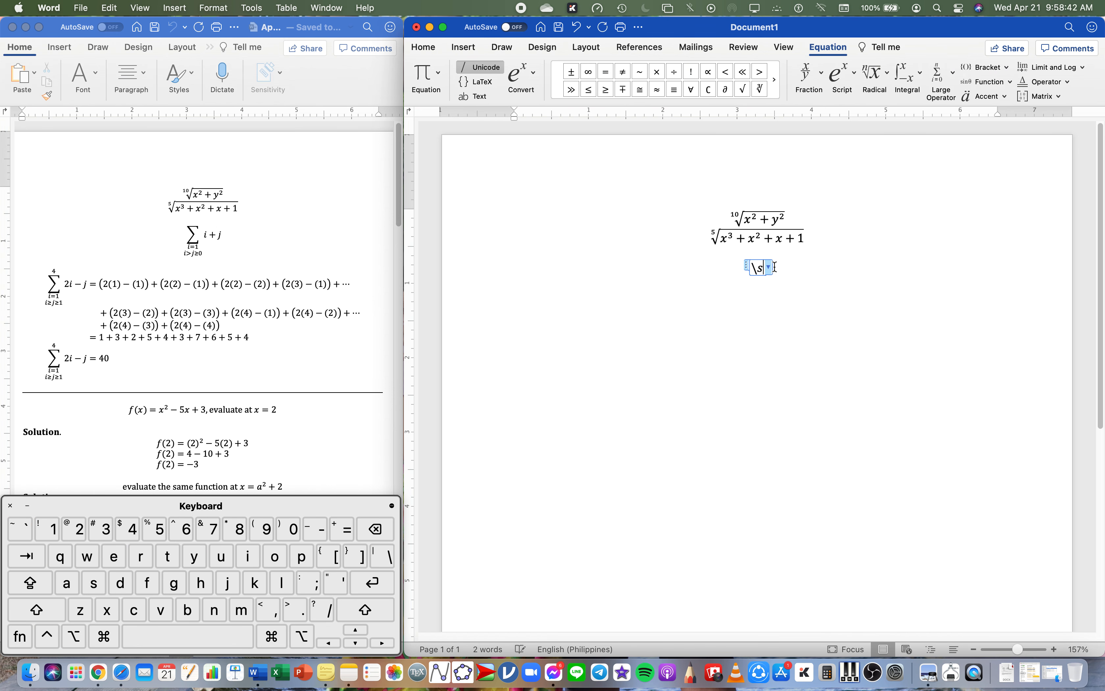
text(um_)
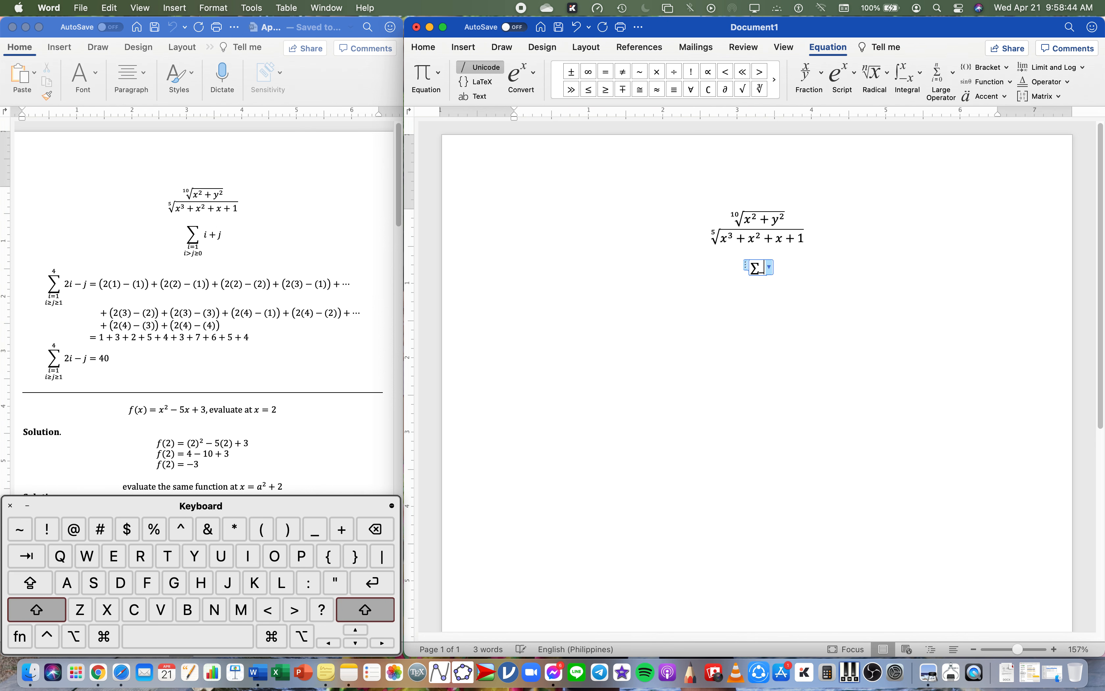
text((i)
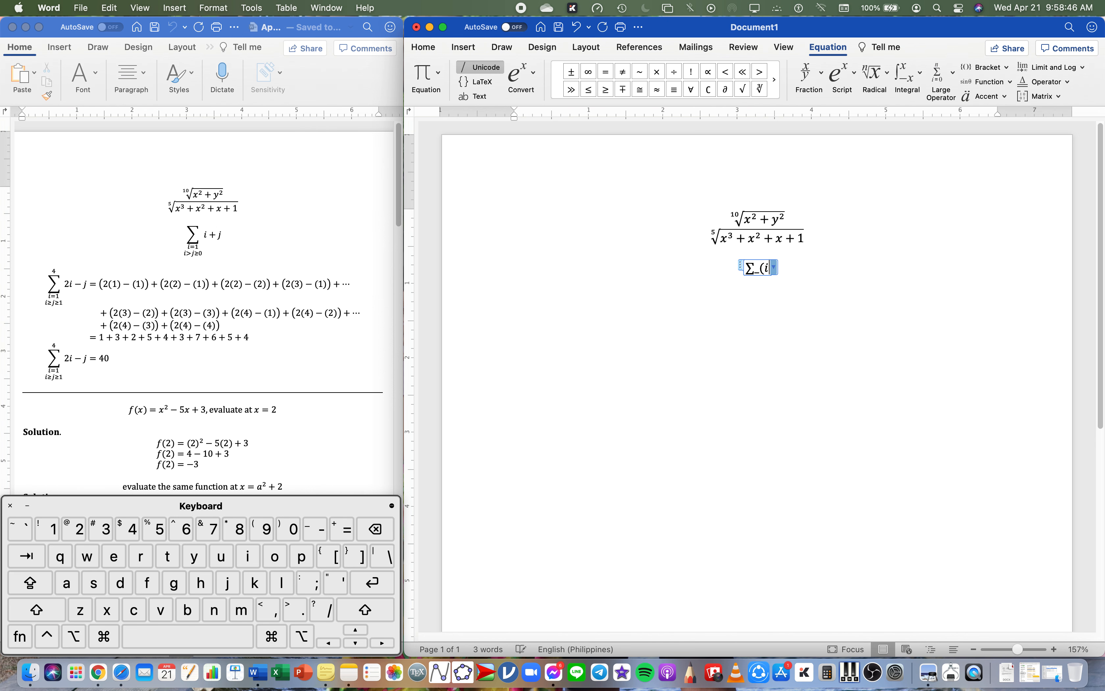
text(=1)
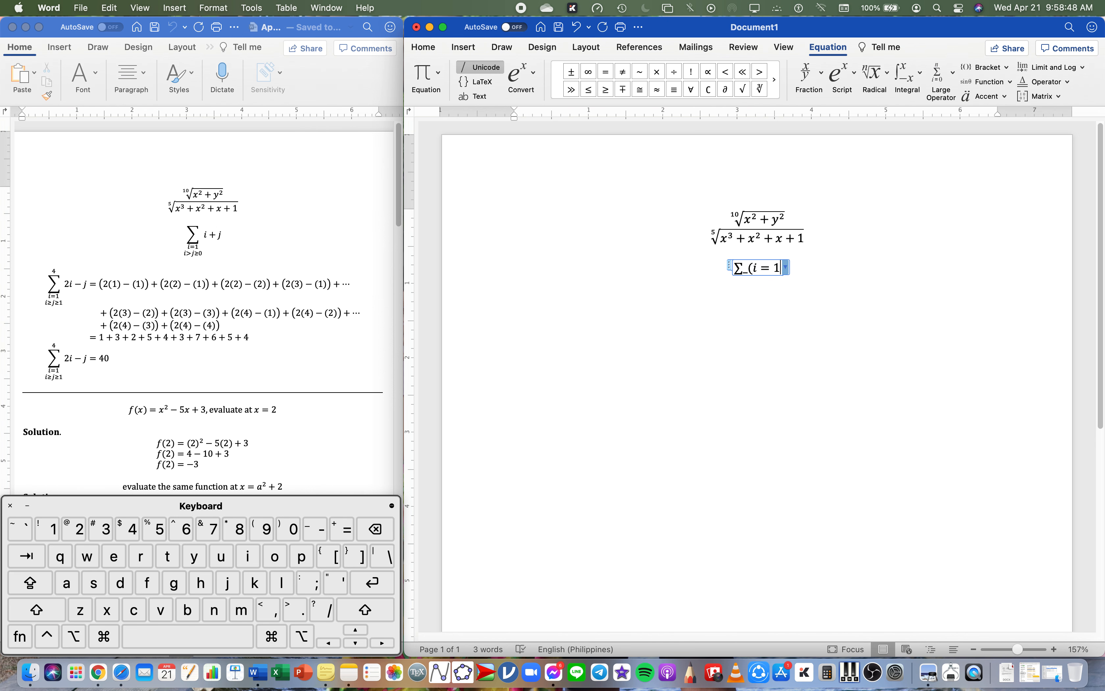
key(shift)
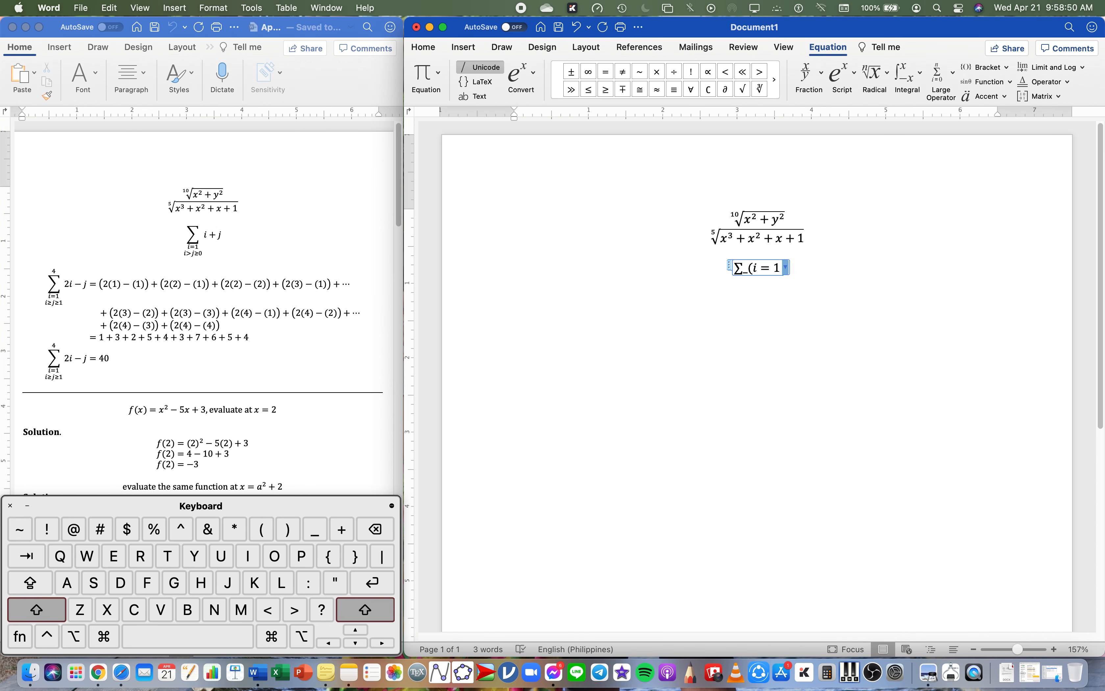
key(shift)
key(shift)
text(@i > k)
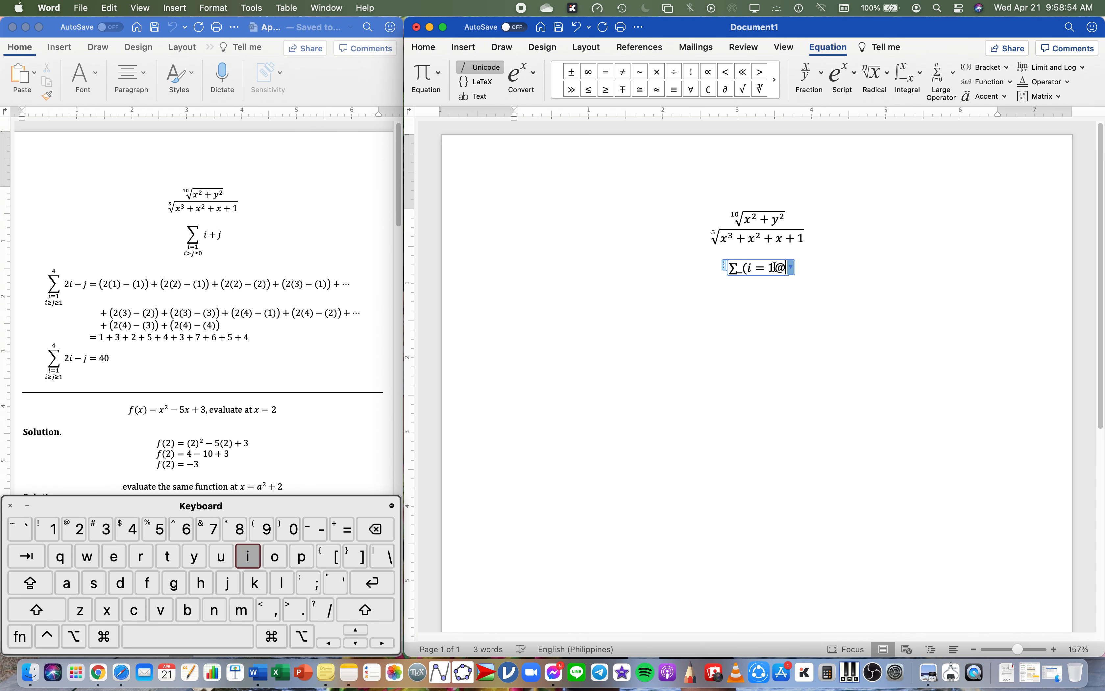
key(BackSpace)
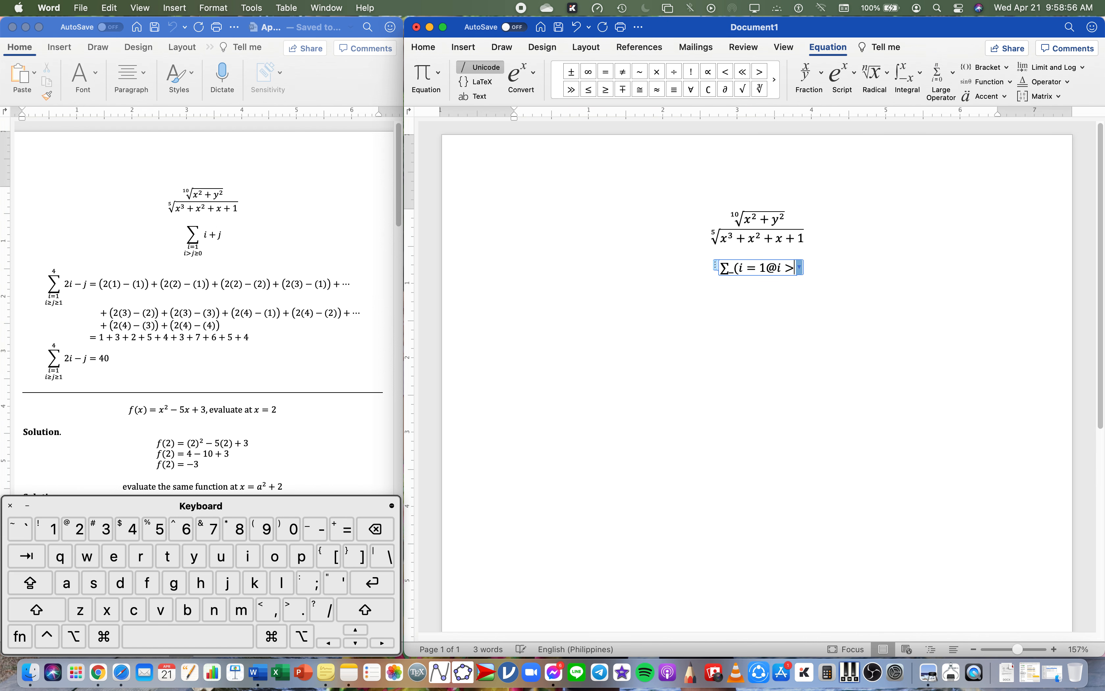
text(j>=0)
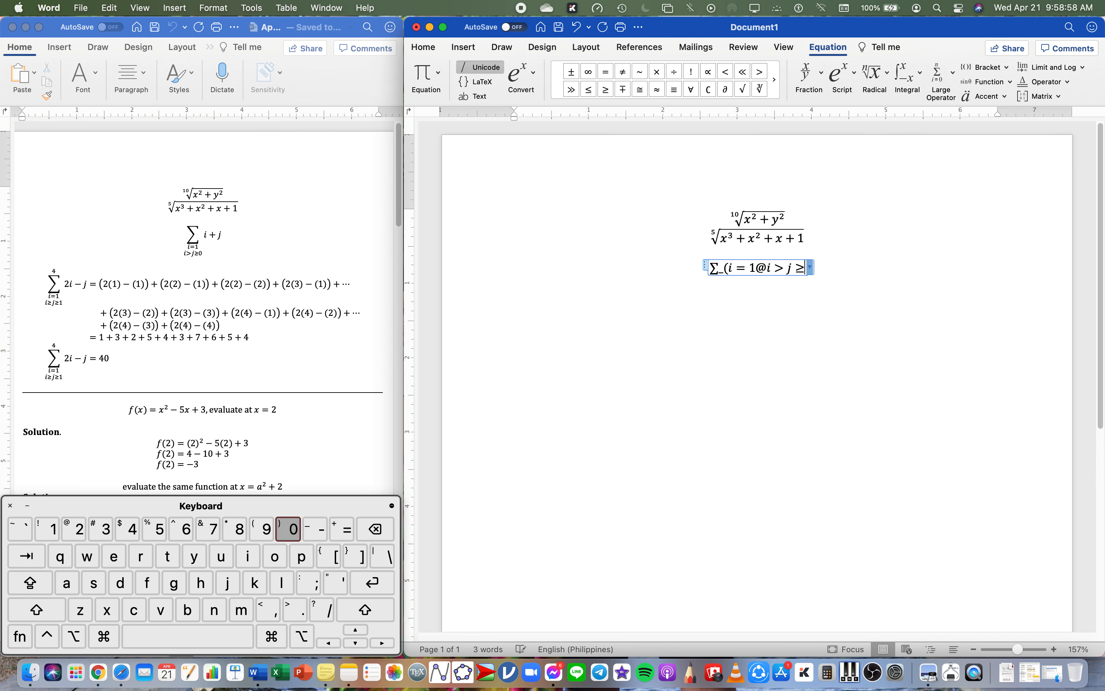
text())
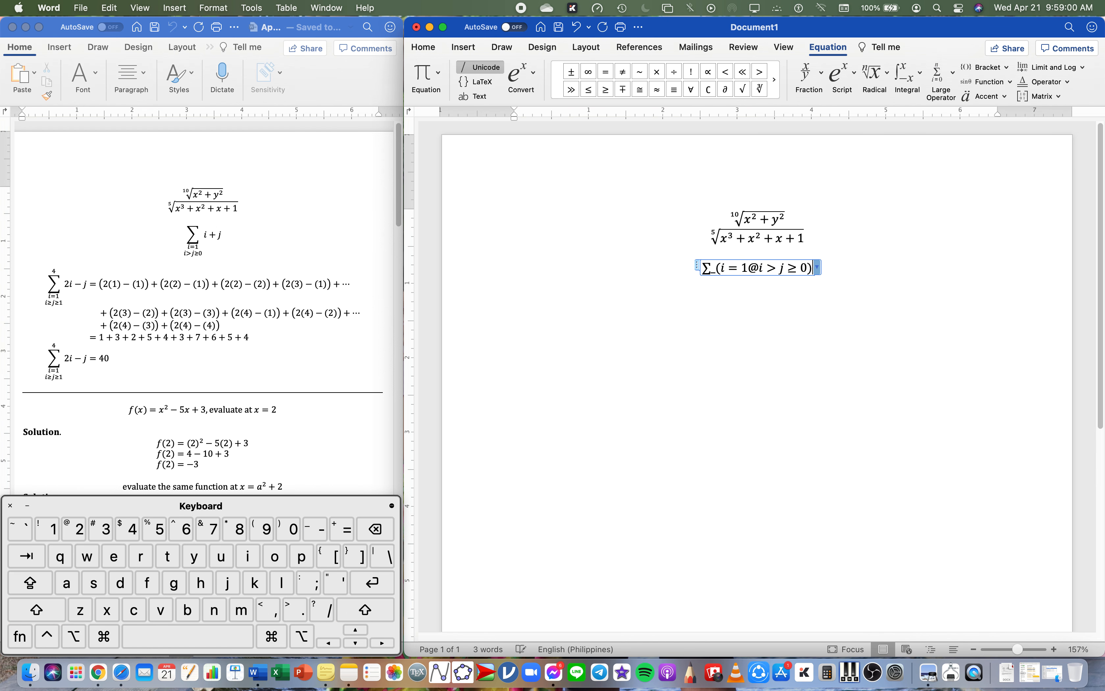
key(space)
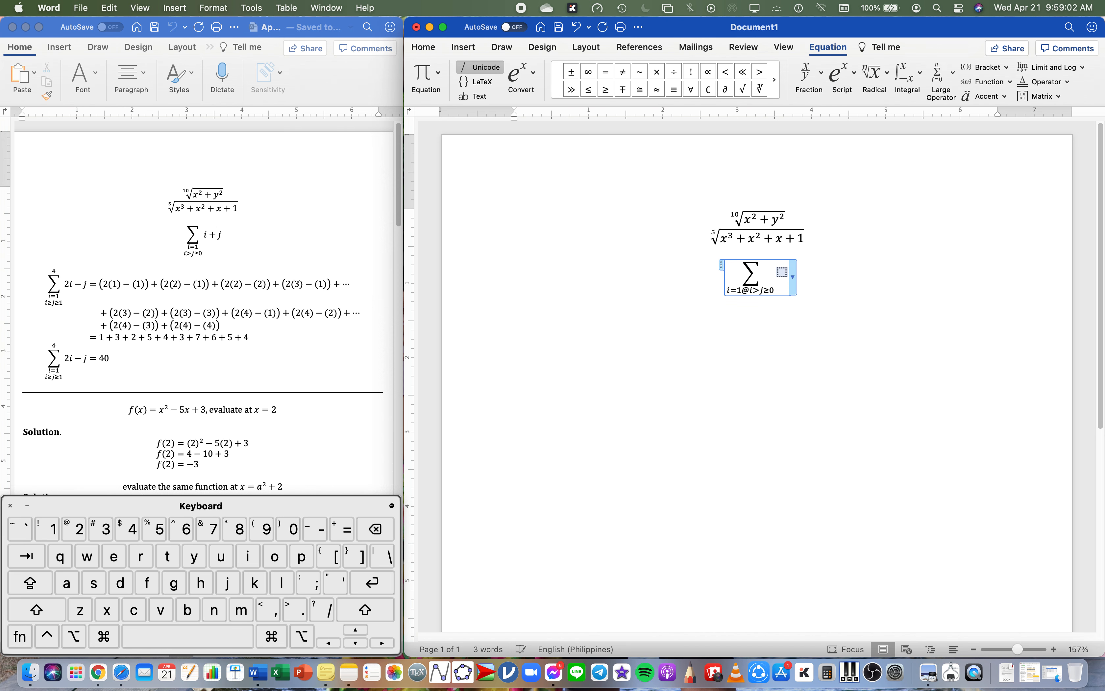
Step: Replace the @ in the summation's lower limit with a line break, stacking i=1 above i>j≥0
double_click(751, 290)
key(Left)
key(BackSpace)
key(Right)
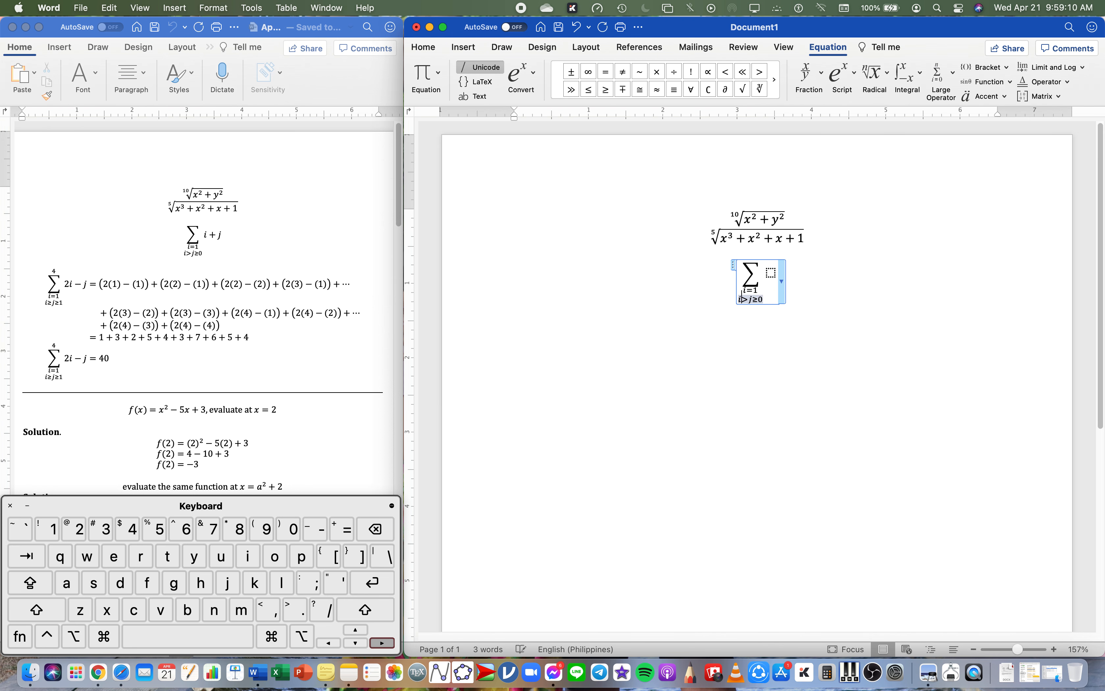
Step: Fill the summation's empty placeholder with i+j and start a new line below the equation
key(Right)
key(Right)
key(Right)
key(Up)
key(Right)
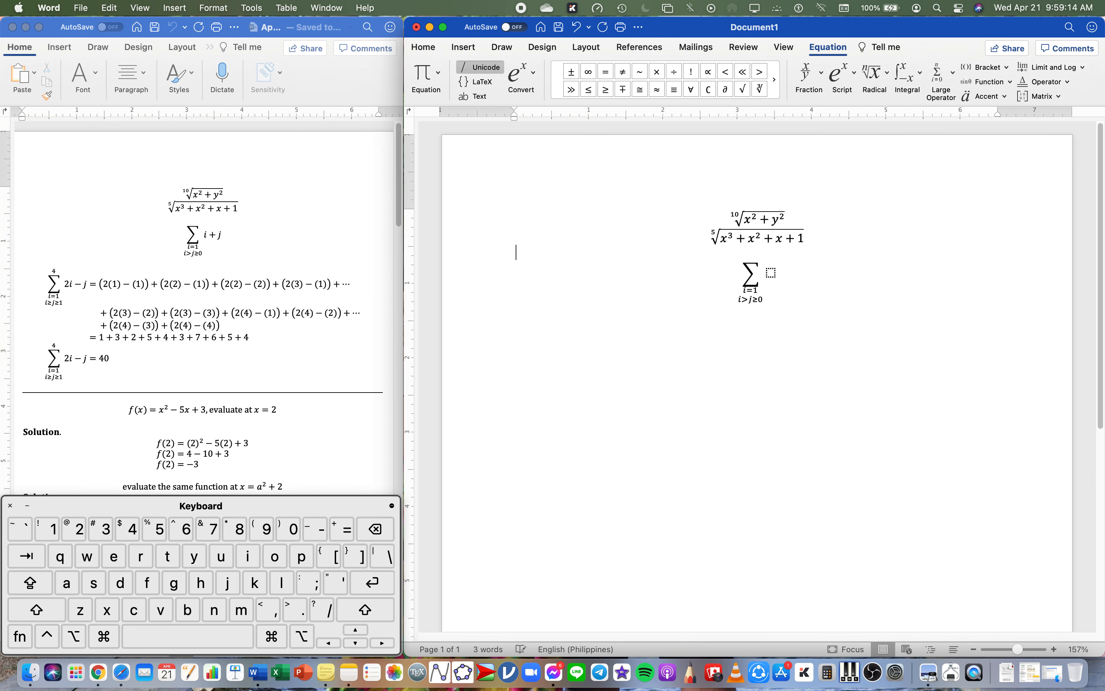
click(771, 274)
text(i + )
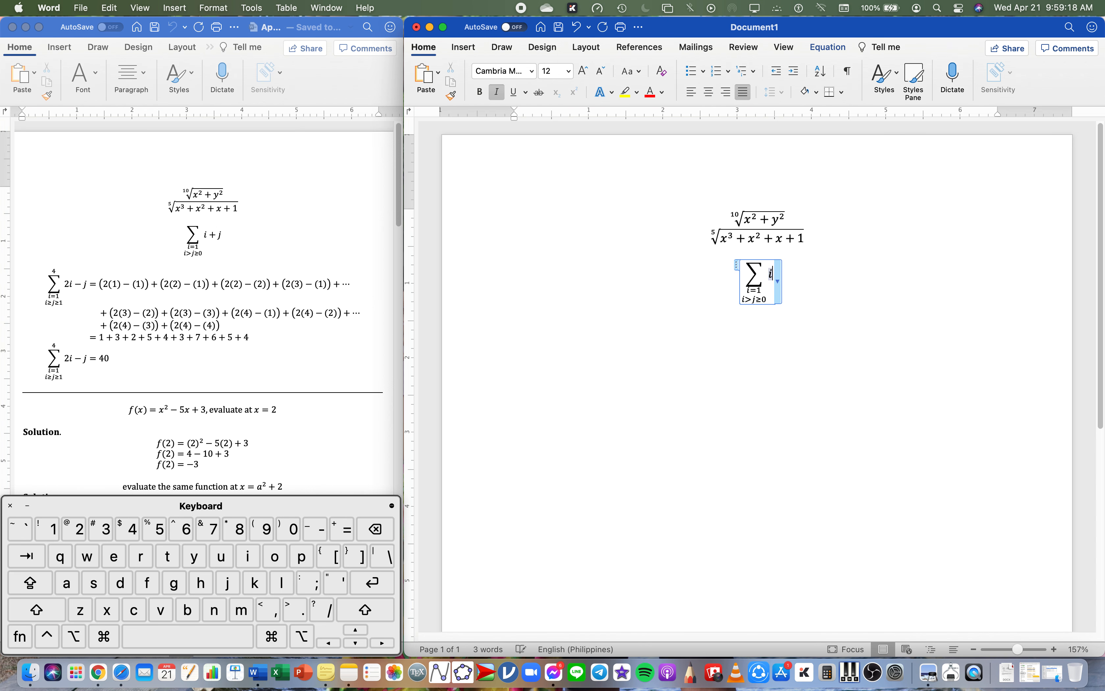
text(j)
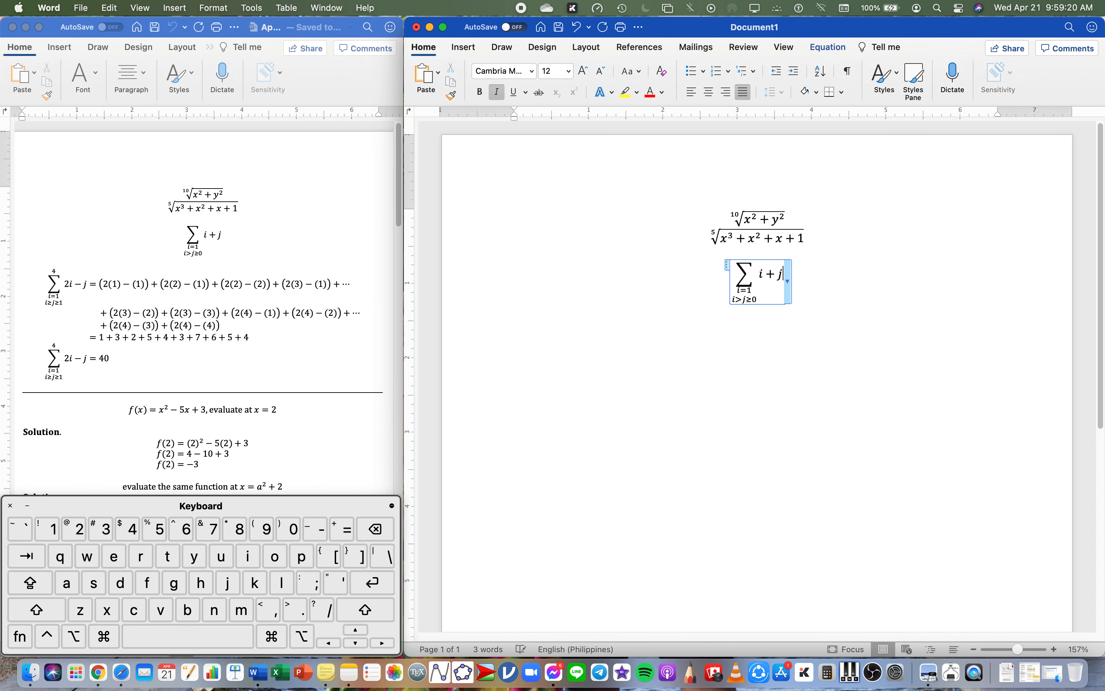
key(Return)
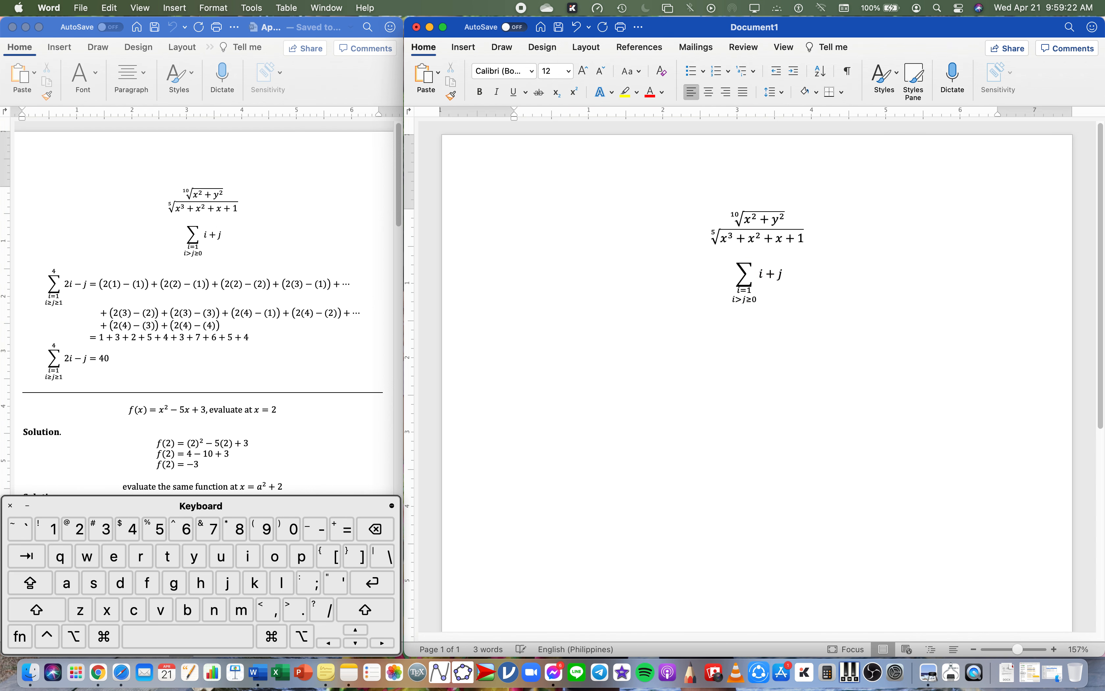
Step: Build a second summation in a new equation with lower limit i=1 and upper limit 4
key(ctrl+equal)
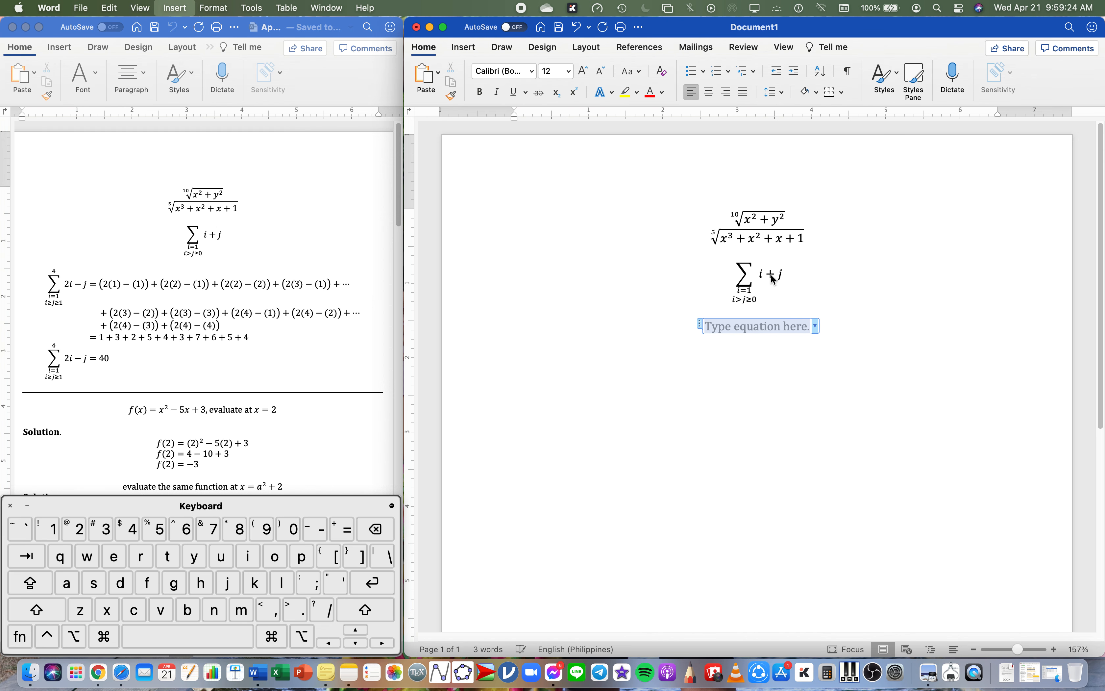
text(\sum_()
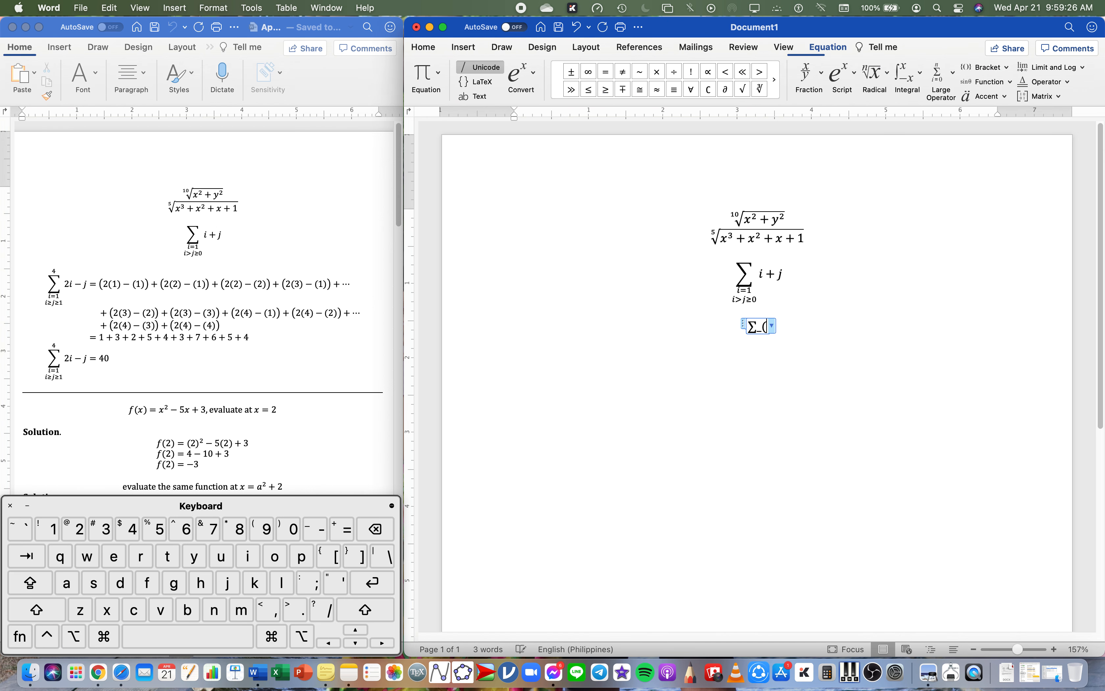
text(i)
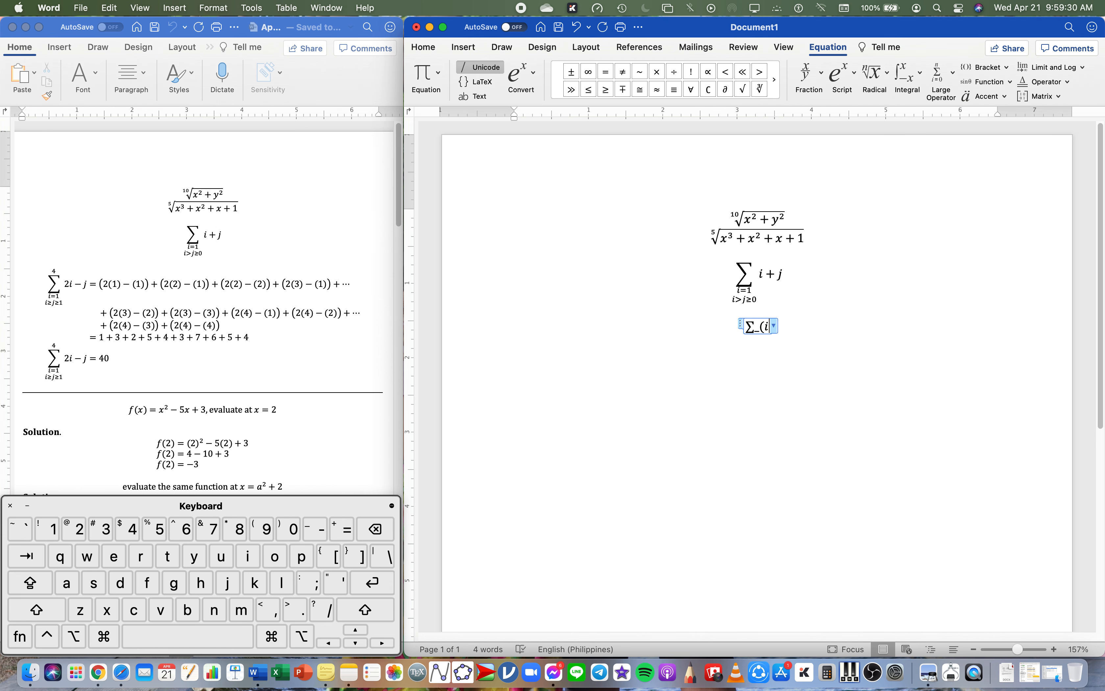
text(=1))
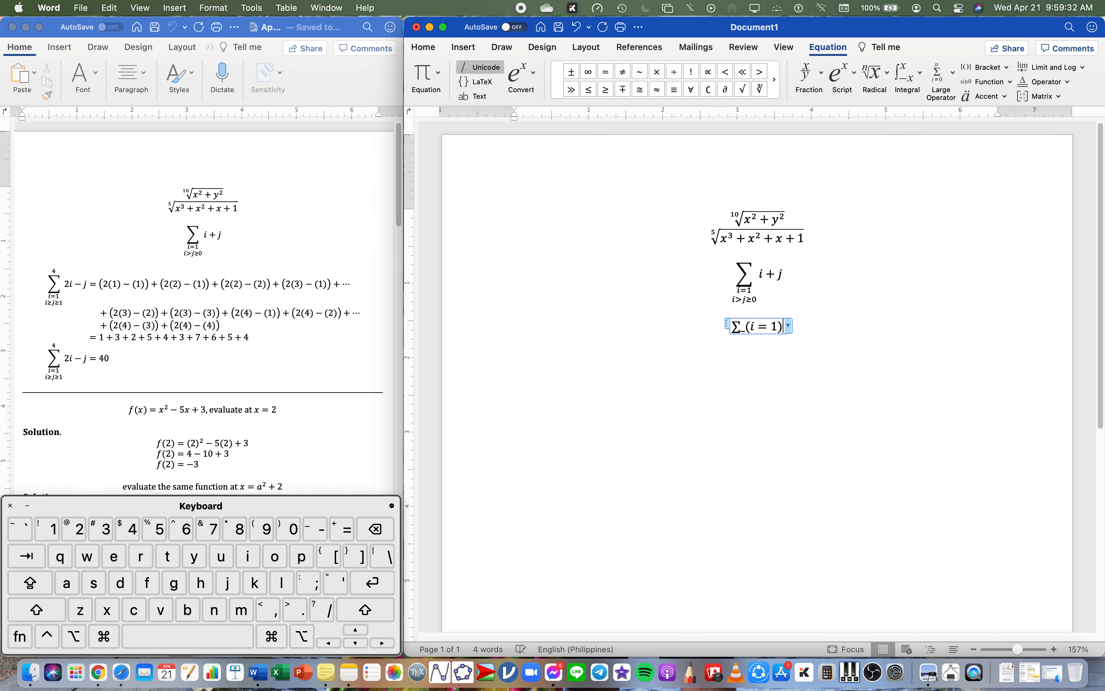
text(^4)
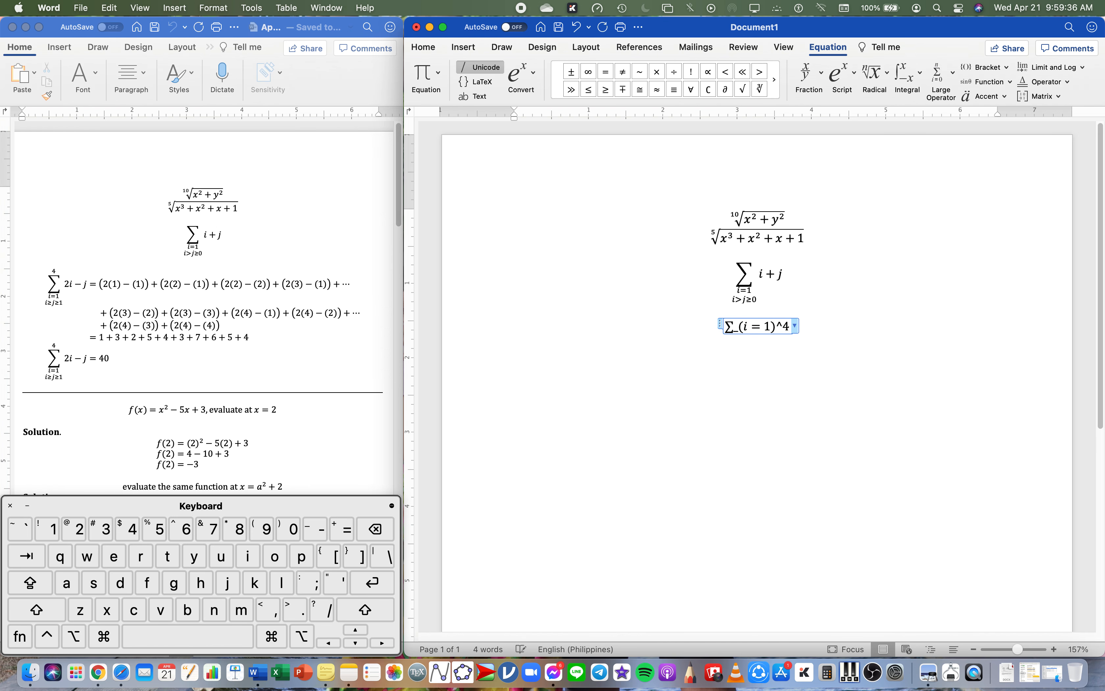
key(space)
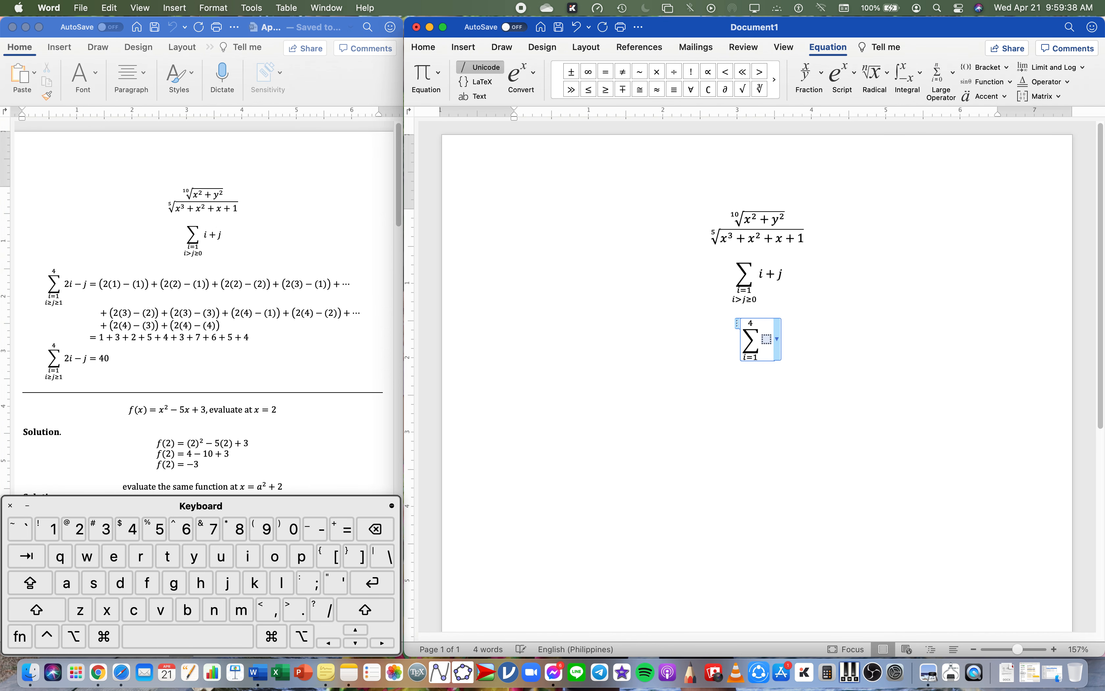
Step: Add a second line i≥j≥1 beneath i=1 in the second summation's lower limit
key(Left)
key(Down)
key(Right)
key(Return)
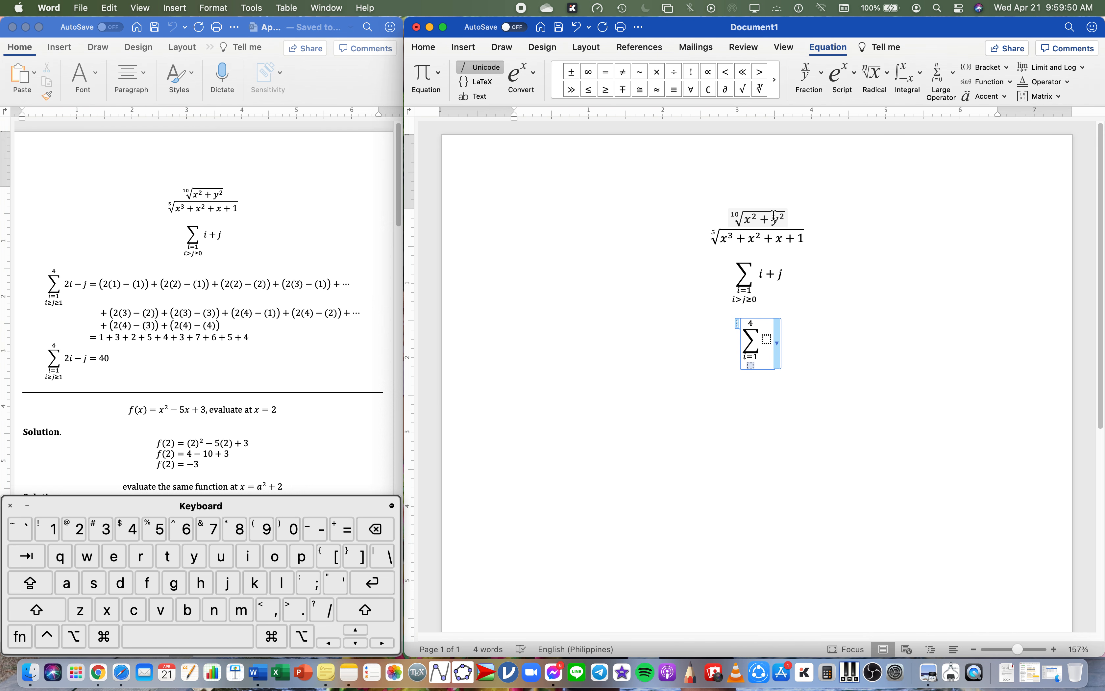
text(i≥j>=j>)
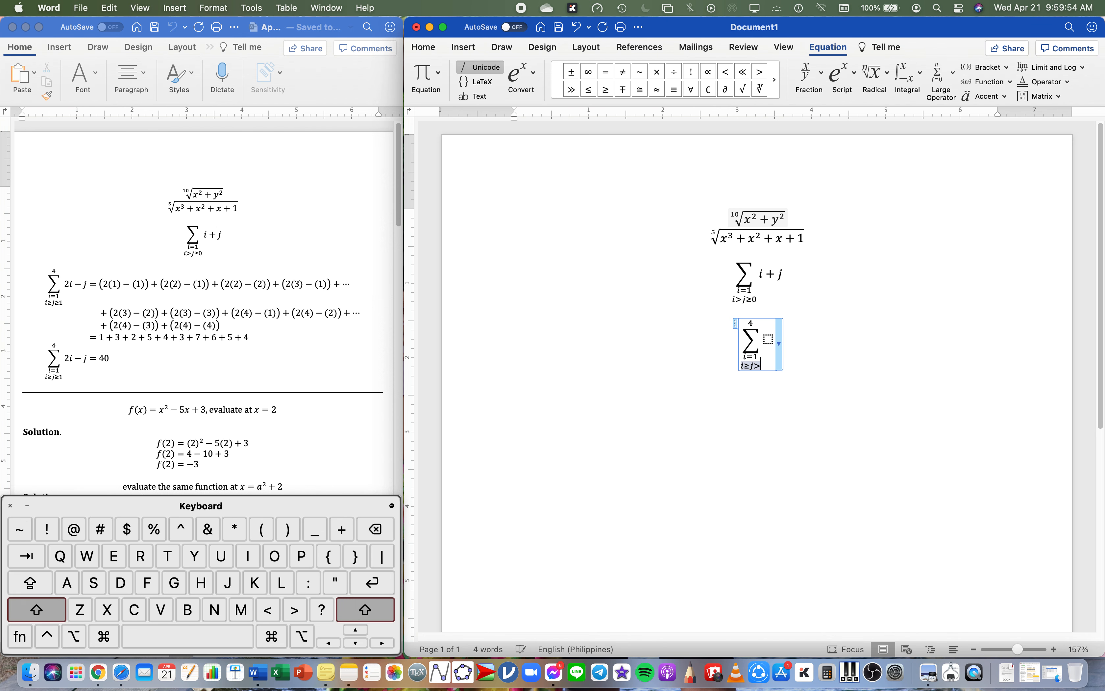
text(=1)
Step: Fill the second summation's empty placeholder with 2i-j
key(Right)
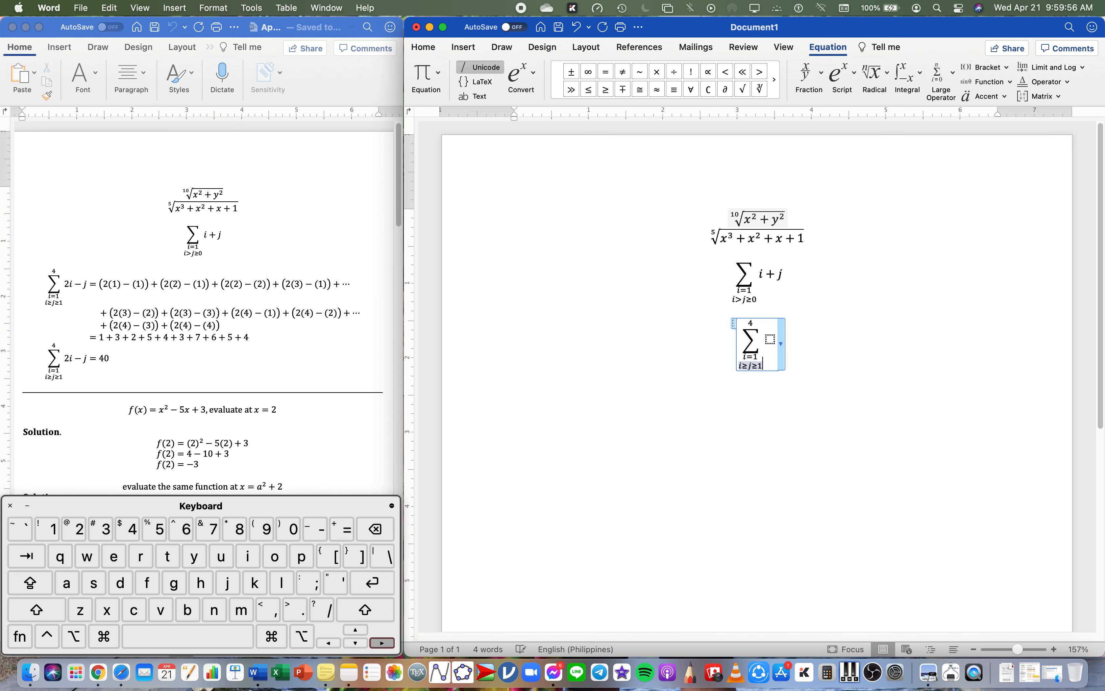
key(Right)
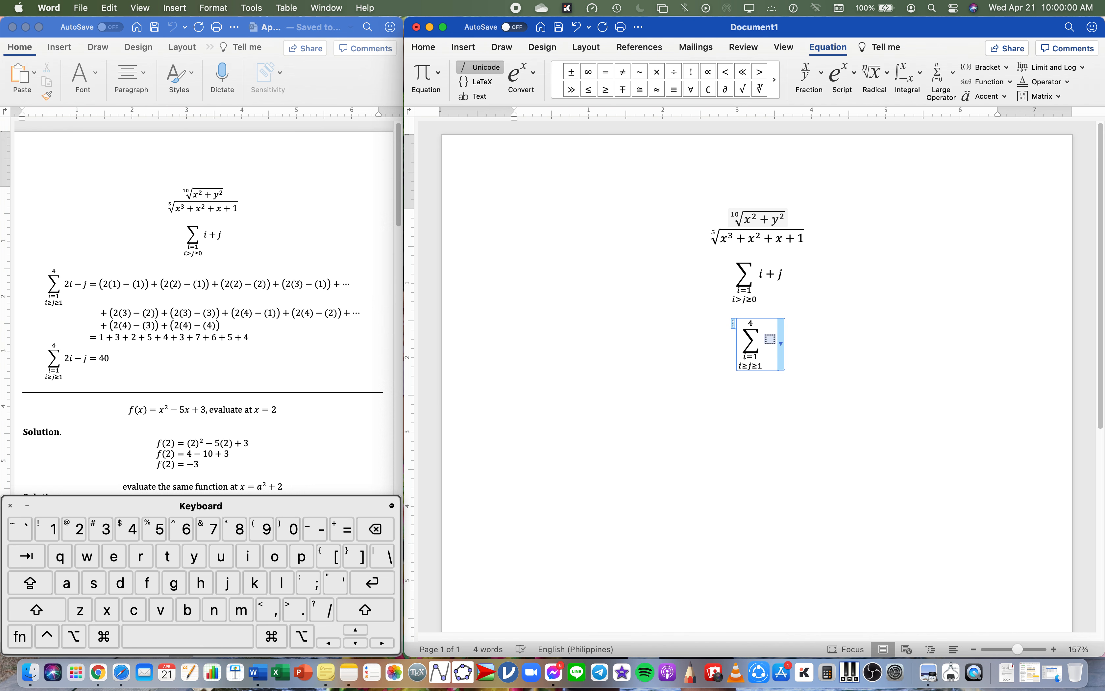
text(2)
text(i)
text(-j)
key(Right)
key(Right)
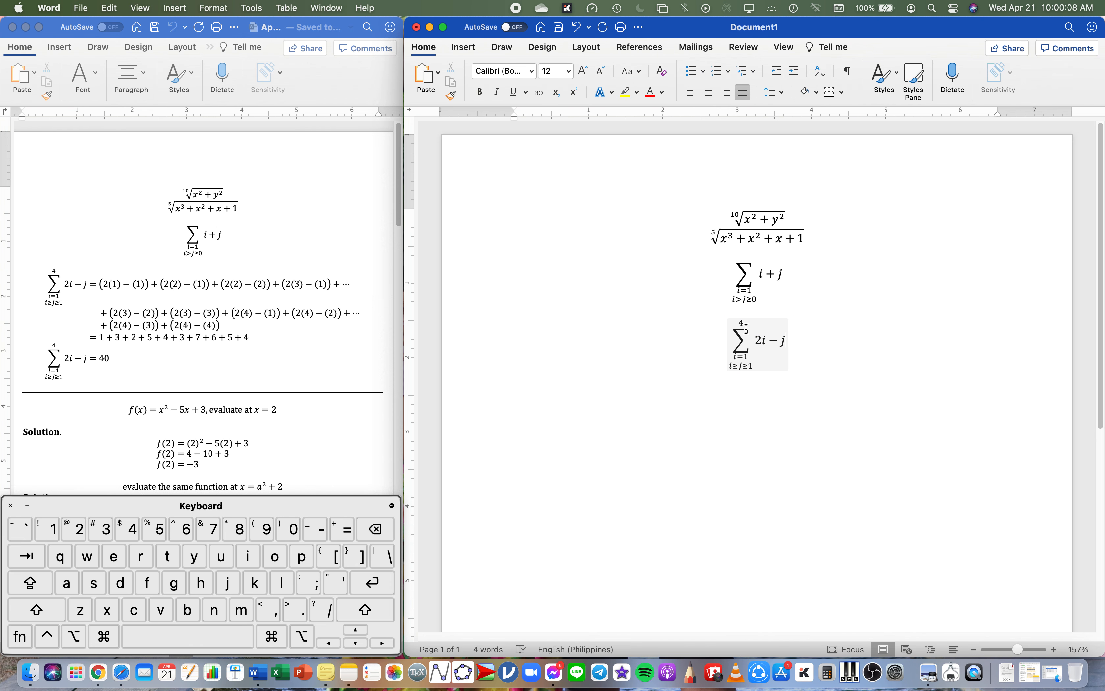
Step: Continue the second summation's equation with =1+3+2+5+4+3+7+6+5+4 and start a new line below it
key(Left)
text(= )
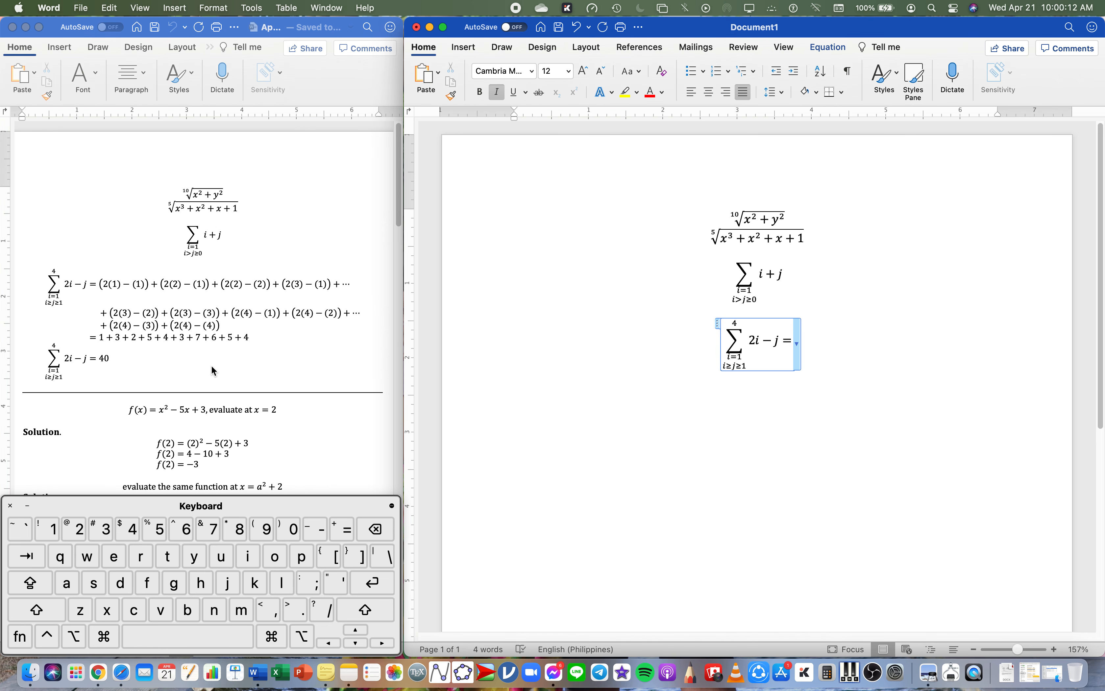
text(1 + 3 + )
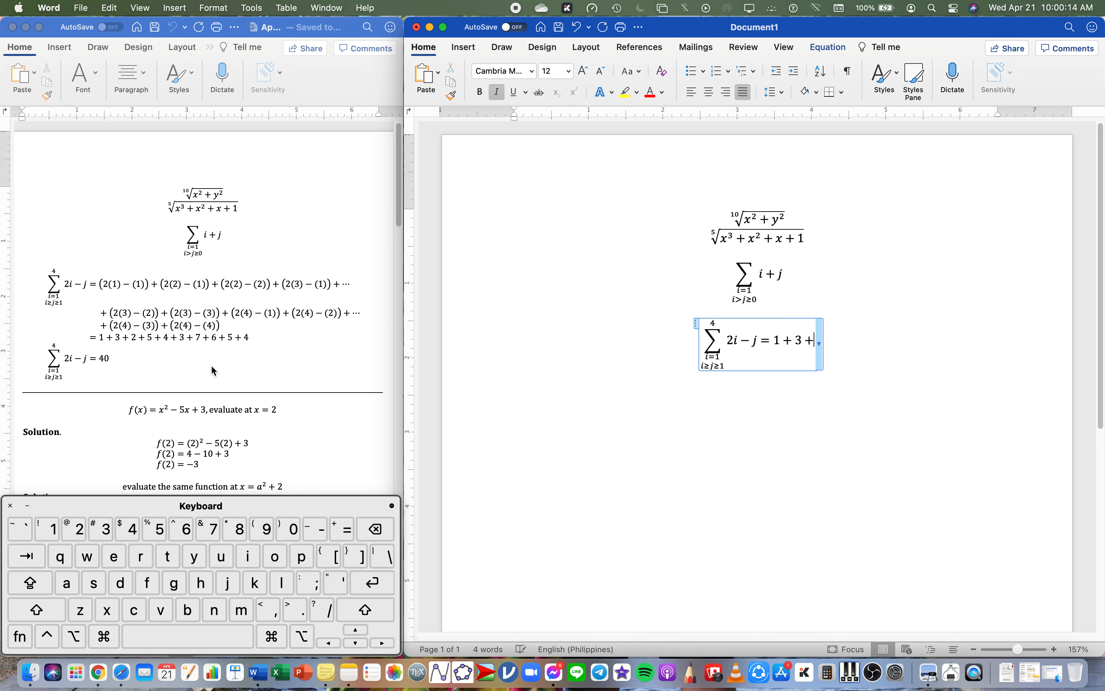
text(2 + 5 + 4 + )
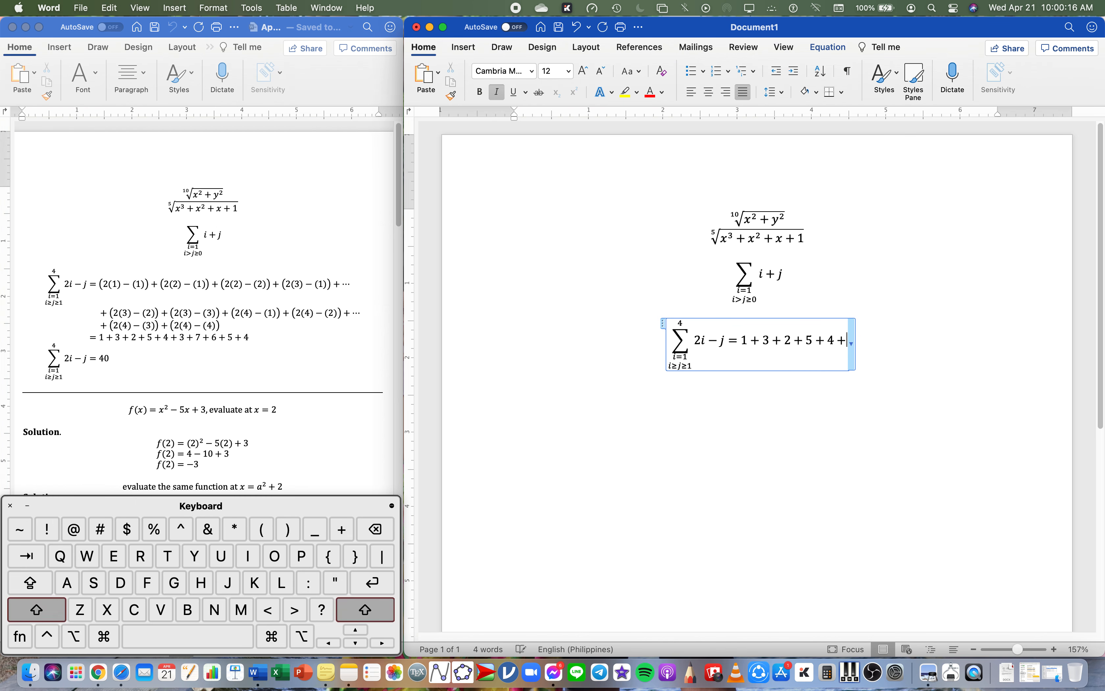
text(3 + 7 )
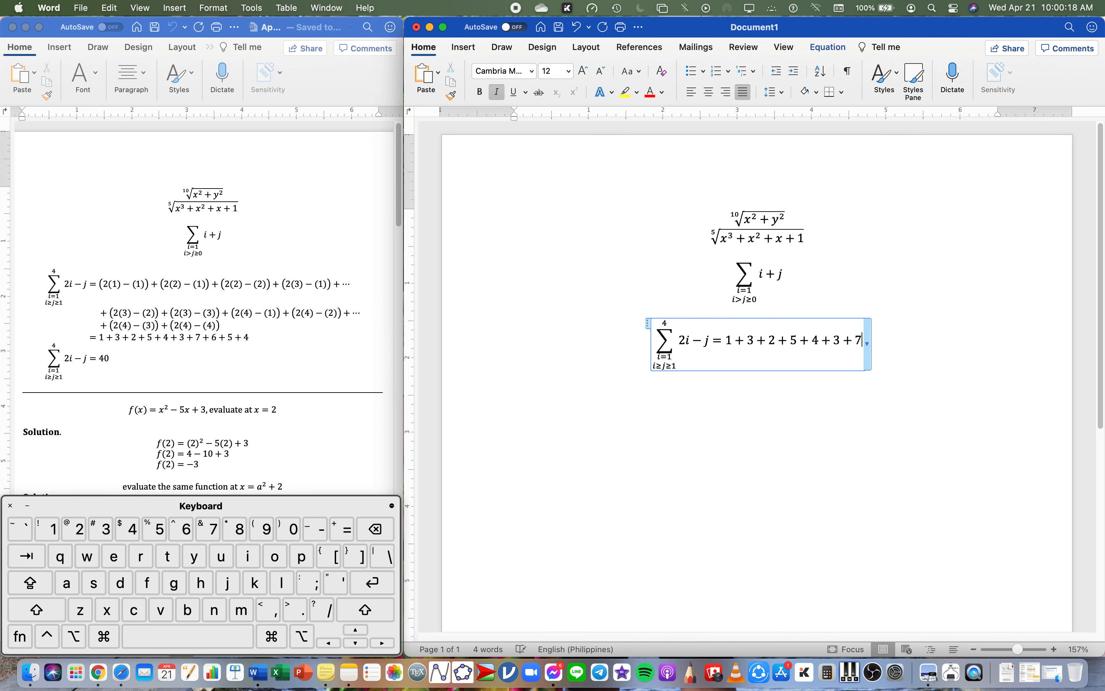
text(+ 6 )
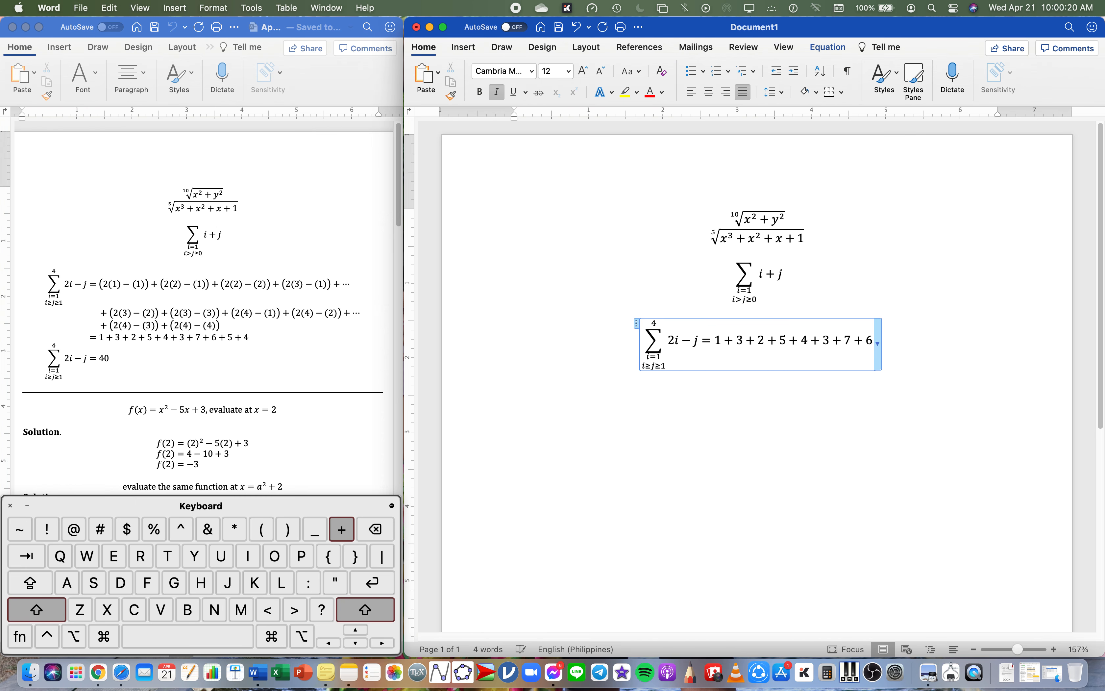
text(+ 5 + 4)
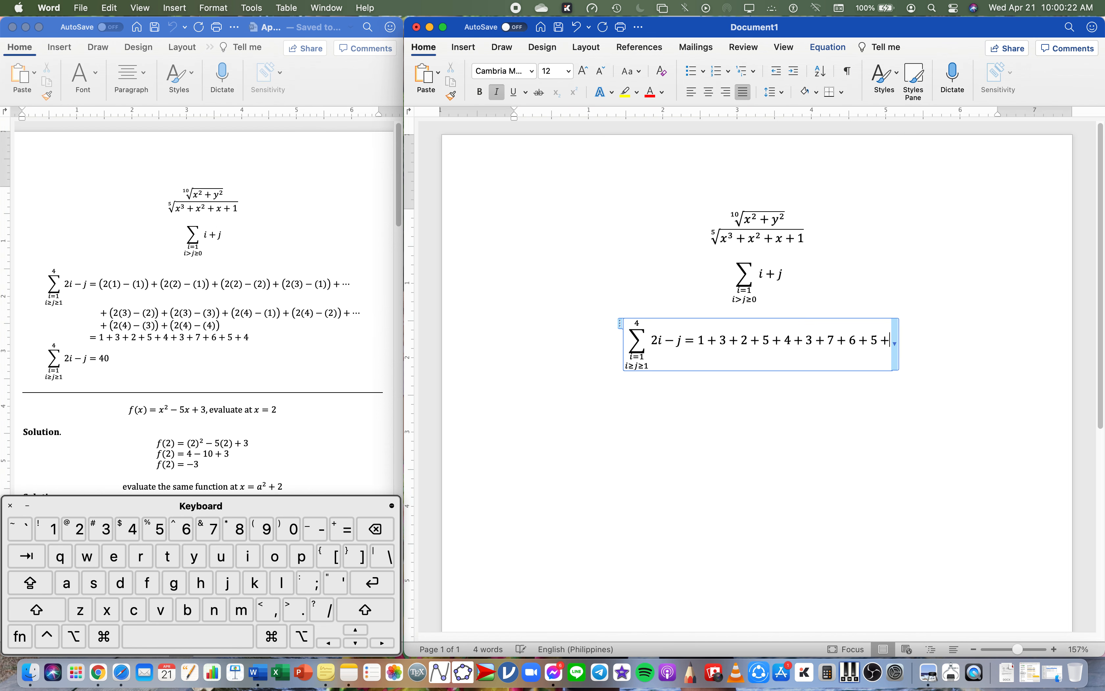
key(Right)
key(Return)
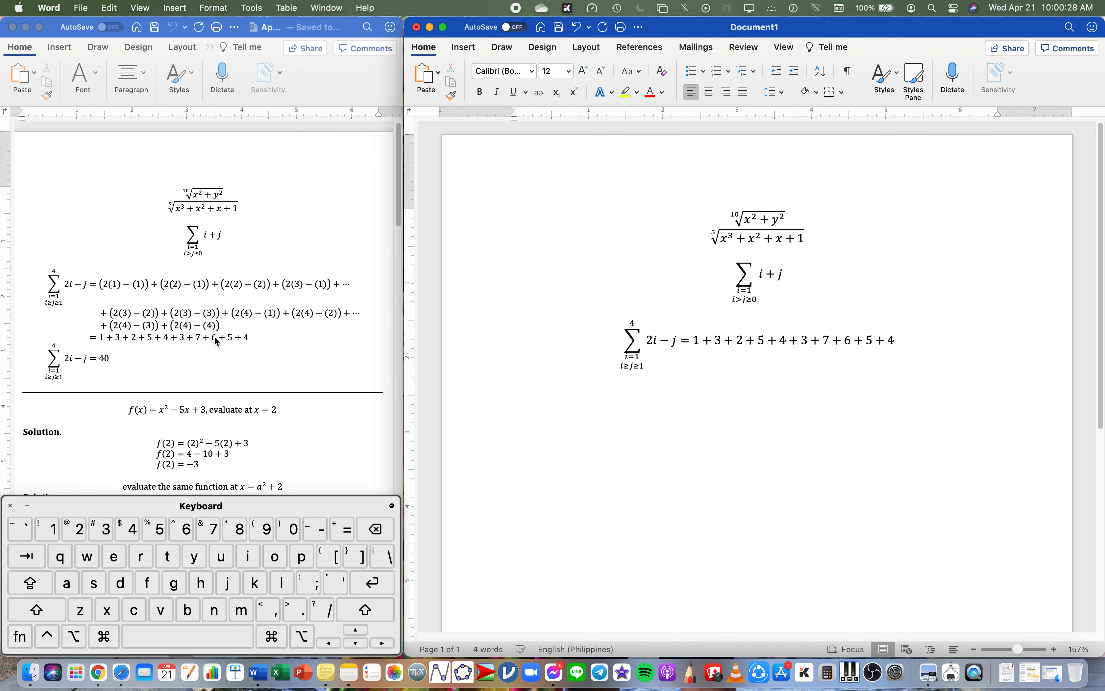
Step: Build a third summation in a new equation below the expanded sum, with lower limit i=1 and upper limit 4
click(691, 350)
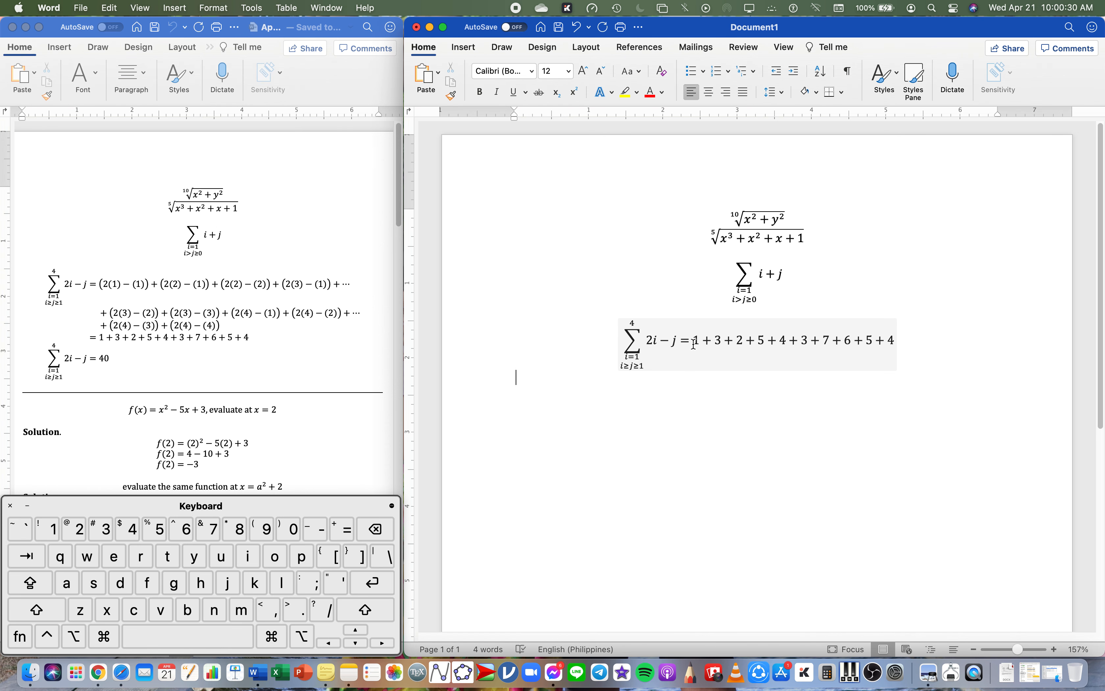
drag(694, 344, 872, 351)
click(646, 389)
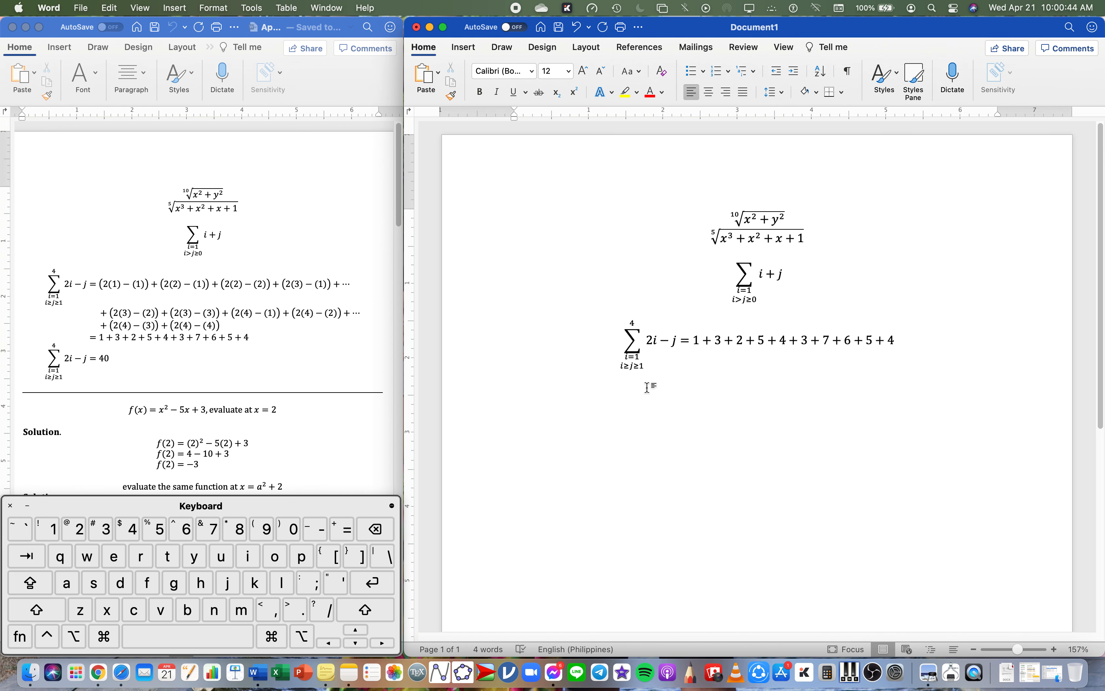
key(ctrl+equal)
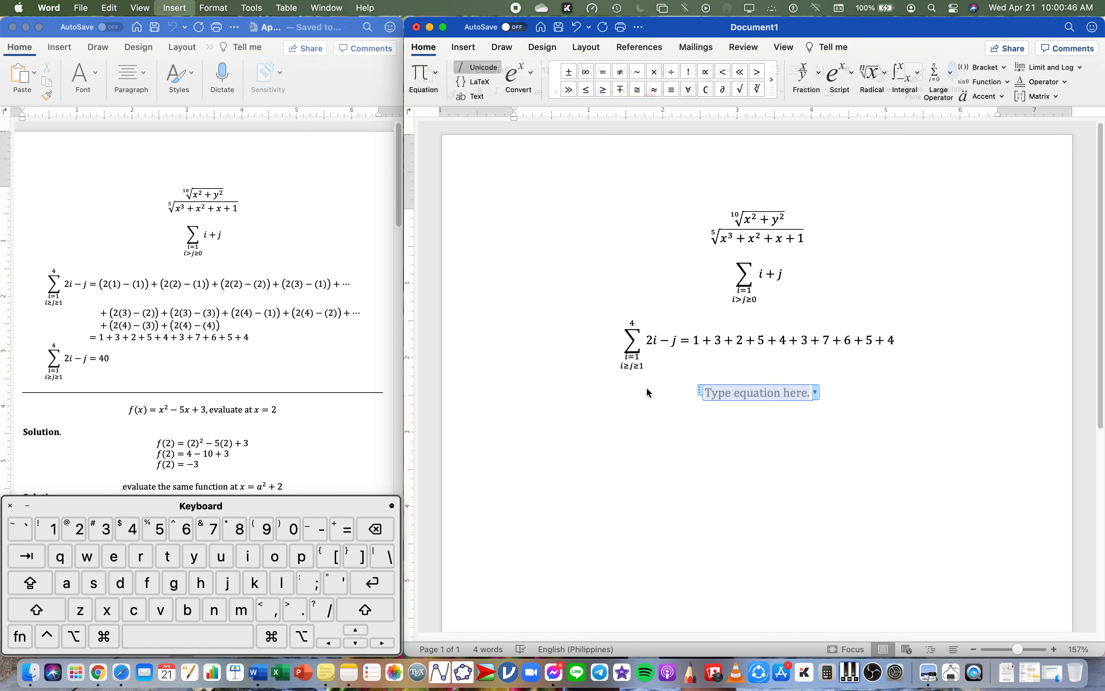
text(\sum_)
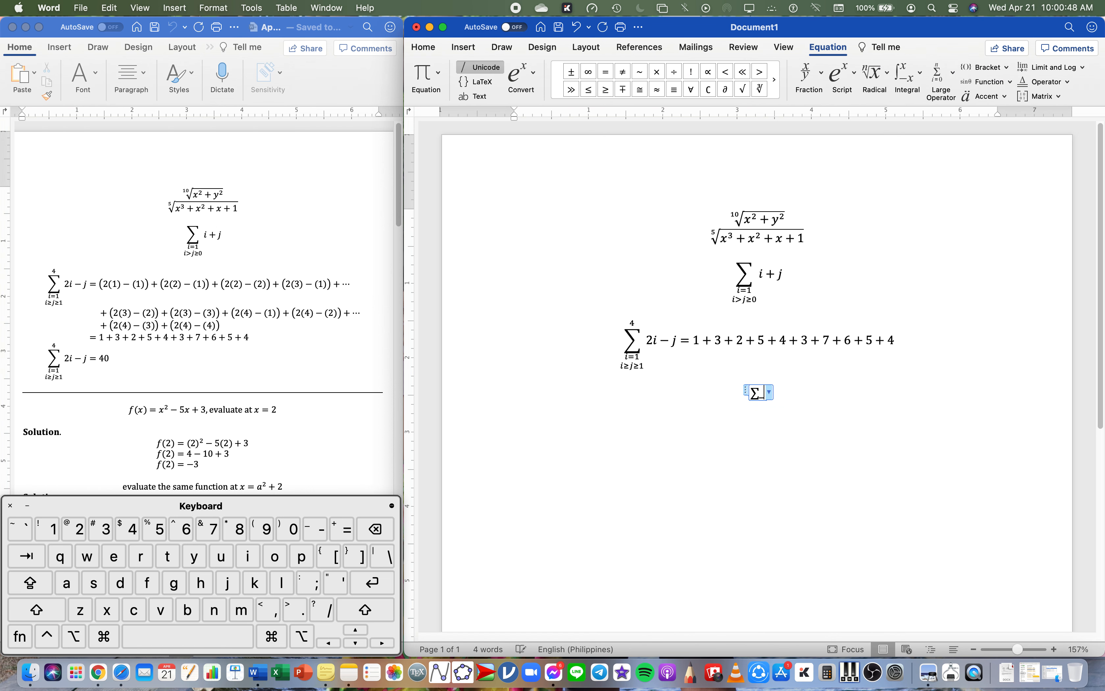
text((i=1)
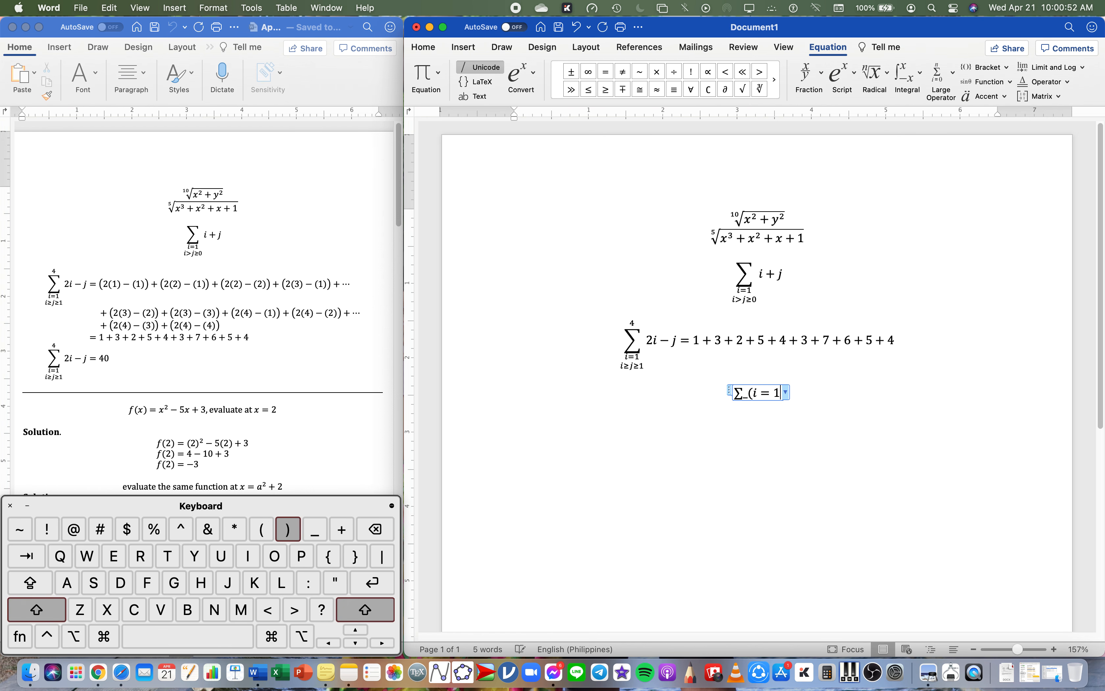
text()^)
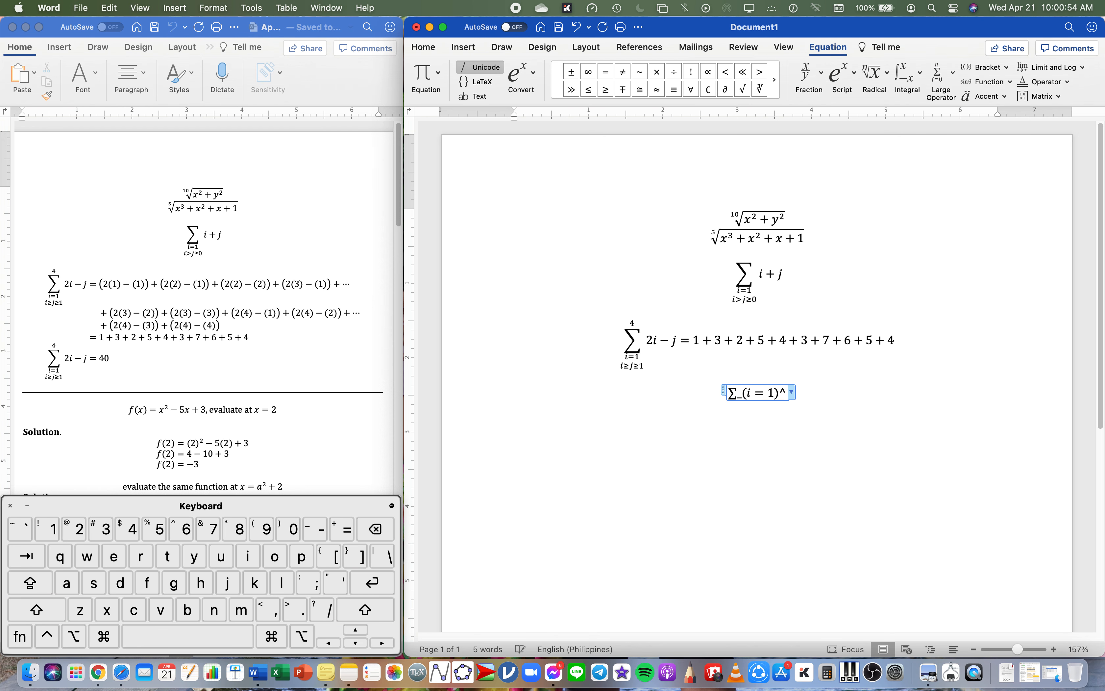
text(4)
Step: Add a second line i≥j≥1 beneath i=1 in the third summation's lower limit
key(Left)
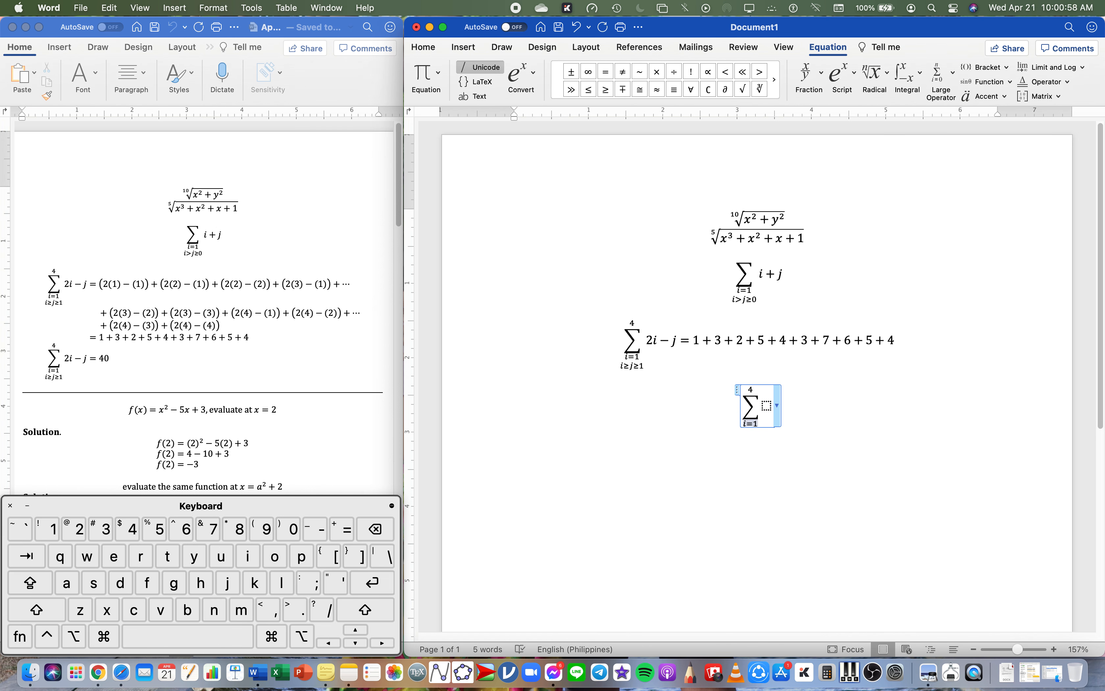
key(Return)
text(i>=)
text(j)
text(>)
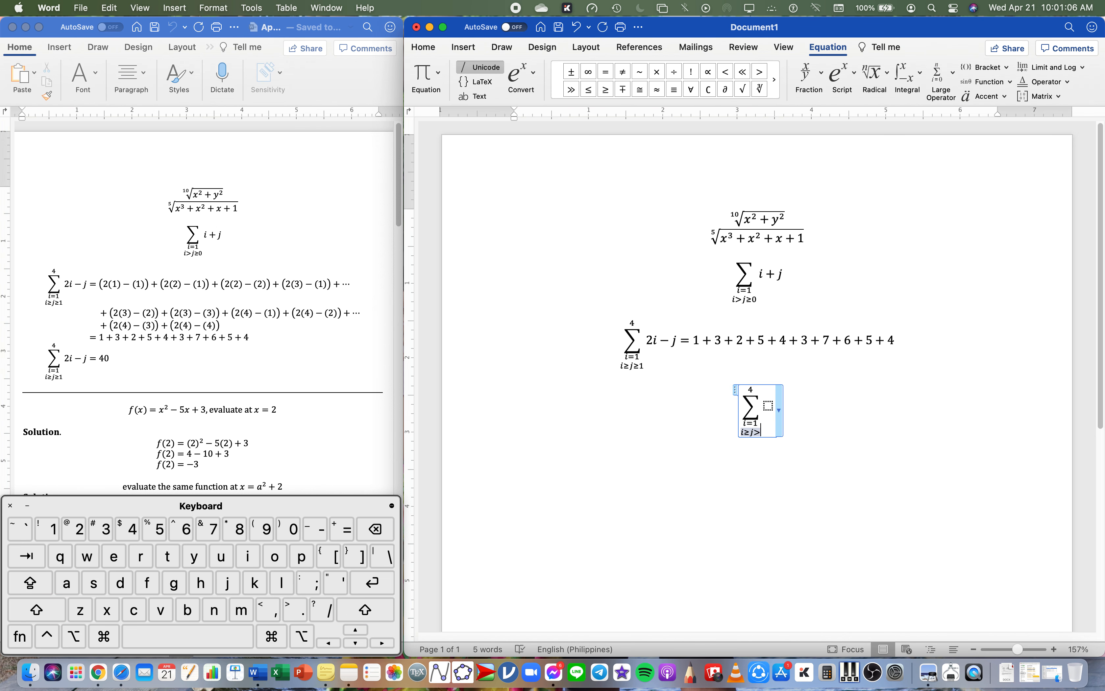
text(=)
text(1)
Step: Fill the third summation's empty placeholder with 2i-j=40 and leave the equation
key(Right)
key(Right)
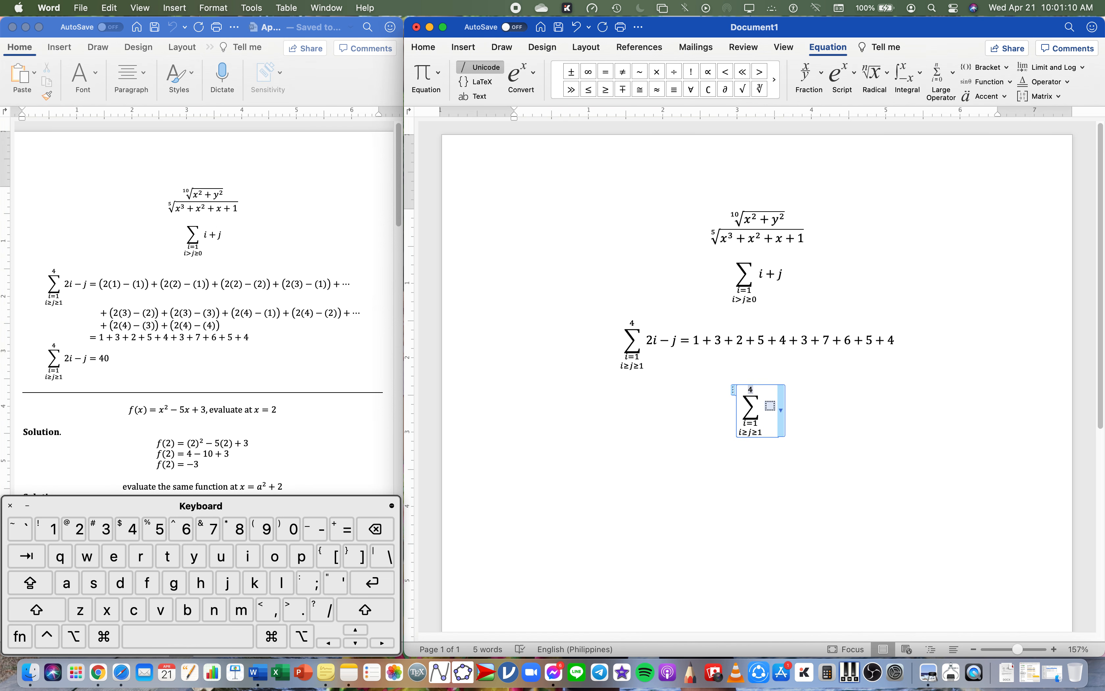
text(2i)
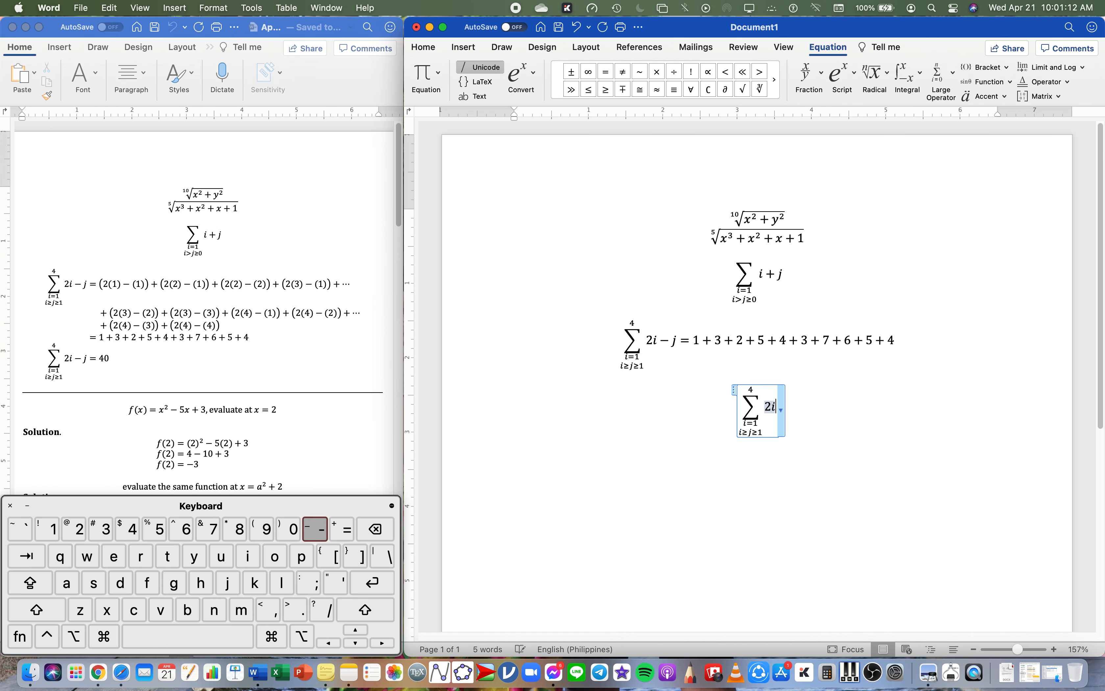
text(-j=40)
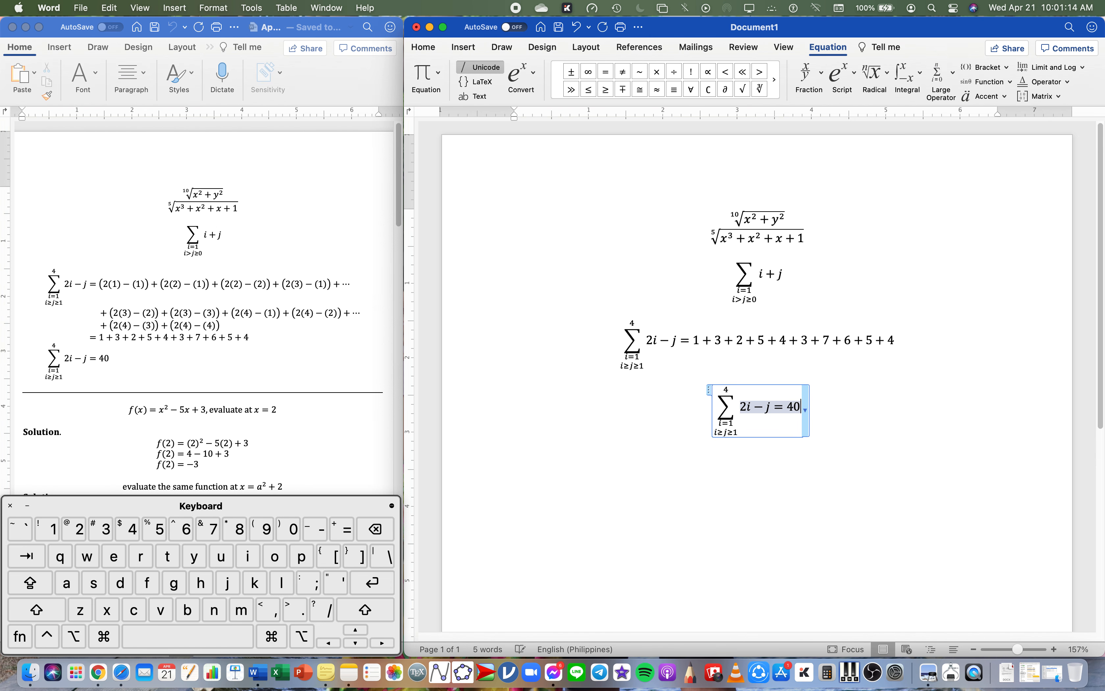
key(Right)
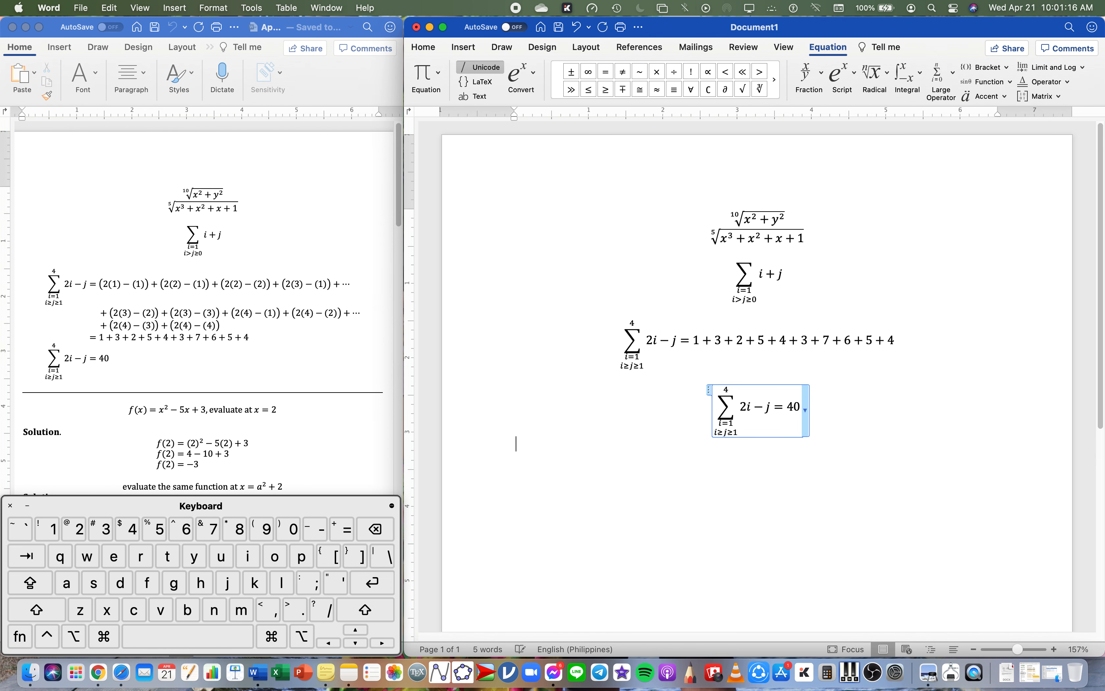
Step: Remove the blank line between the expanded-sum equation and the 2i-j=40 equation
click(731, 375)
key(BackSpace)
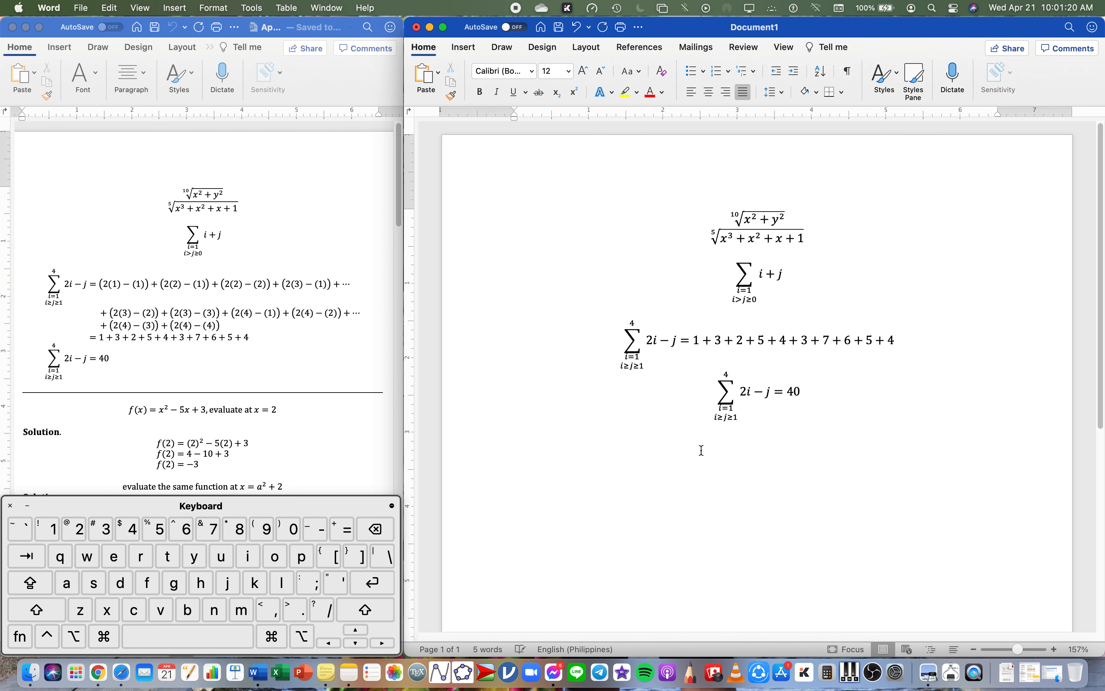
click(702, 450)
Step: Align the expanded-sum equation and the 2i-j=40 equation with each other at their equals signs
drag(773, 382, 686, 340)
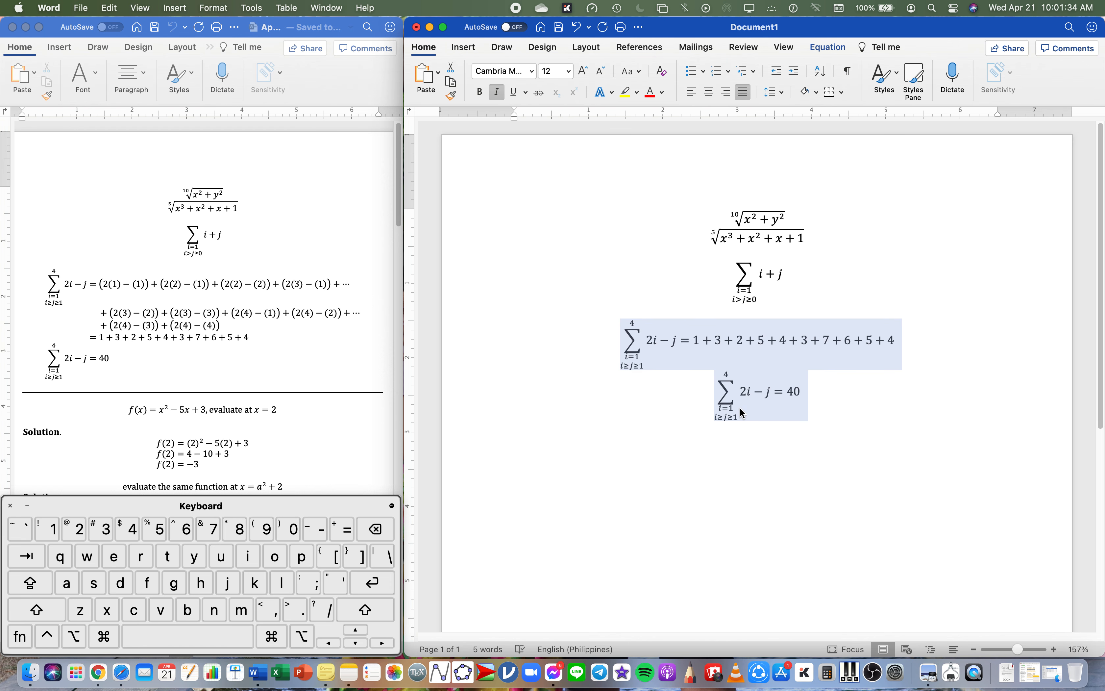
right_click(756, 352)
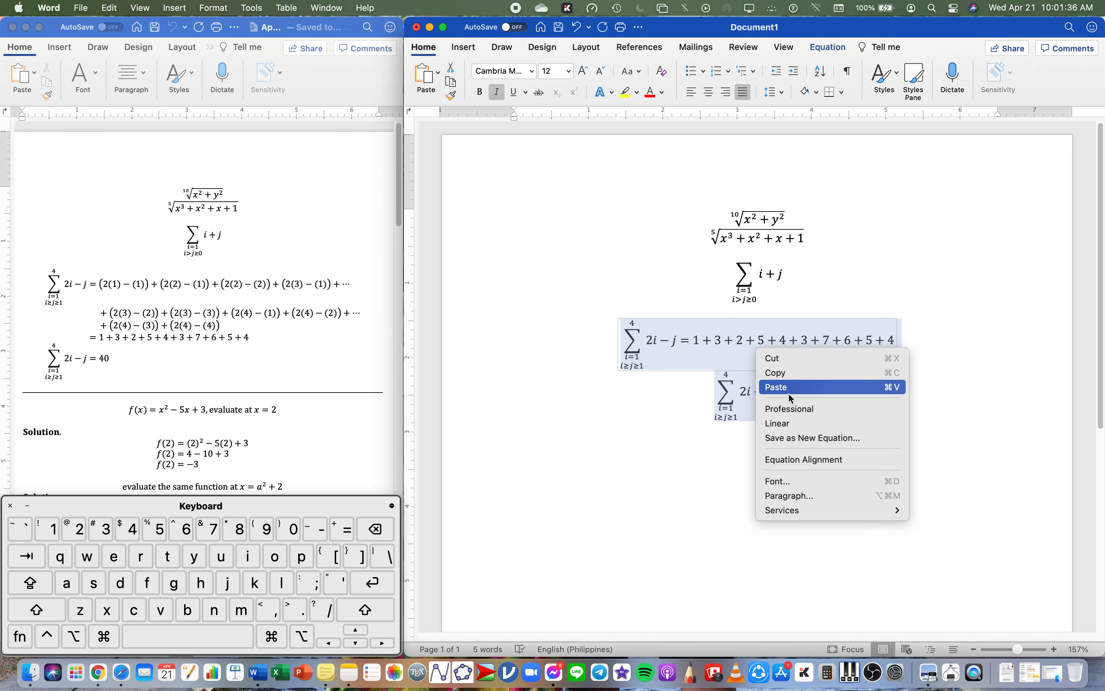
click(807, 460)
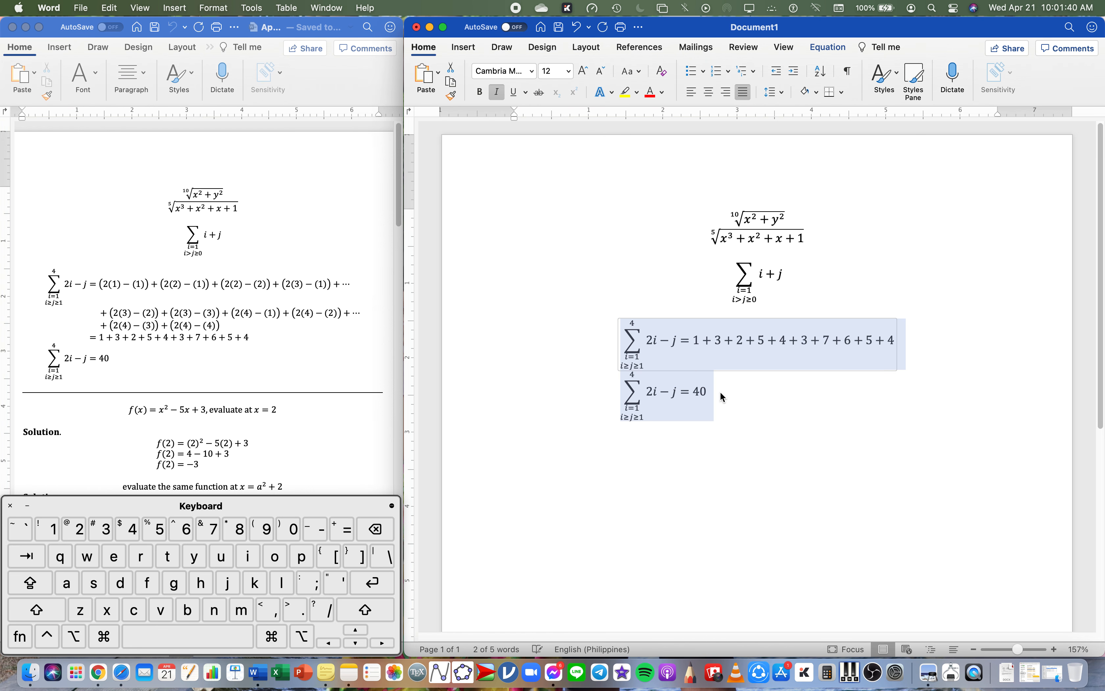
click(736, 451)
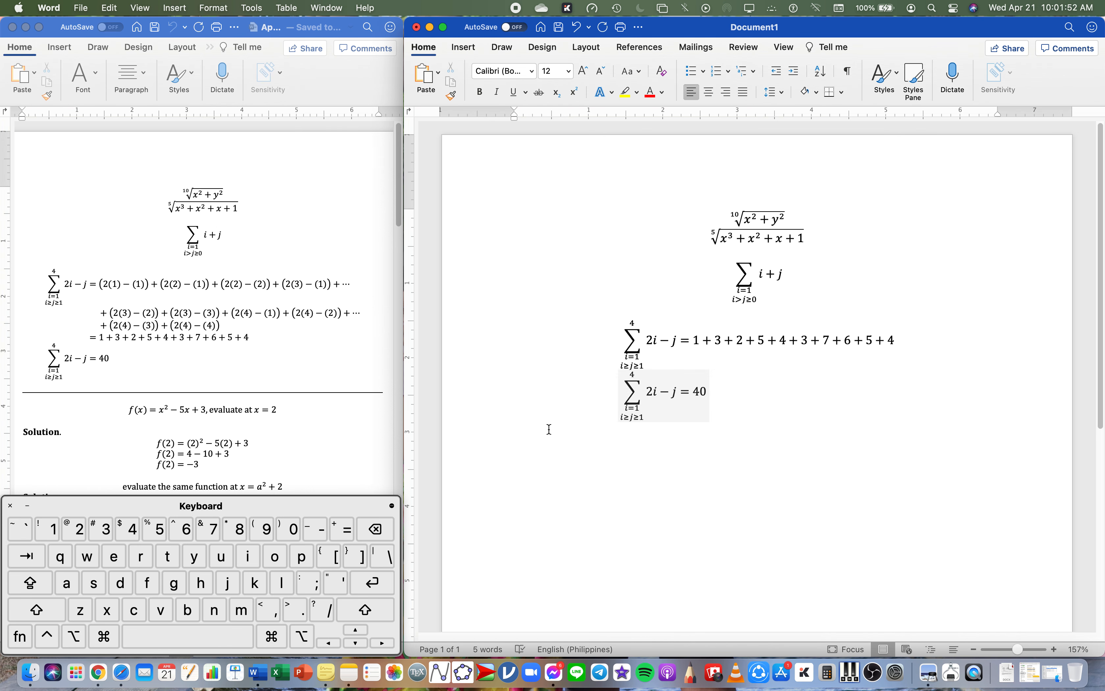
Step: Write f(x)=x^2-5x+3, evaluate at x=2 as a new equation below the aligned summations
scroll(292, 435, down, 3)
scroll(291, 435, down, 7)
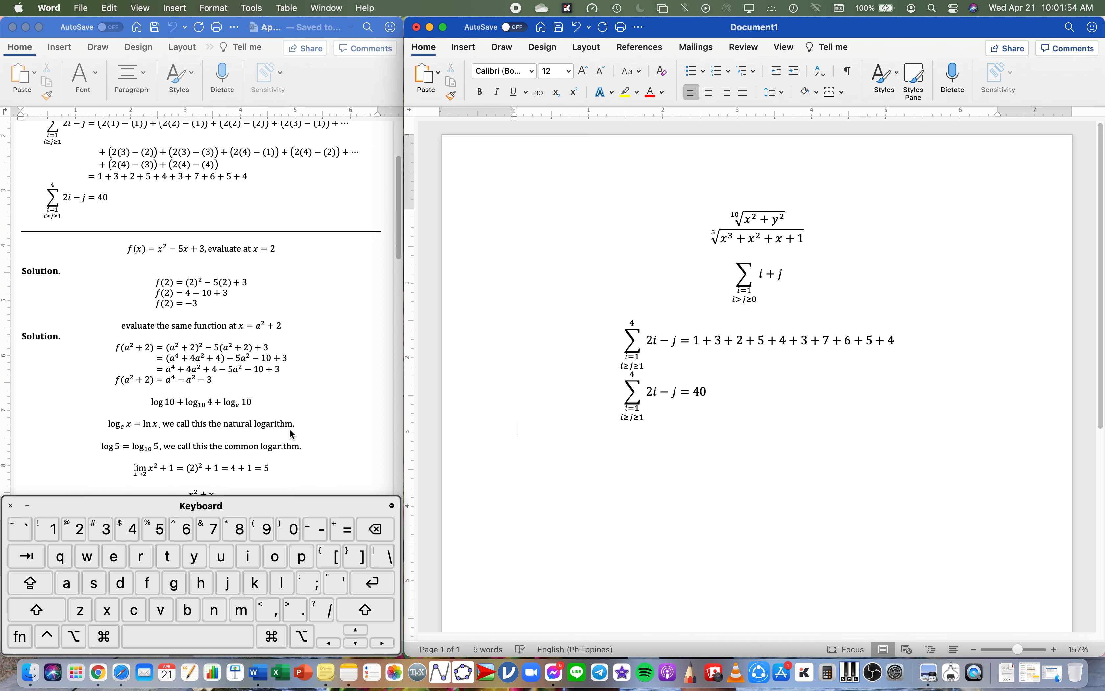
scroll(291, 434, down, 3)
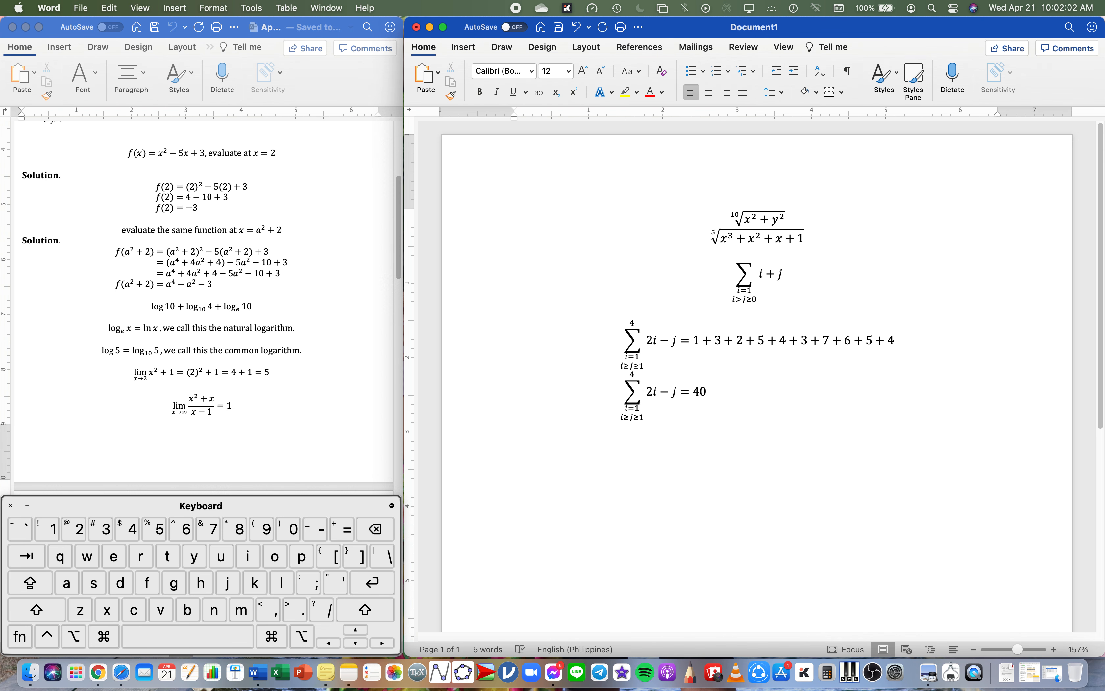
key(ctrl+equal)
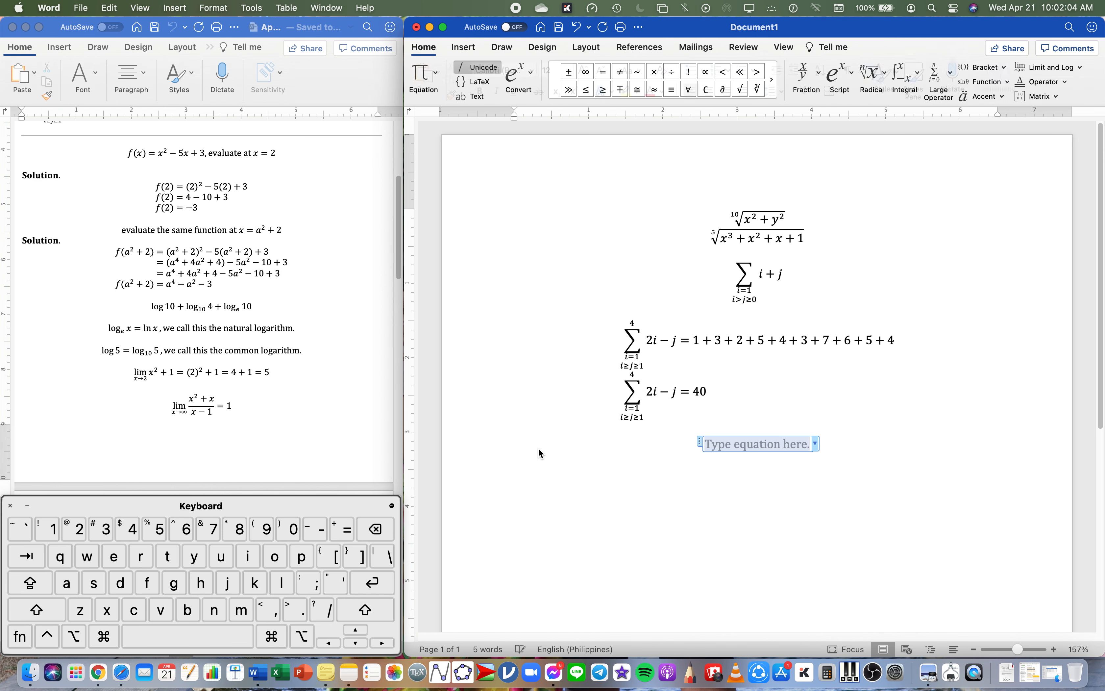
text(f)
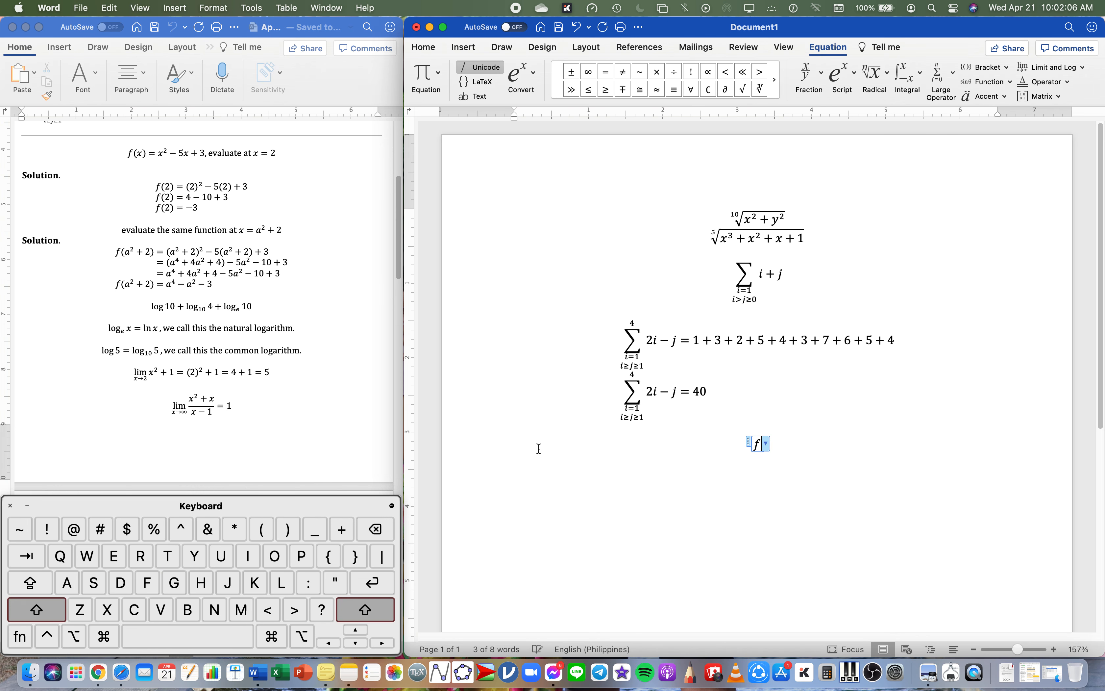
text((x)=x^2-5)
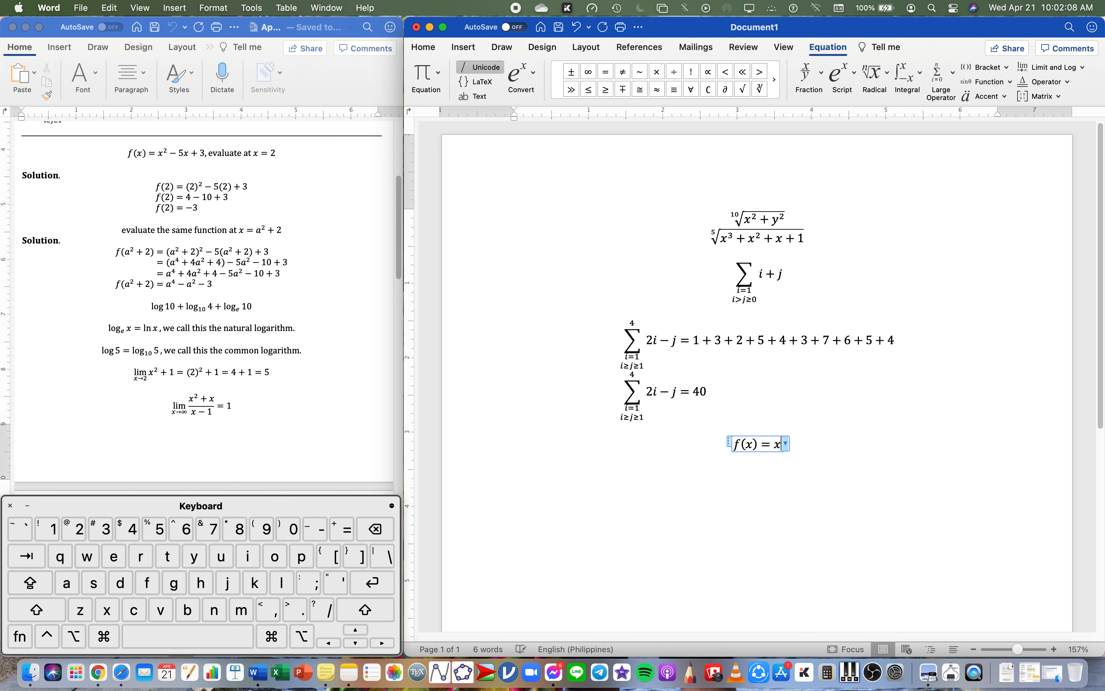
text(x+3,)
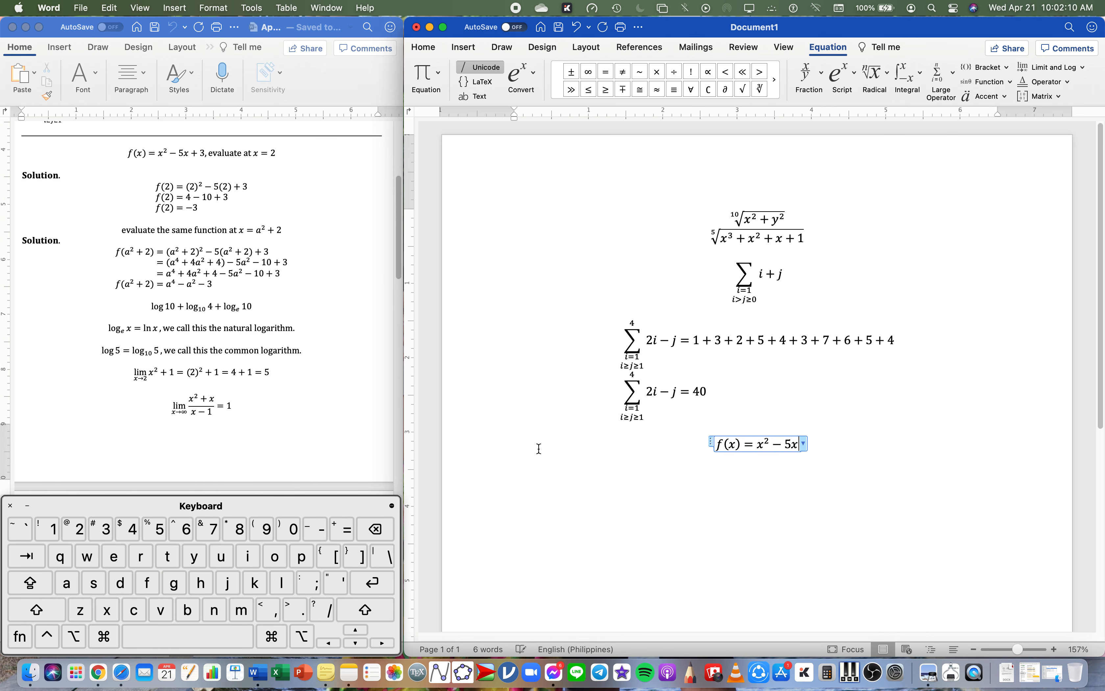
text(e)
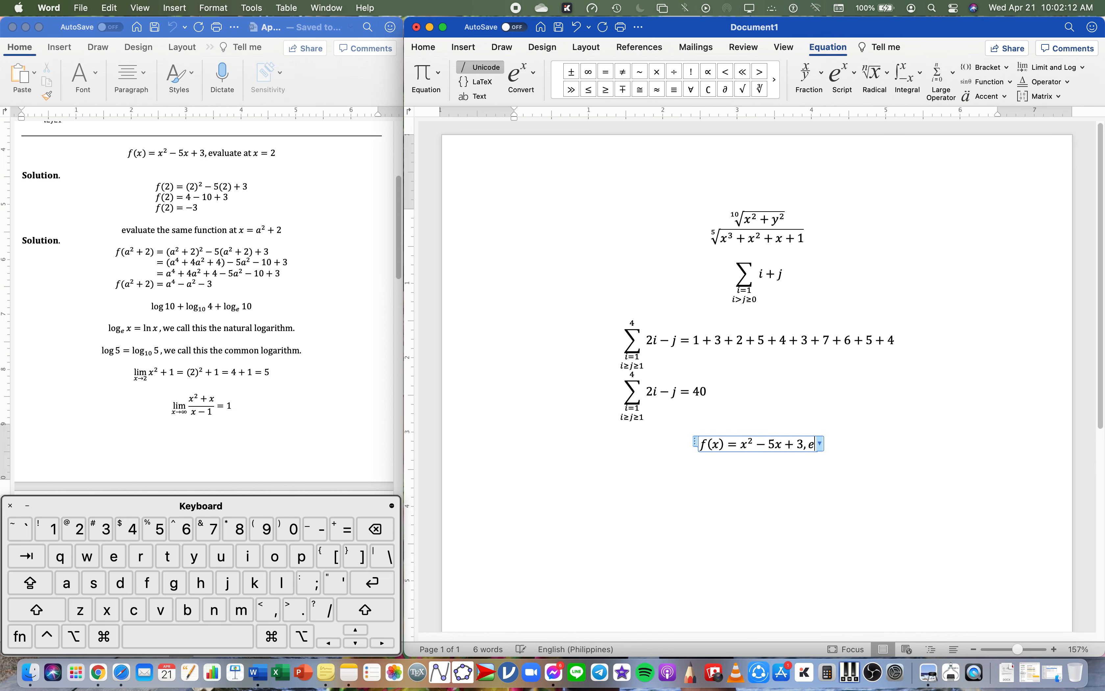
text(valuate at x=2)
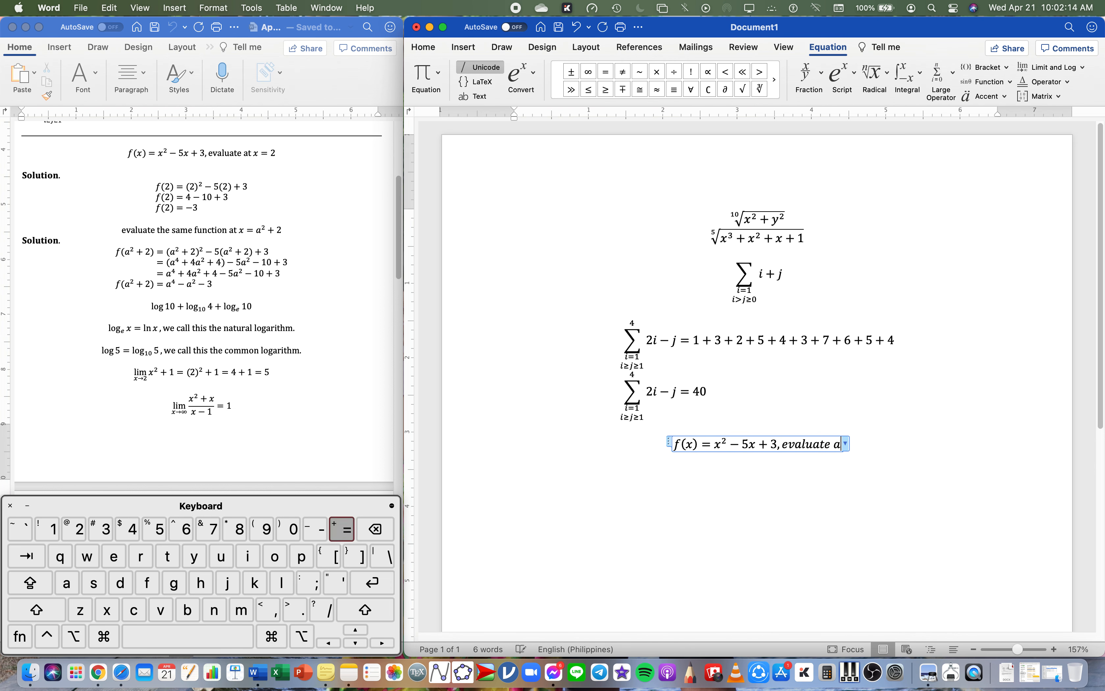
key(Right)
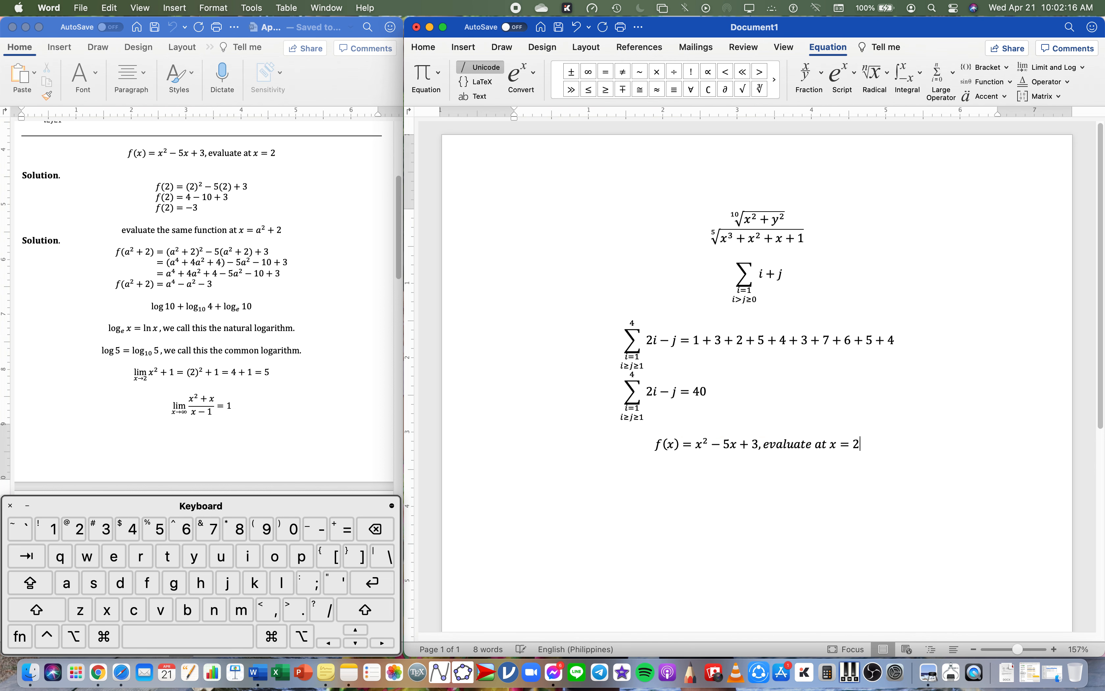
Step: Remove the italics from the words "evaluate at" in the f(x) equation
drag(771, 446, 824, 445)
click(826, 444)
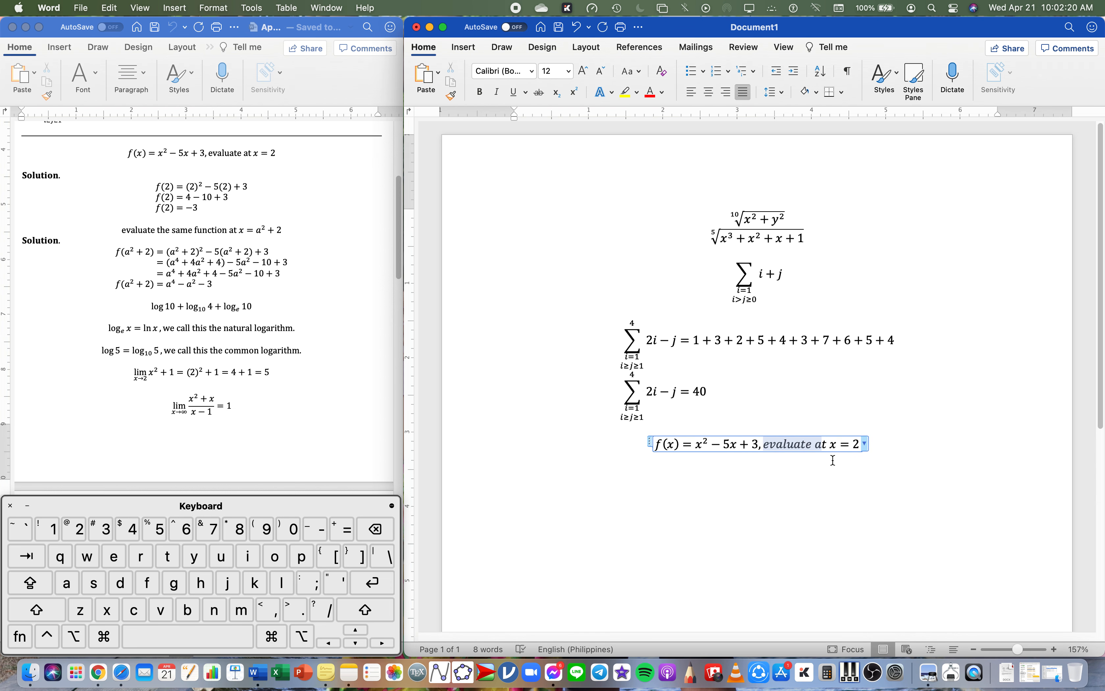
key(shift+Left)
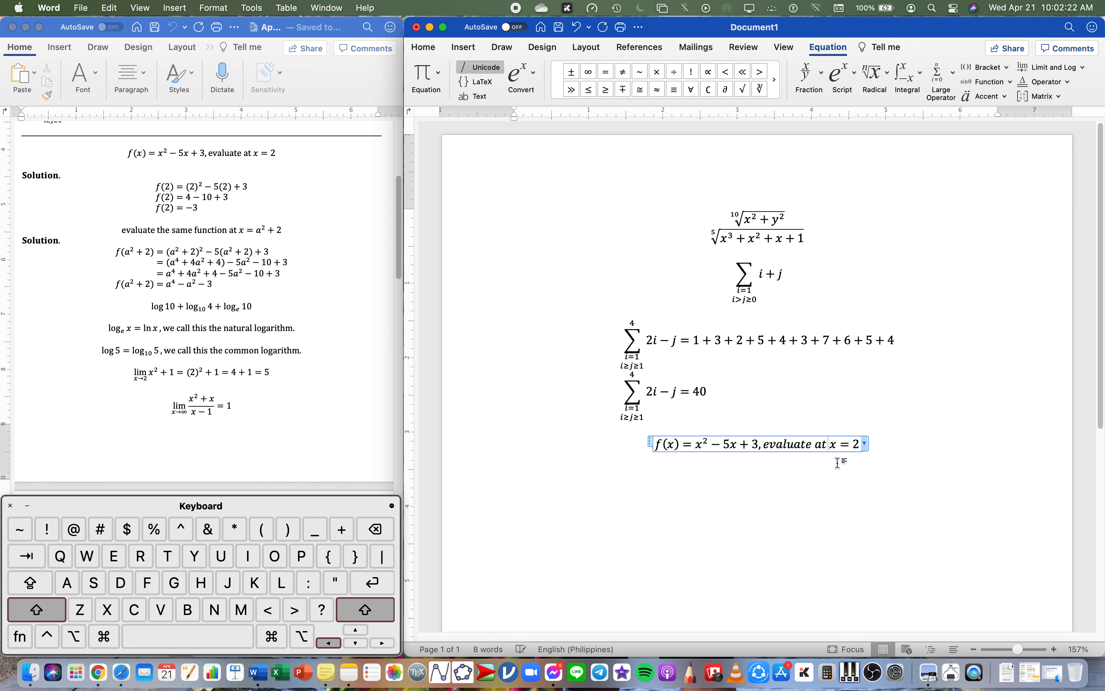
key(shift+Left)
key(shift+Left)
key(shift+Left)
key(shift+Left)
key(shift+Left)
key(shift+Left)
key(shift+Left)
key(shift+Left)
key(shift+Left)
key(shift+Left)
key(shift+Left)
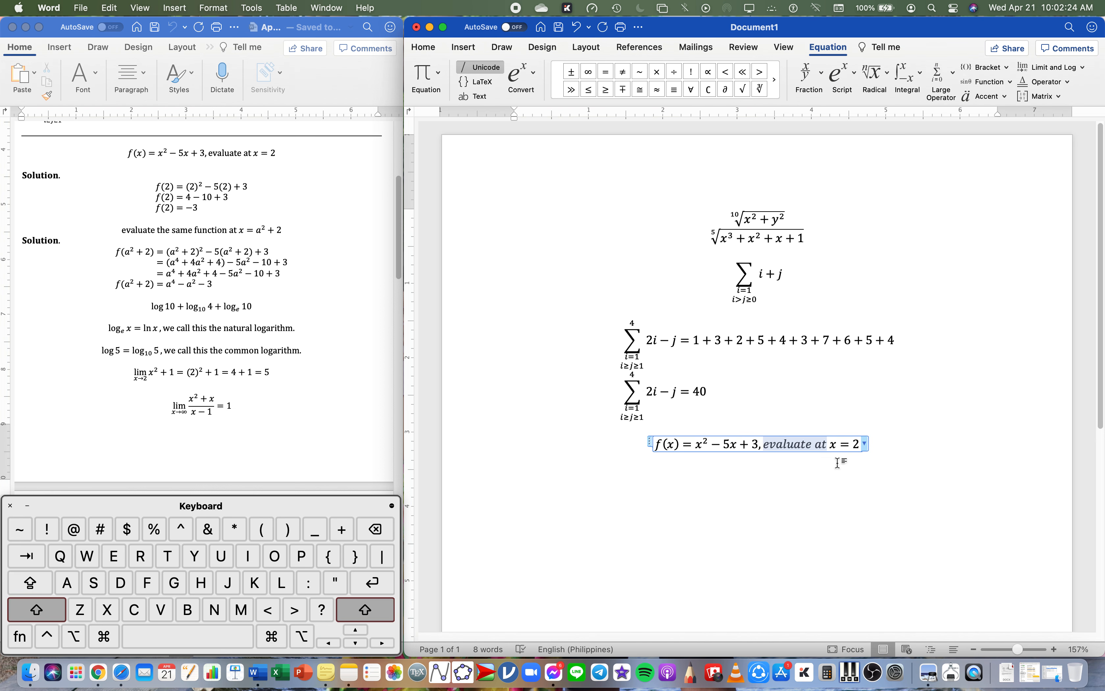
key(super+i)
key(Right)
key(Right)
key(Right)
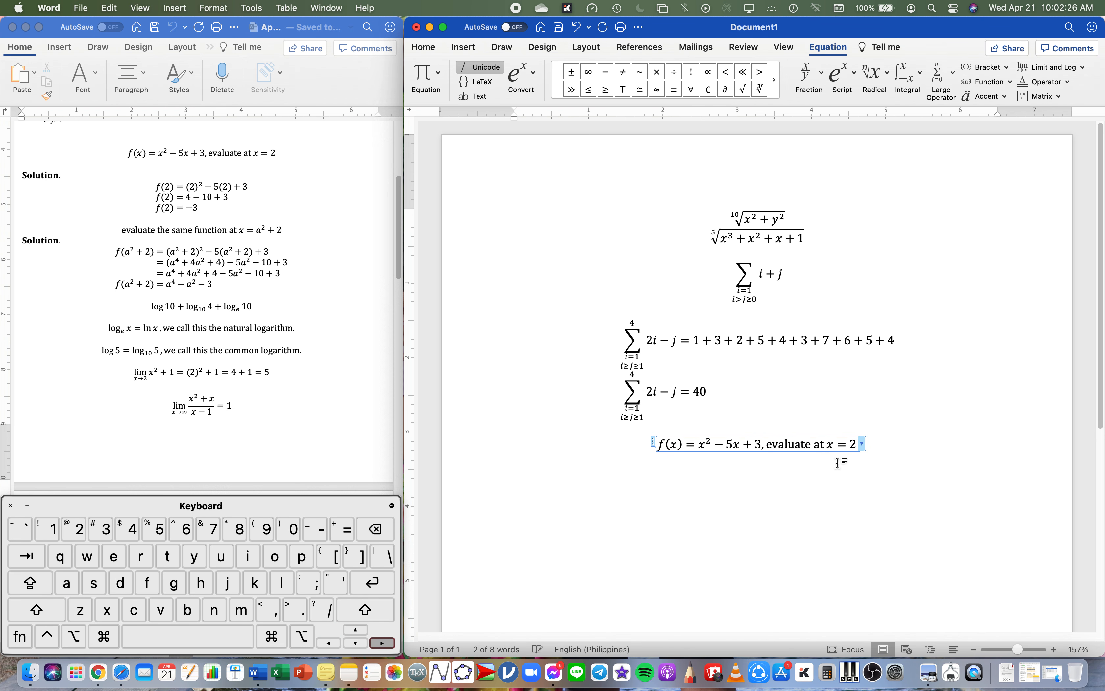
key(Right)
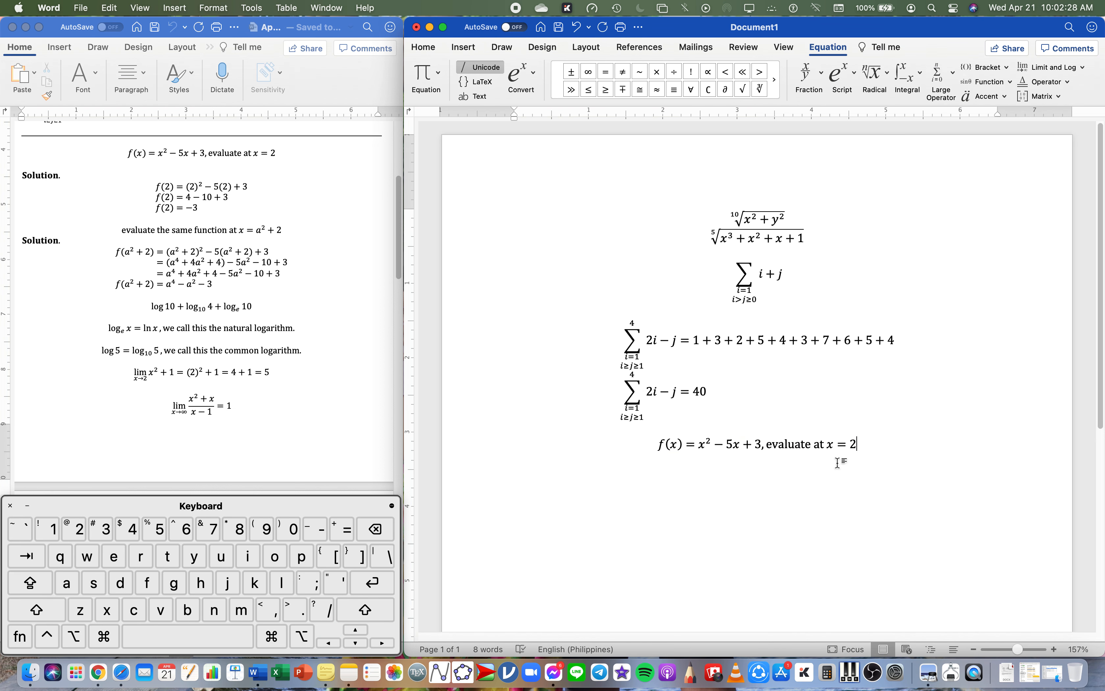
Step: Start a new line below the f(x) equation and insert a blank line above it
key(Return)
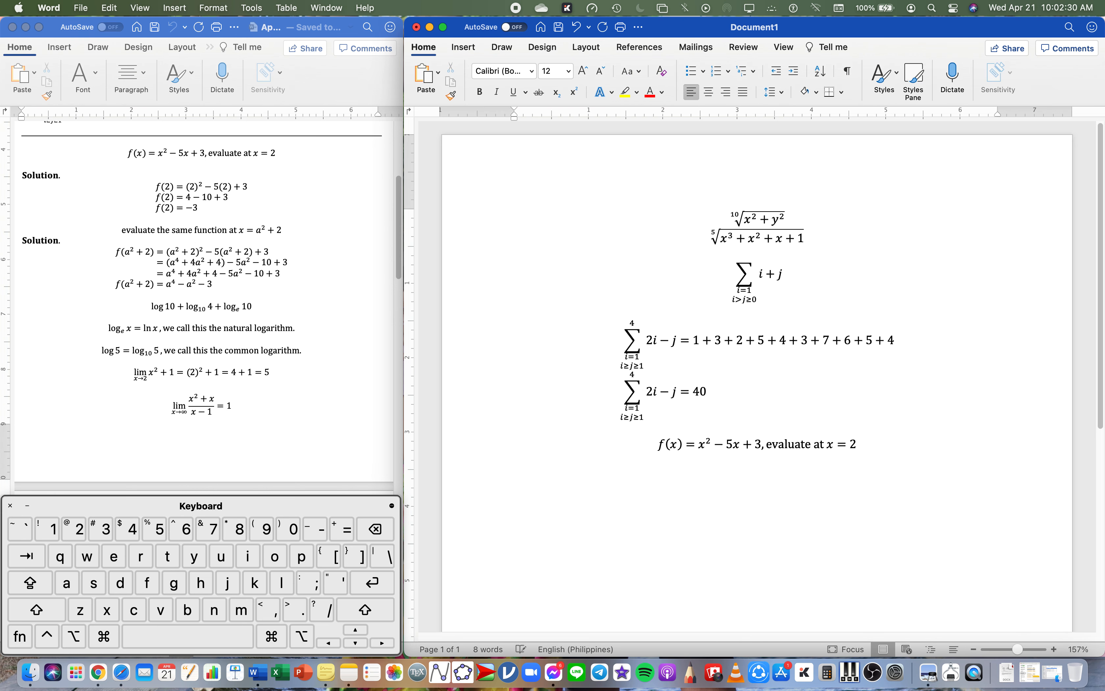
key(Up)
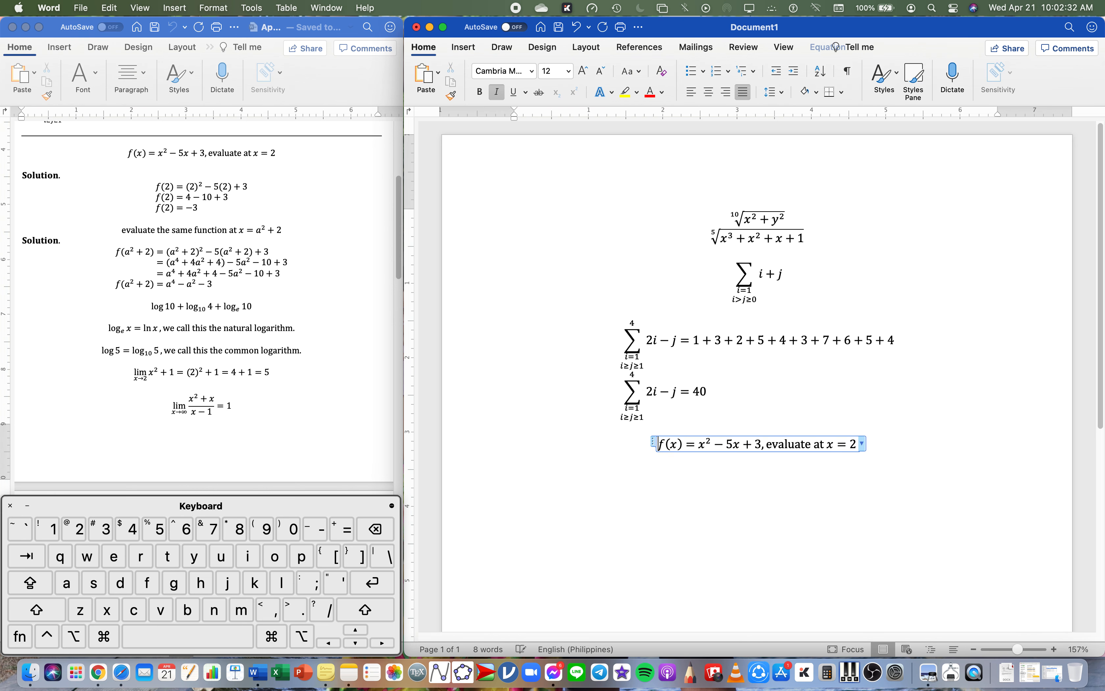
key(Return)
key(Down)
key(Down)
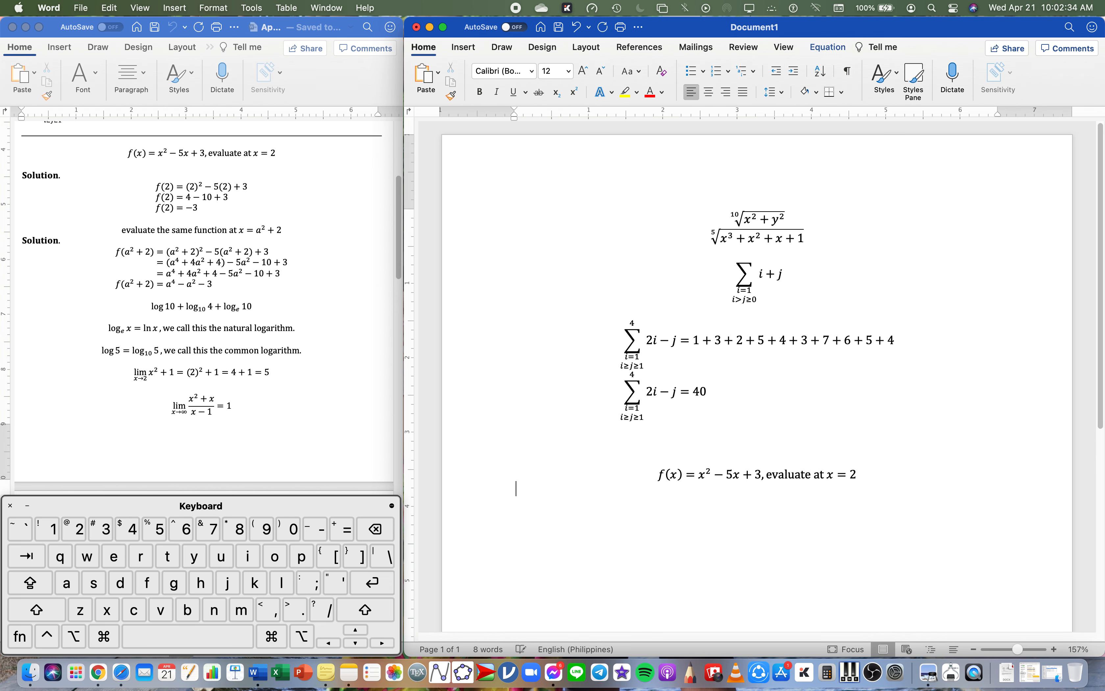
text(Sou)
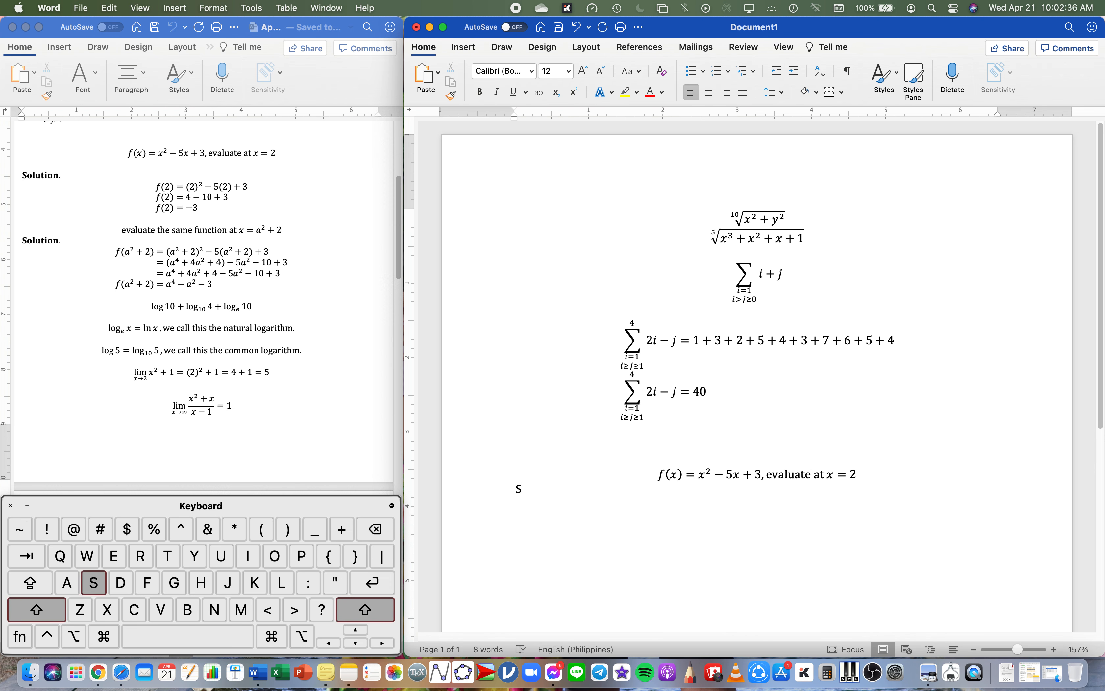
key(BackSpace)
key(BackSpace)
key(BackSpace)
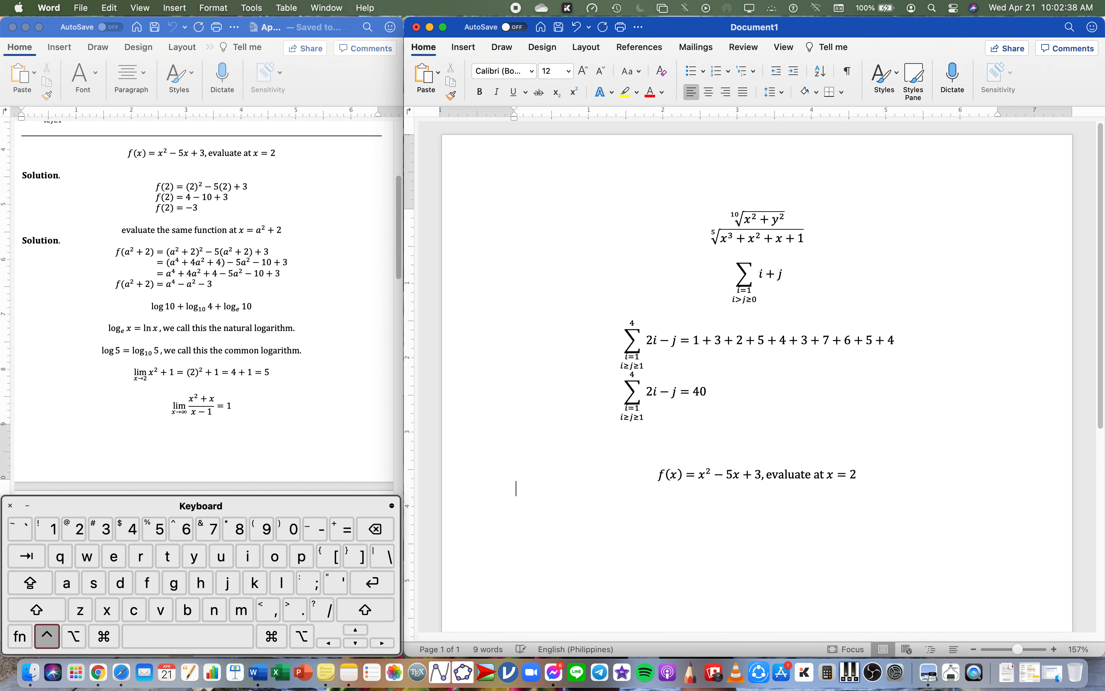
Step: Write "Solution." as a new equation on the line below the f(x) equation and align it left
key(ctrl+=)
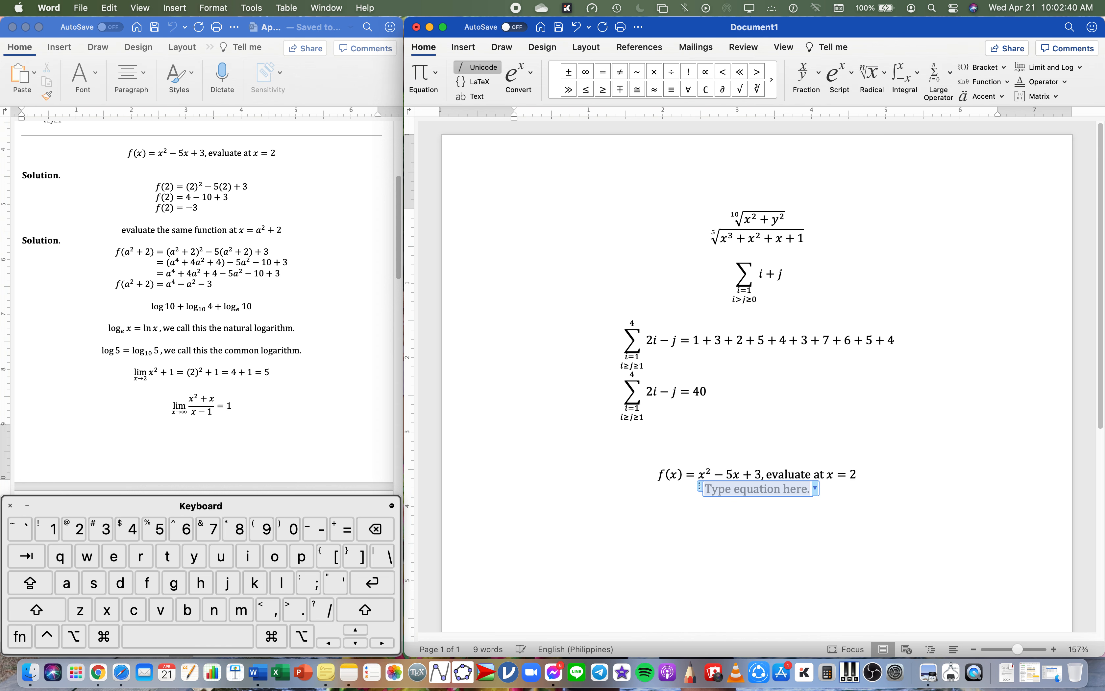
text(Soultion)
key(BackSpace)
key(BackSpace)
key(BackSpace)
key(BackSpace)
key(BackSpace)
key(BackSpace)
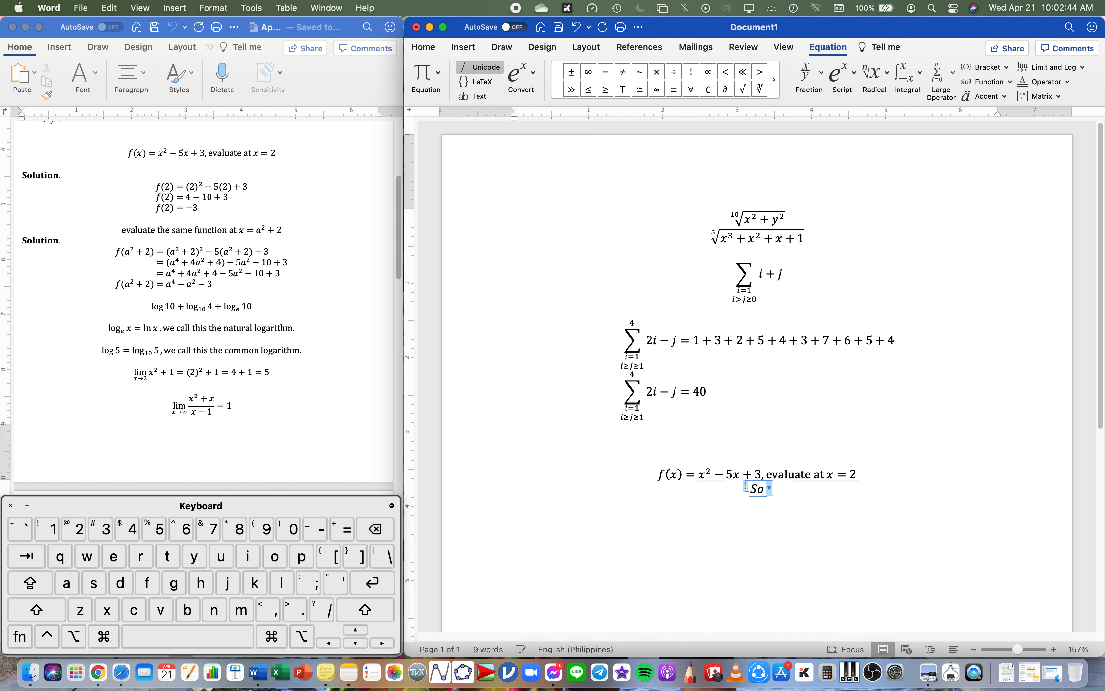
text(lution.)
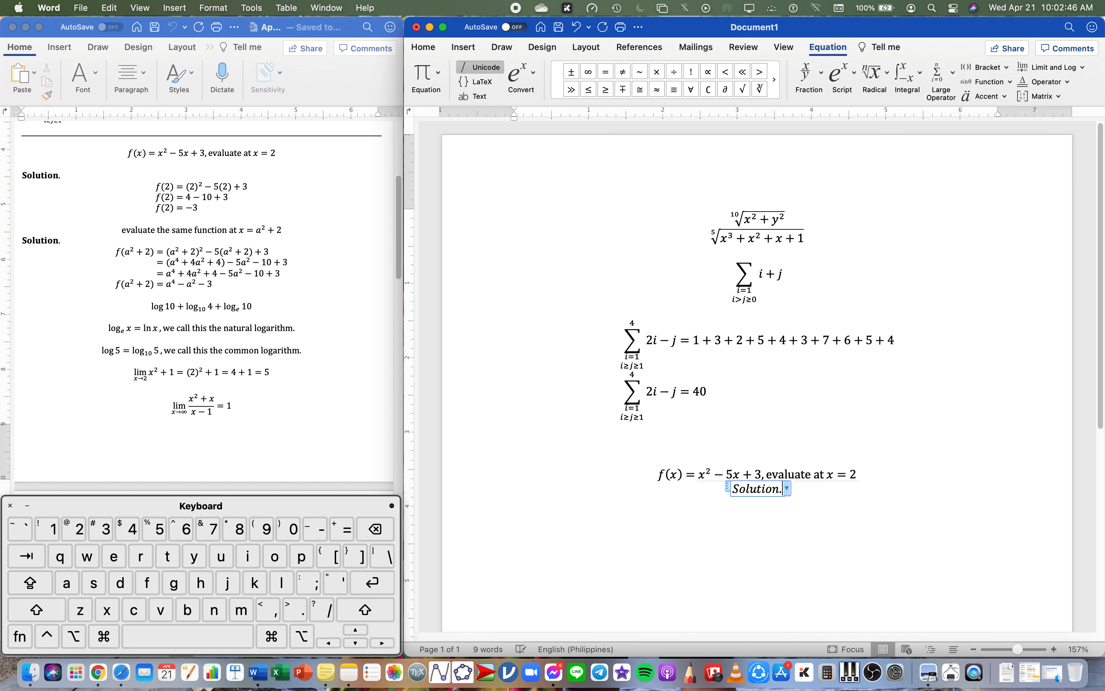
key(Right)
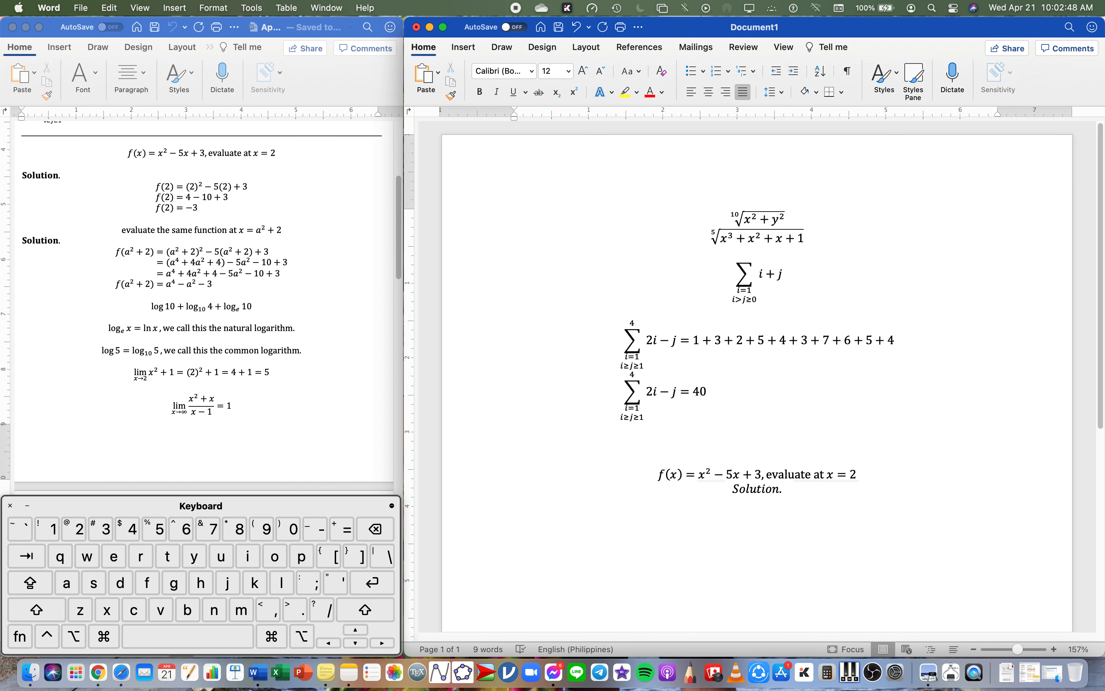
click(692, 91)
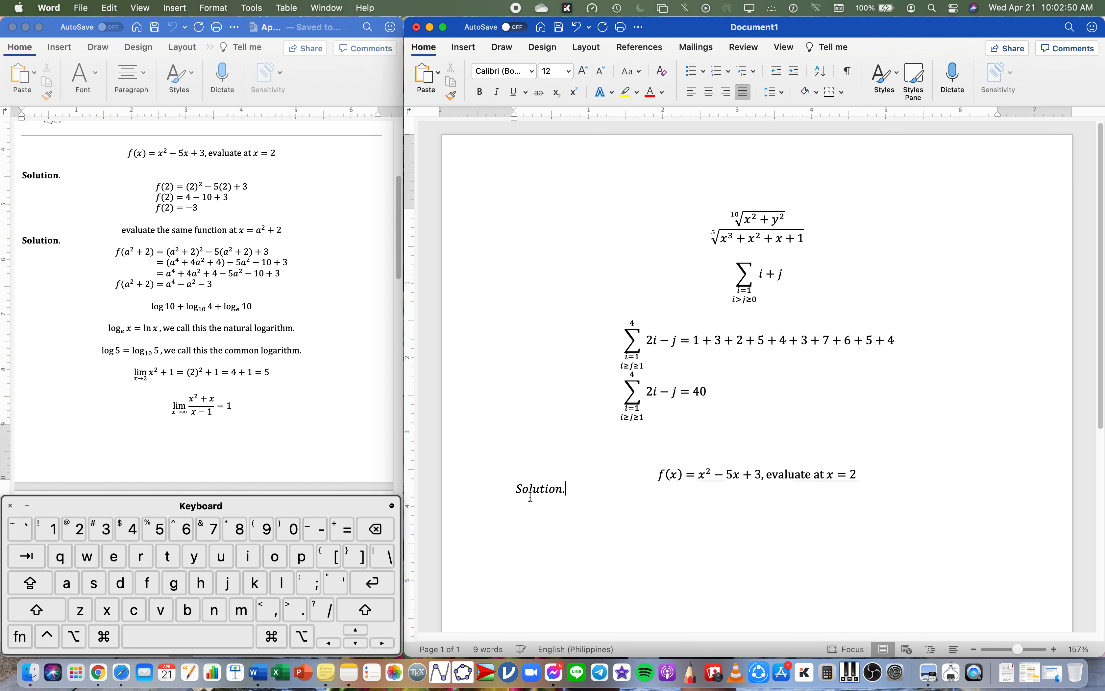
Step: Make the word "Solution." in the left-aligned equation bold
click(526, 499)
click(538, 486)
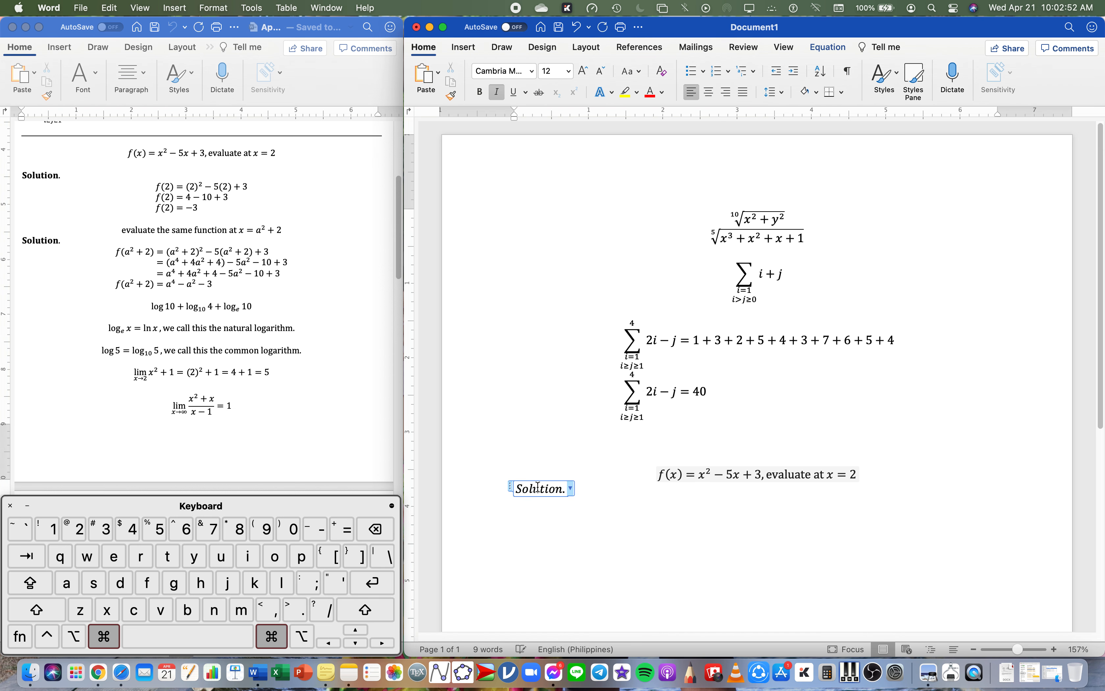
key(super+b)
click(604, 489)
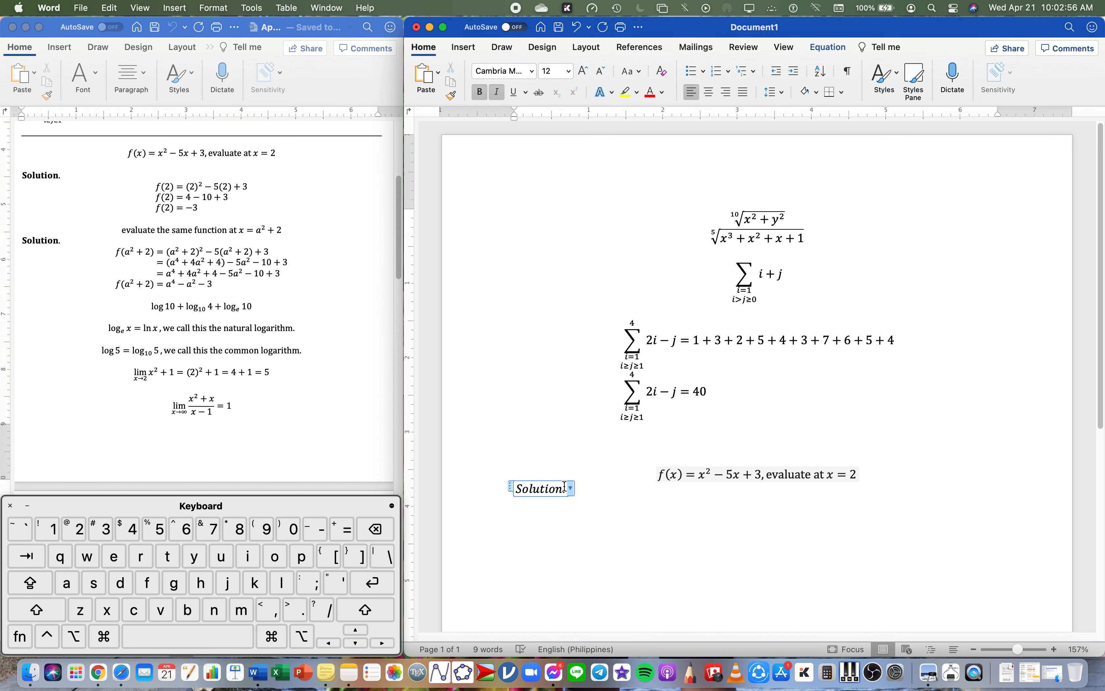
drag(561, 487, 513, 486)
key(super+b)
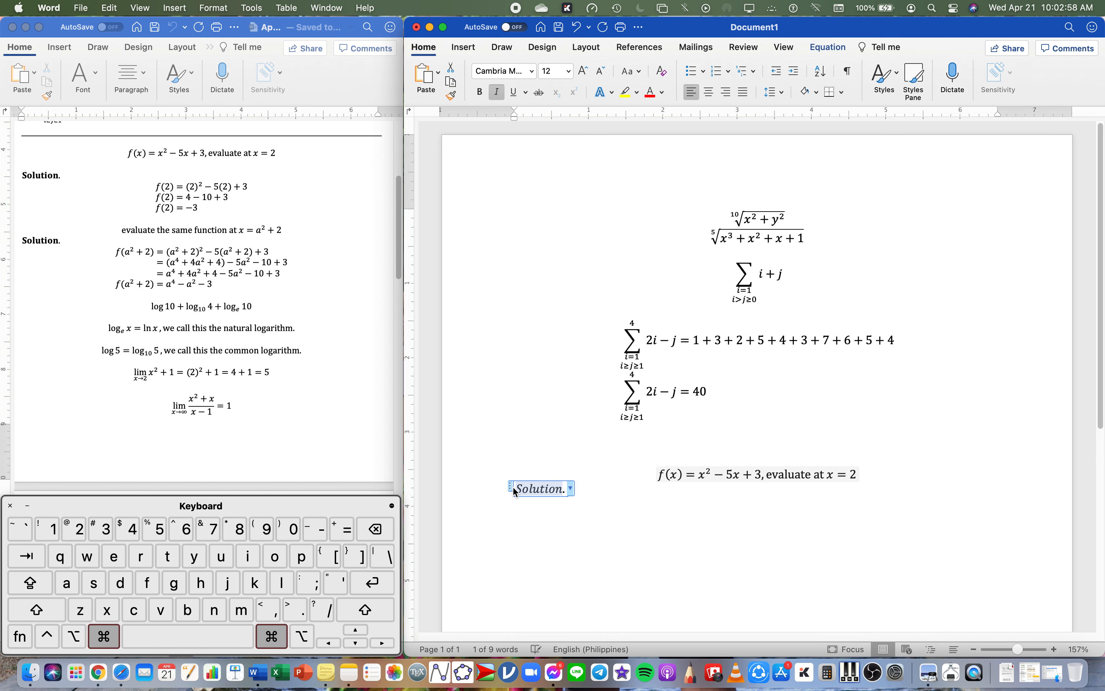
key(super+b)
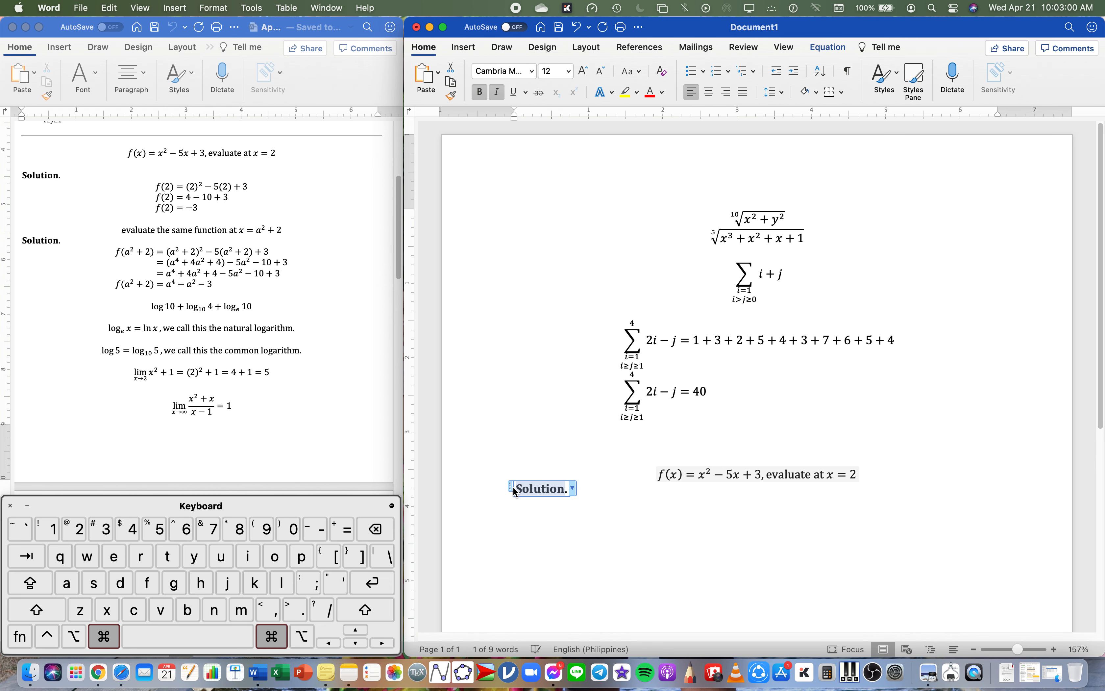
Step: Write f(2)=(2)^2-5(2)+3 as a new centred equation on the line below "Solution."
click(605, 485)
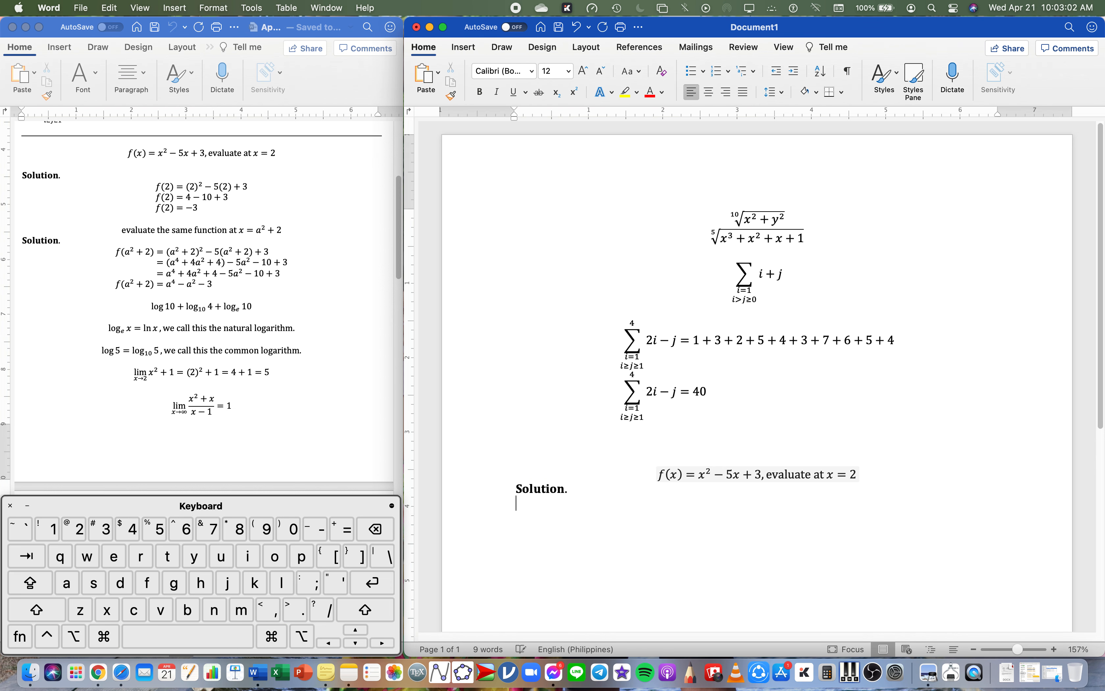
key(ctrl+equal)
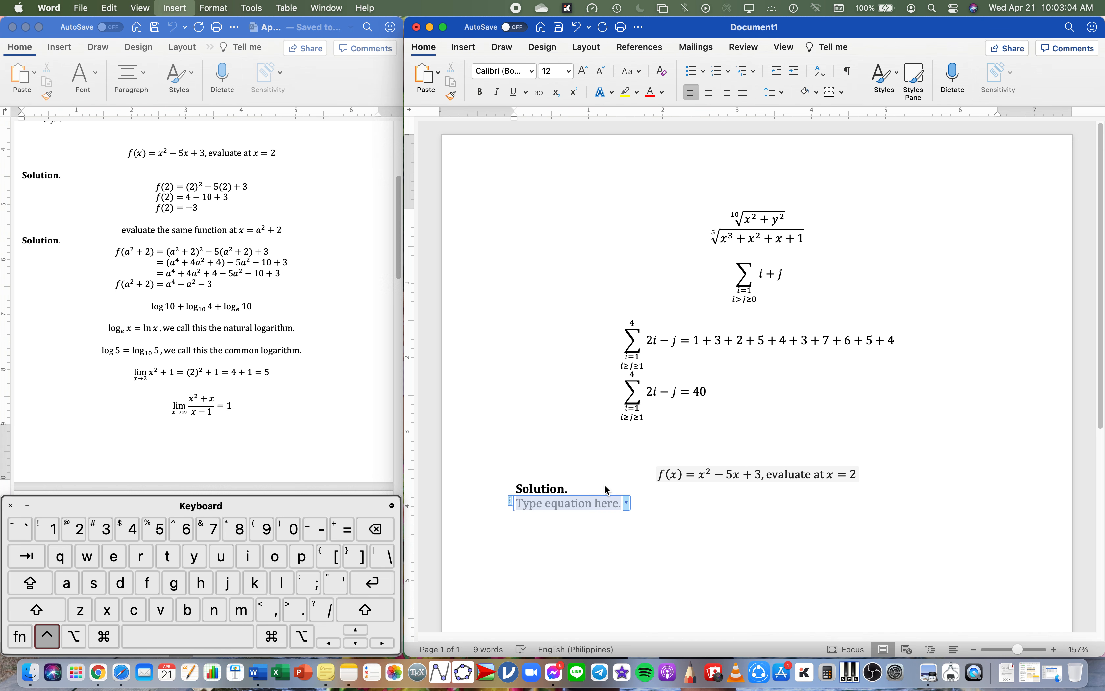
text(f(x))
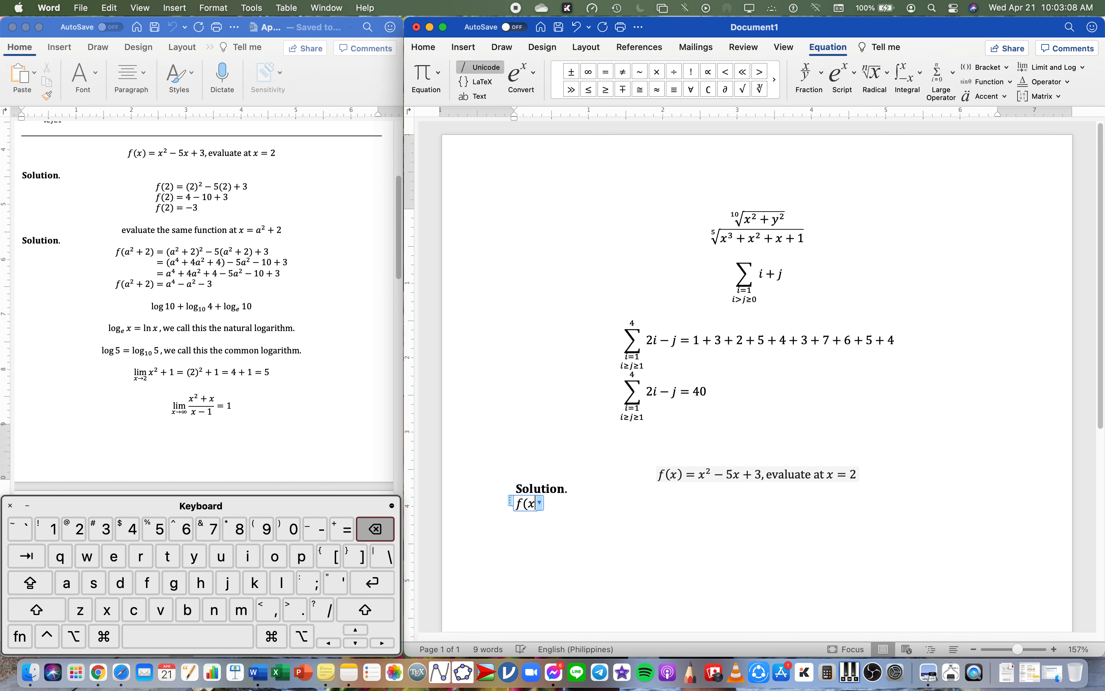
key(BackSpace)
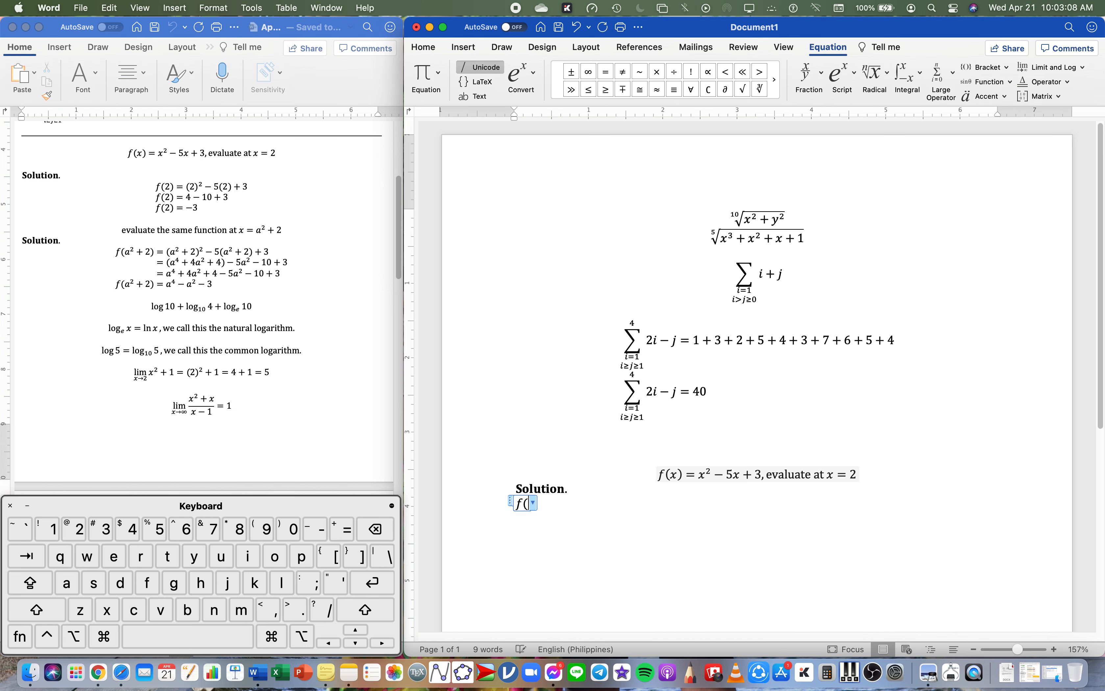
text(2))
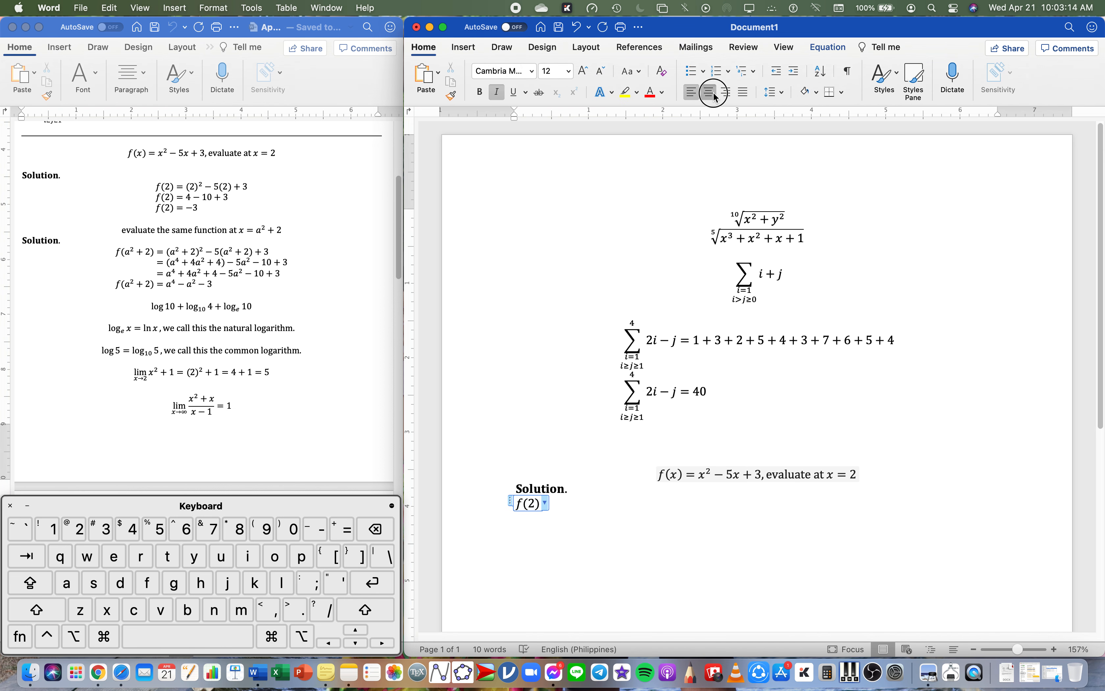
click(713, 92)
text(=)
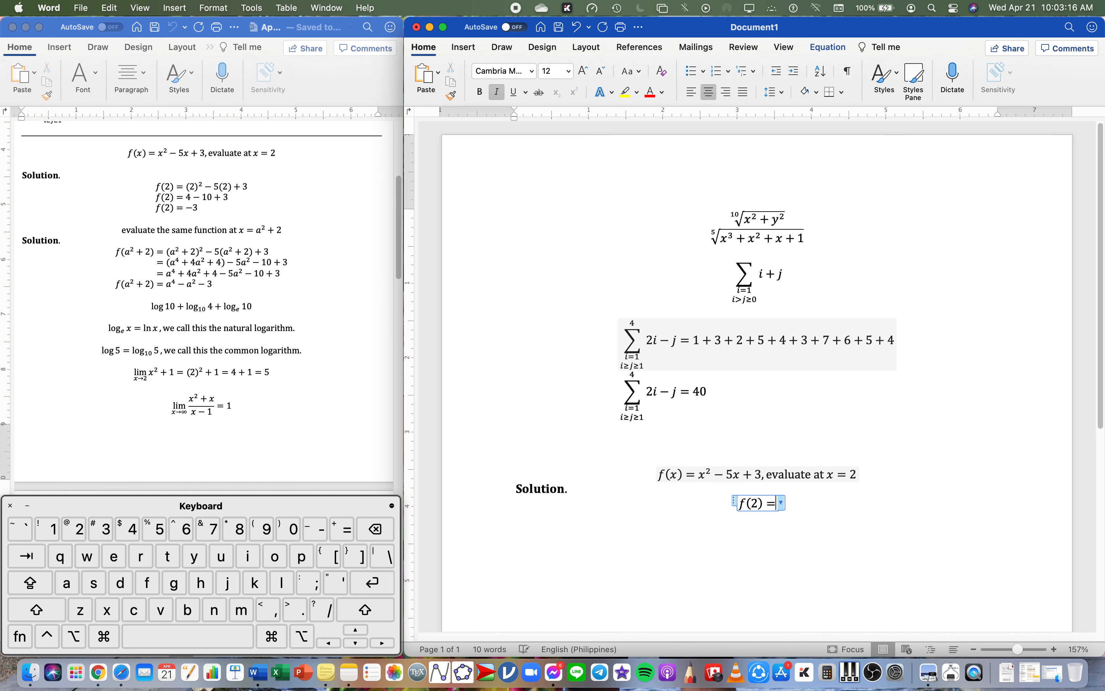
text((2))
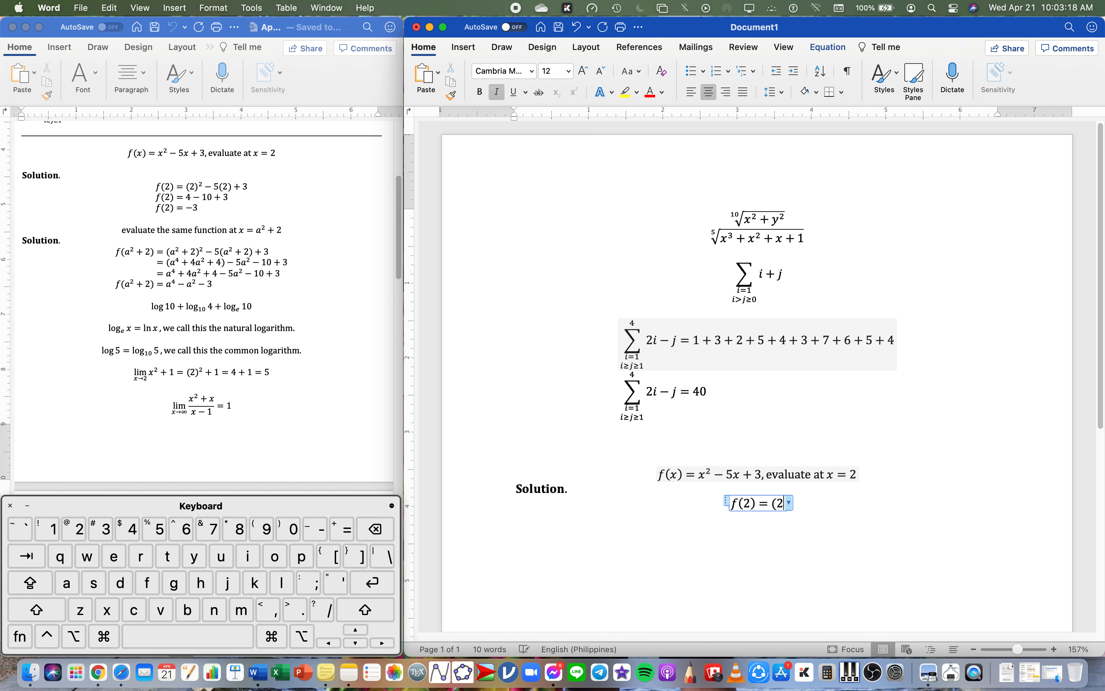
text(^2-)
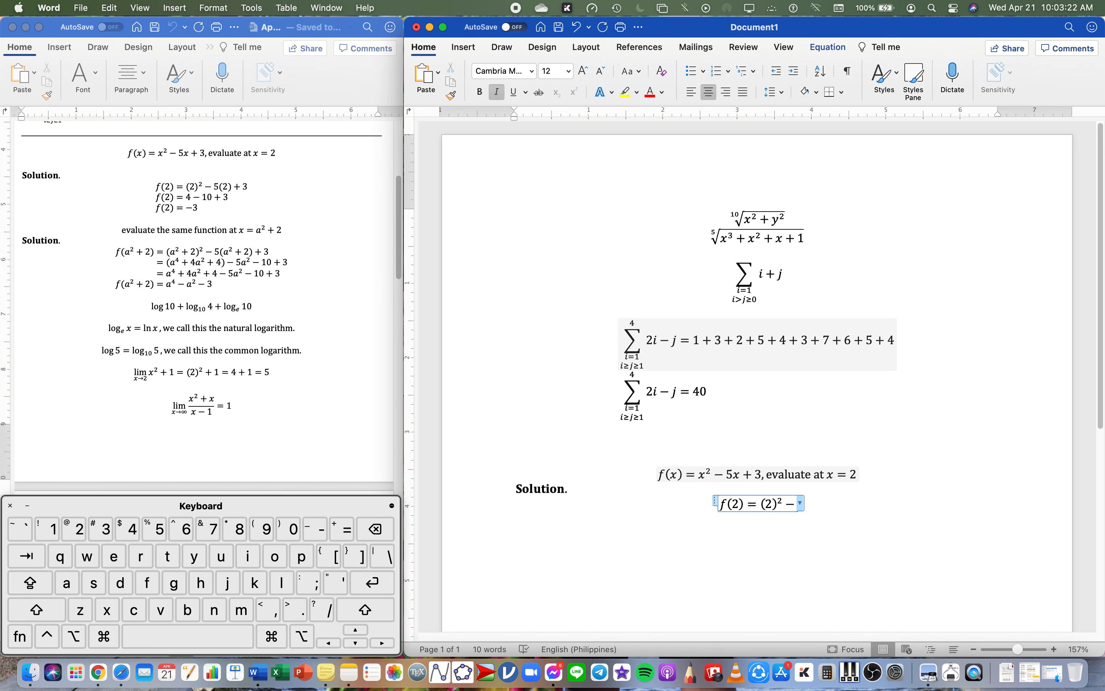
text(5(2)
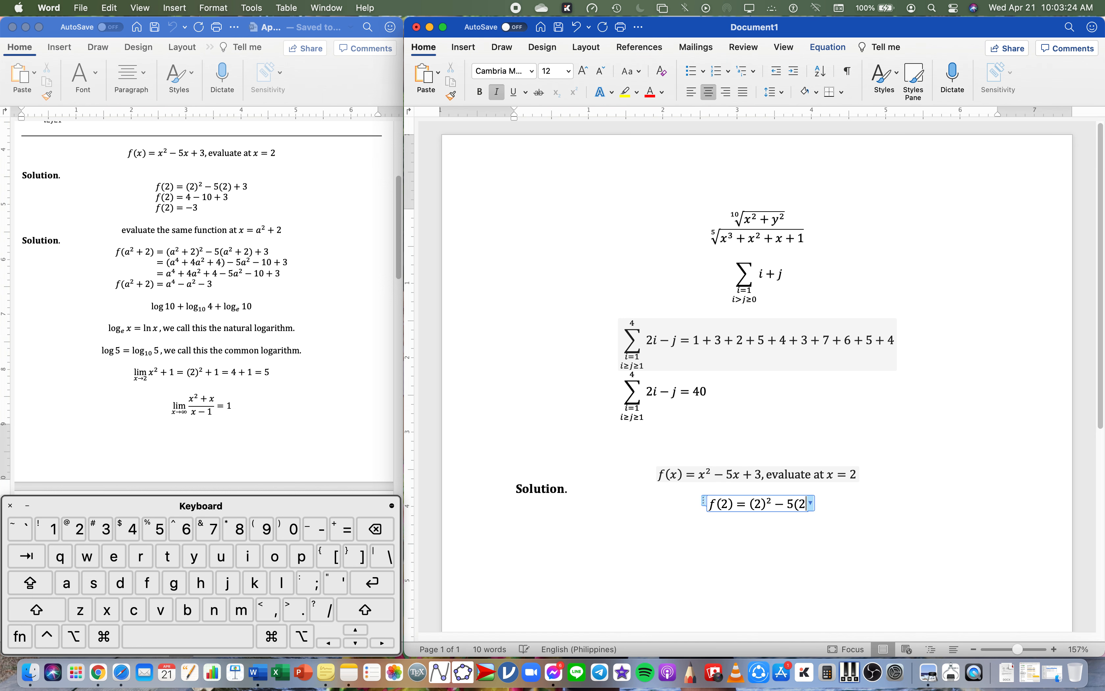
text())
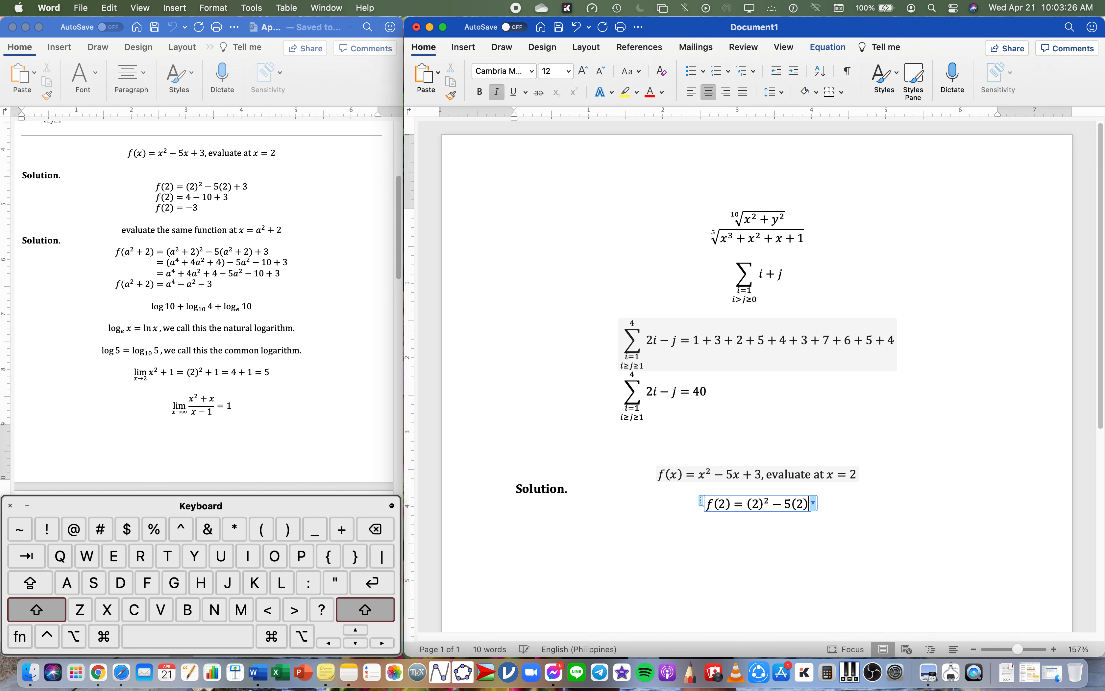
text(+3)
Step: Start a new centred line below the f(2)=(2)^2-5(2)+3 equation
key(Return)
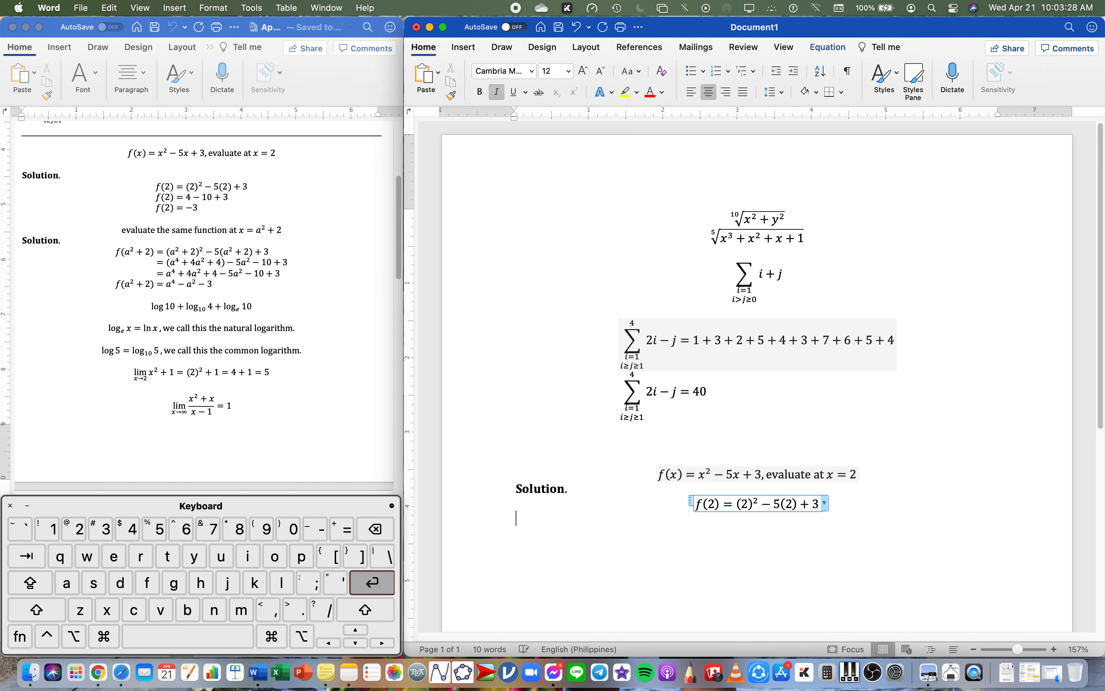
key(Left)
key(Return)
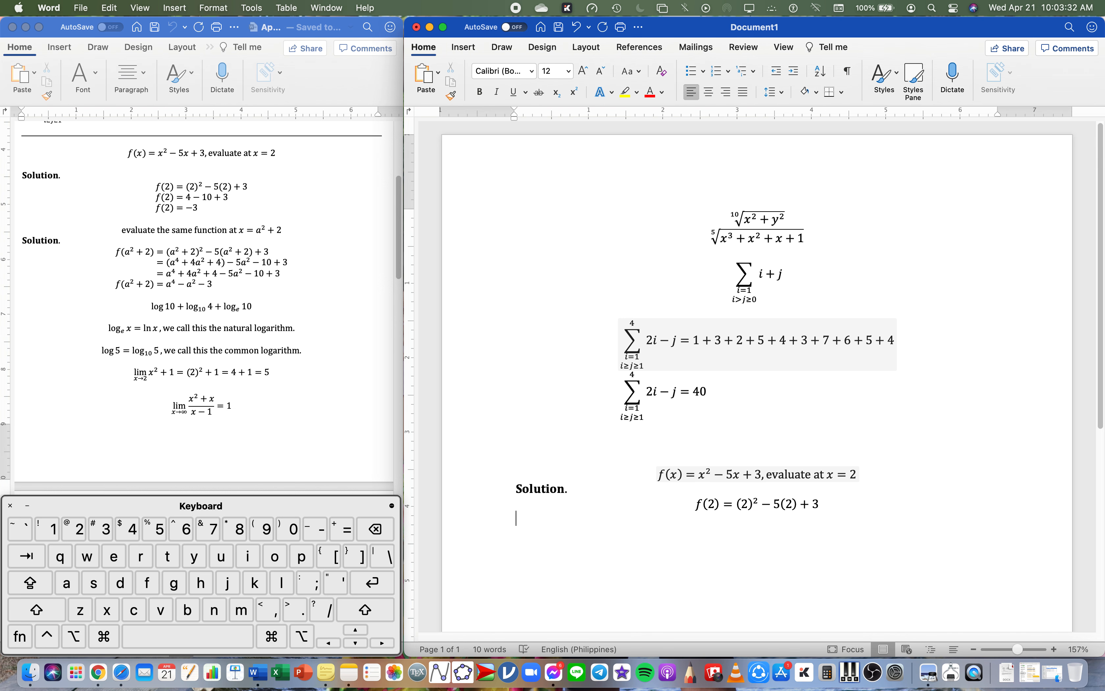
key(Return)
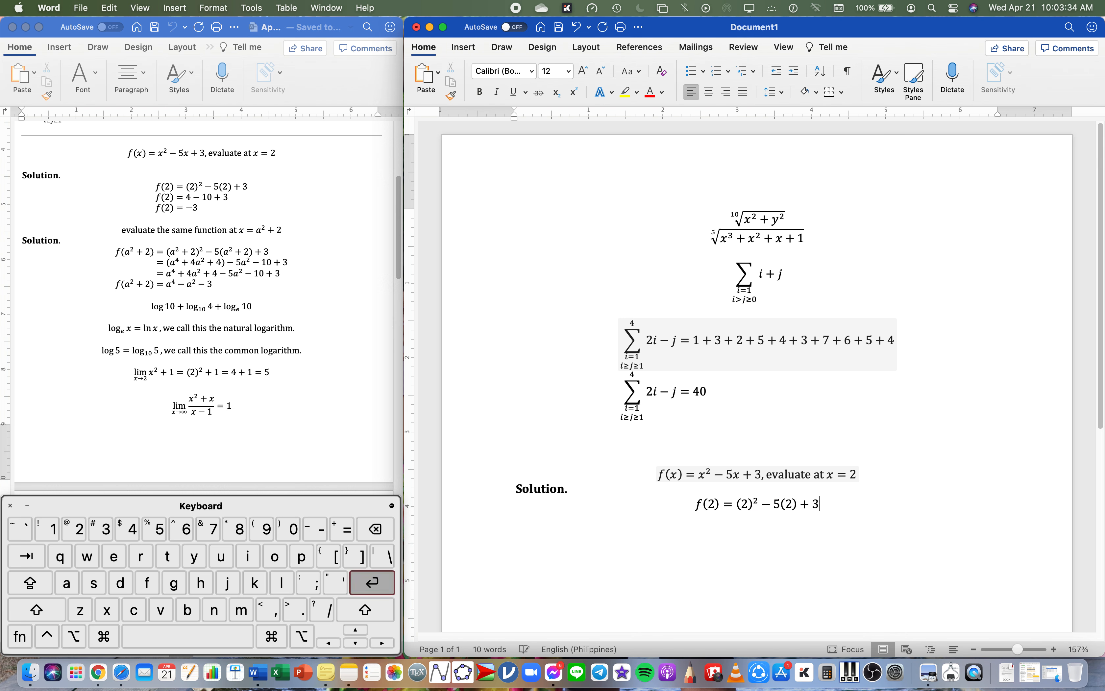
key(BackSpace)
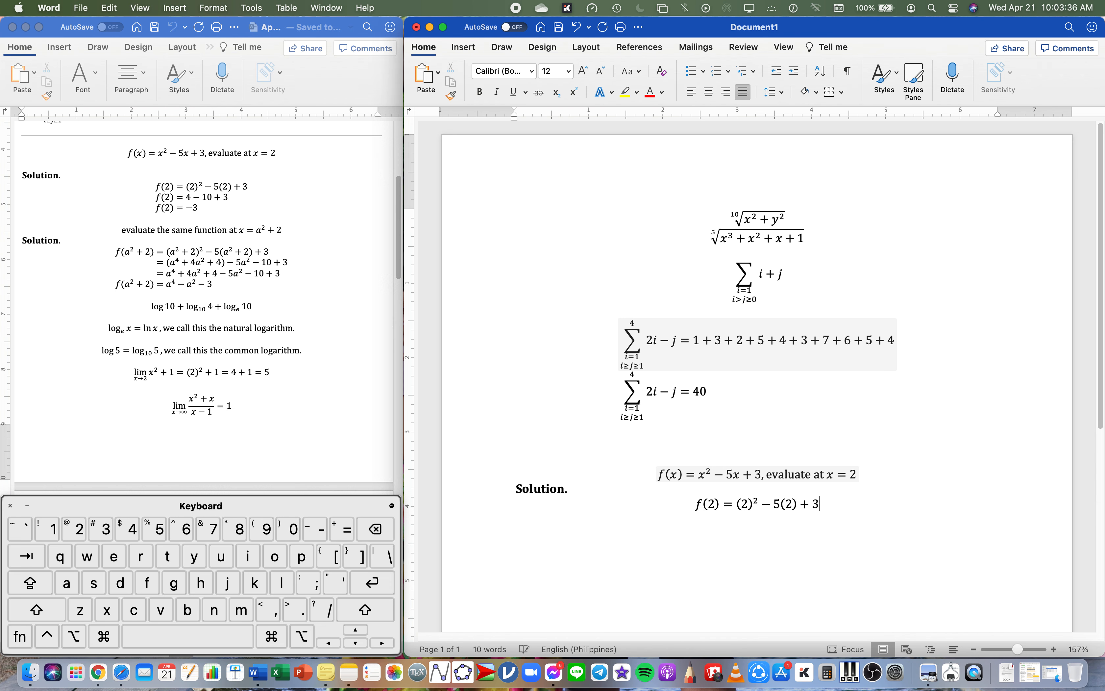
key(Return)
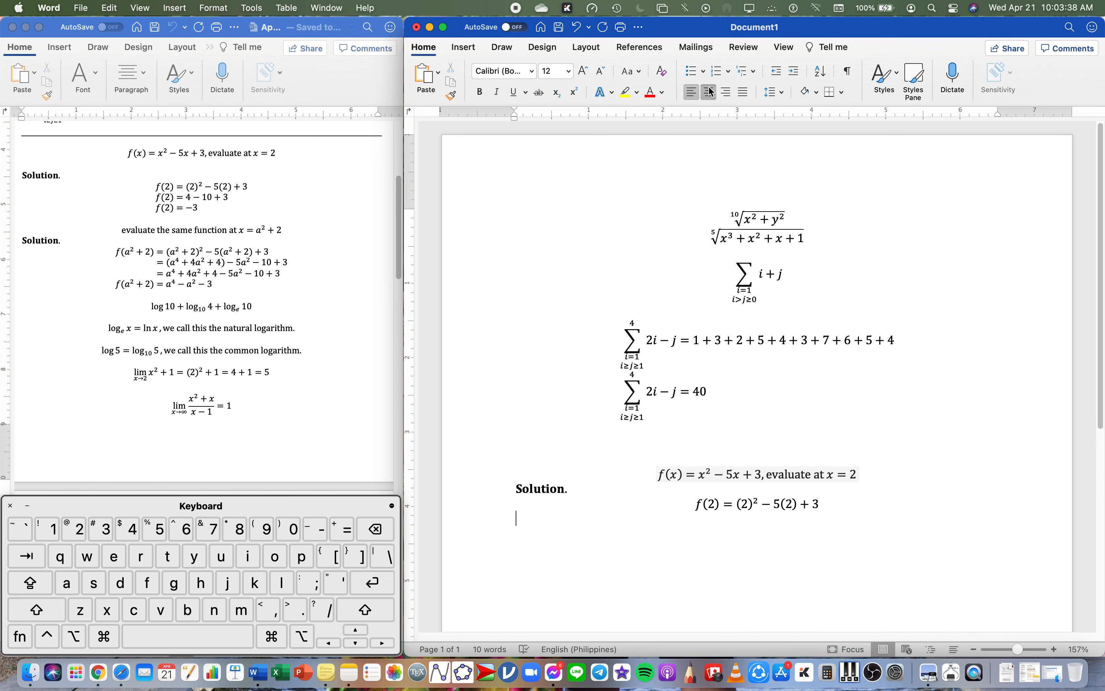
click(710, 91)
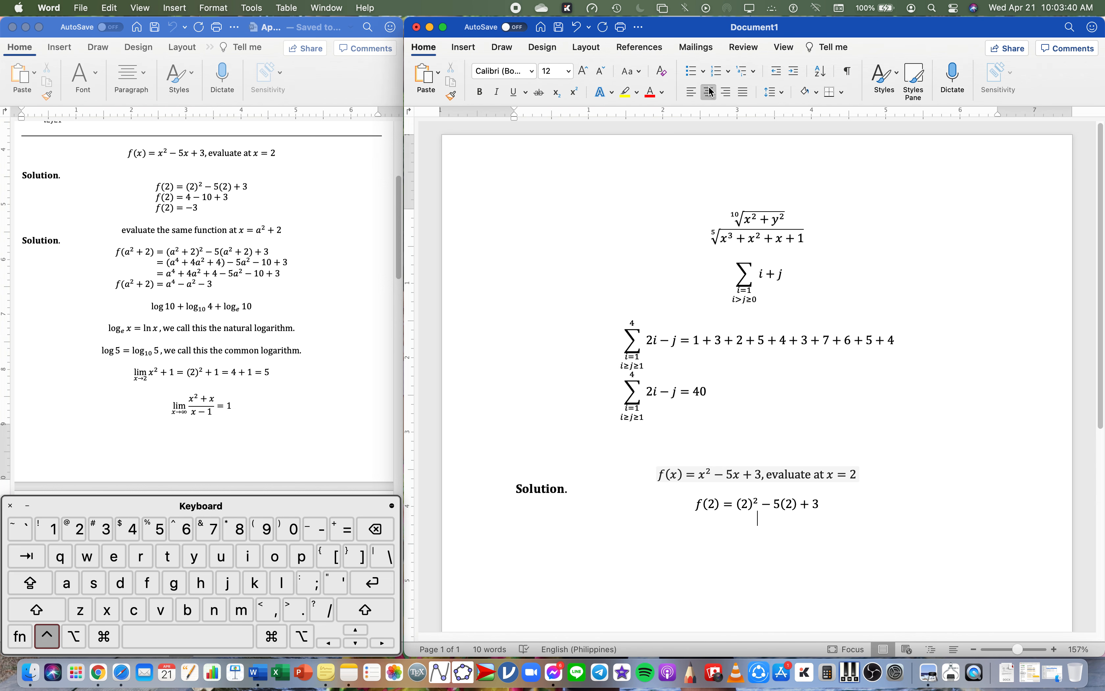
Step: Write f(2)=4-10+3 as a new equation on the centred line
key(ctrl+=)
text(f(2)=)
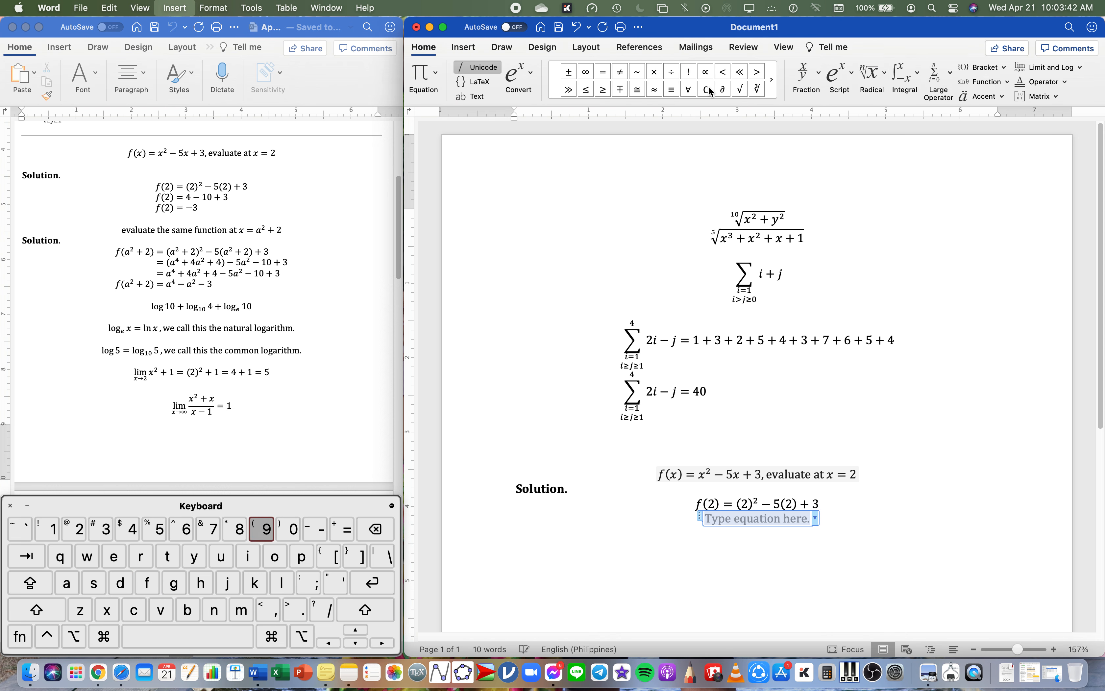
text(4)
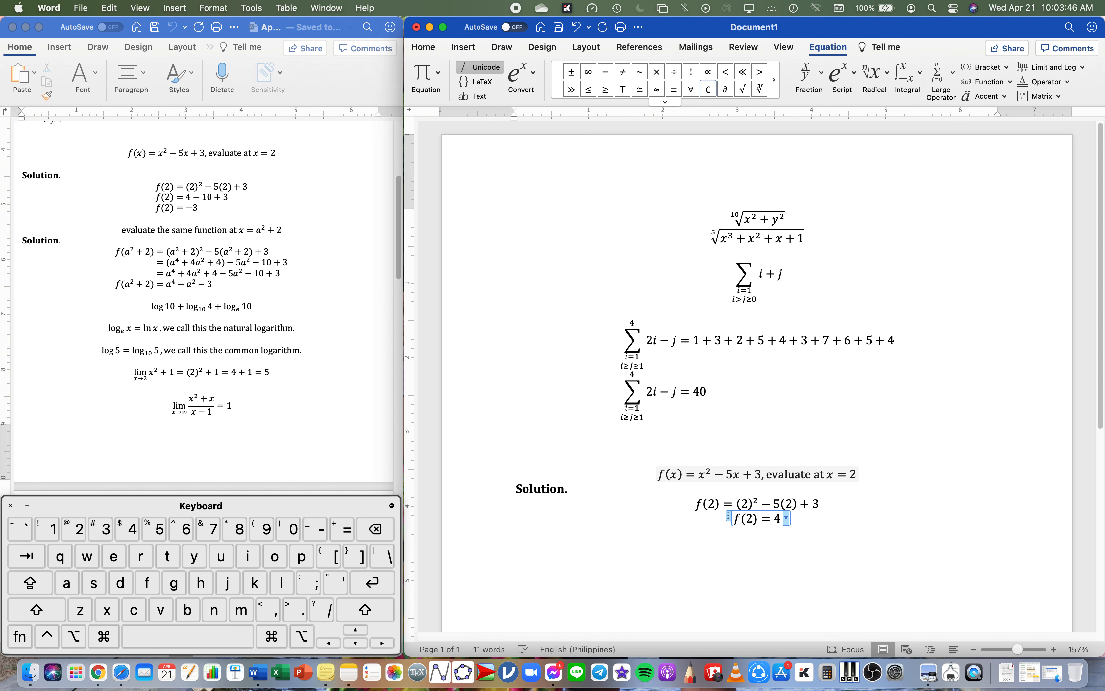
text(-10)
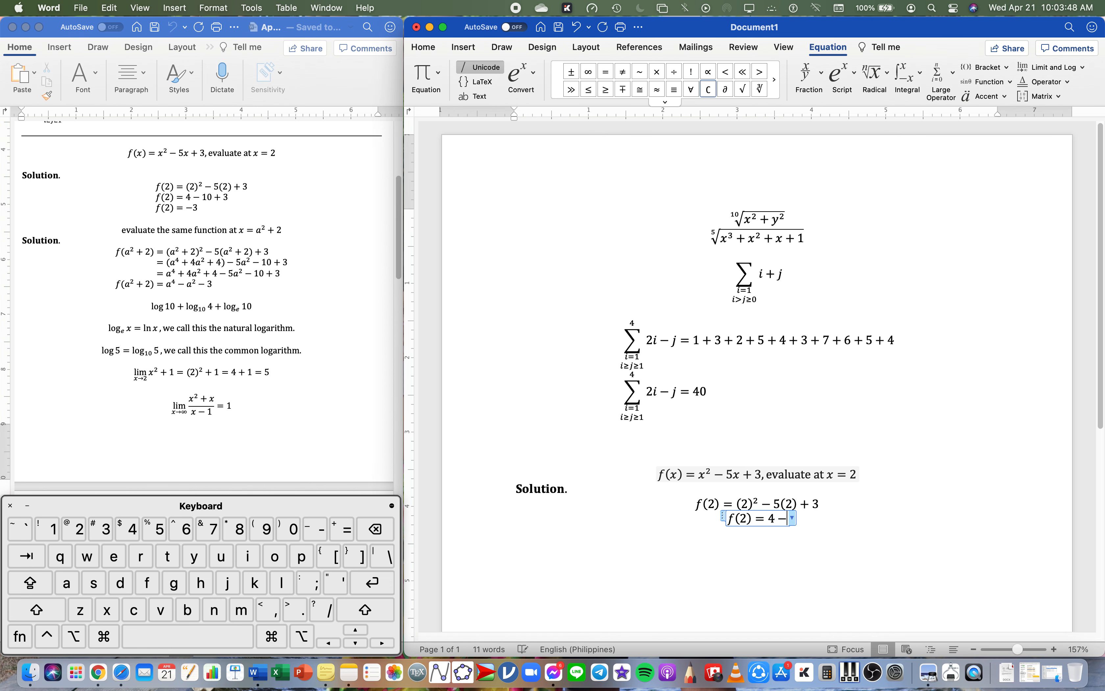
text(+3)
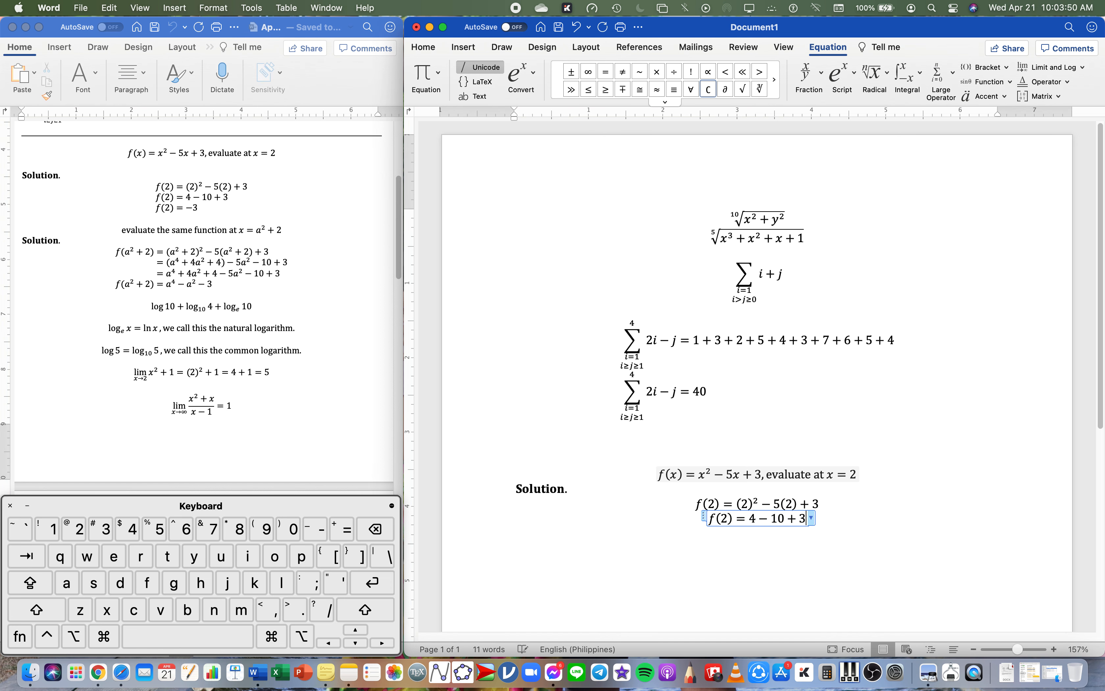
Step: Write f(2)=-3 as a new equation on the line below f(2)=4-10+3
key(Return)
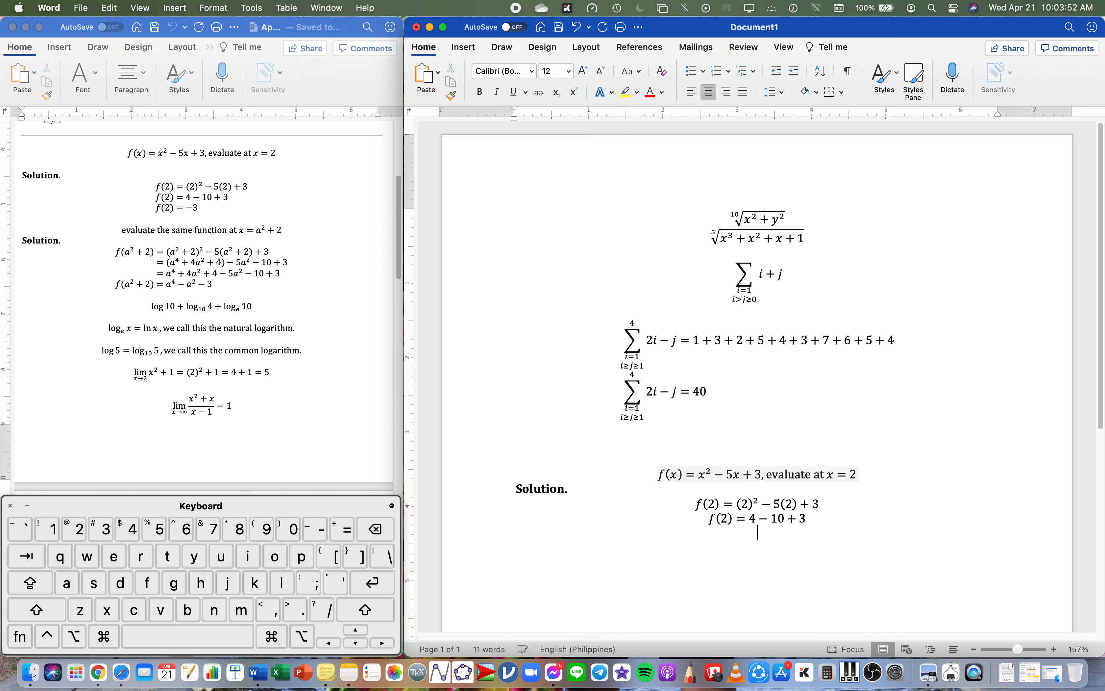
key(ctrl+equal)
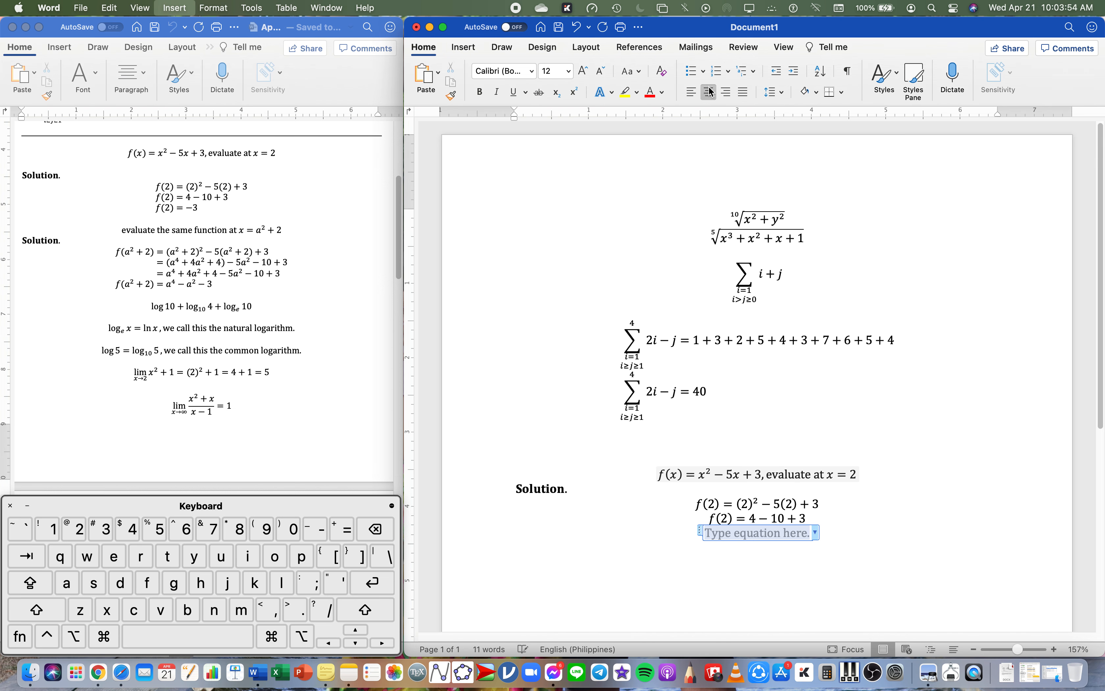
text(f)
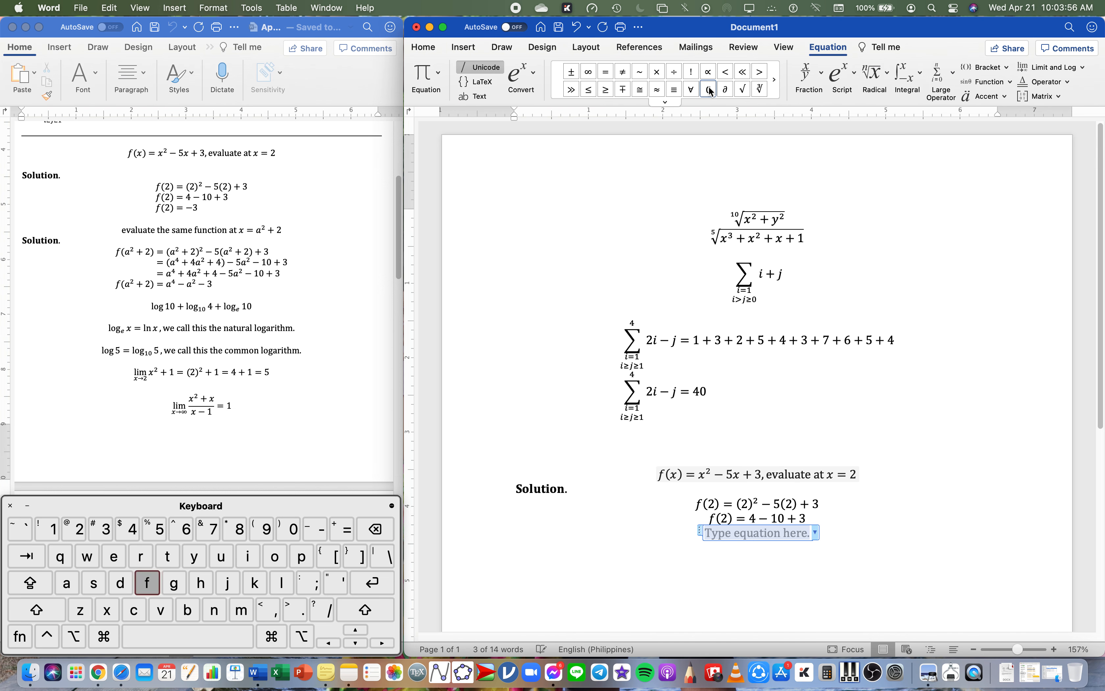
text((2)=)
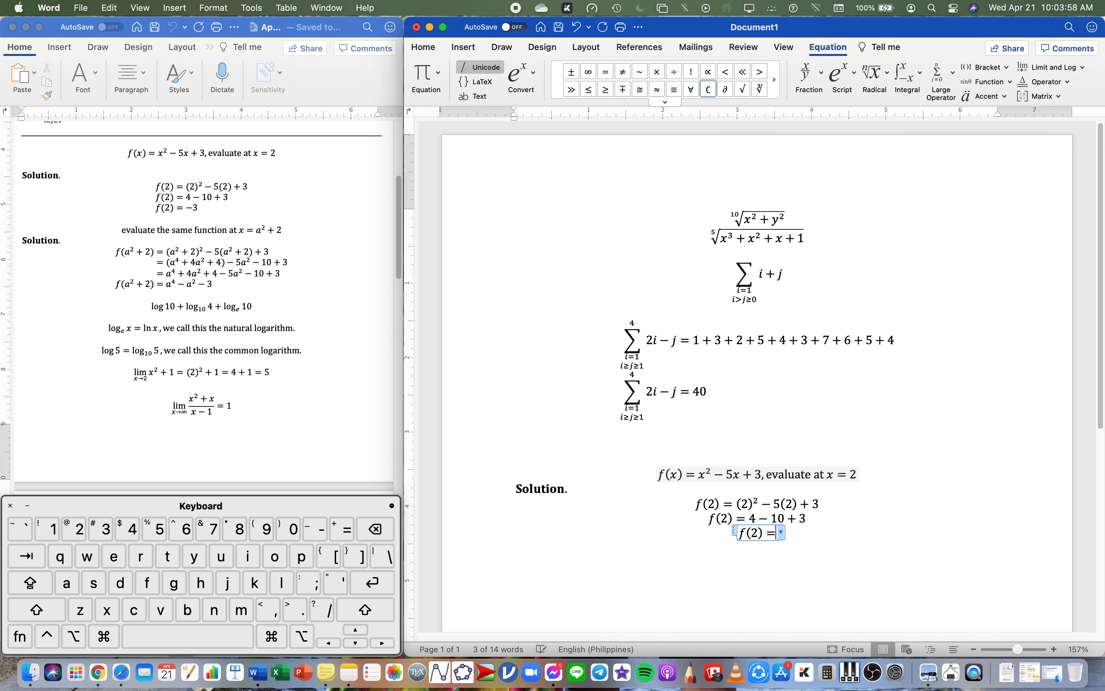
text(-3)
key(Right)
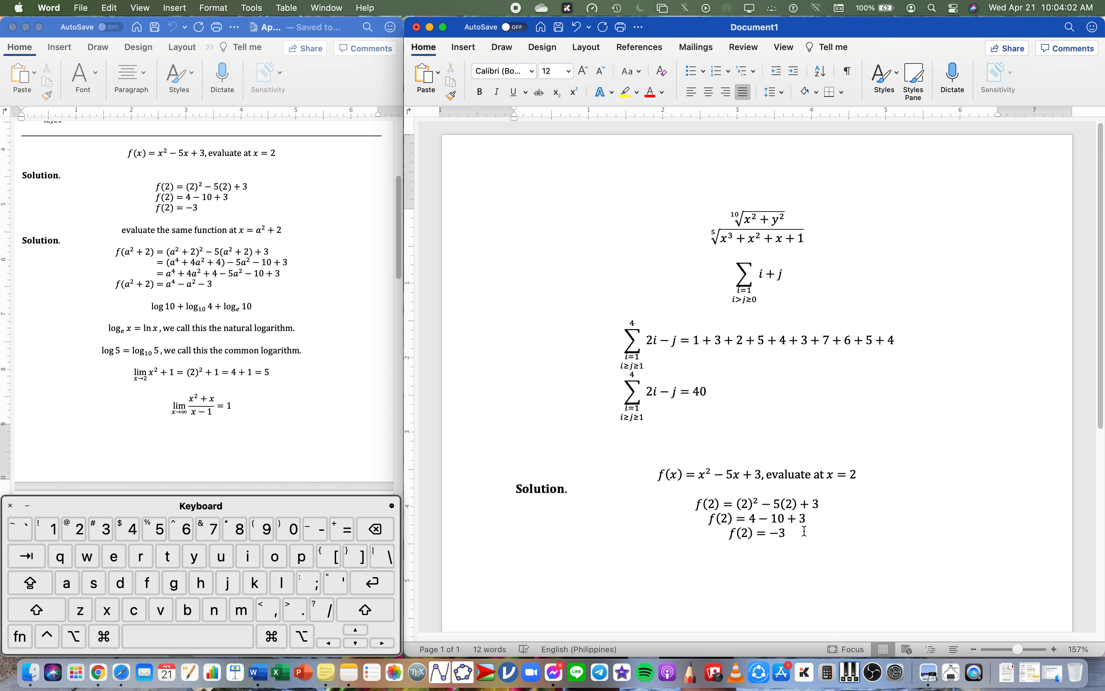
Step: Align the three f(2) equations with one another using equation alignment
click(770, 522)
drag(770, 522, 699, 498)
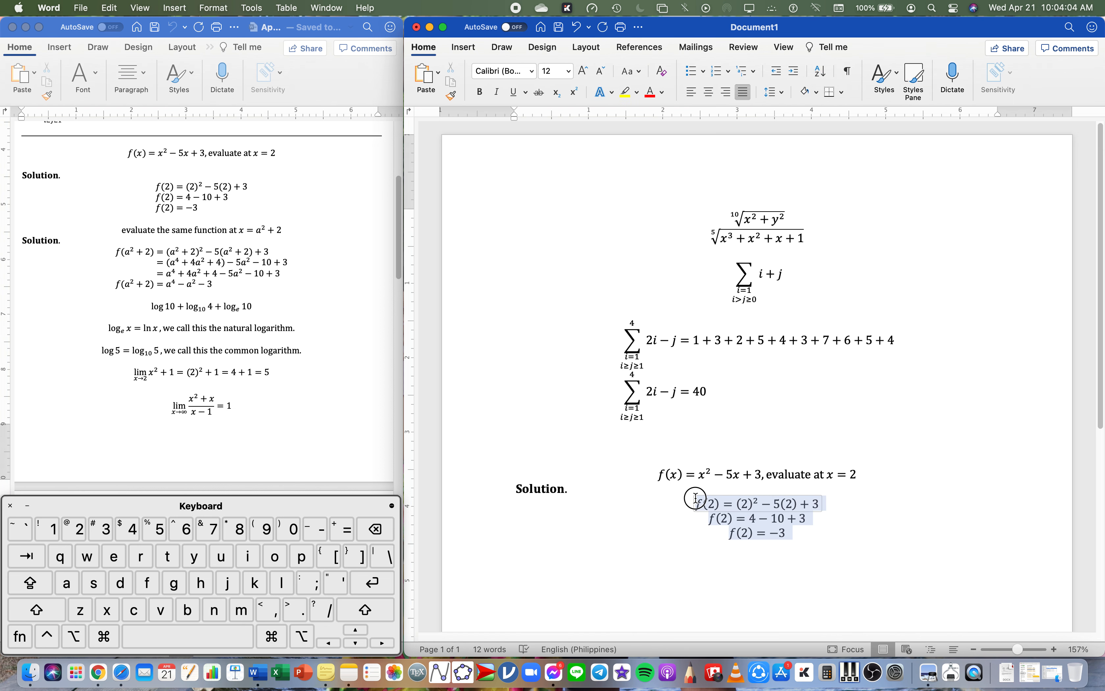
right_click(744, 508)
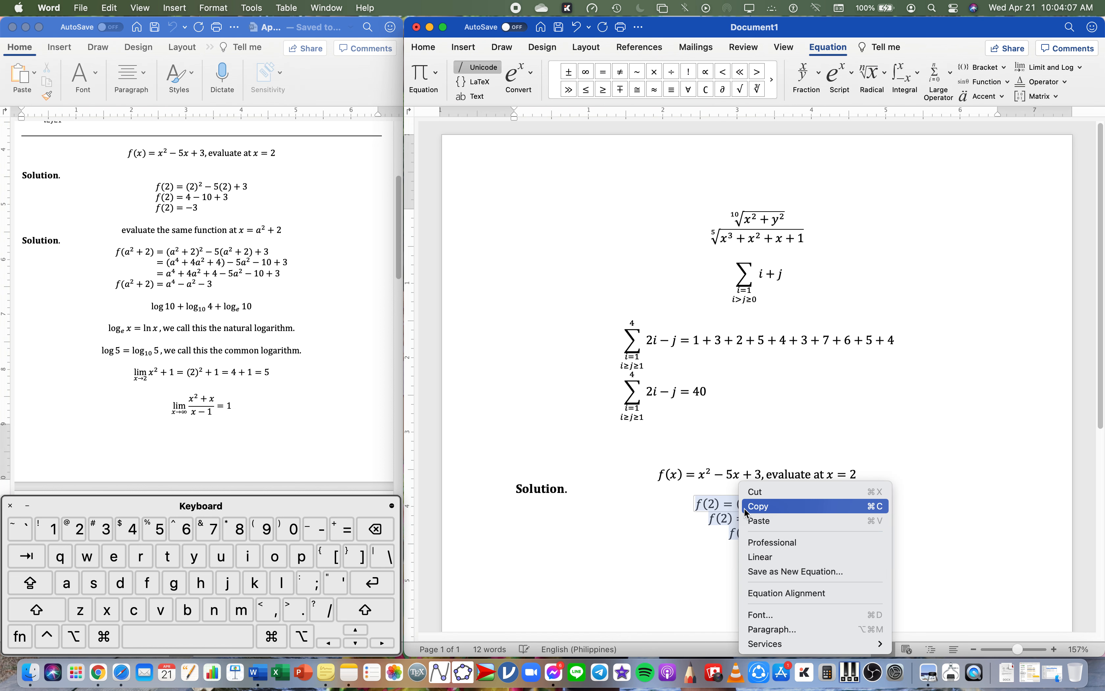
click(790, 593)
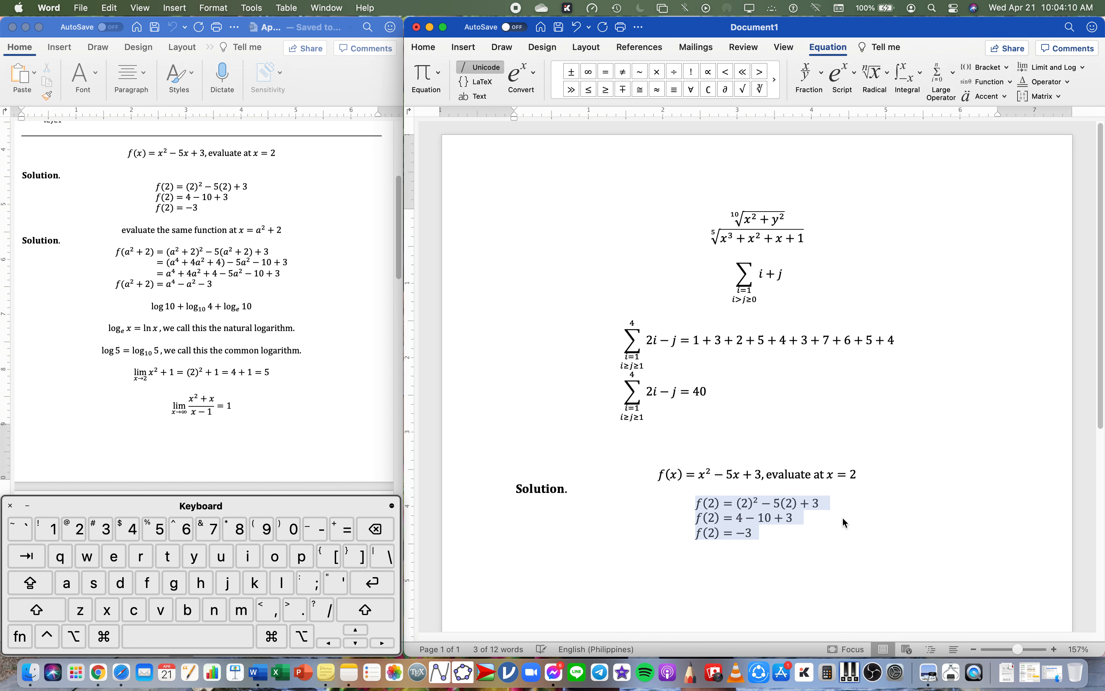
Step: Write "Evaluate the same function at x=a^2+2" as centred text below f(2)=-3, leaving a blank line between them
click(799, 543)
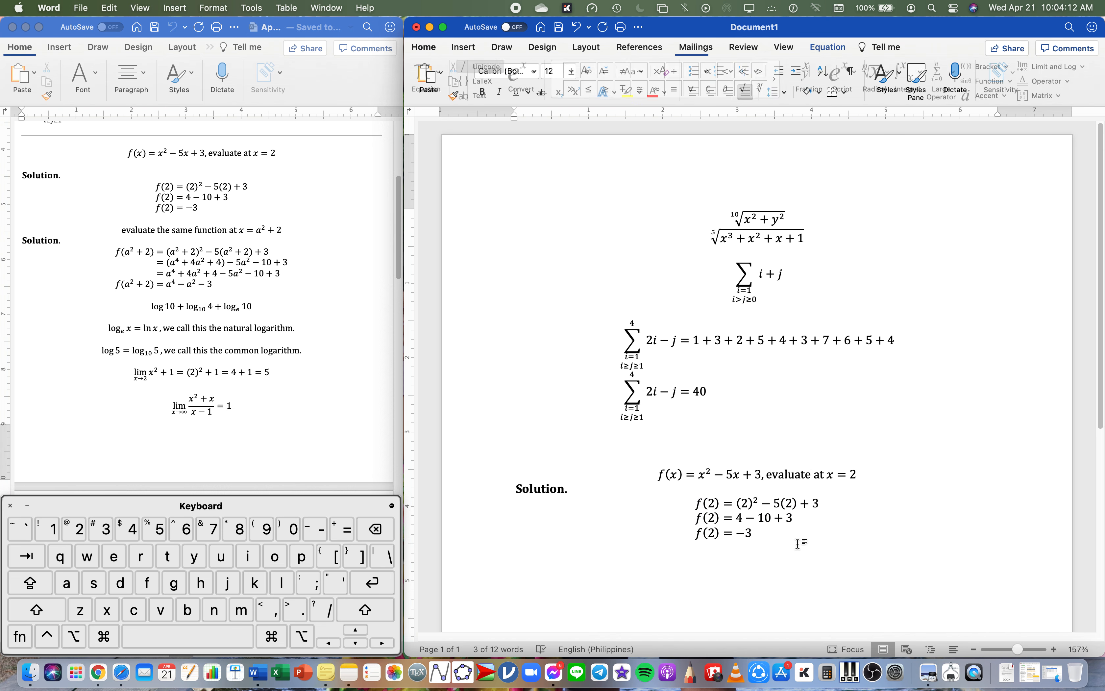
key(Return)
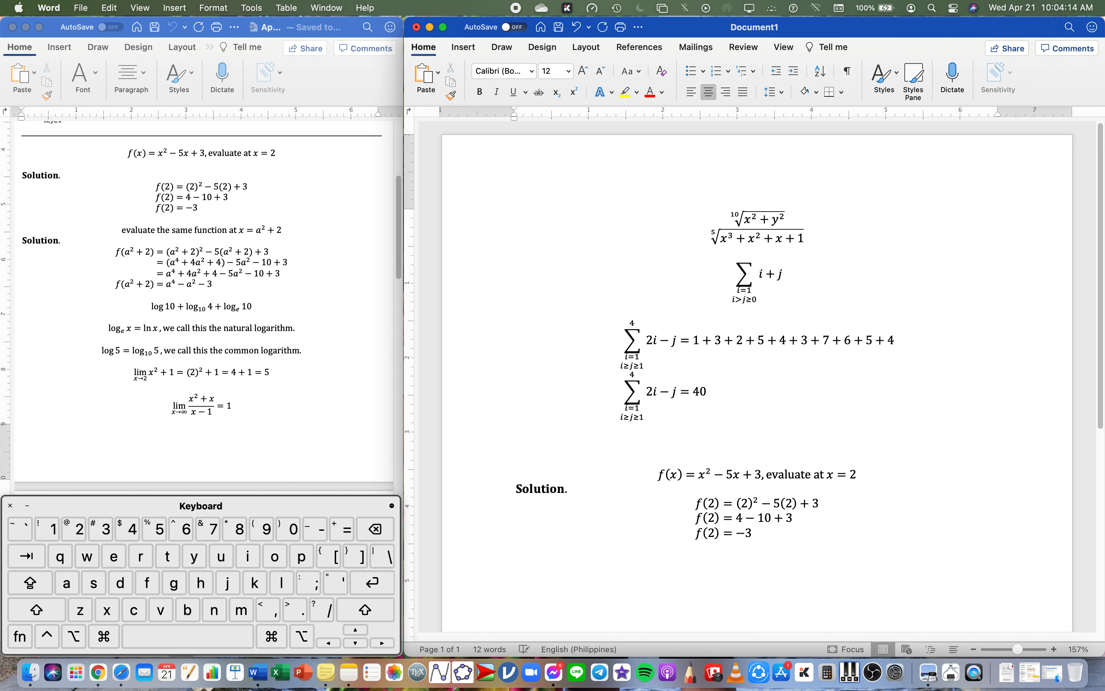
text(evaluate t)
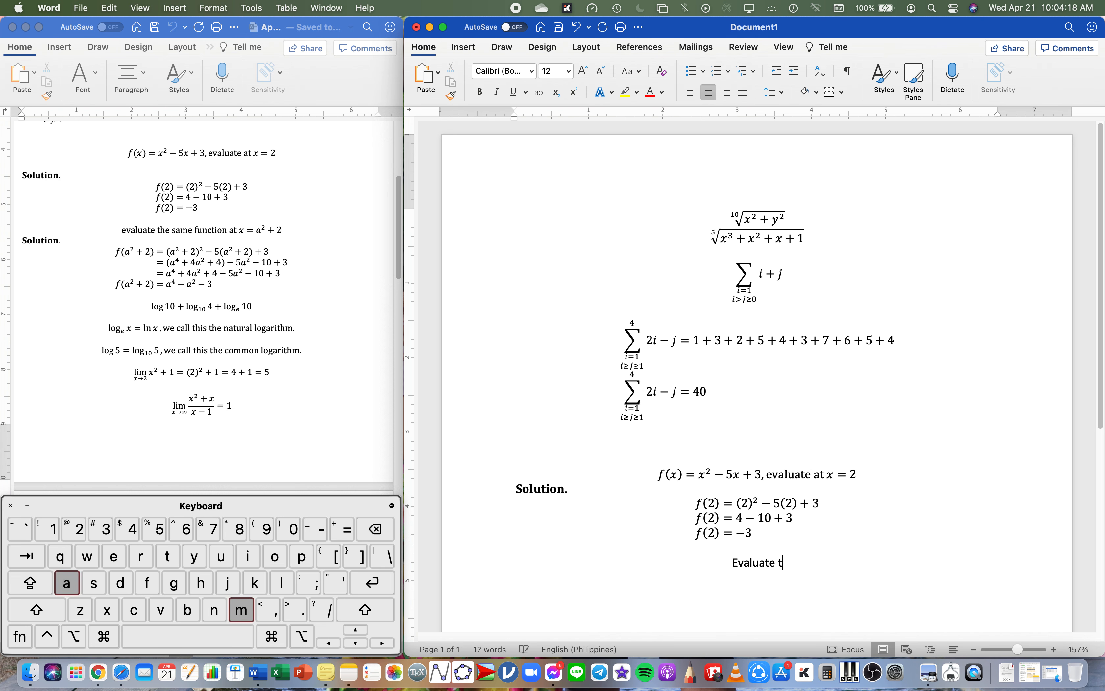
text(he same fun)
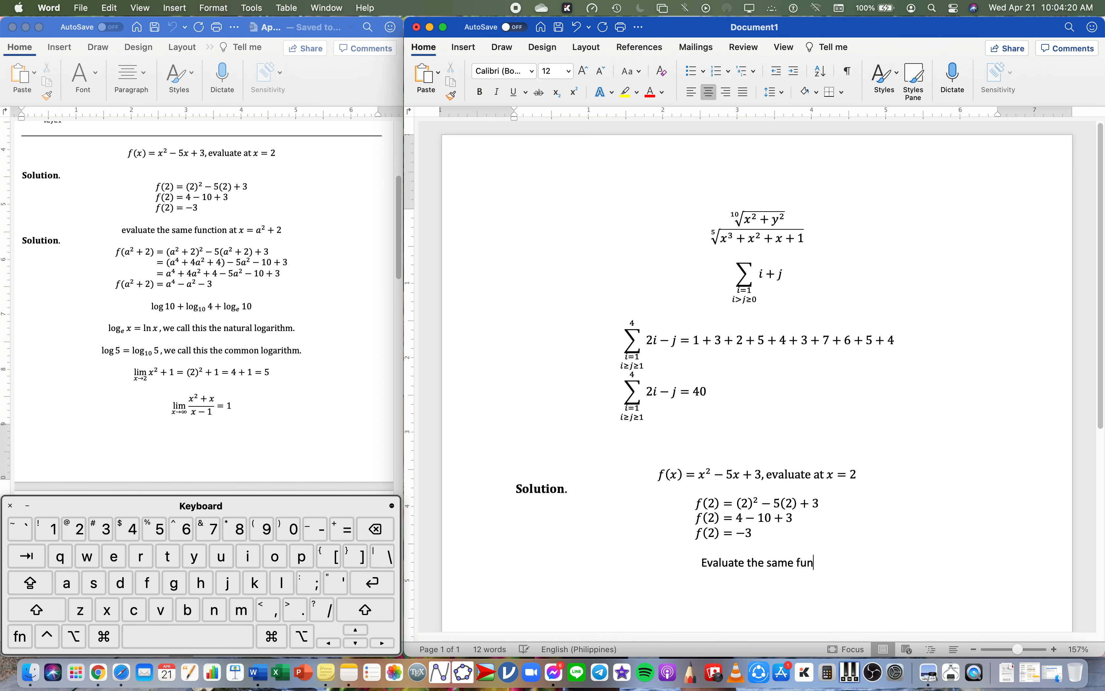
text(ction at x=a^)
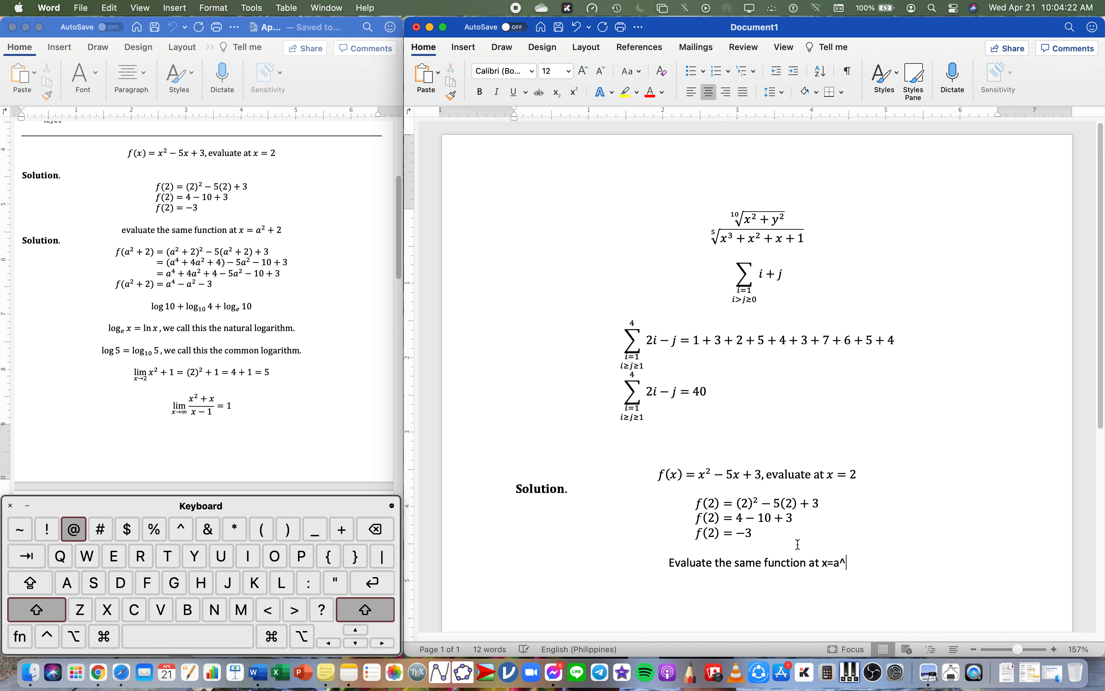
text(2+2)
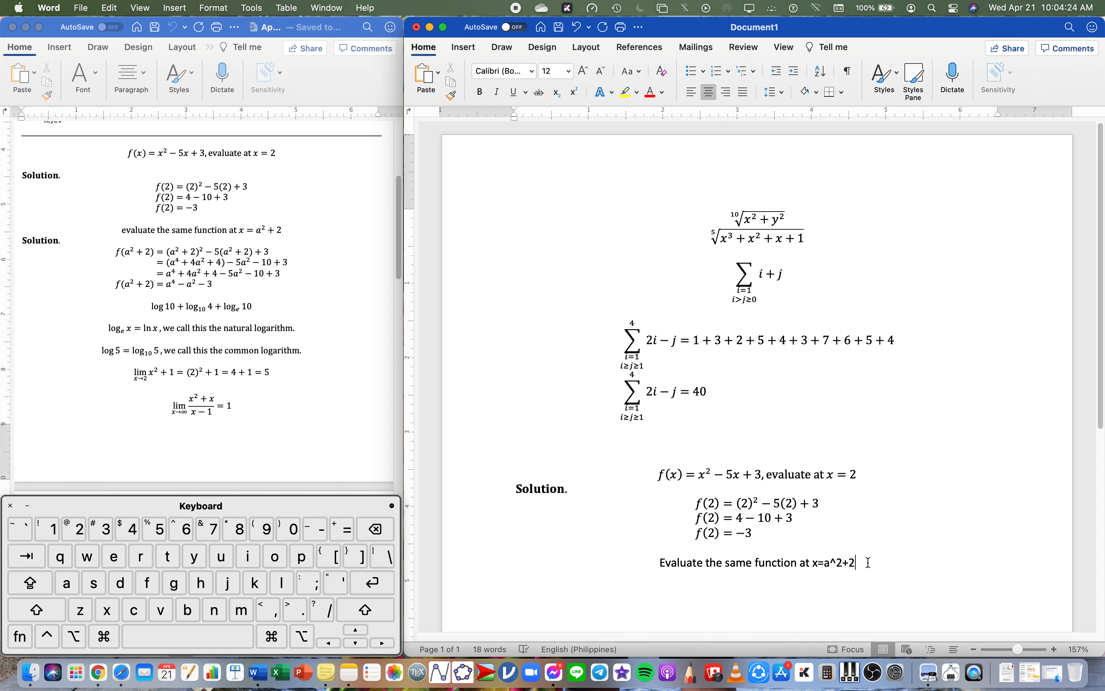
Step: Convert the sentence into an equation with a^2 built as a superscript, and remove the italics from "Evaluate the same function at"
drag(868, 563, 661, 562)
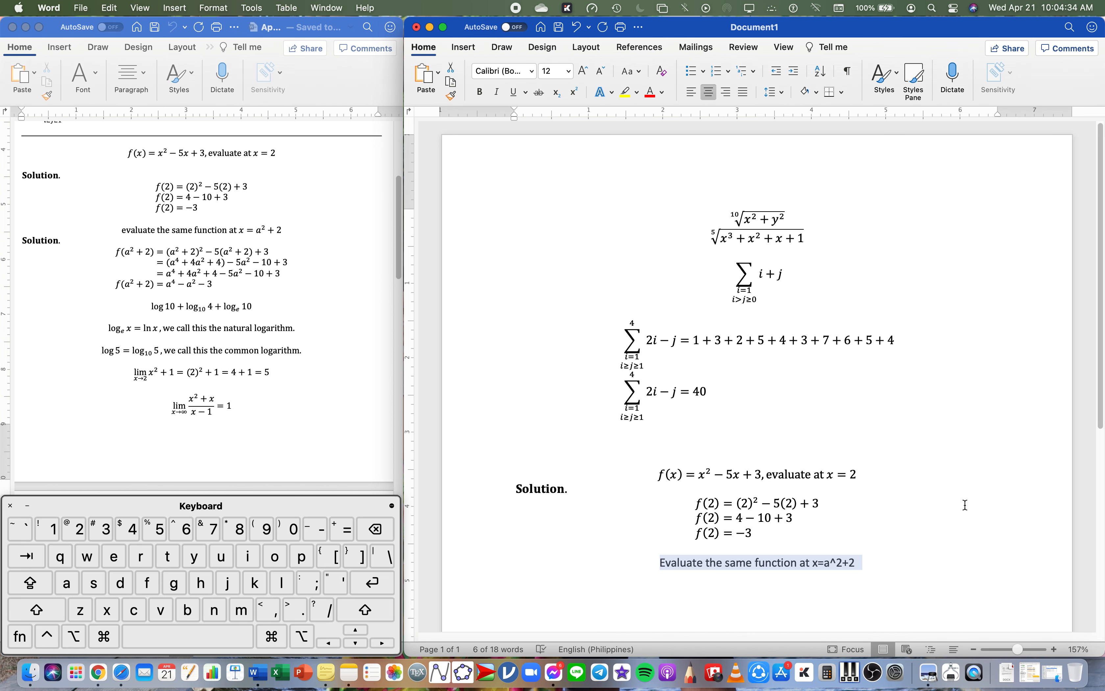
key(ctrl)
key(ctrl+equal)
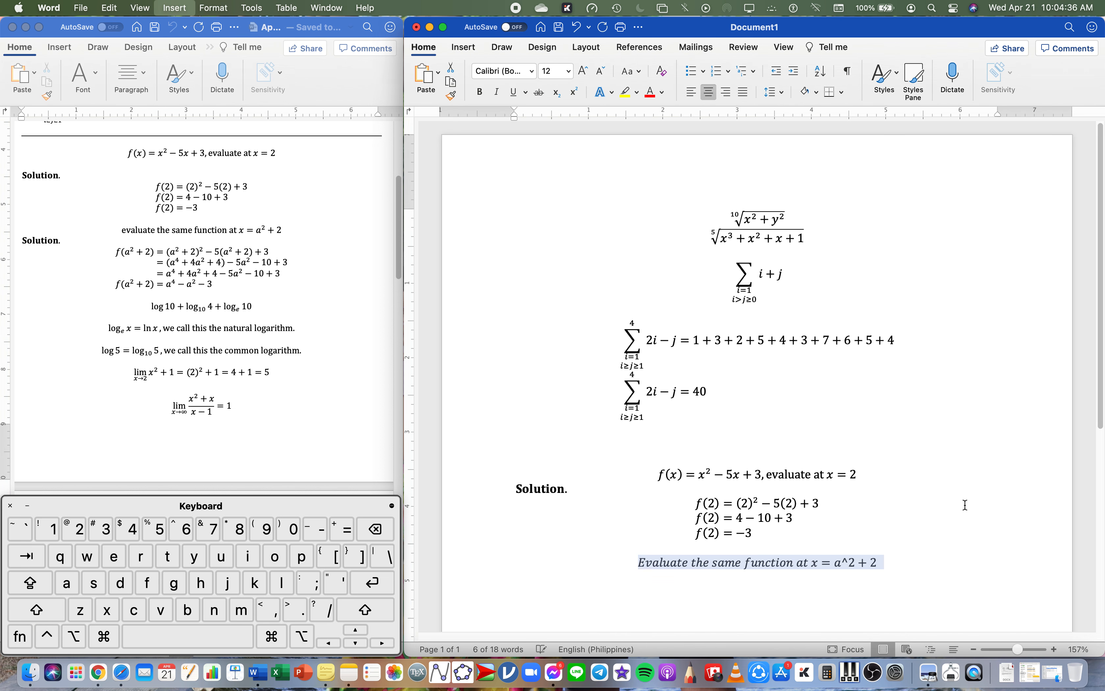
click(858, 554)
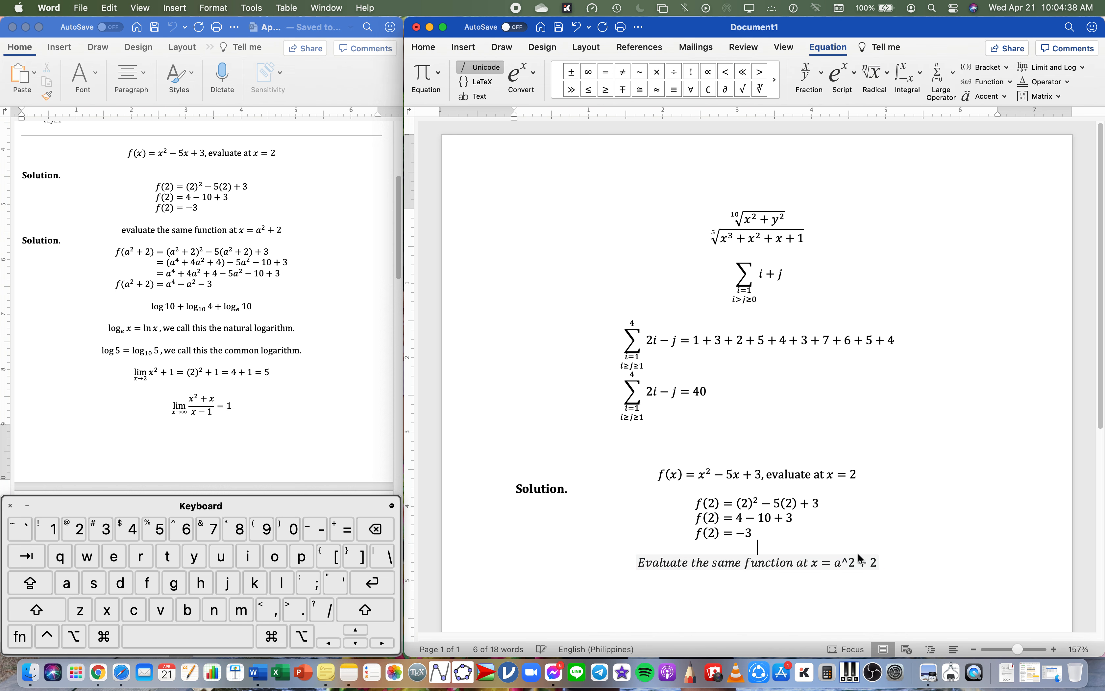
click(882, 563)
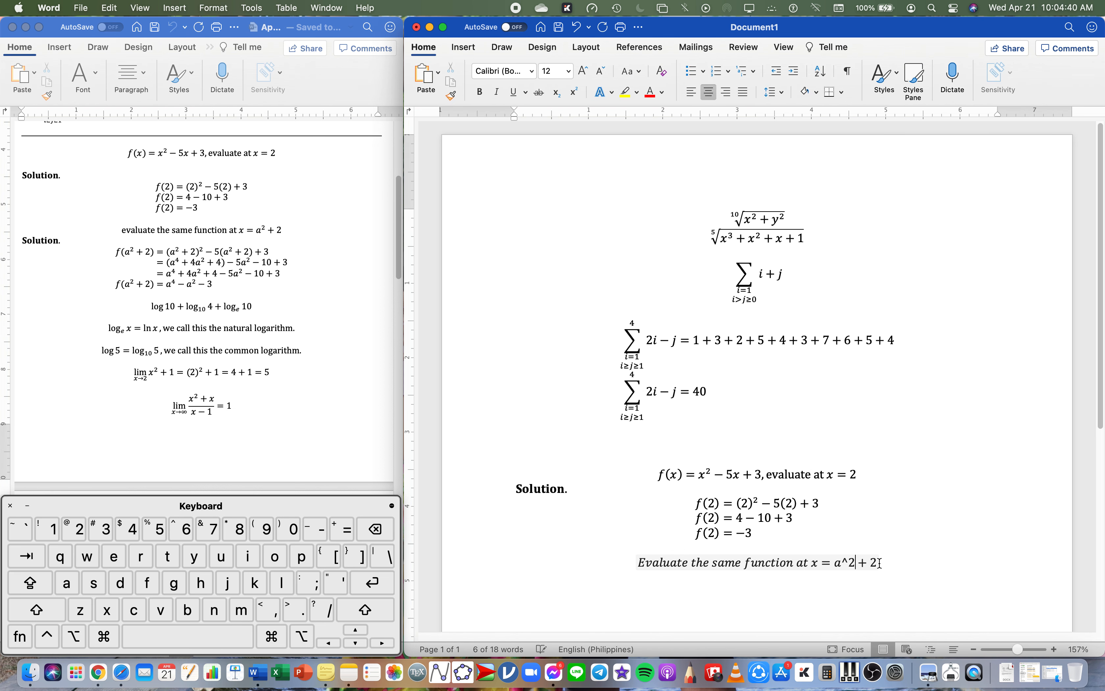
key(BackSpace)
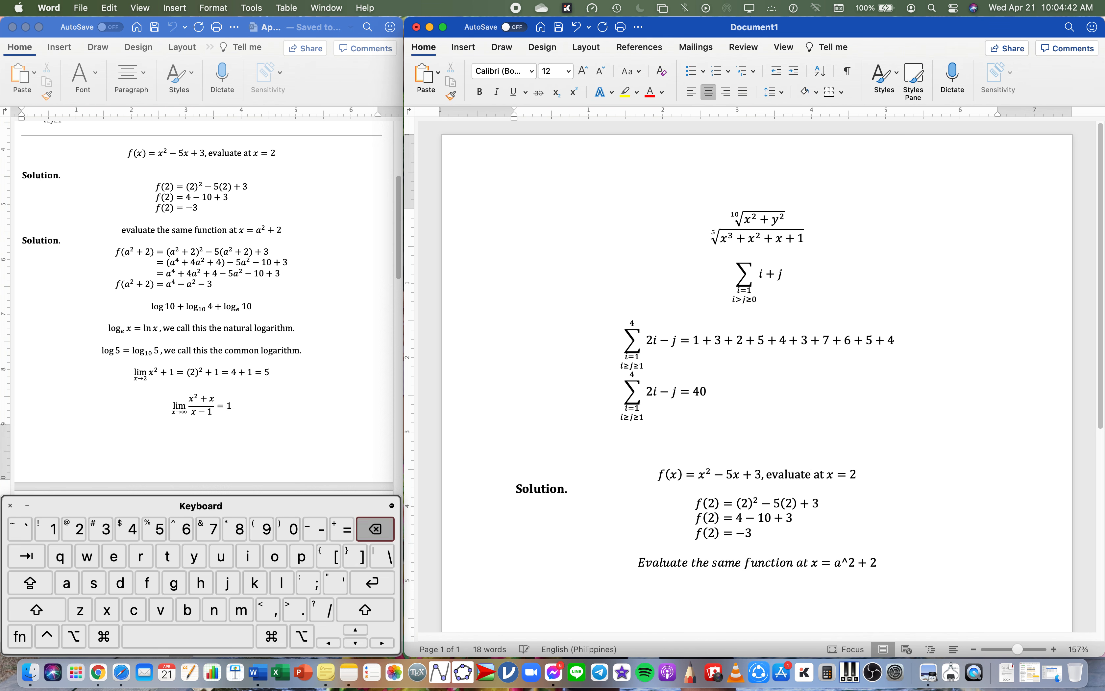
key(space)
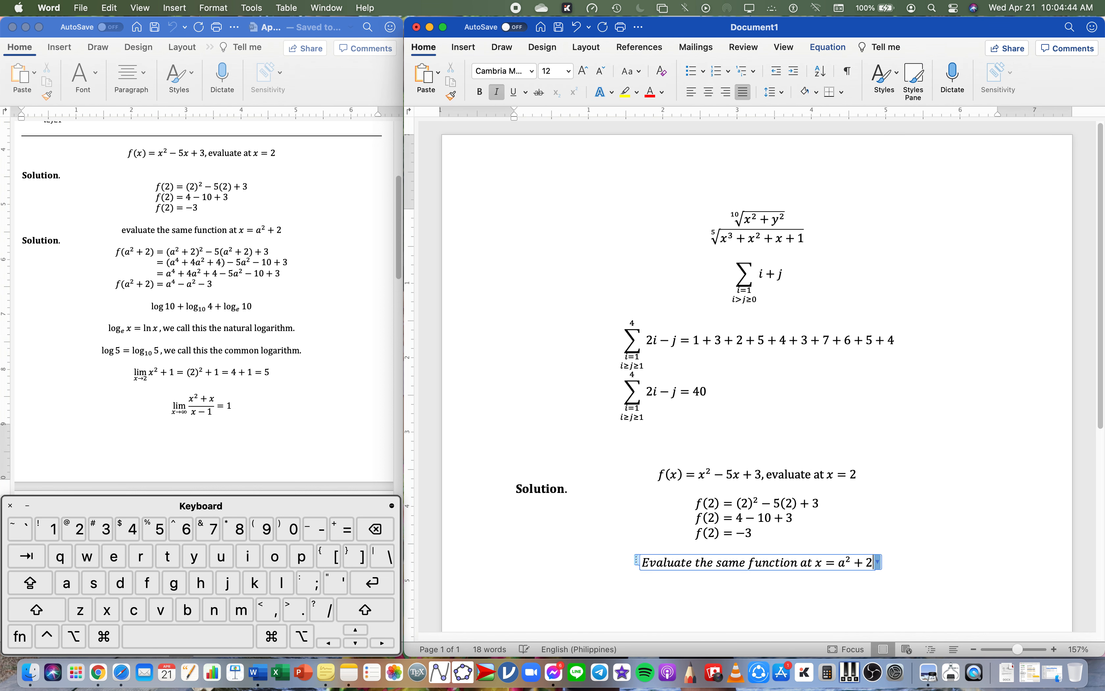
drag(815, 568, 662, 560)
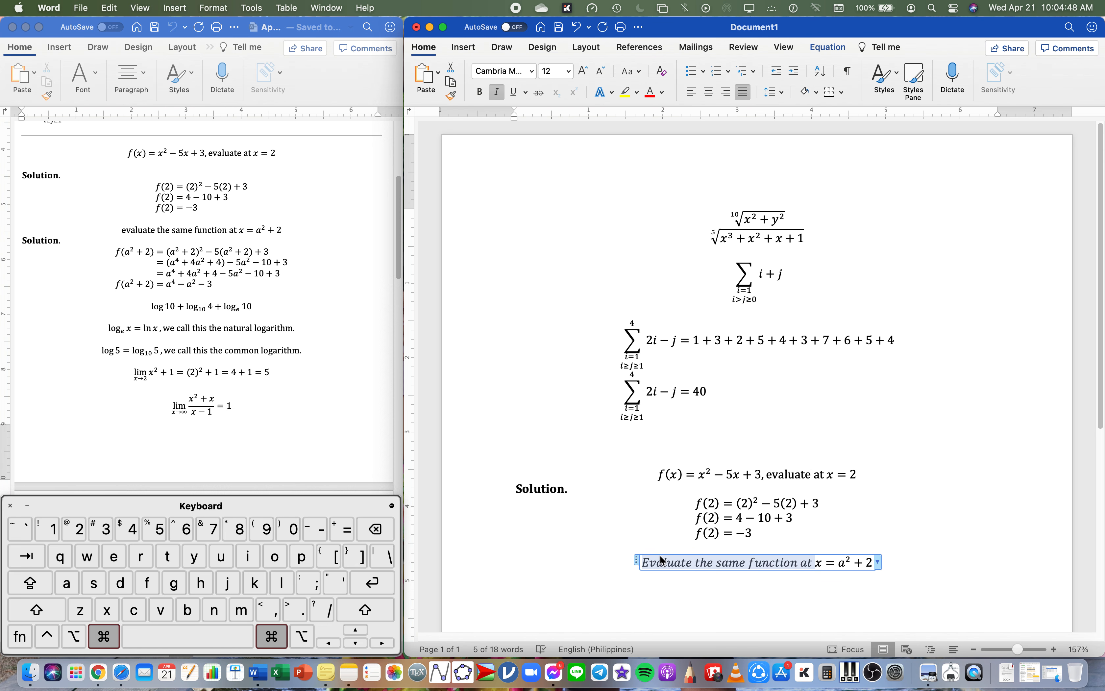
key(super+i)
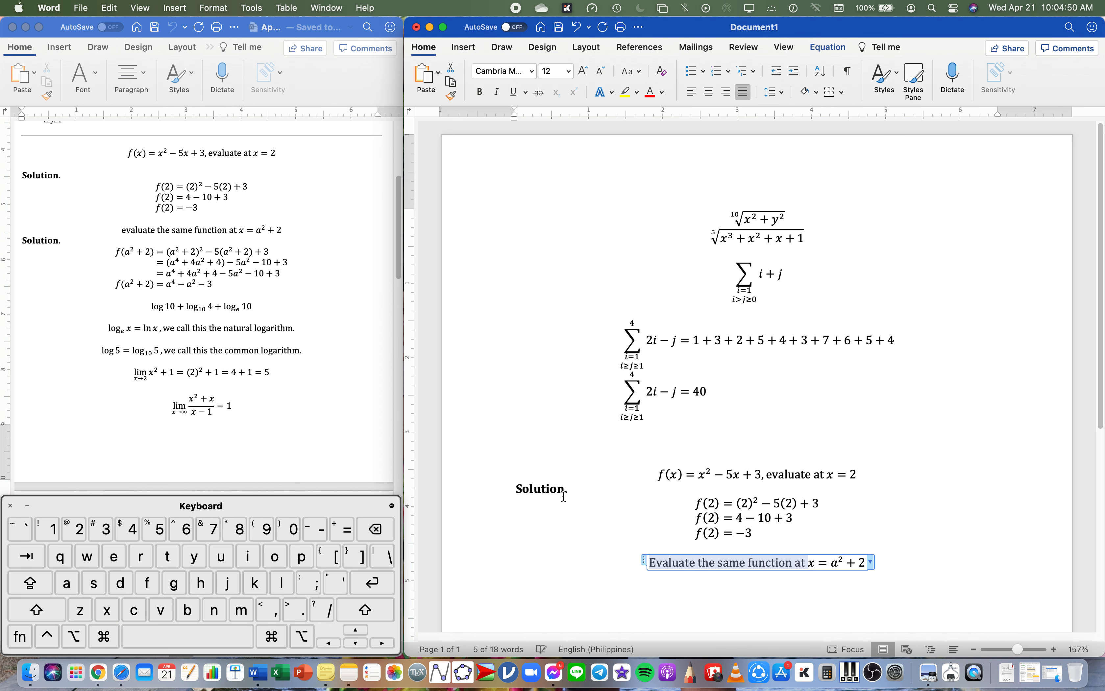
Step: Copy the bold "Solution." heading and paste it on a new line below the "Evaluate the same function" equation
drag(563, 492, 508, 488)
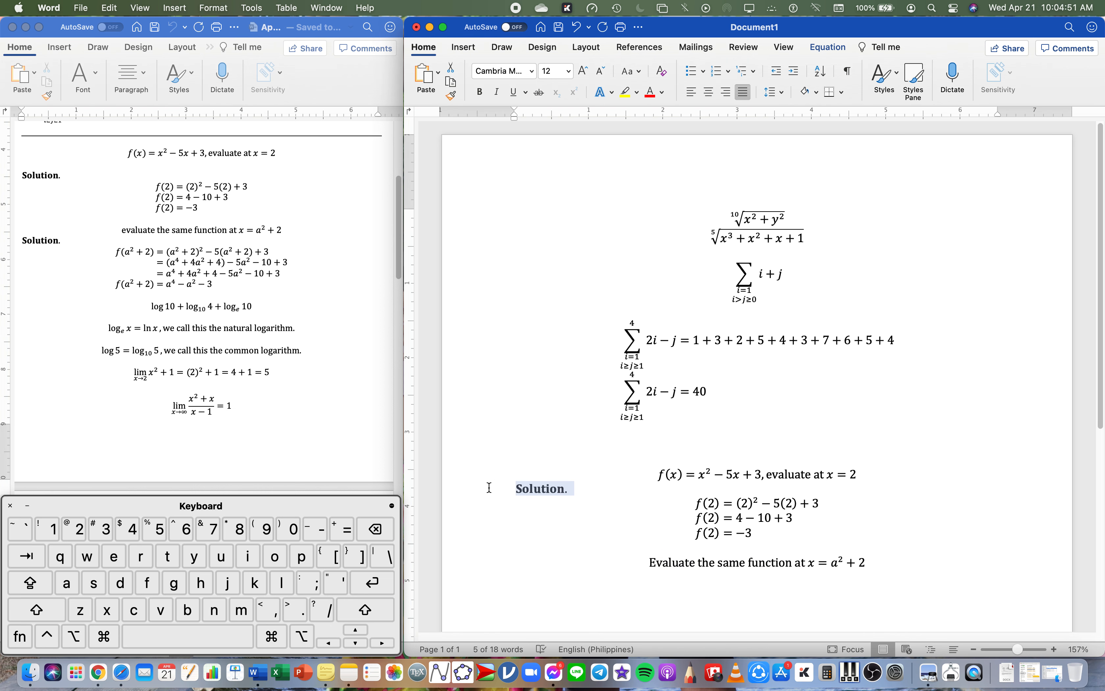
click(589, 575)
click(926, 568)
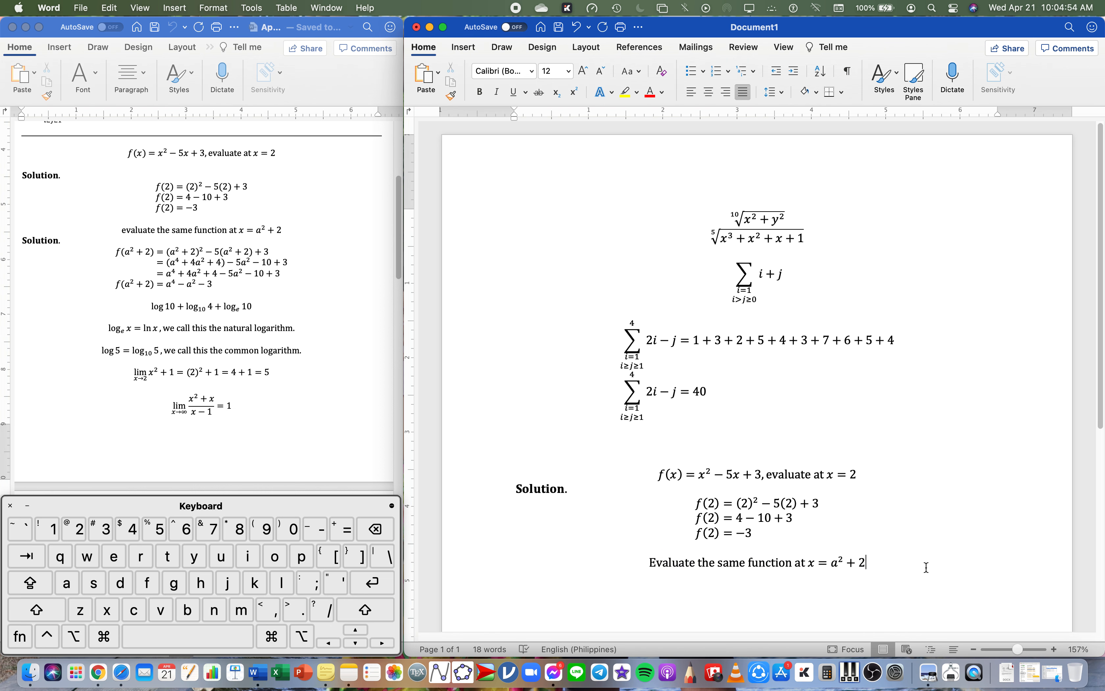
key(super+v)
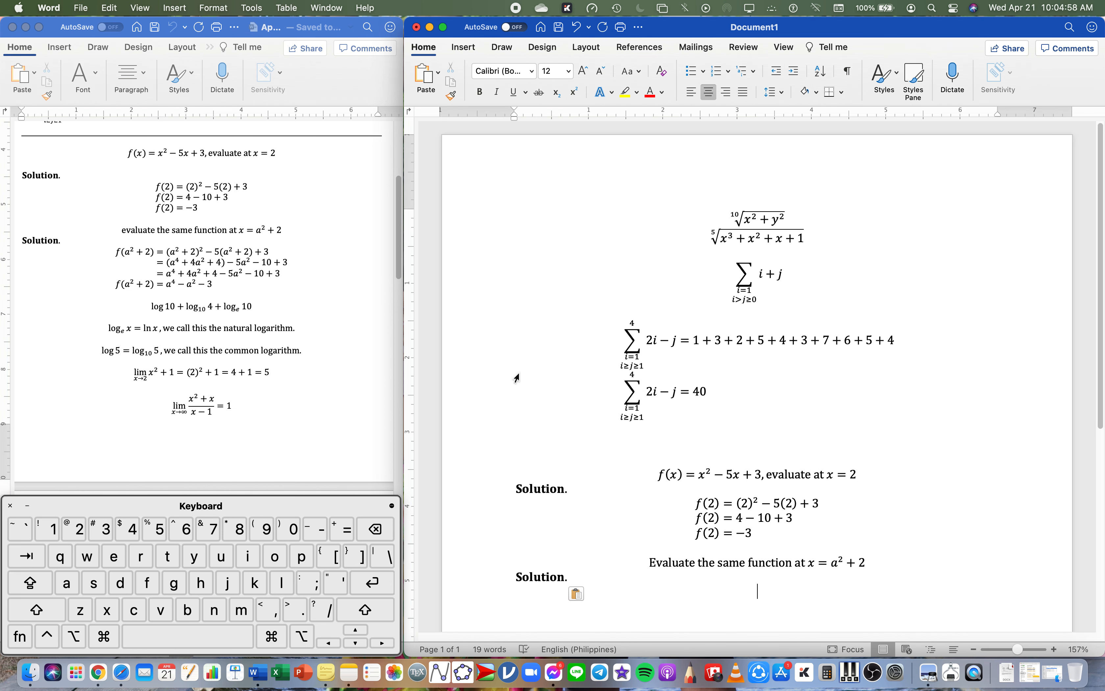
Step: Insert a blank line above the first "Solution." heading
scroll(804, 585, down, 2)
scroll(803, 586, down, 1)
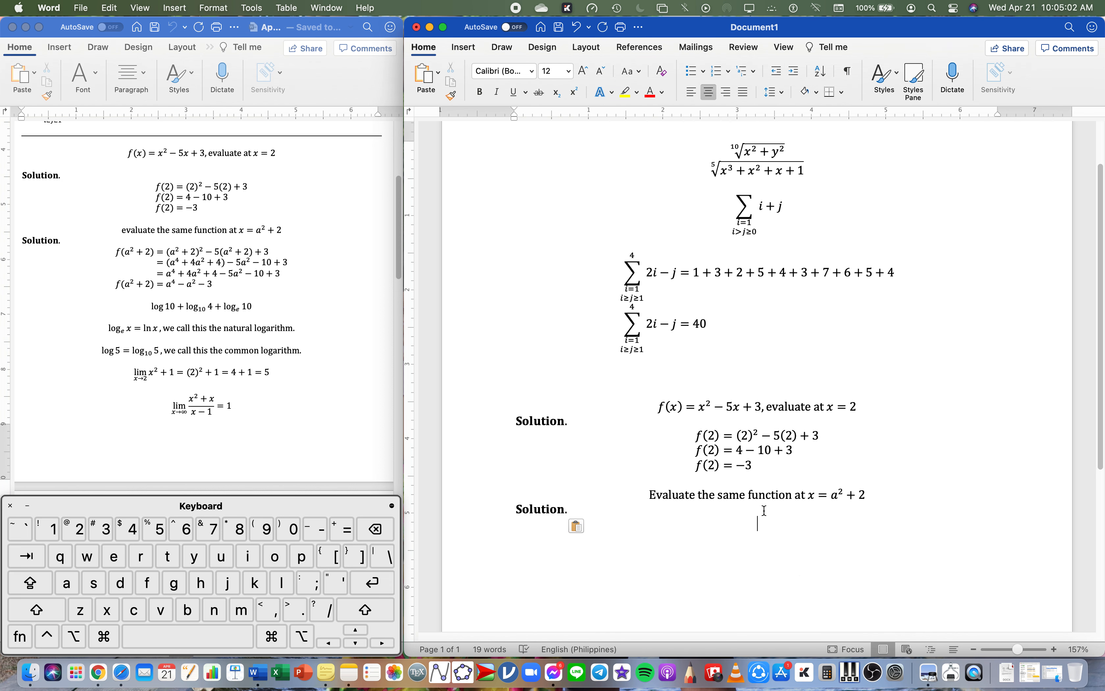
key(Return)
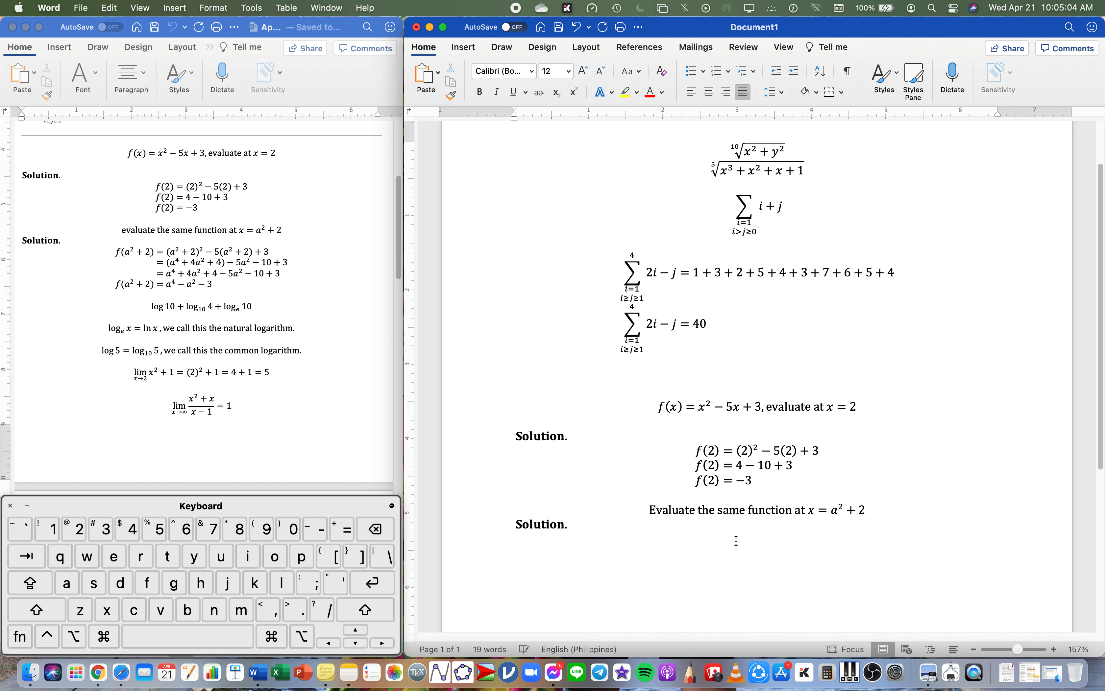
Step: Insert a centred equation below the second "Solution." heading reading f(a^2+2)=(a^2+2)^2-5(a^2+2)+3, with the exponents built as superscripts
key(super+e)
key(ctrl+equal)
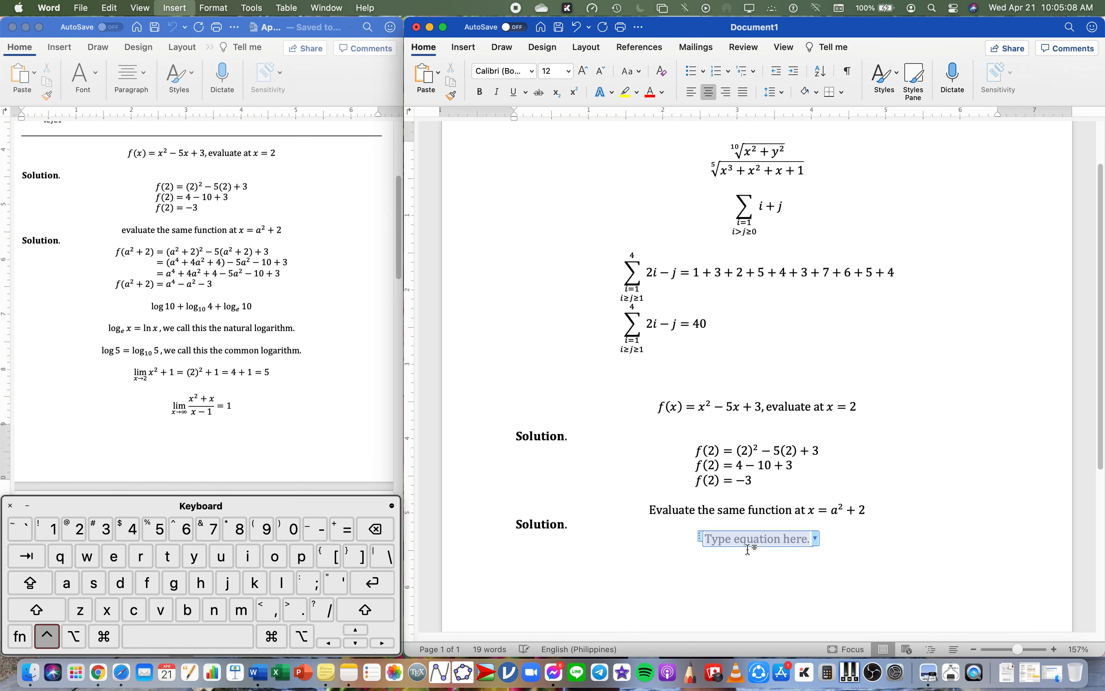
text(f()
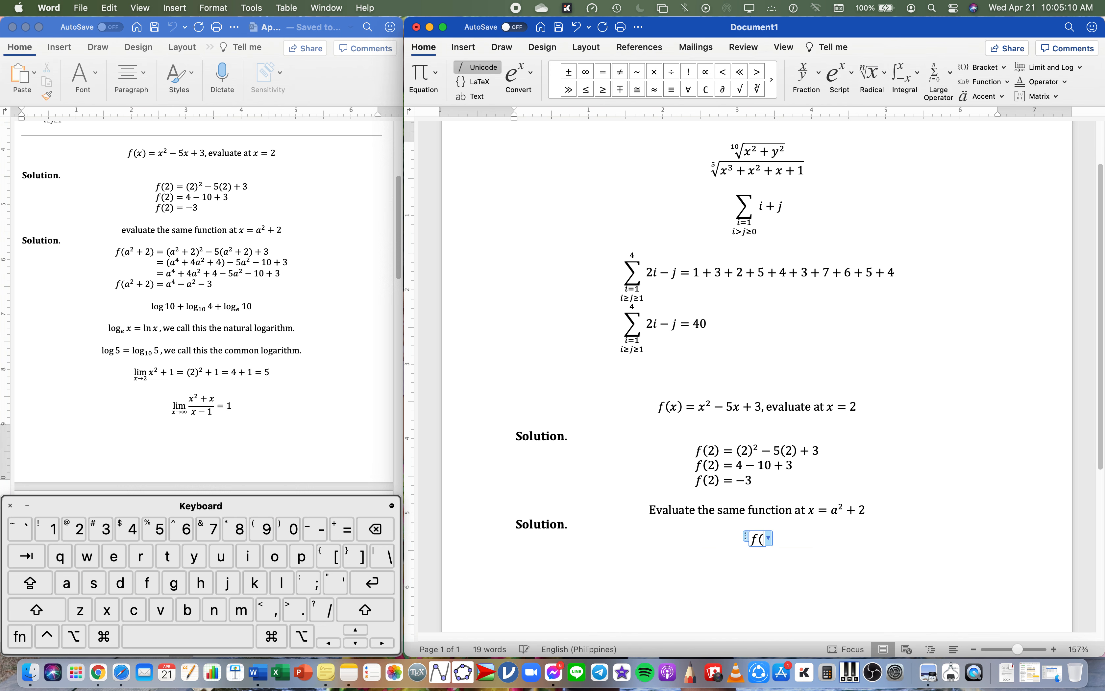
text(a^2+2))
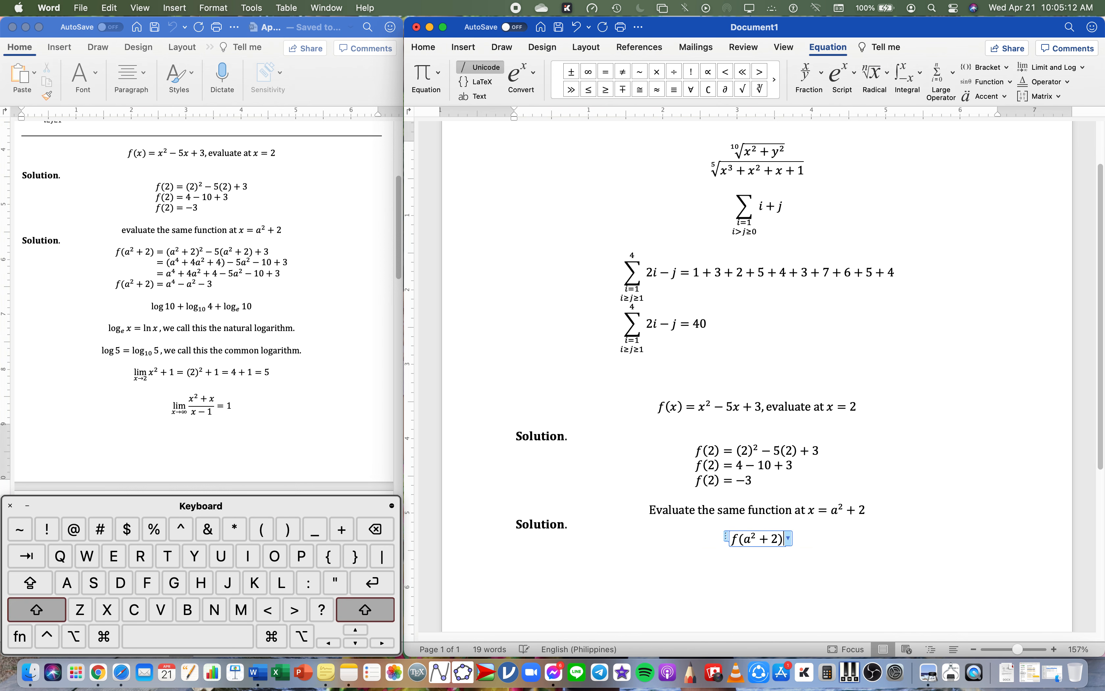
text(=(a)
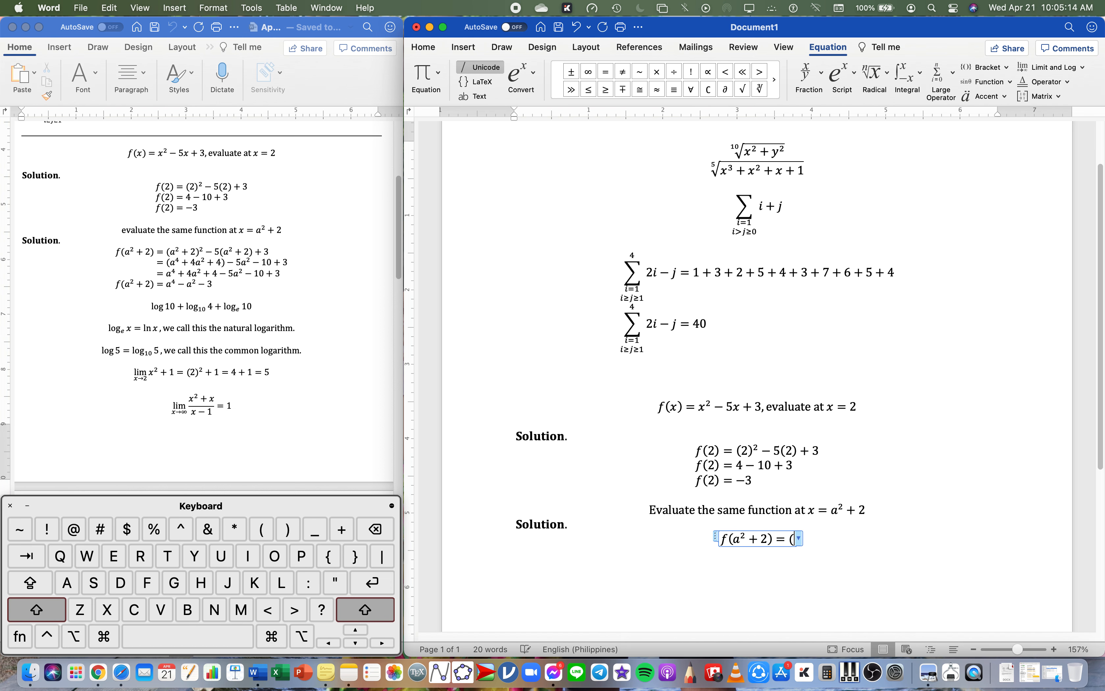
text(^)
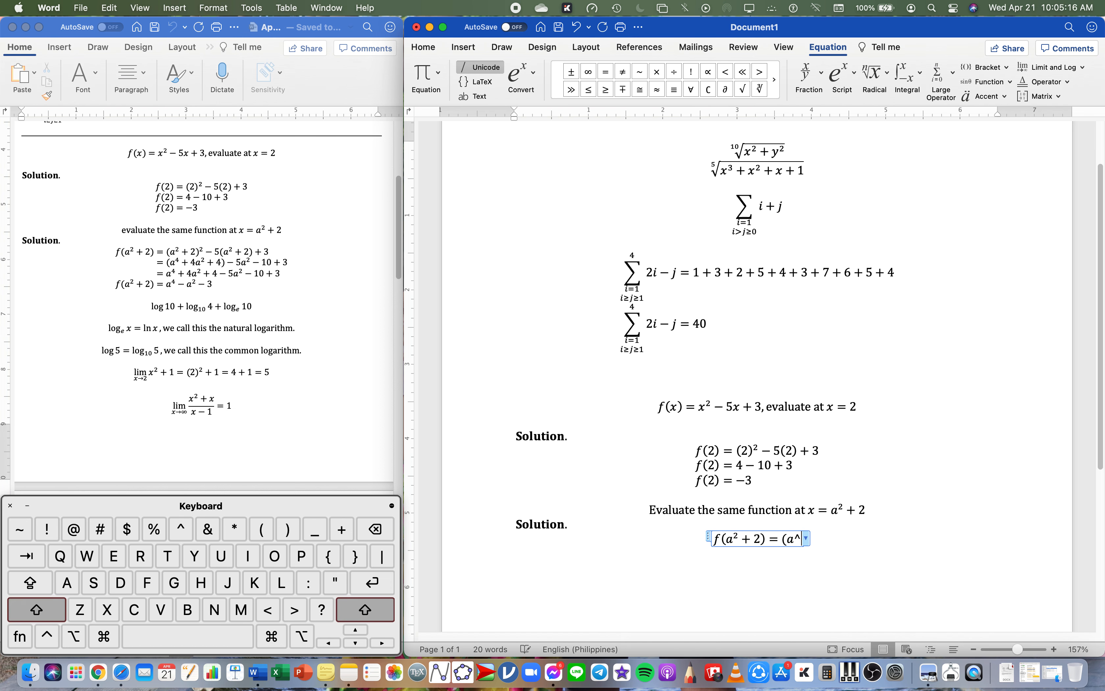
text(2+2)
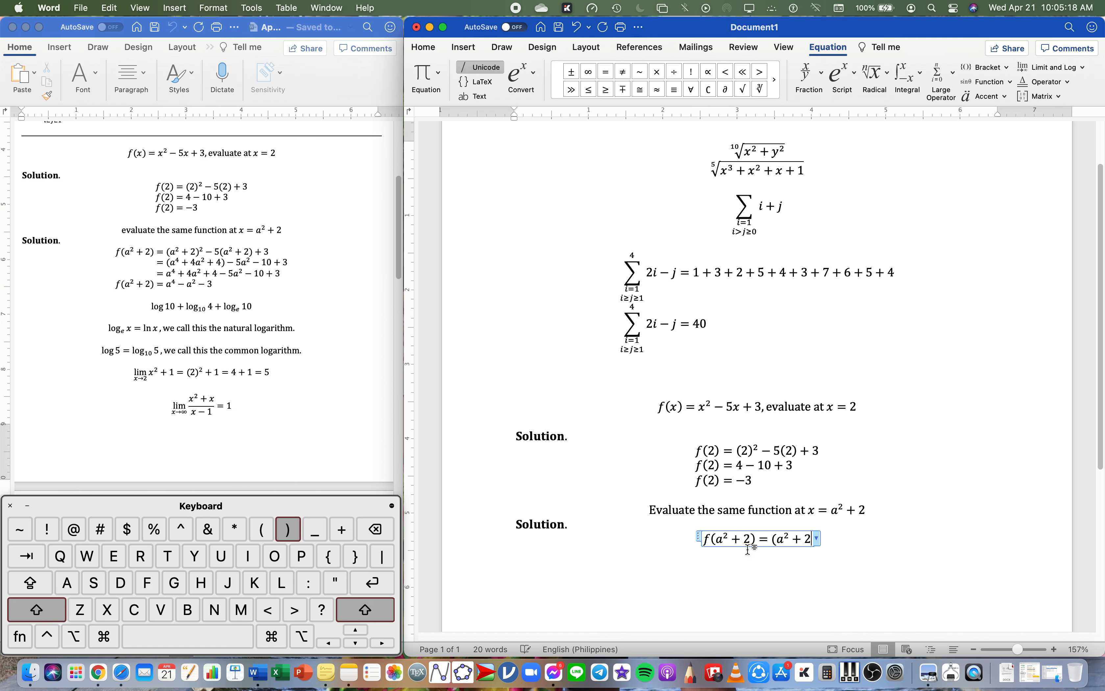
text()^2-5(a)
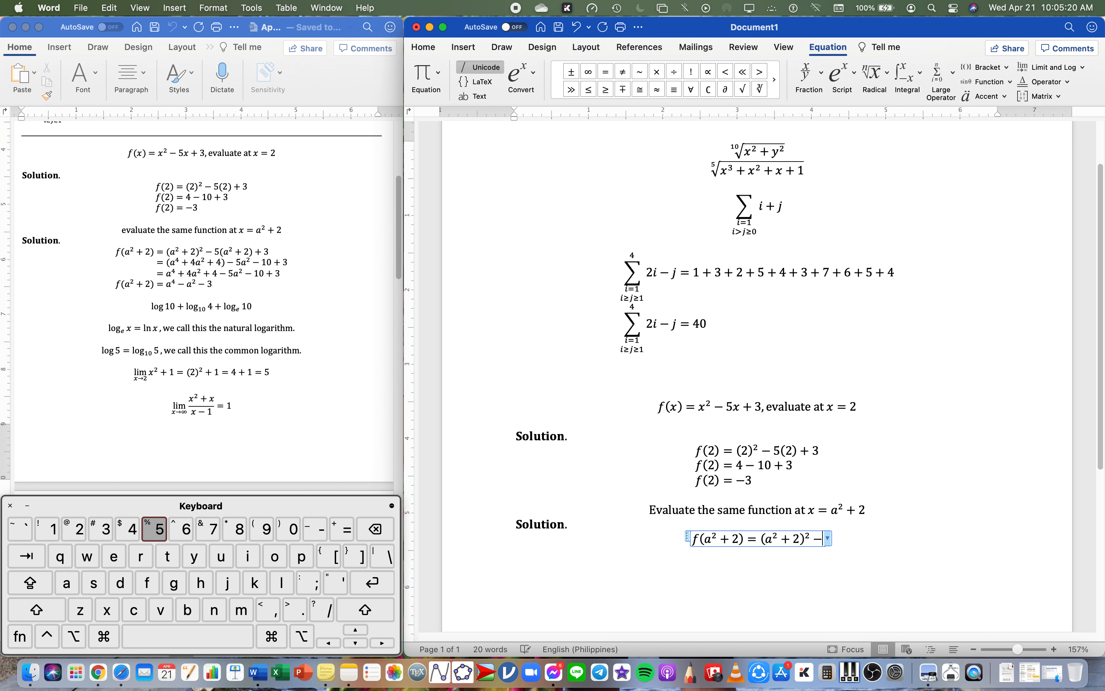
text(^)
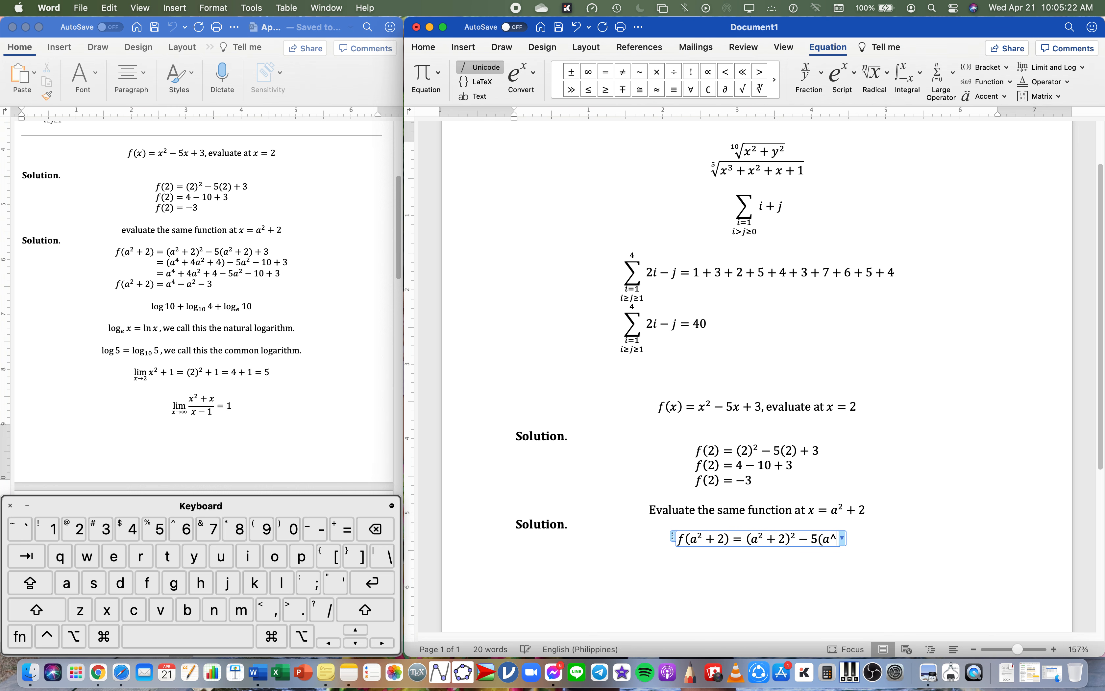
text(2+2)+3)
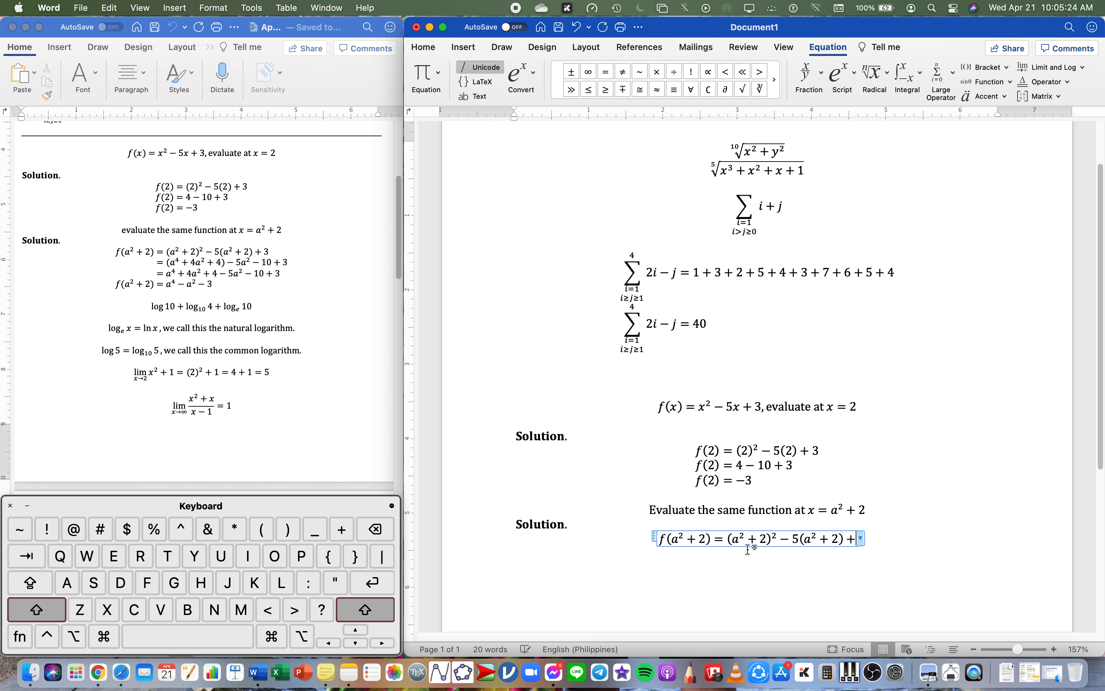
Step: Start a new empty equation on the line directly below the f(a^2+2) equation
key(Return)
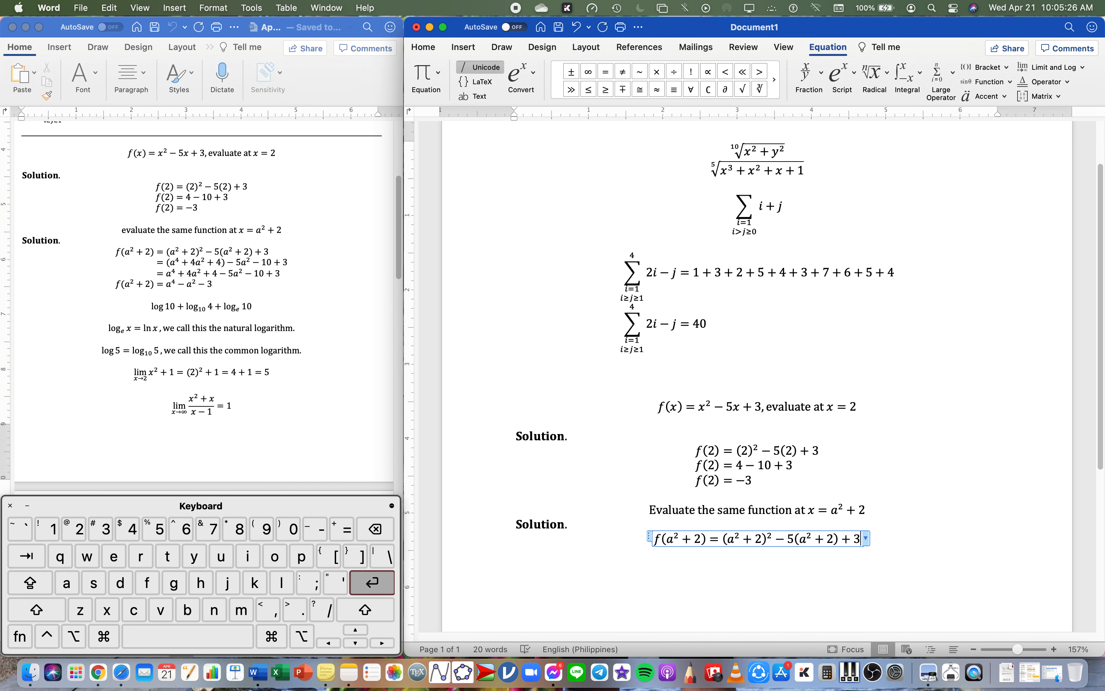
key(ctrl+=)
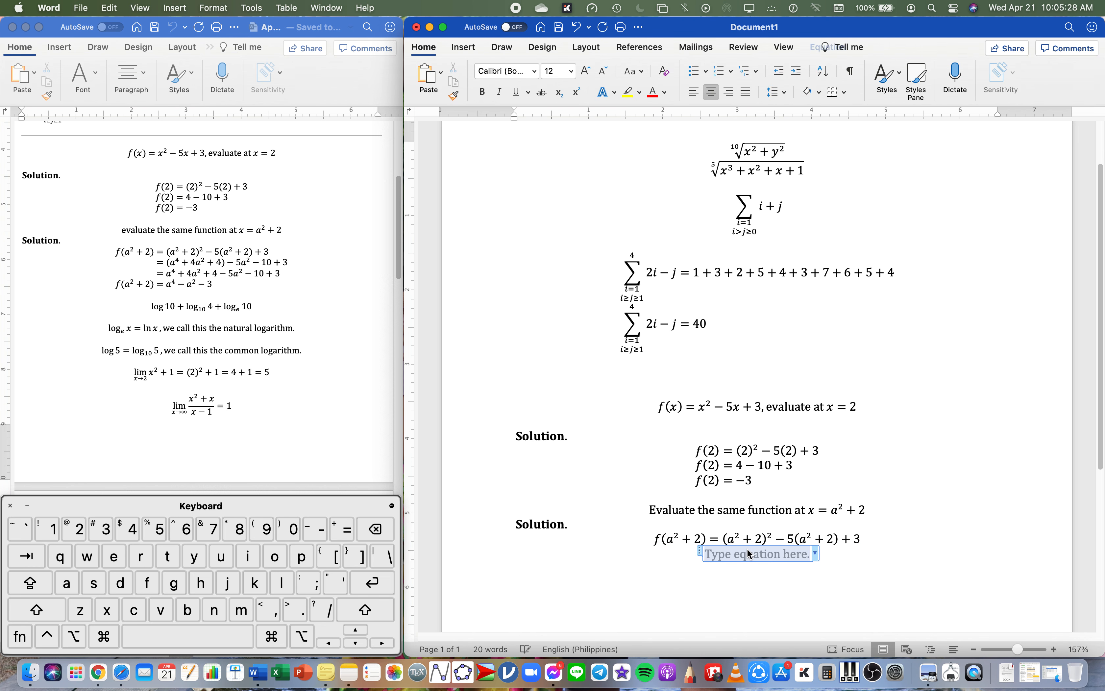
scroll(934, 493, down, 3)
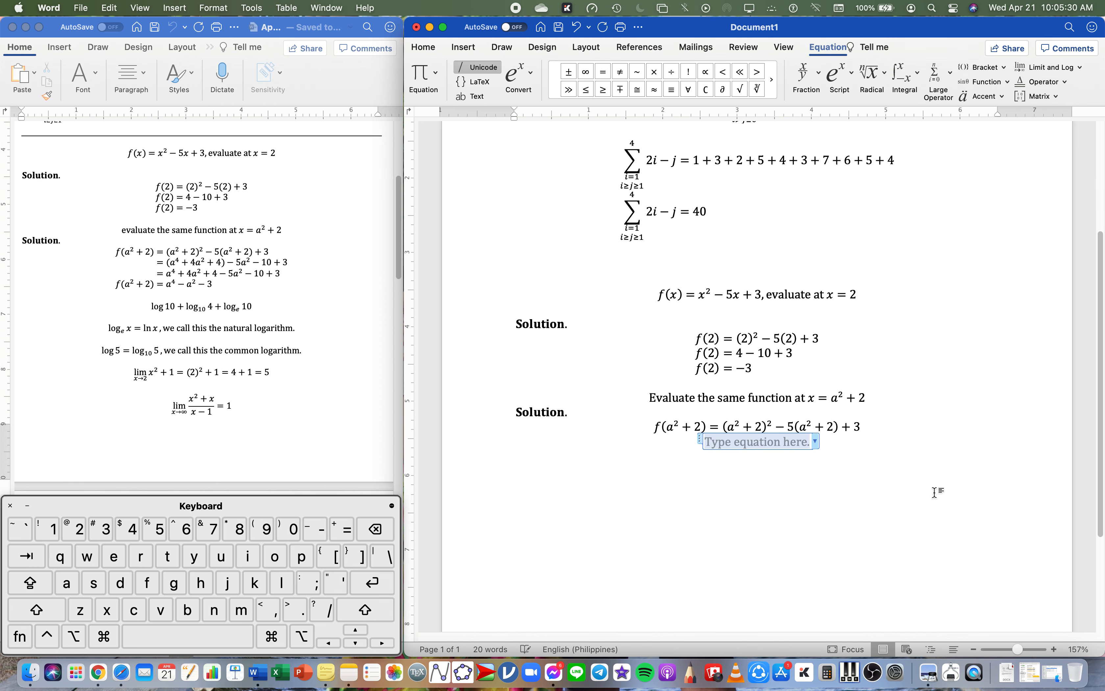
scroll(934, 492, down, 2)
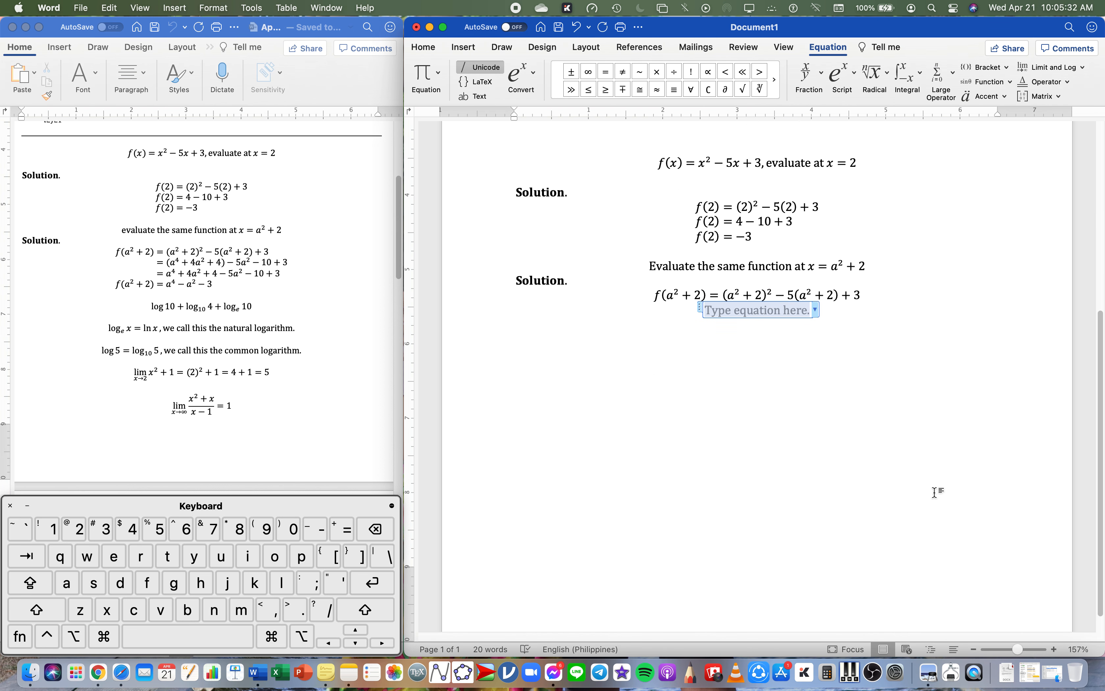
text(f(a)
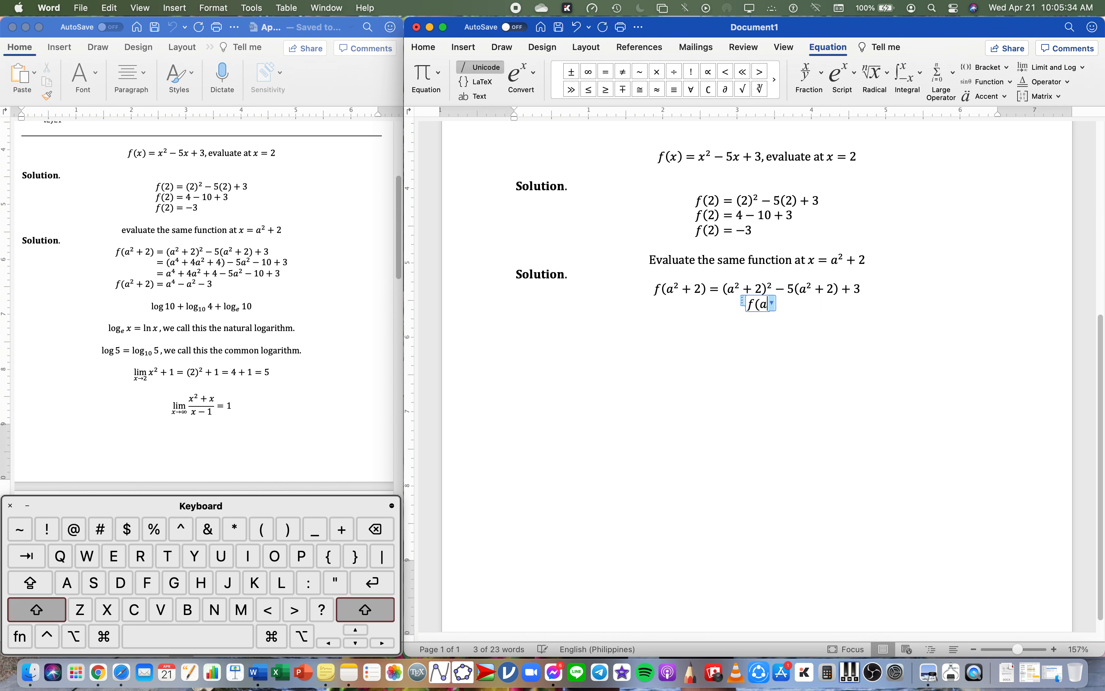
text(^2+)
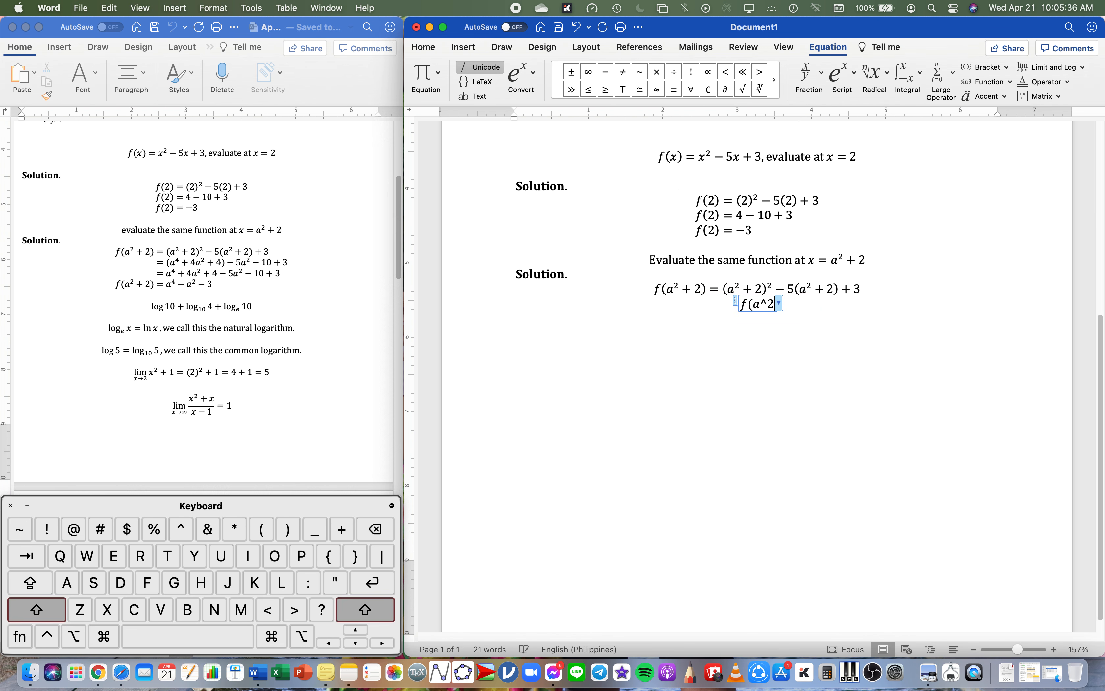
key(BackSpace)
key(BackSpace)
key(BackSpace)
key(BackSpace)
key(BackSpace)
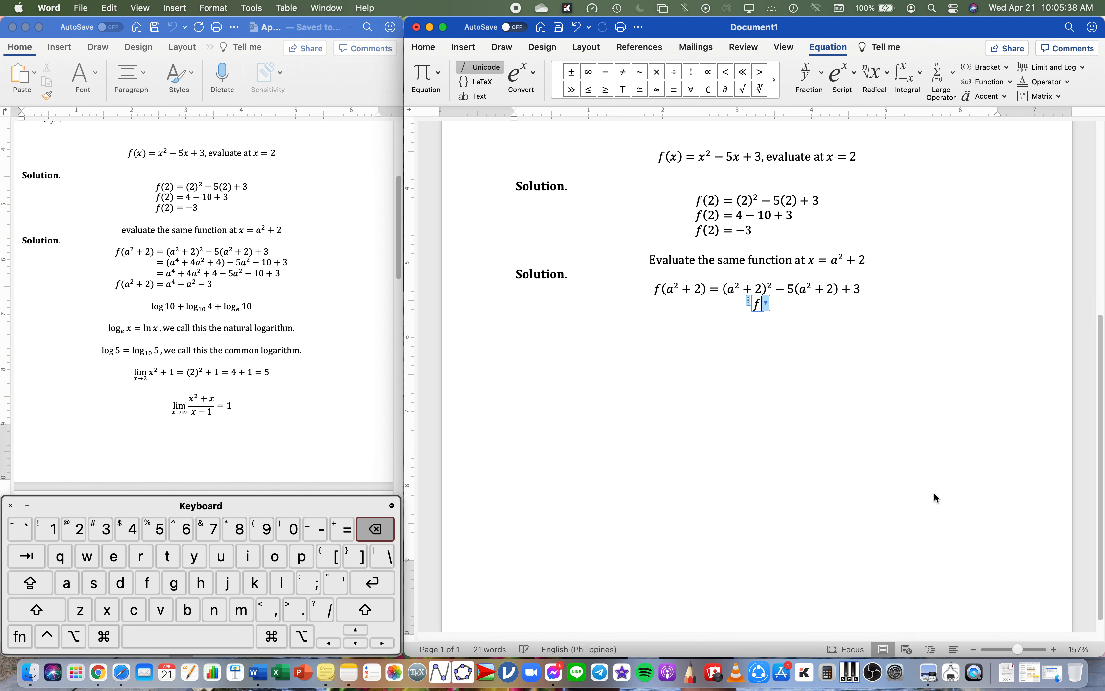
Step: Write the second line of the f(a^2+2) solution as =(a^4+4a^2+4)-5a^2-10+3, with the exponents built as superscripts
text(=)
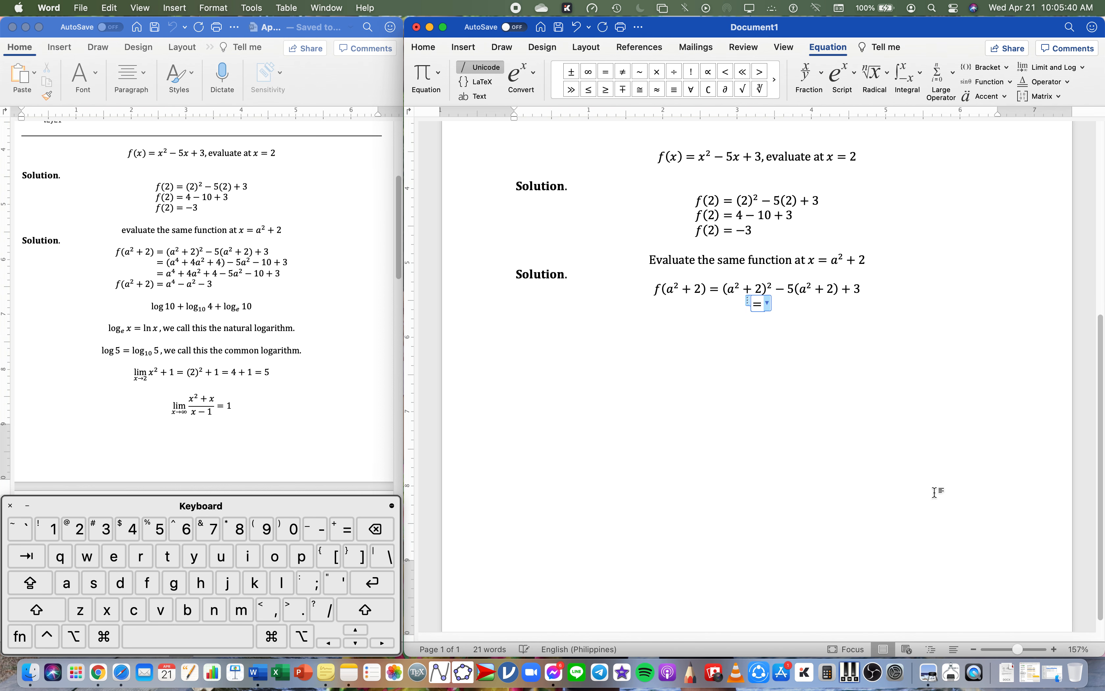
text((a^4)
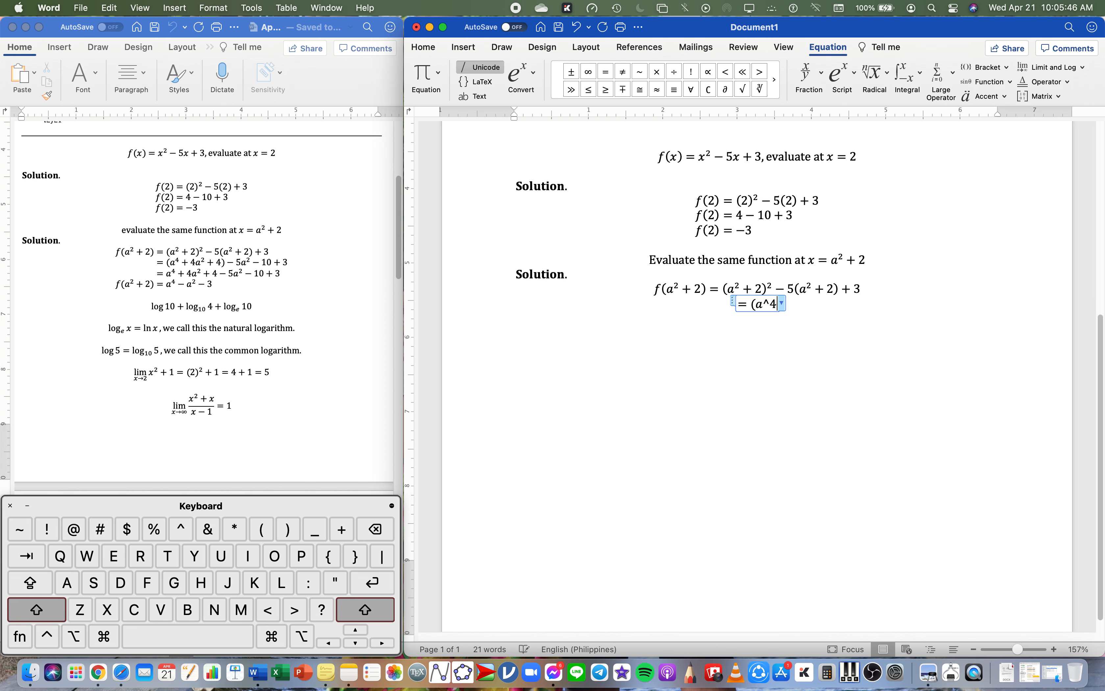
text(+4a)
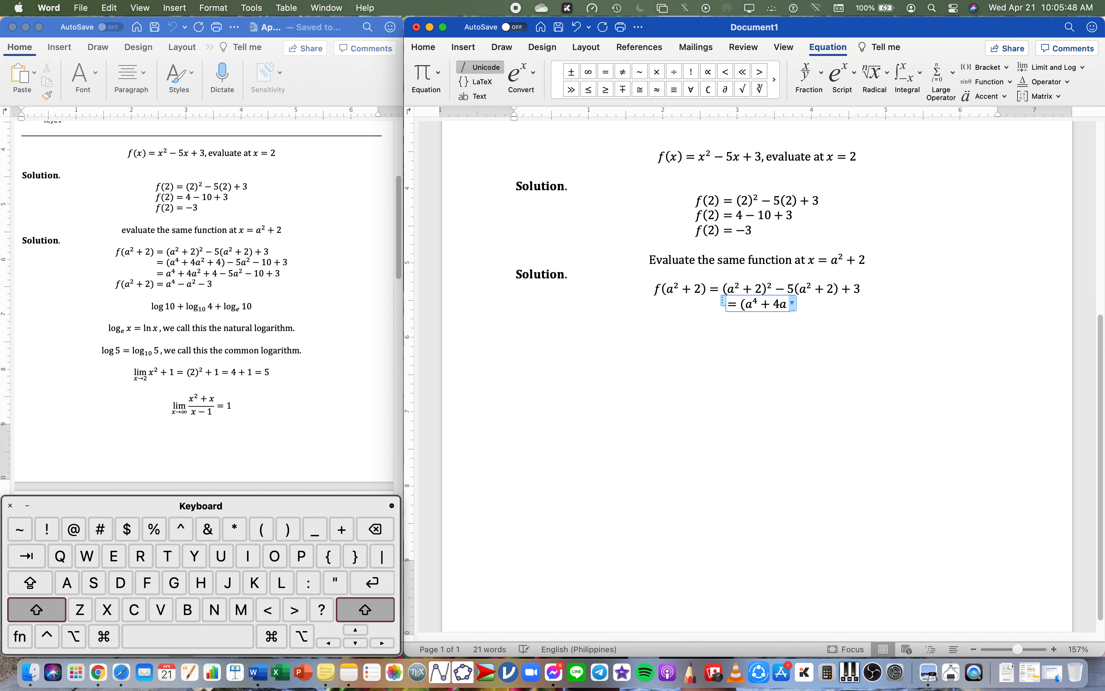
text(^2+4)
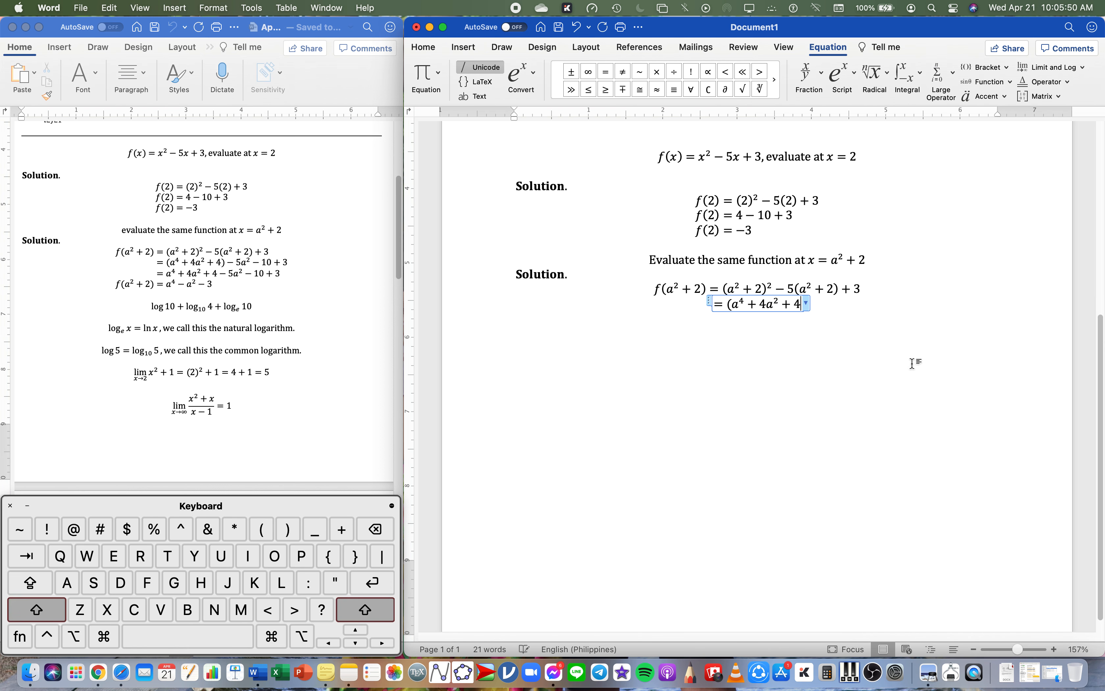
text())
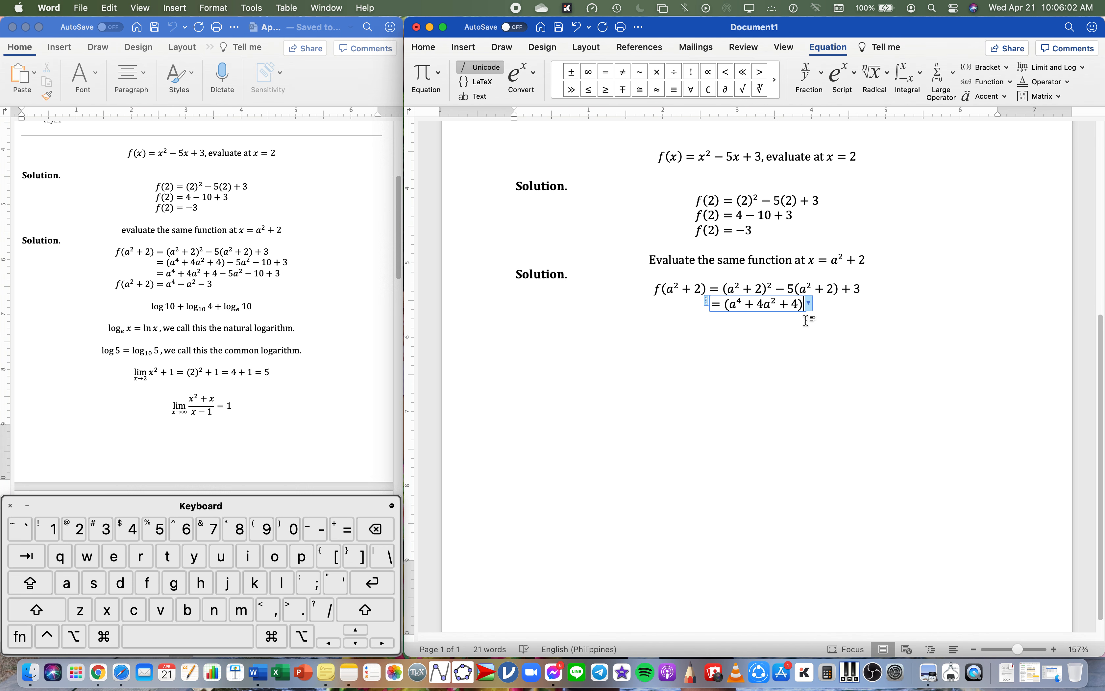
text(-5a)
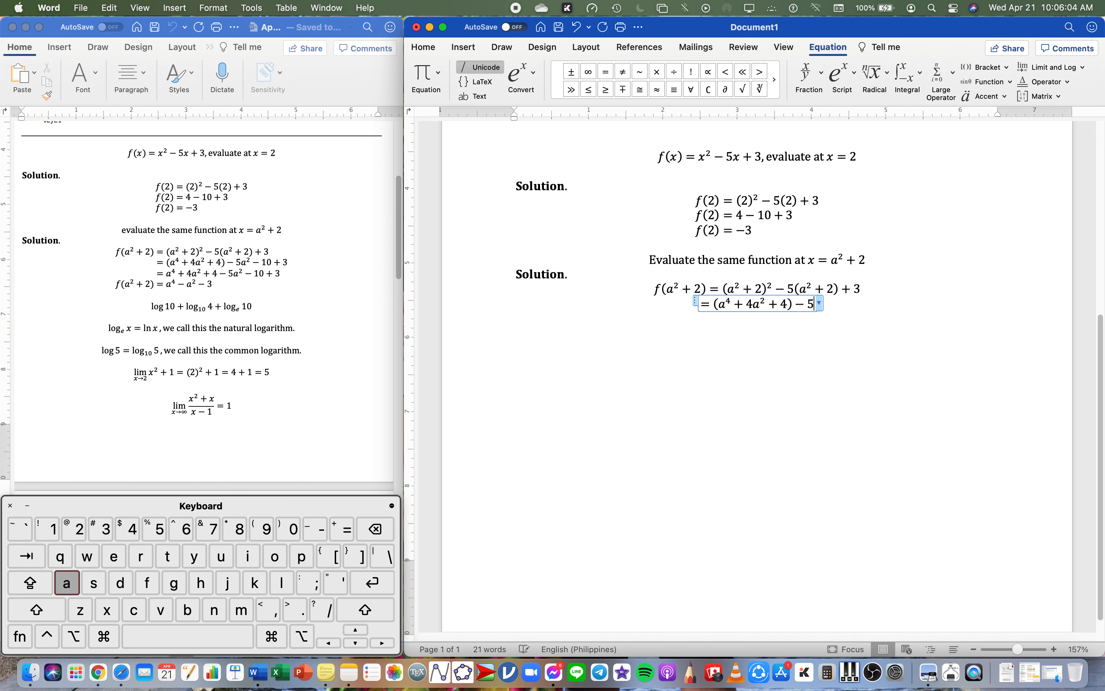
text(^2-10)
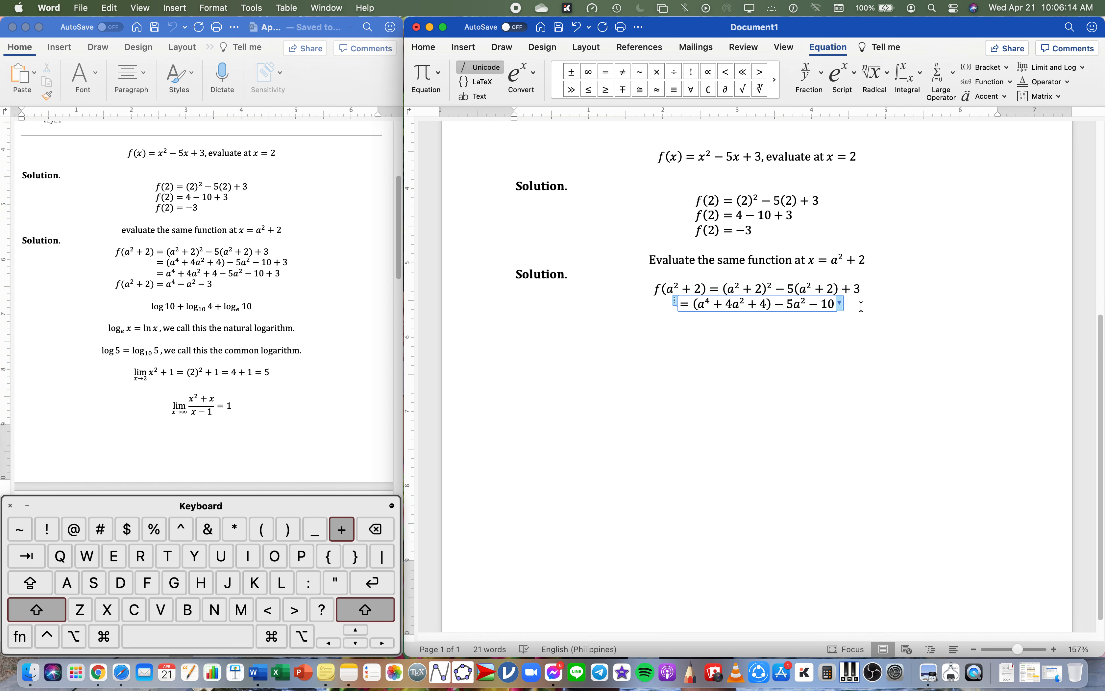
text(+3)
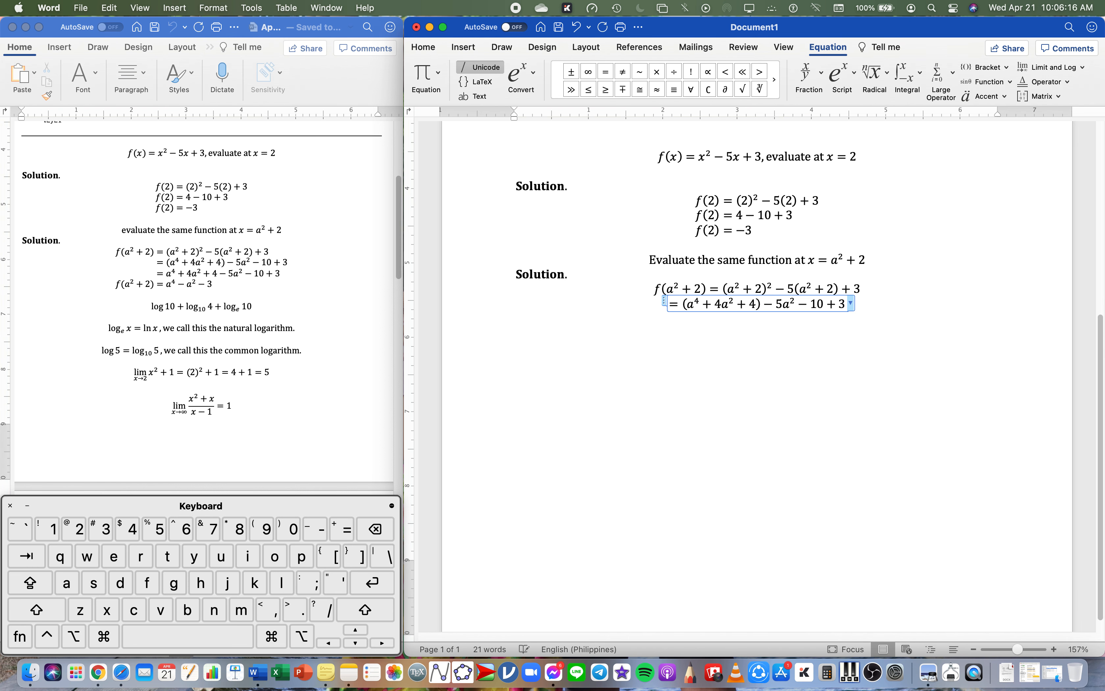
Step: Add a third equation line below it reading =a^4+4a^2+4-5a^2-10+3, with the exponents built as superscripts
key(Return)
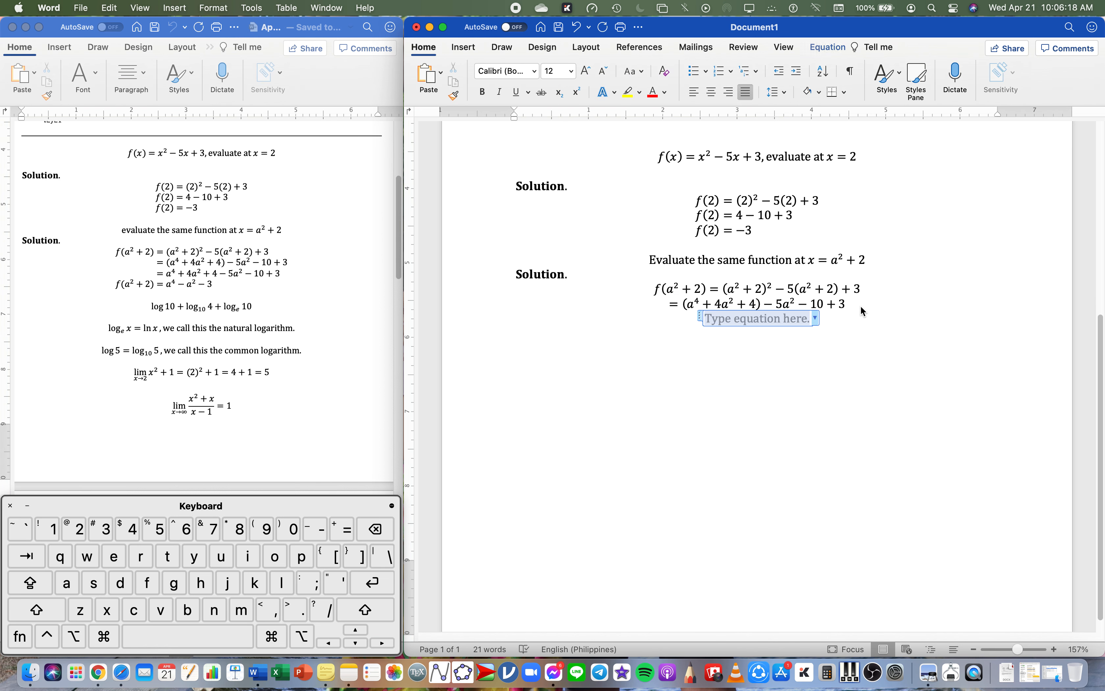
text(=)
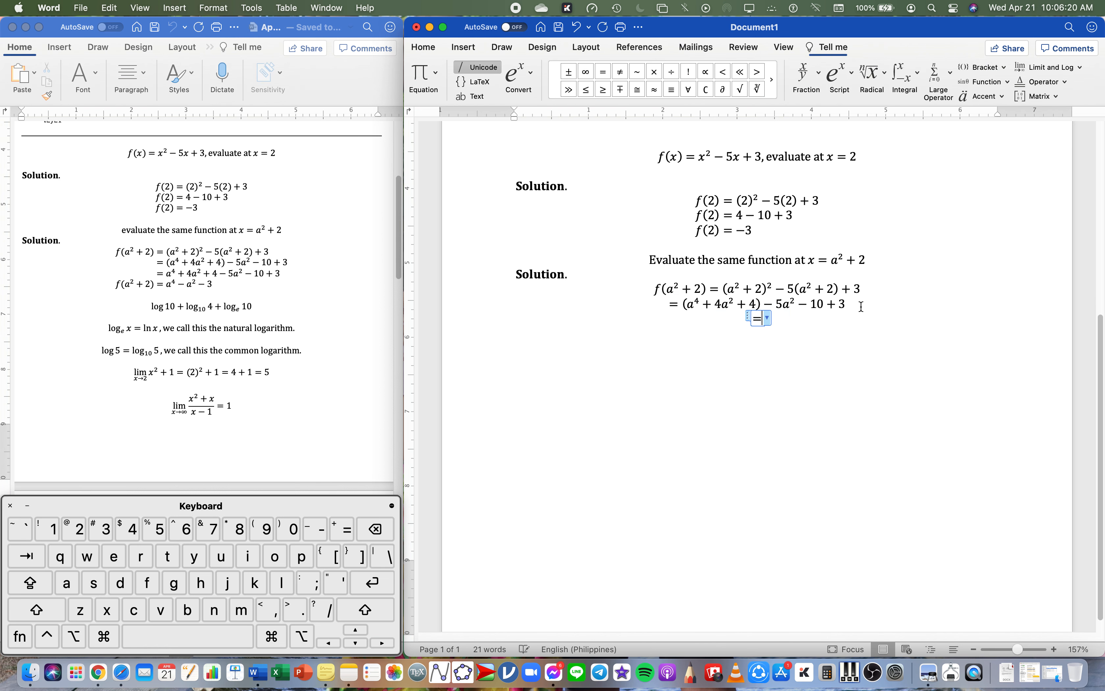
text(a^4)
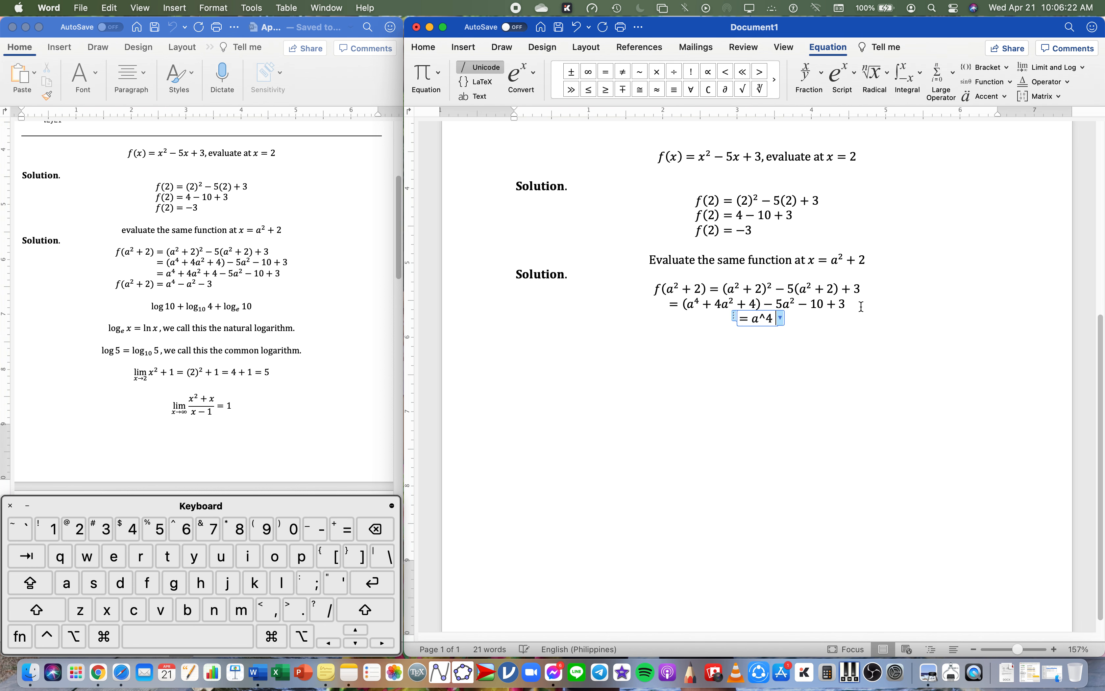
key(BackSpace)
key(BackSpace)
text(⁴ + 4a)
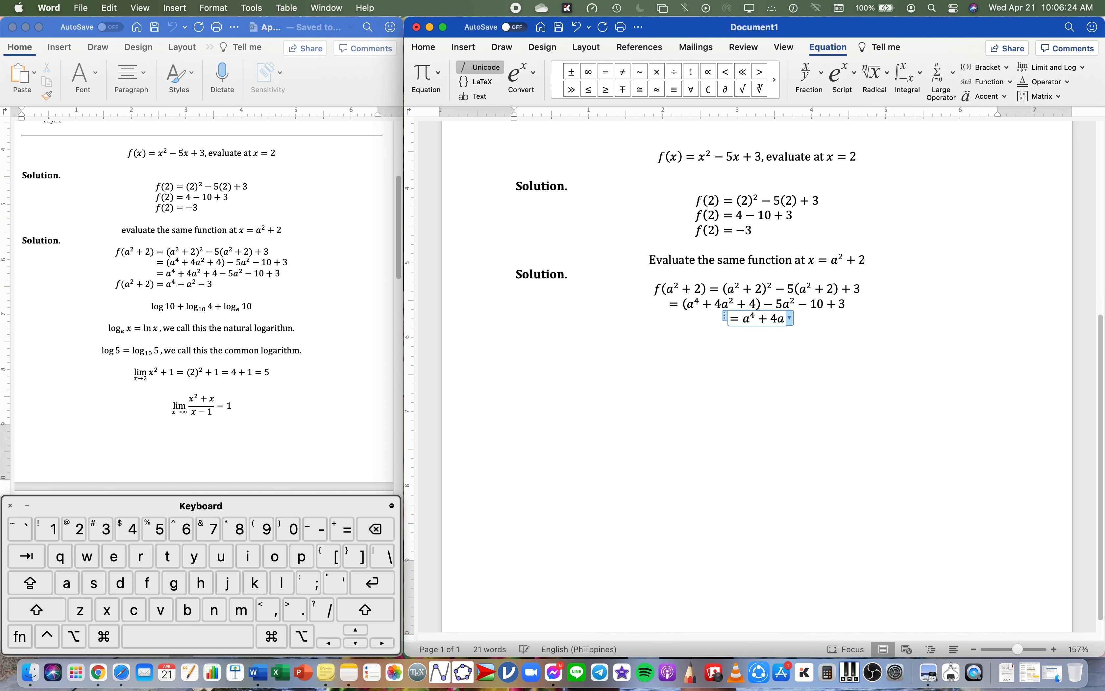
text(^2 + 4)
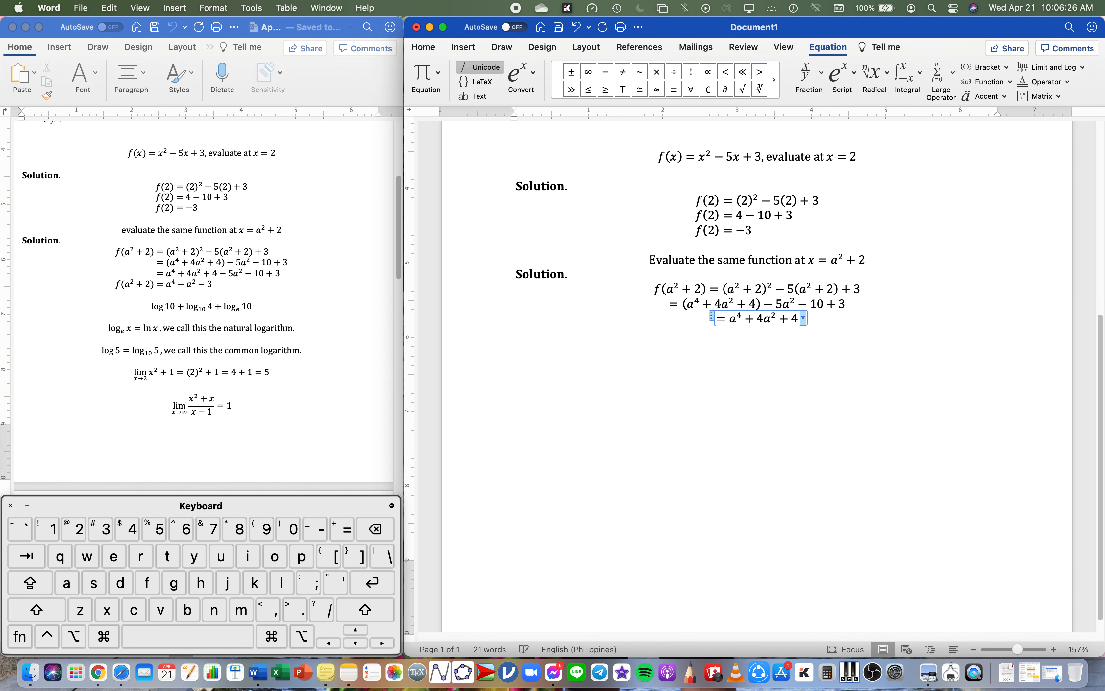
text( -)
text(a)
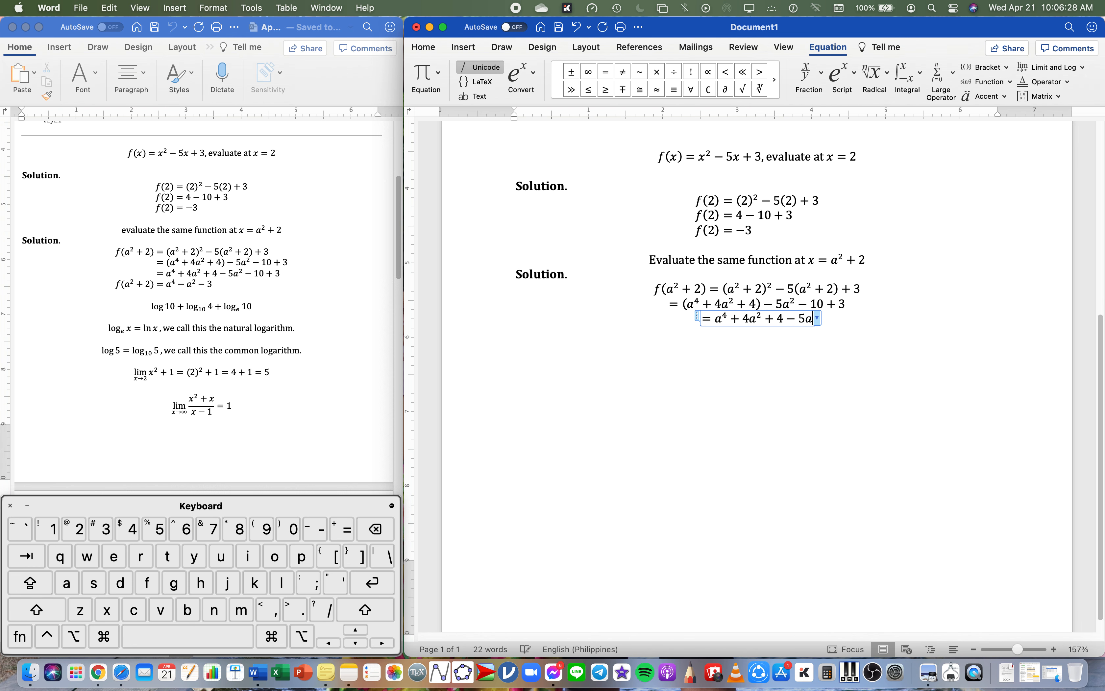
text(^2-10+3)
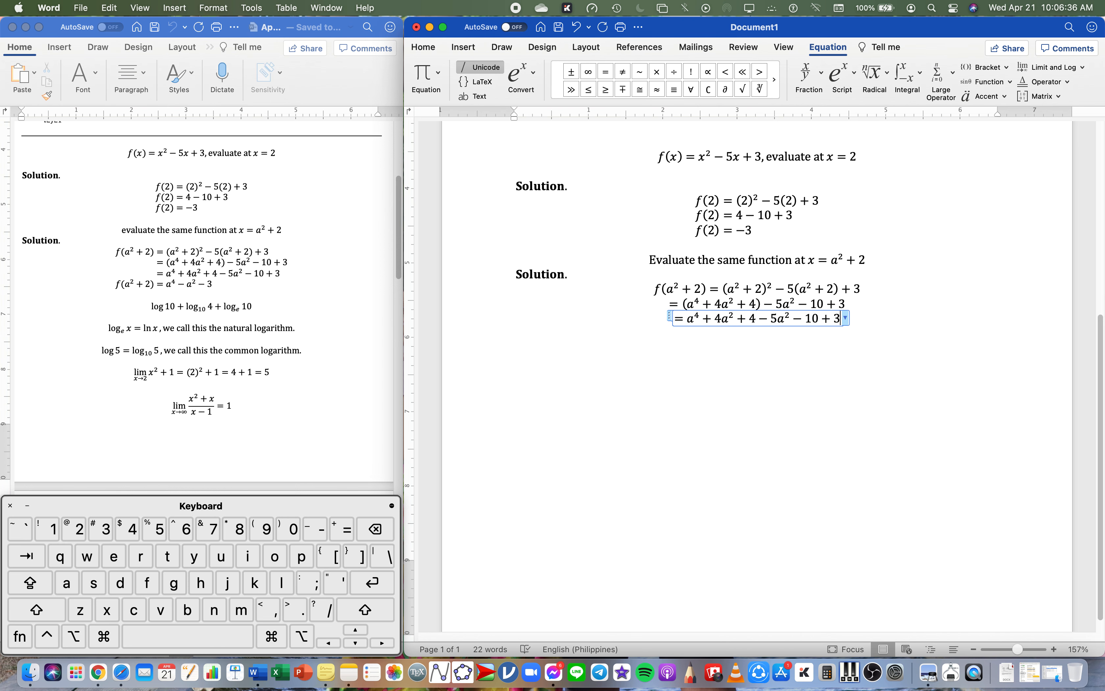
Step: Add a fourth equation line to the f(a^2+2) solution reading =a^4-a^2-3, with the exponents built as superscripts
key(Return)
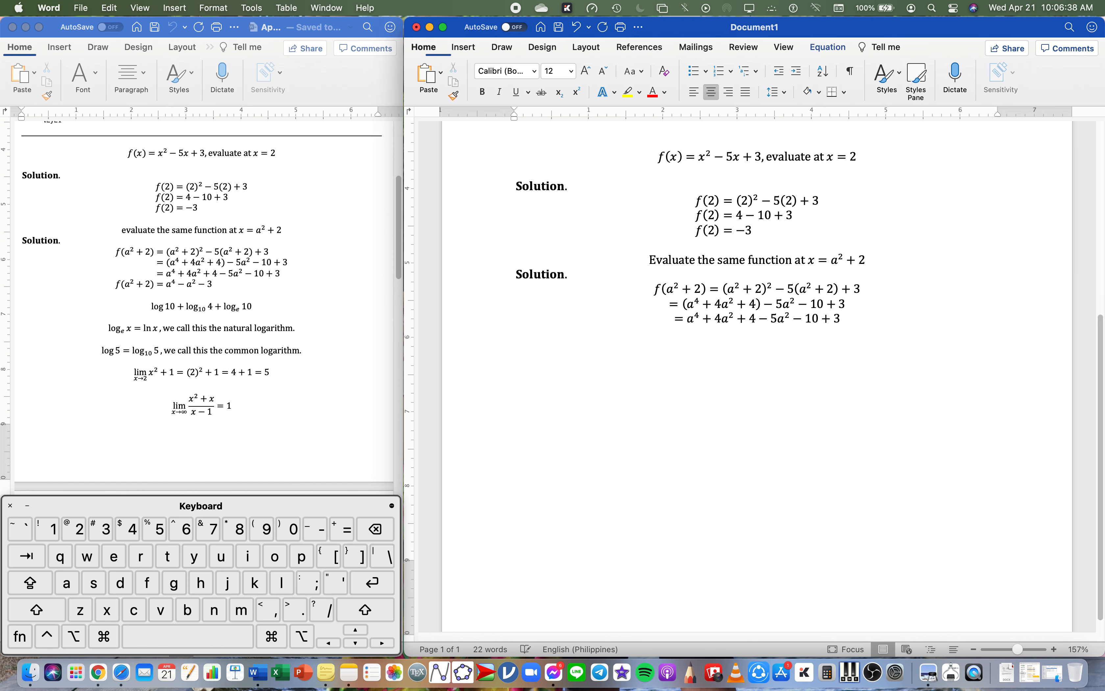
key(ctrl+=)
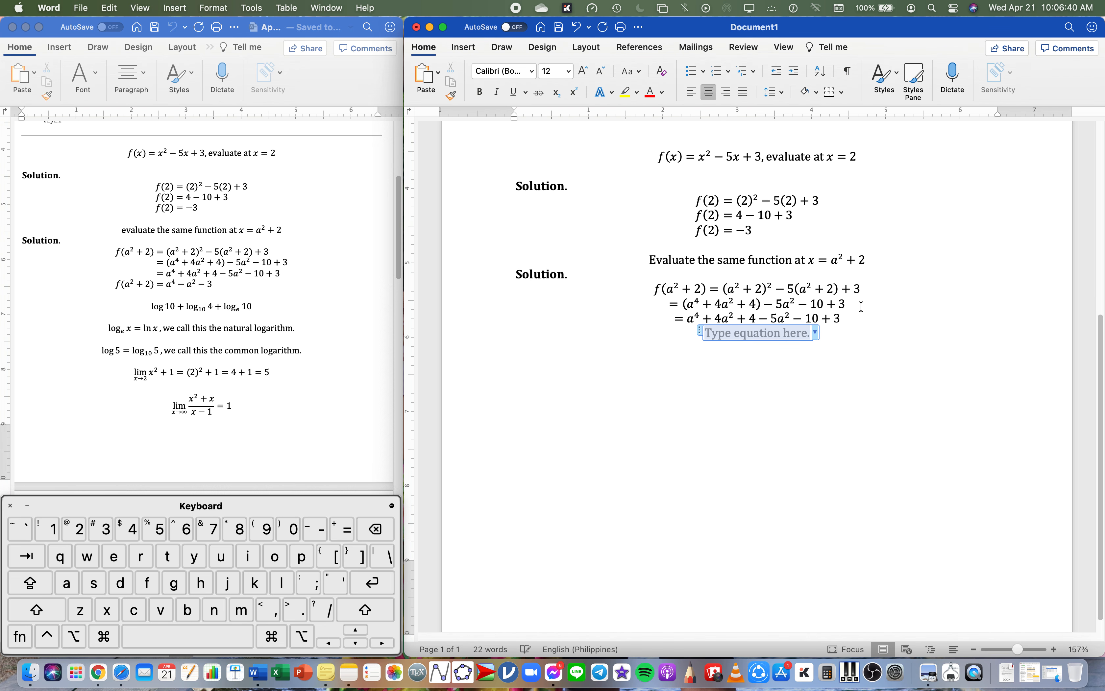
text(= )
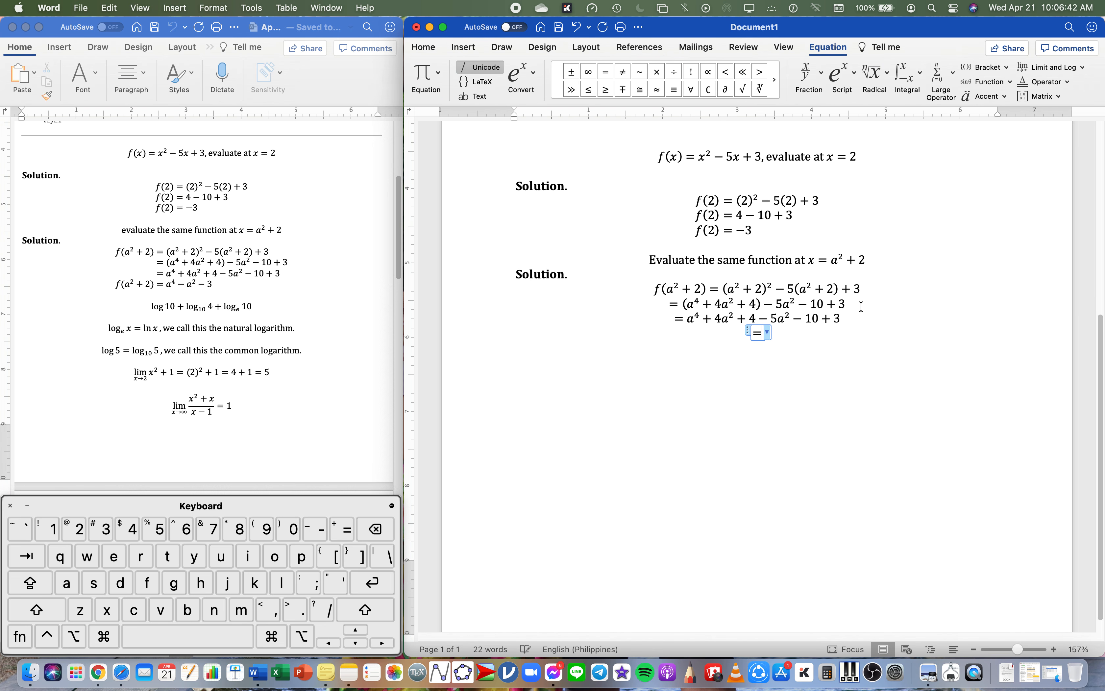
text(a^4)
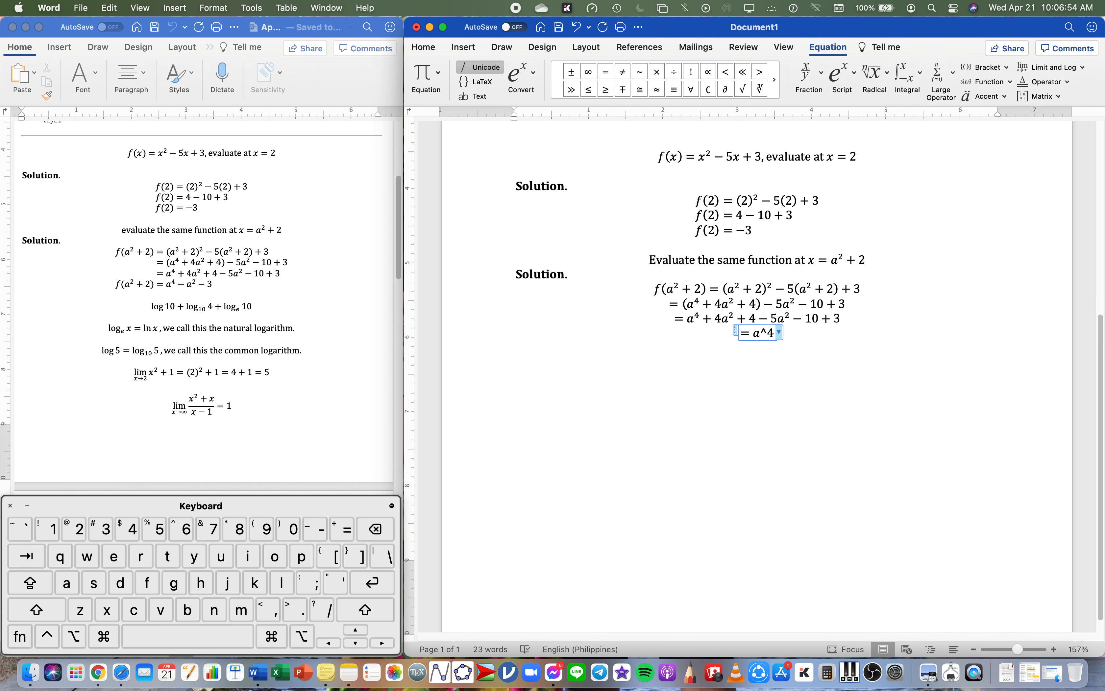
text(-a^)
text(2)
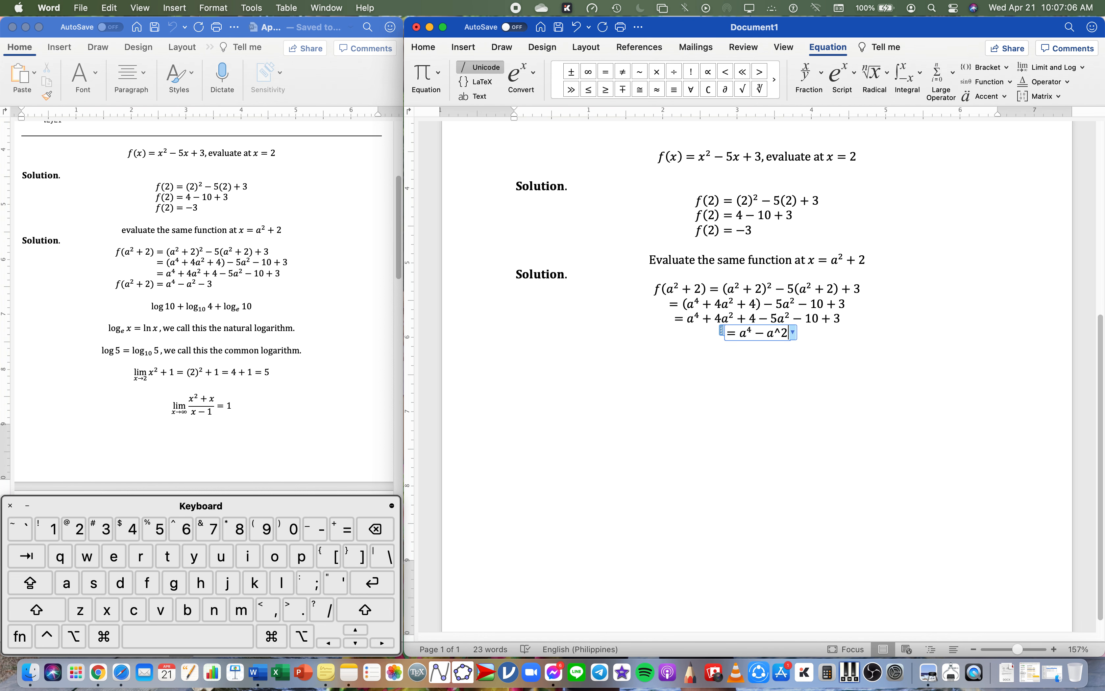
text(-3)
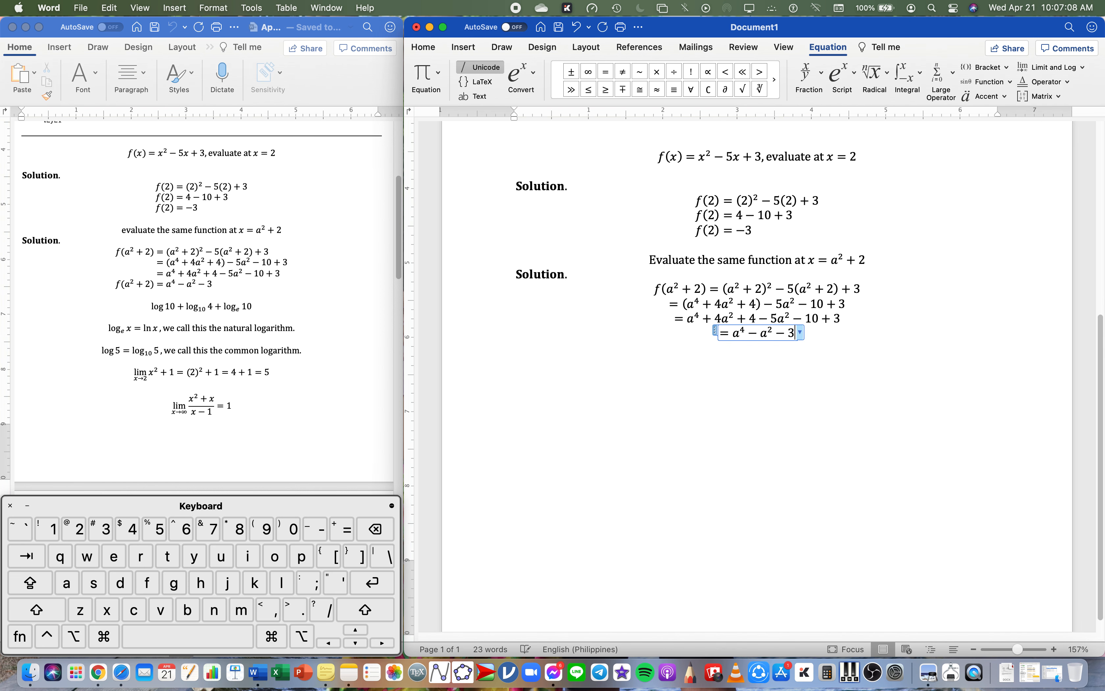
Step: Insert f(a^2+2) before the equals sign of the last solution line, with the exponent built as a superscript
key(Left)
key(Left)
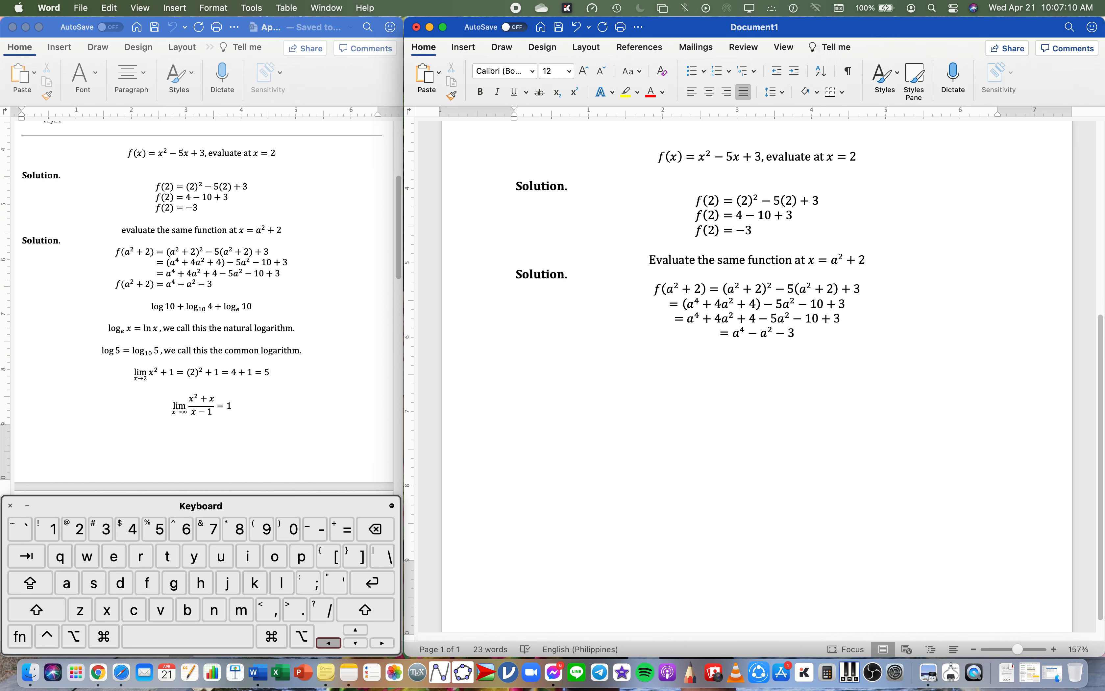
key(Left)
key(Left)
key(Left)
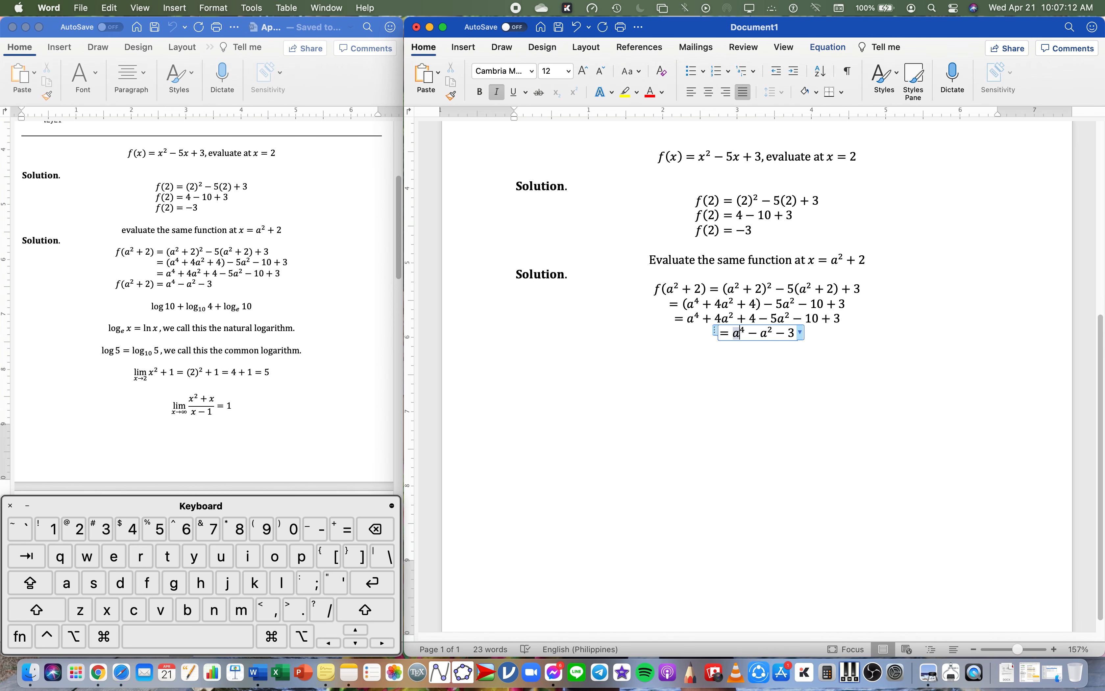
key(Left)
text(f(a^2 )
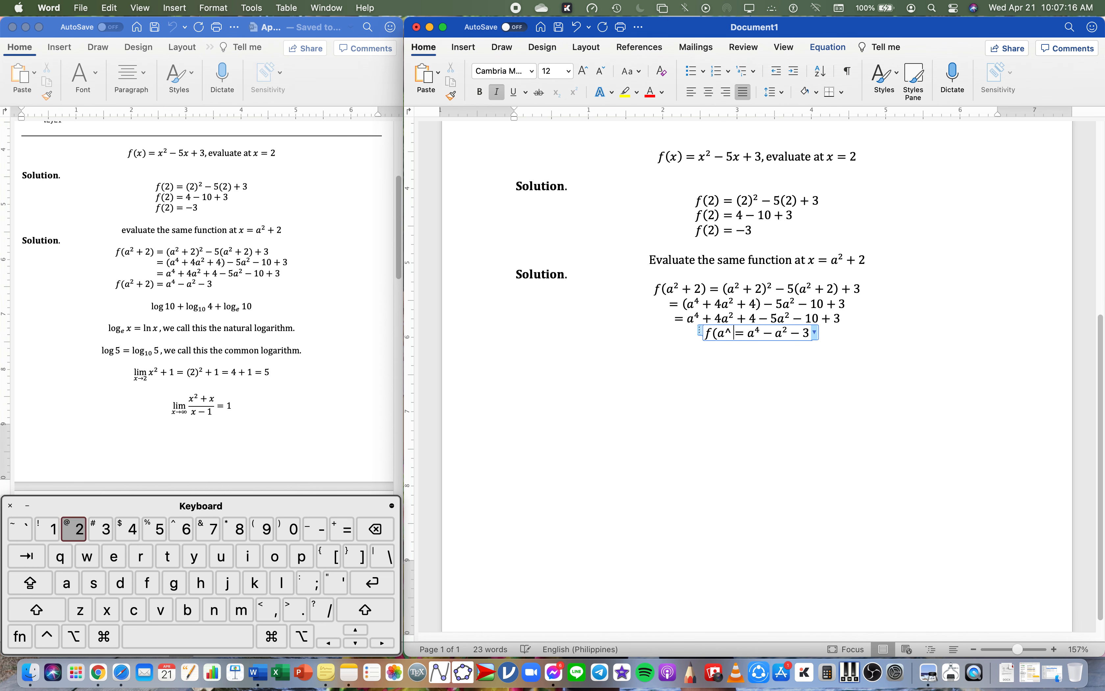
text(+ 2))
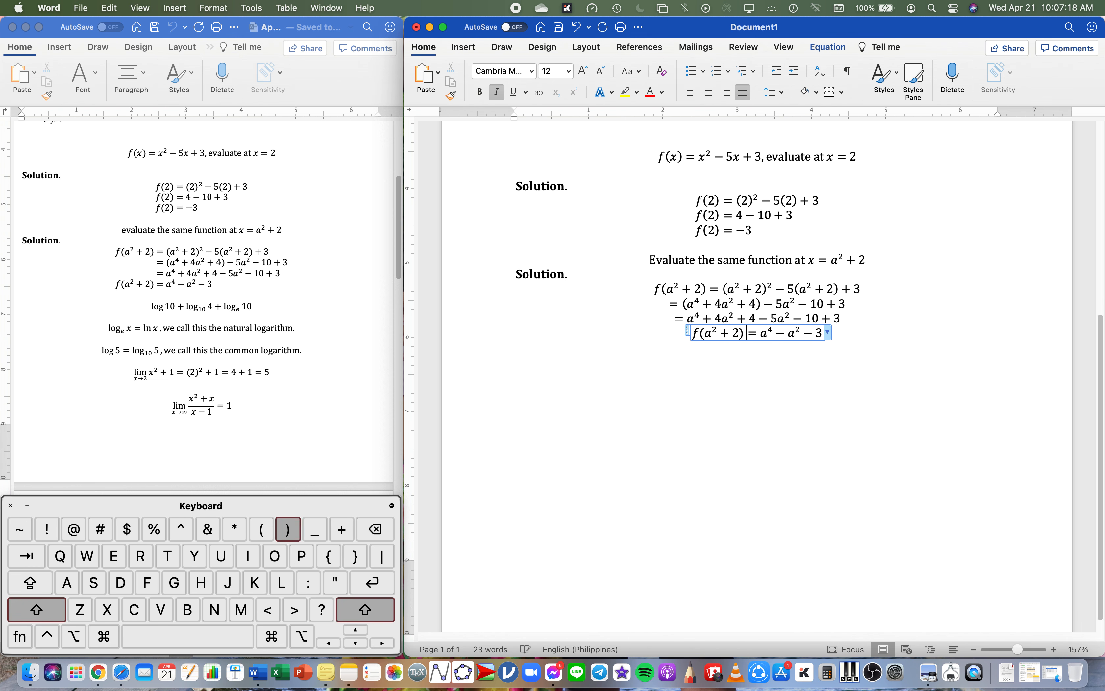
key(Down)
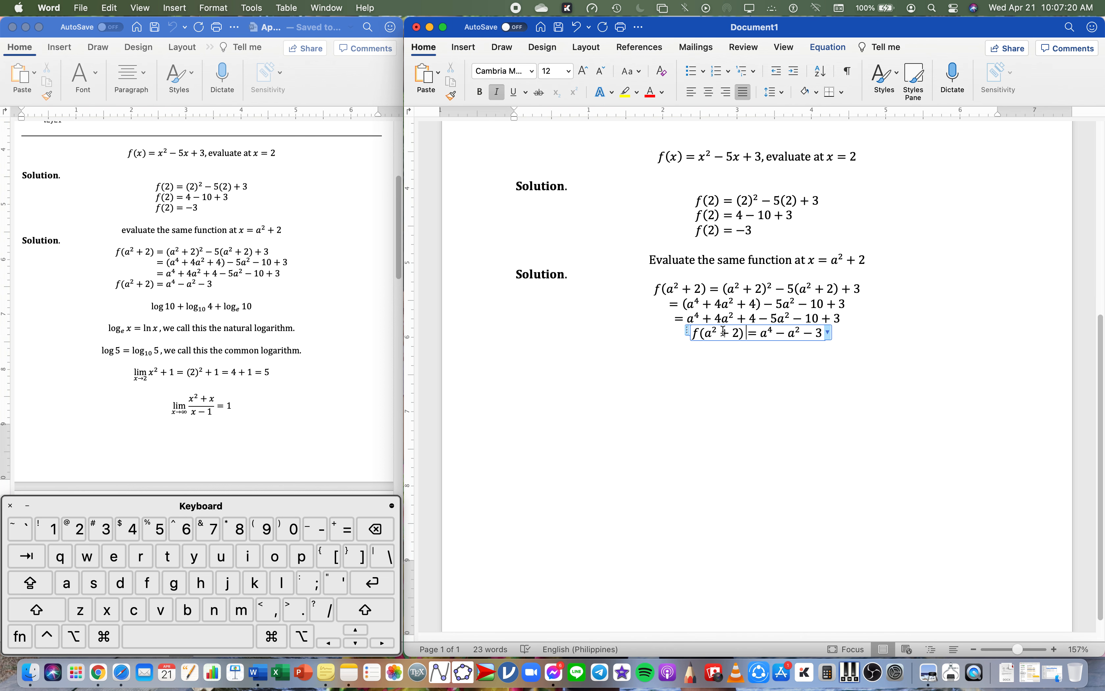
Step: Start a new line below the last equation and align the four f(a^2+2) solution lines at their equals signs
click(840, 342)
key(Return)
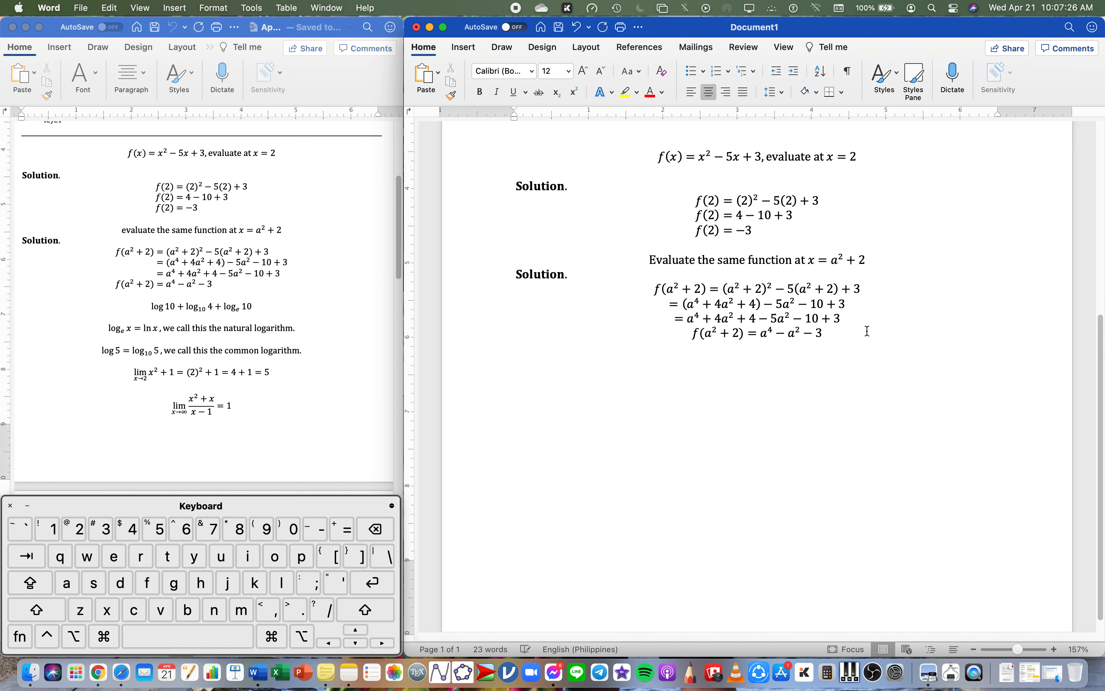
drag(866, 331, 662, 289)
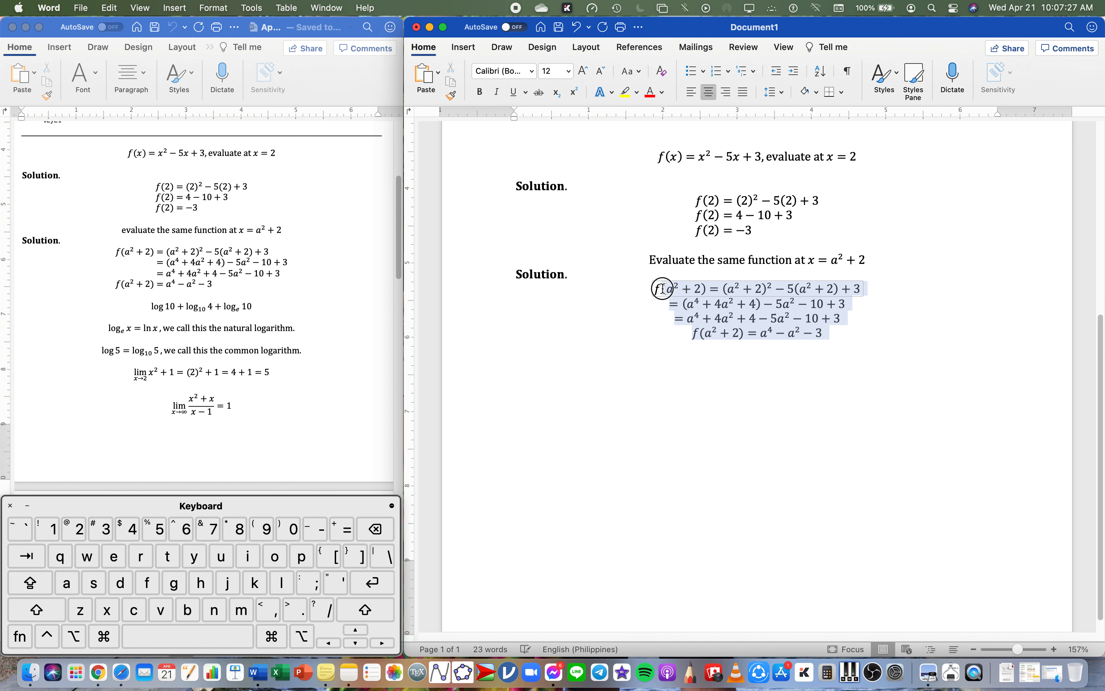
right_click(694, 289)
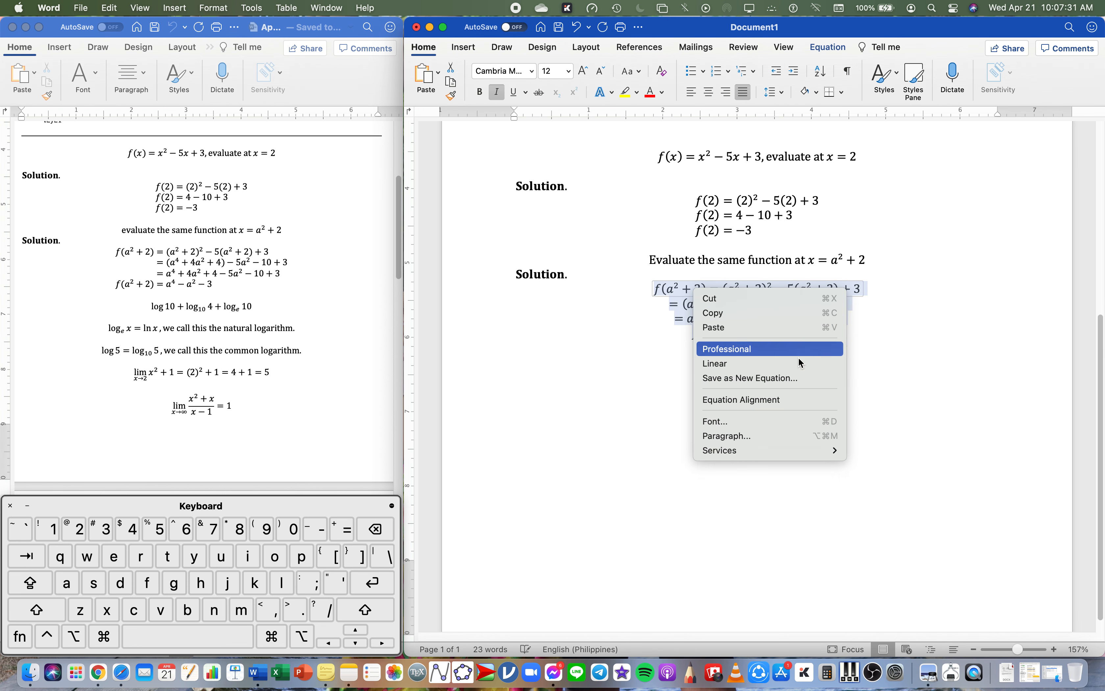
click(787, 399)
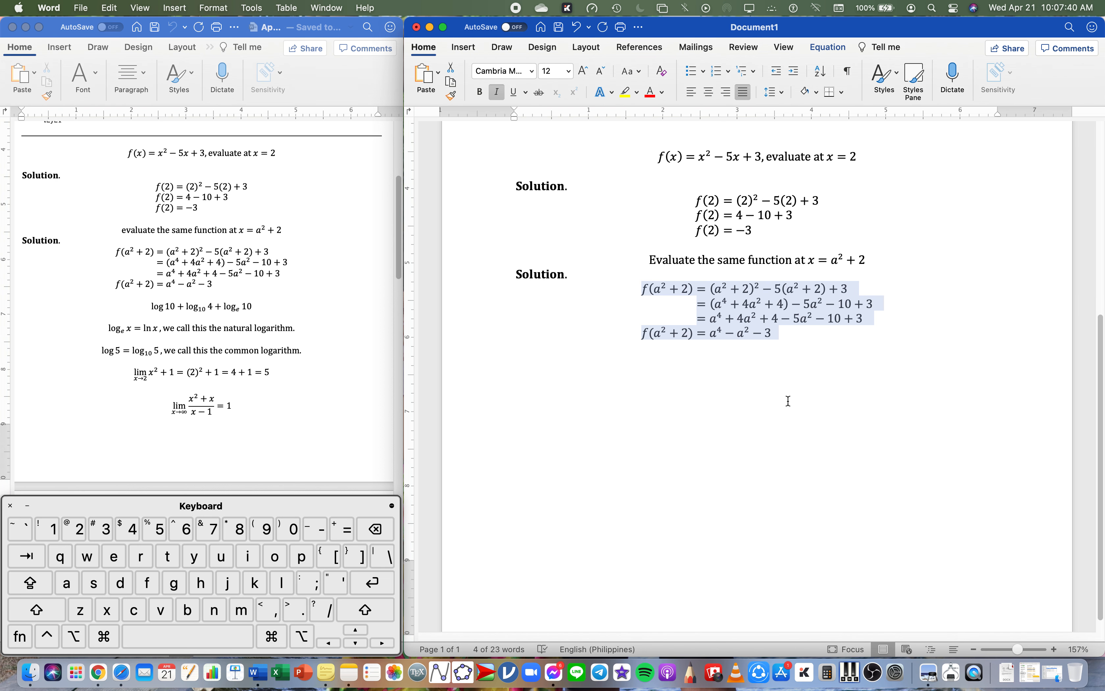
Step: Insert a centred equation below the aligned f(a^2+2) solution, beginning with log 10 + log as functions and starting a subscript on the second log
click(788, 401)
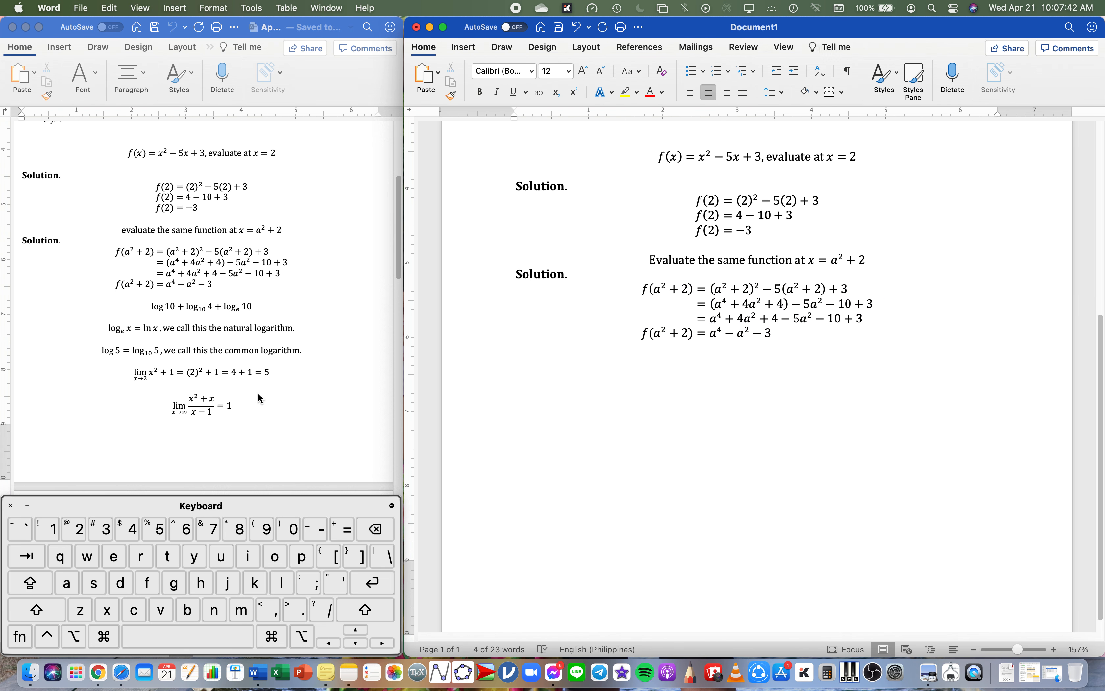
scroll(258, 392, down, 2)
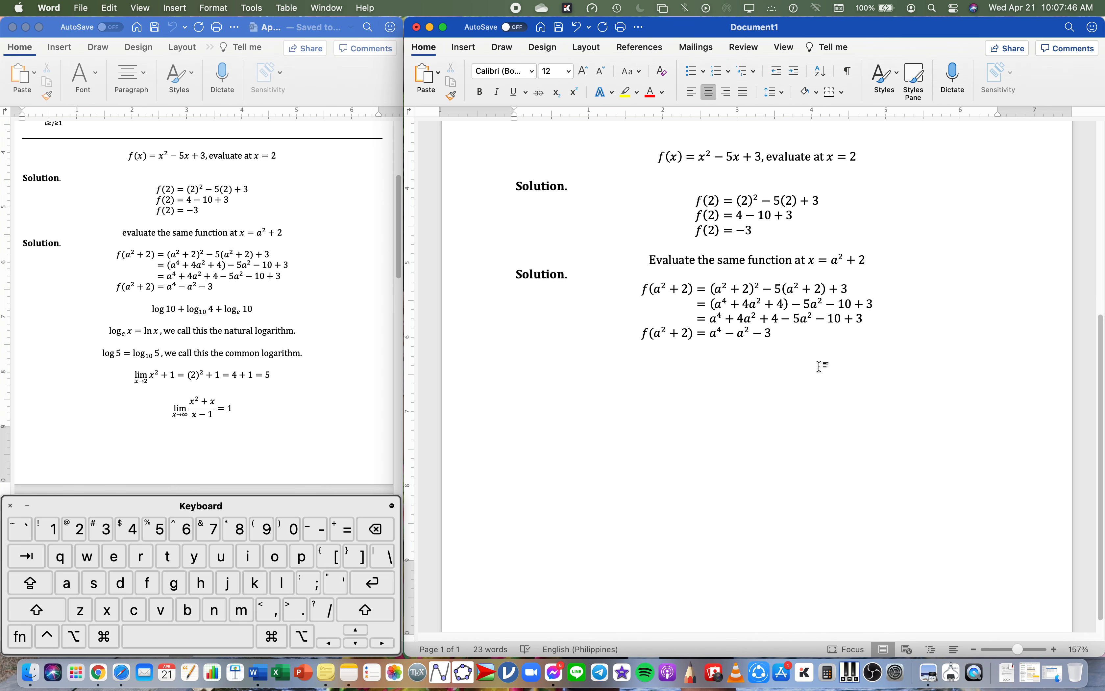
key(ctrl+=)
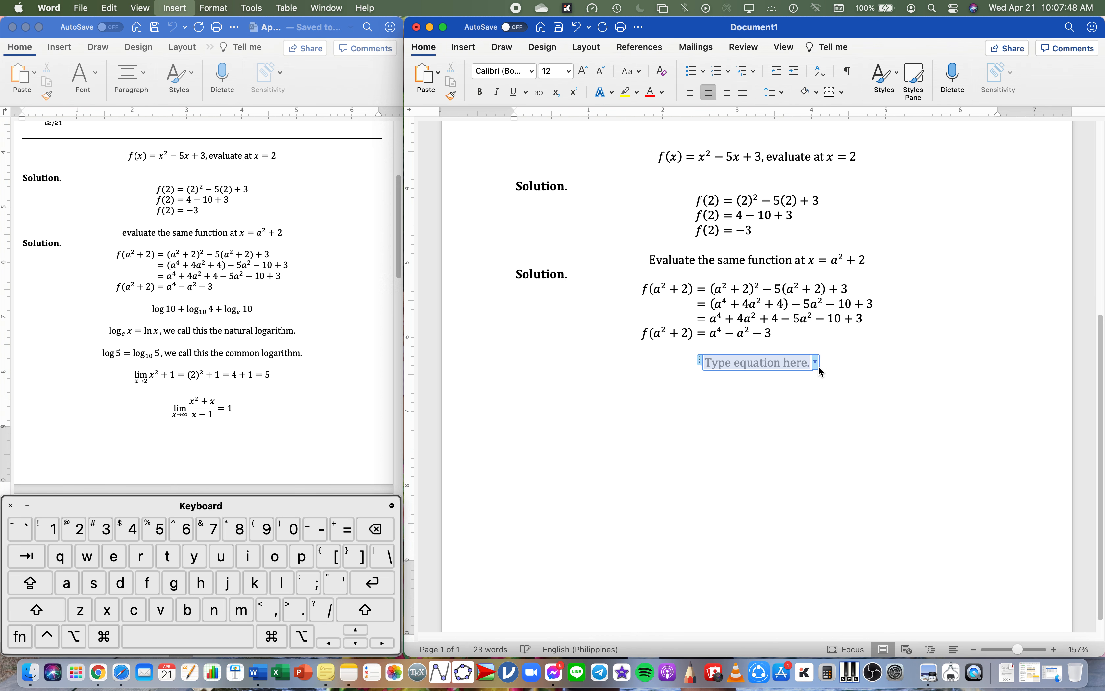
text(log)
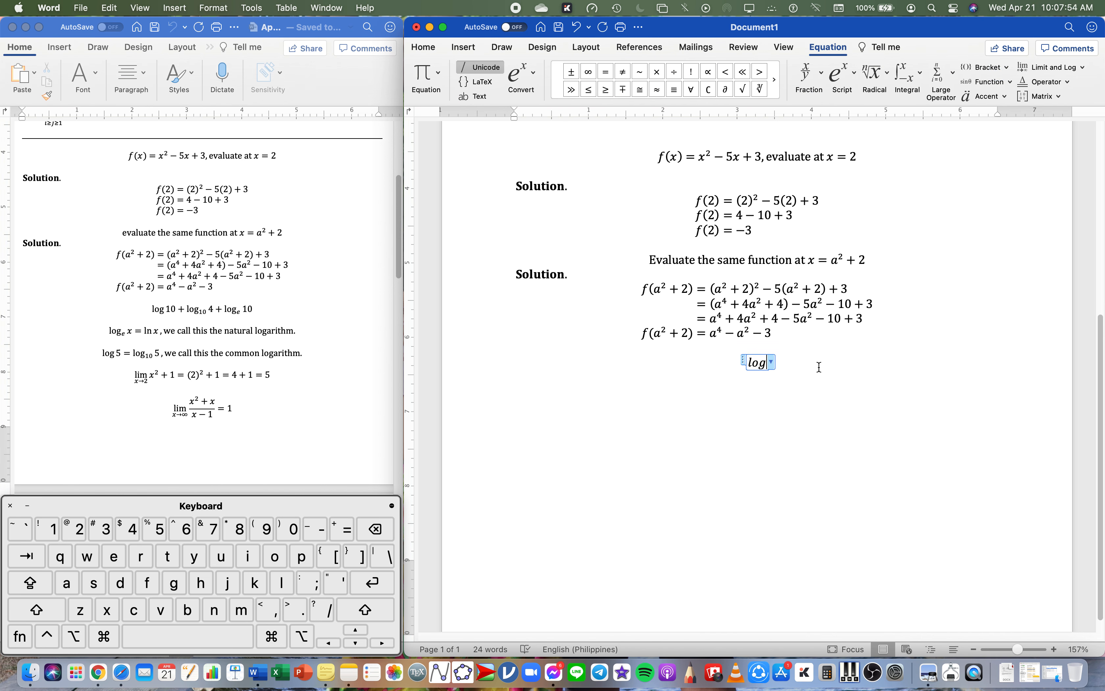
key(space)
text(10)
key(Right)
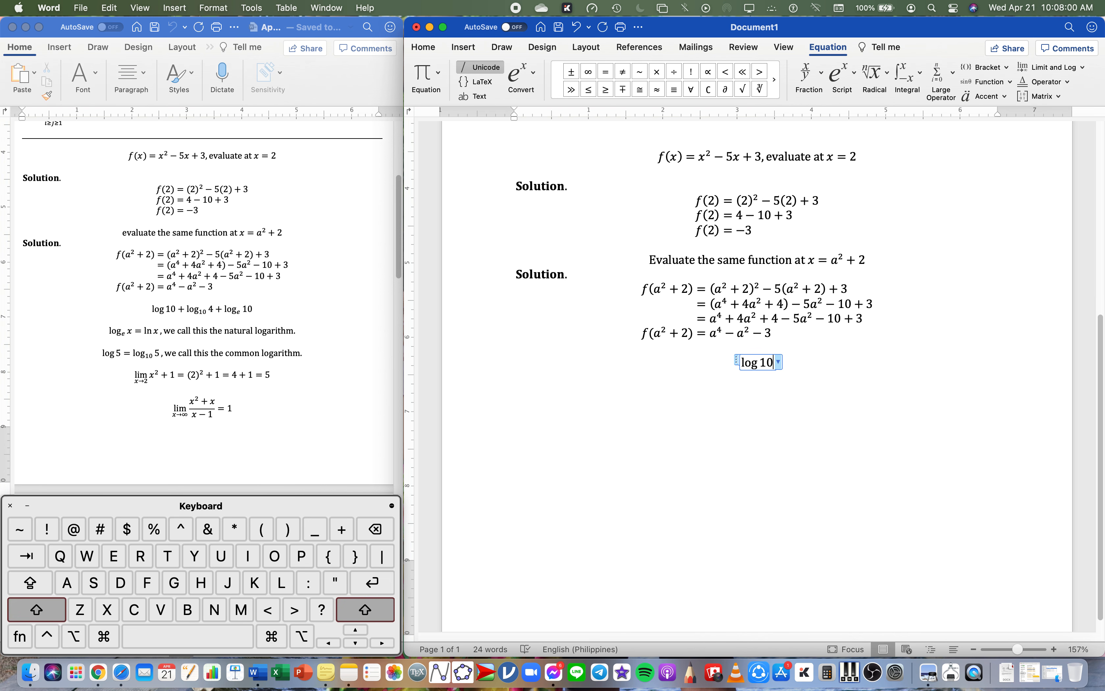
text(+)
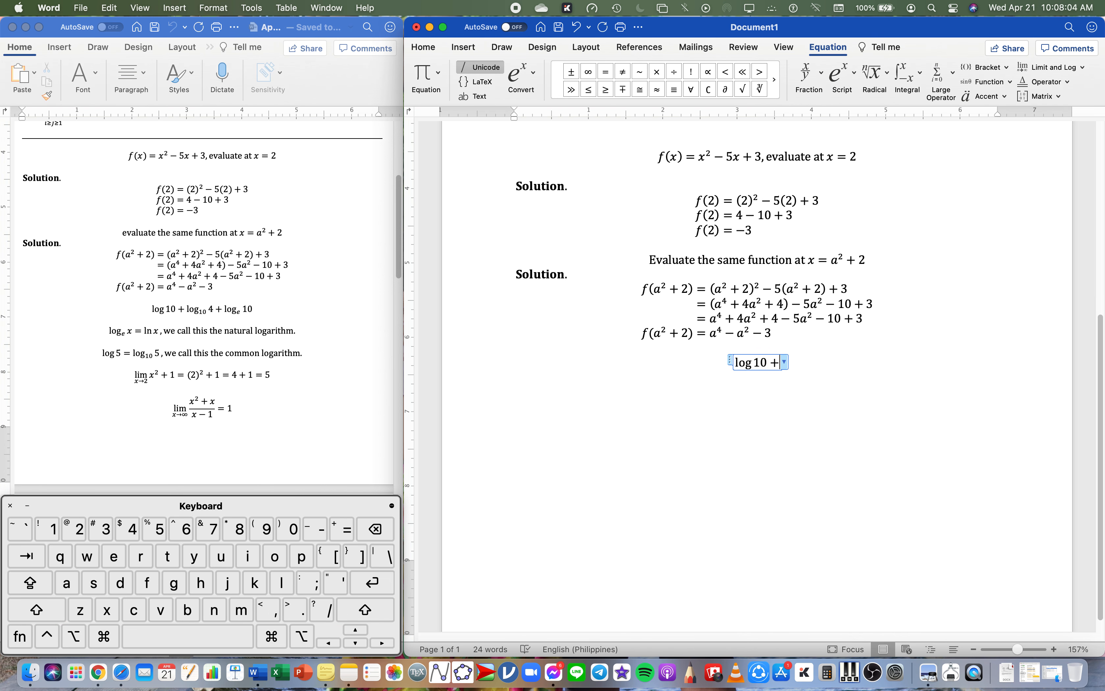
text(log)
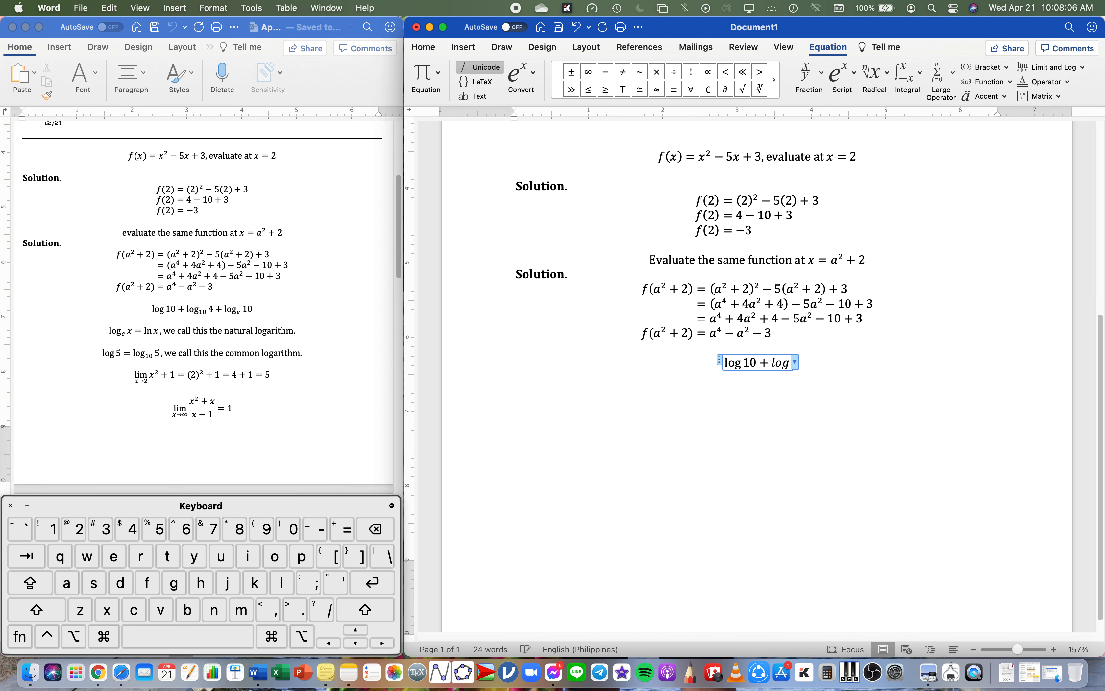
text(_)
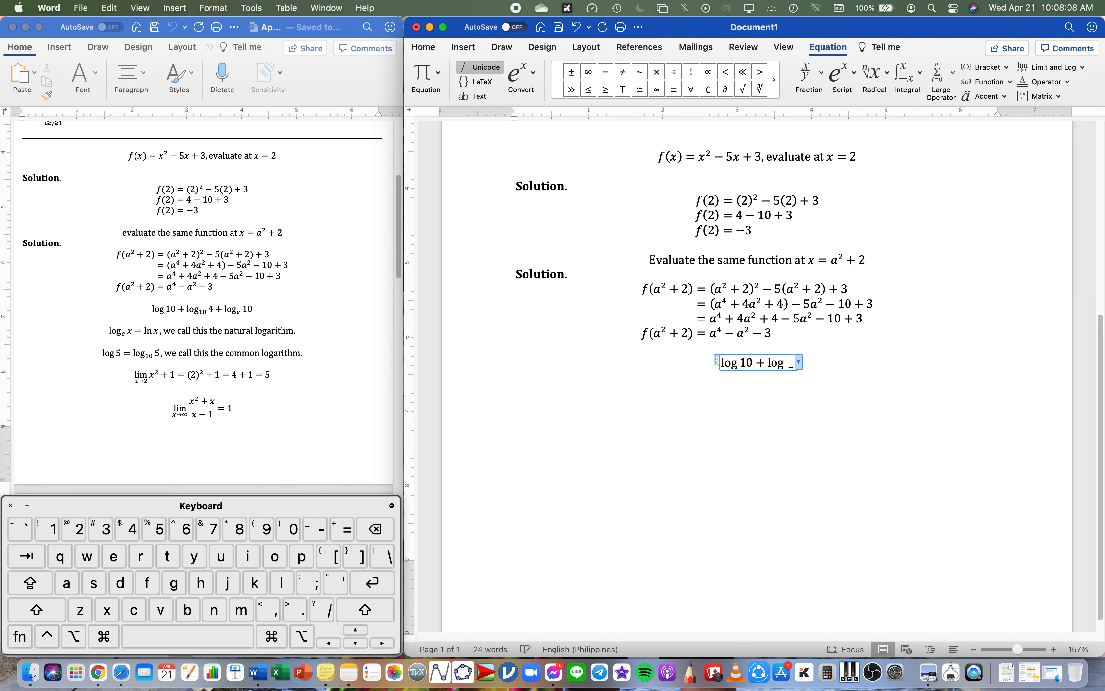
Step: Complete the logarithm equation so it reads log₁₀ 4 + logₑ 10 after the leading log 10 term
text(10)
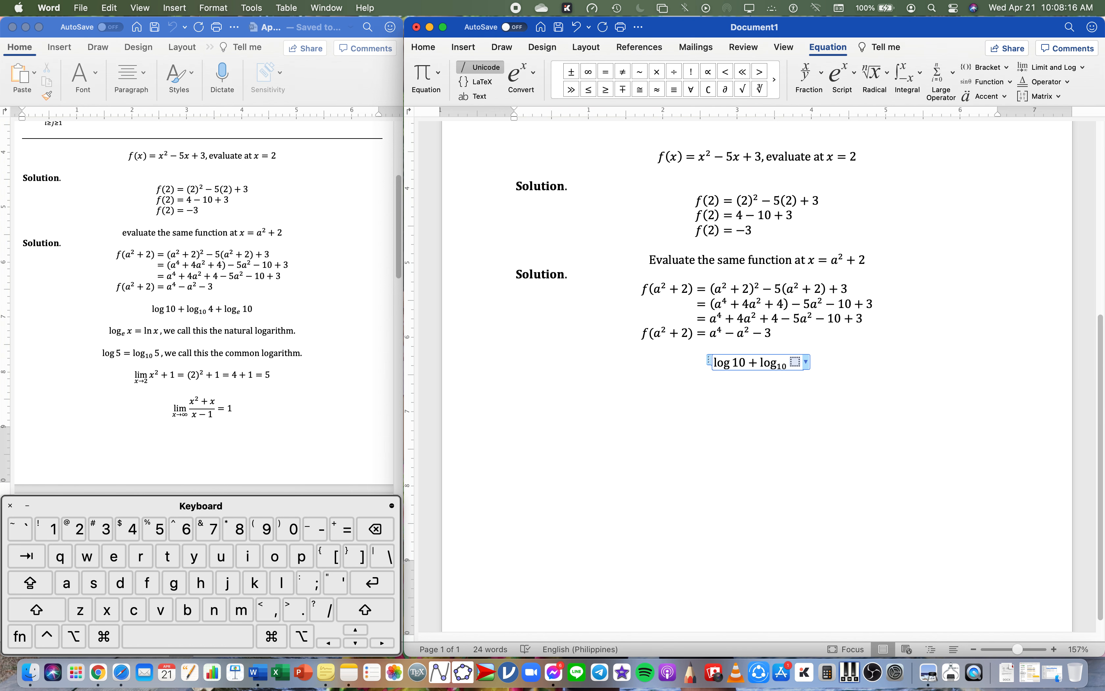
text(4 +)
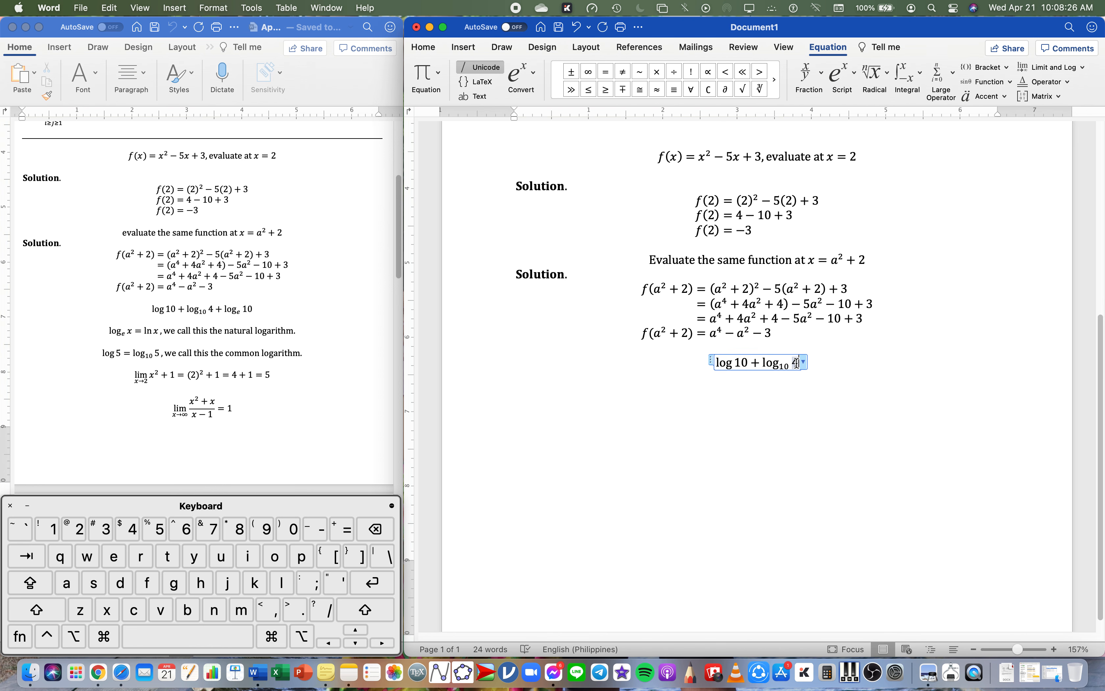
text(+)
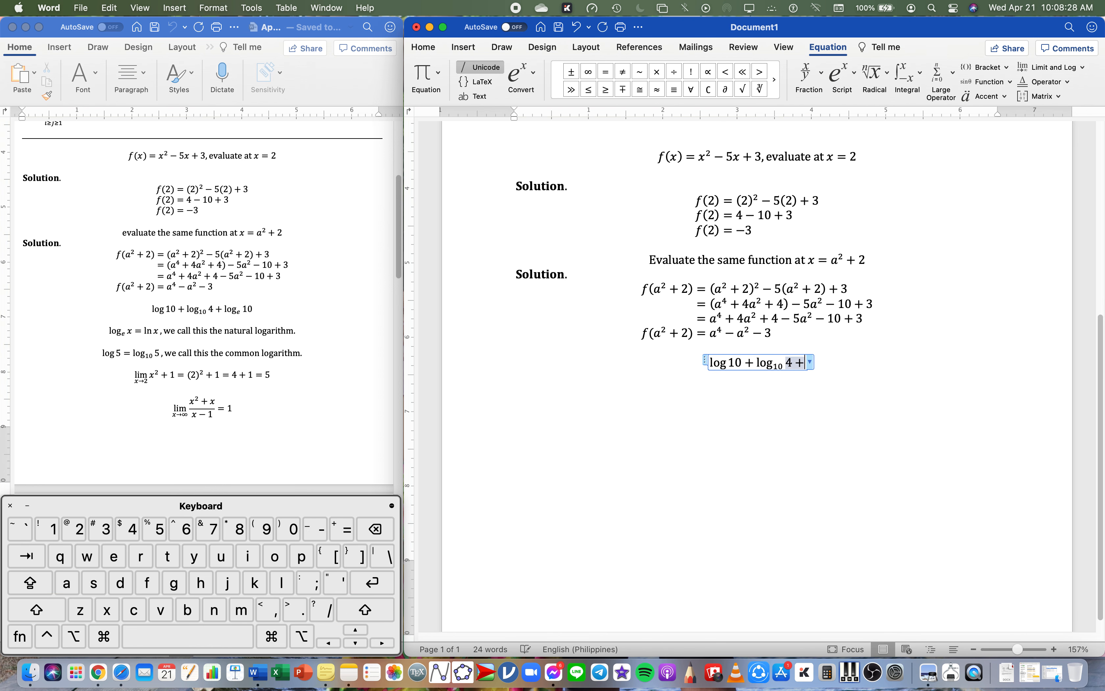
key(BackSpace)
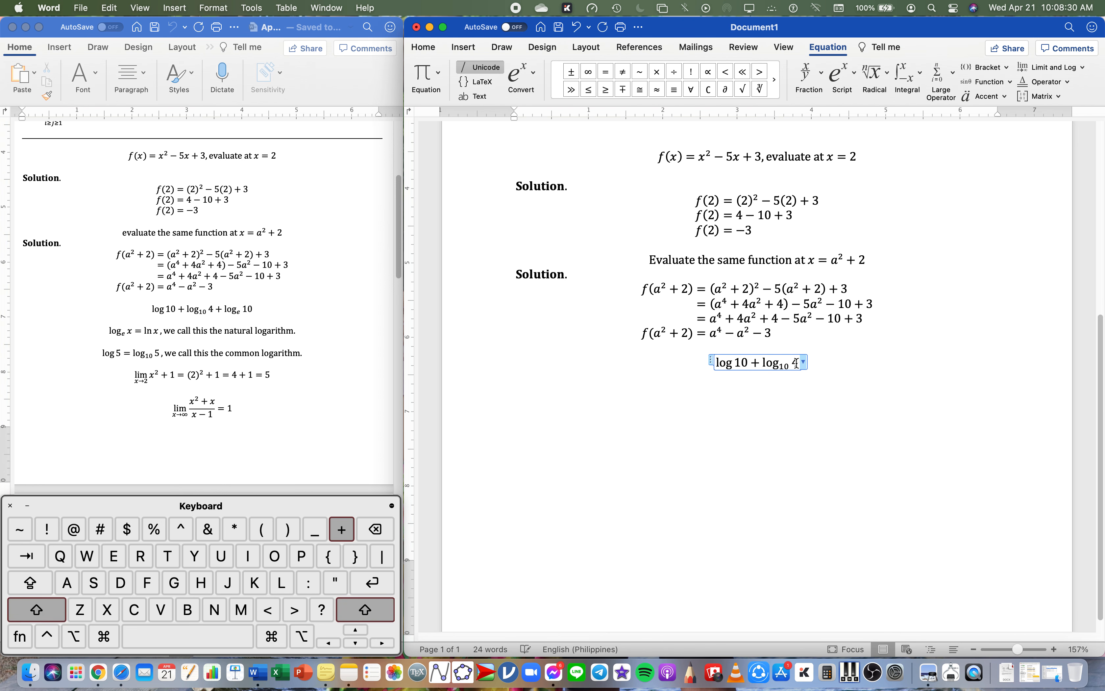
text(+ log _e)
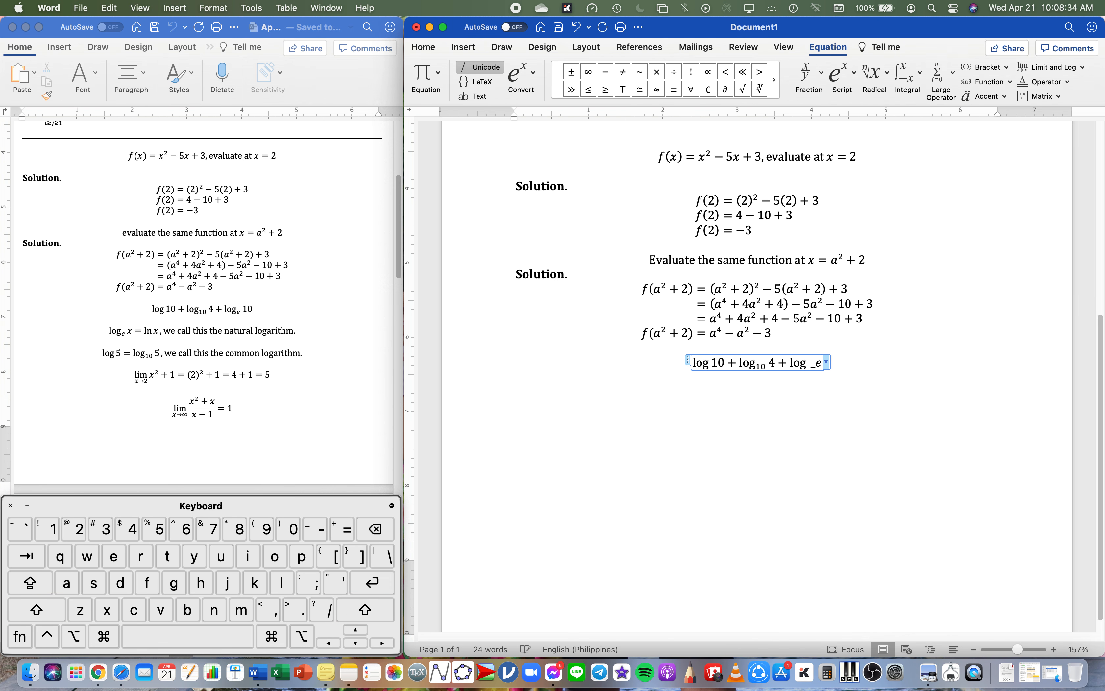
key(space)
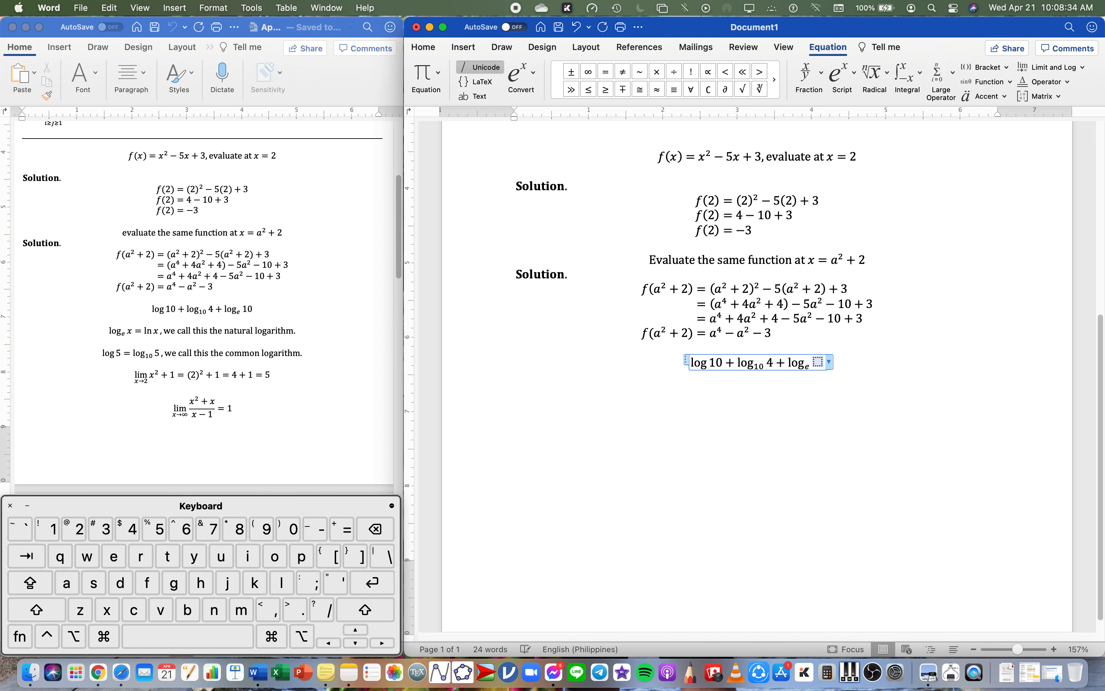
text(10)
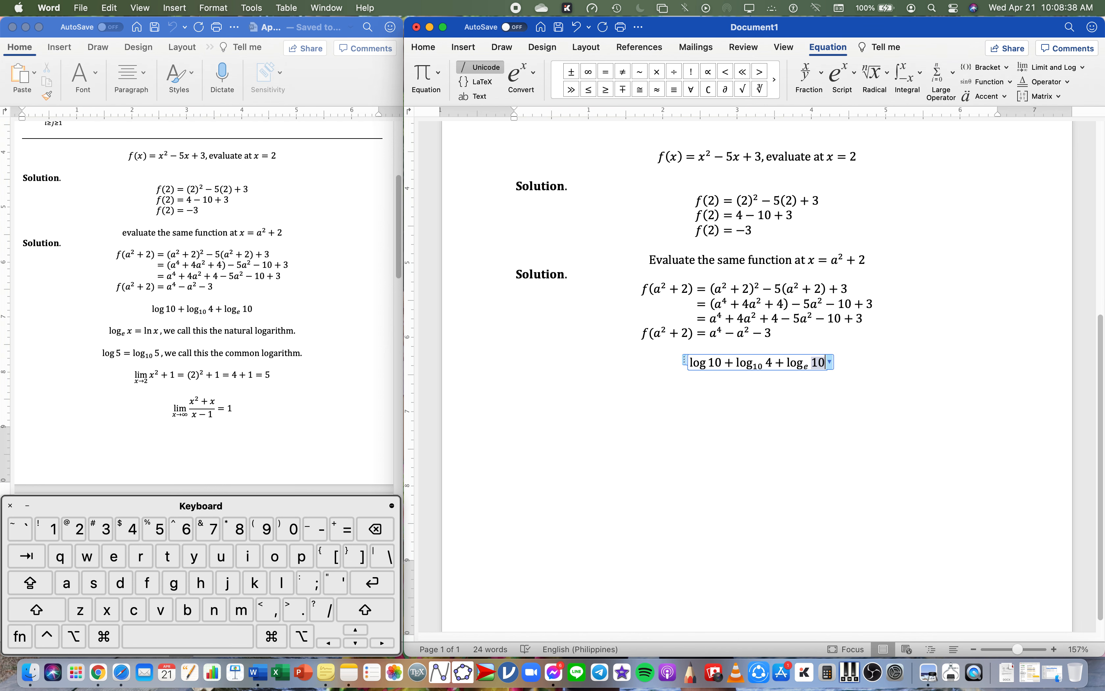
key(Right)
key(Right)
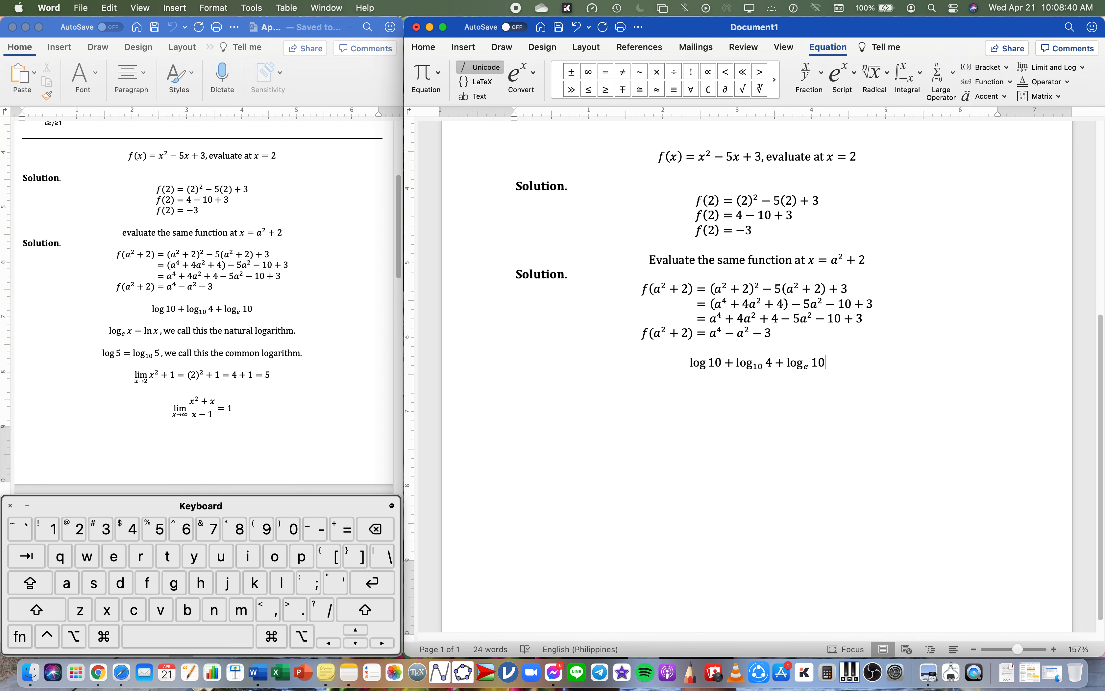
Step: Insert a new equation on the line below reading logₑ x = ln x
key(Return)
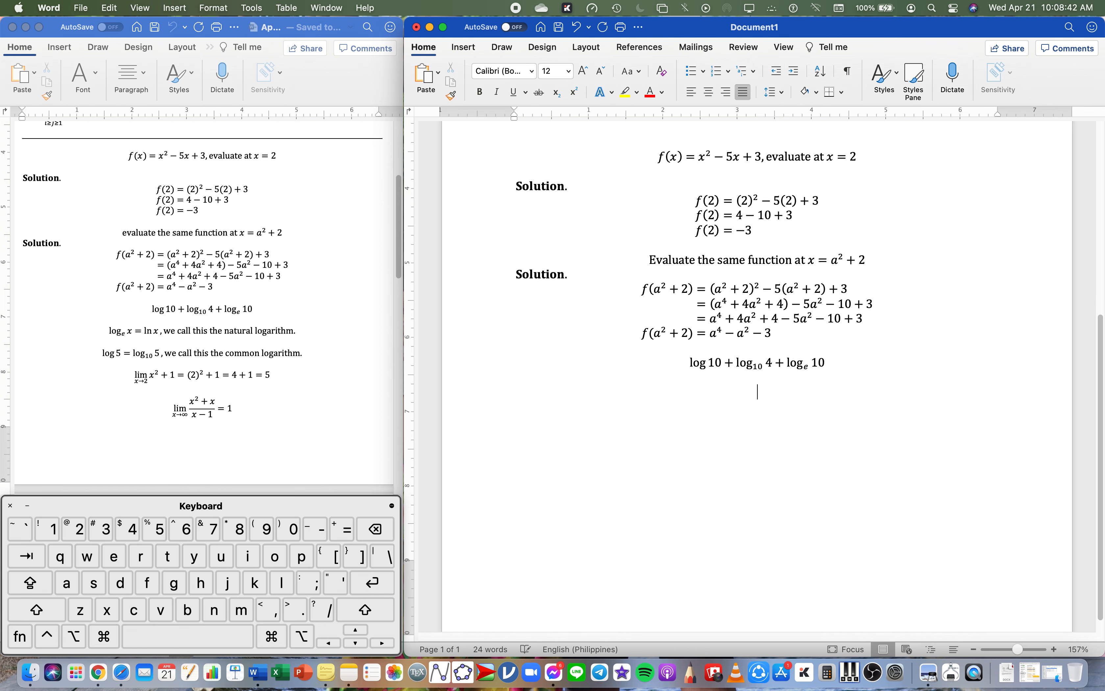
key(ctrl+=)
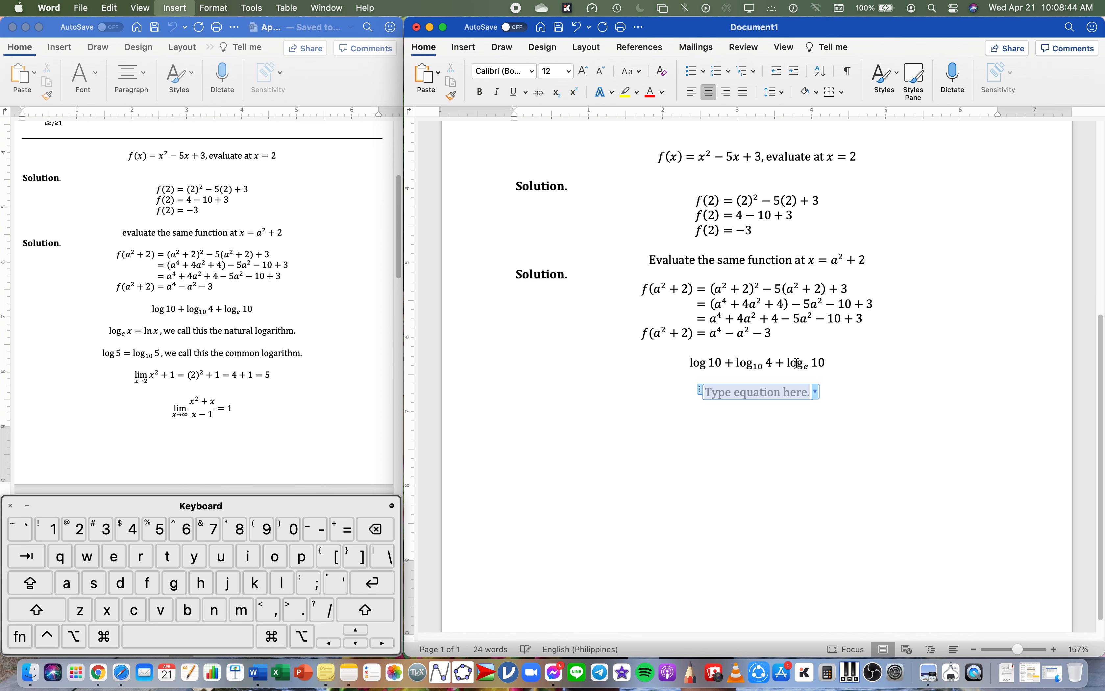
text(log_)
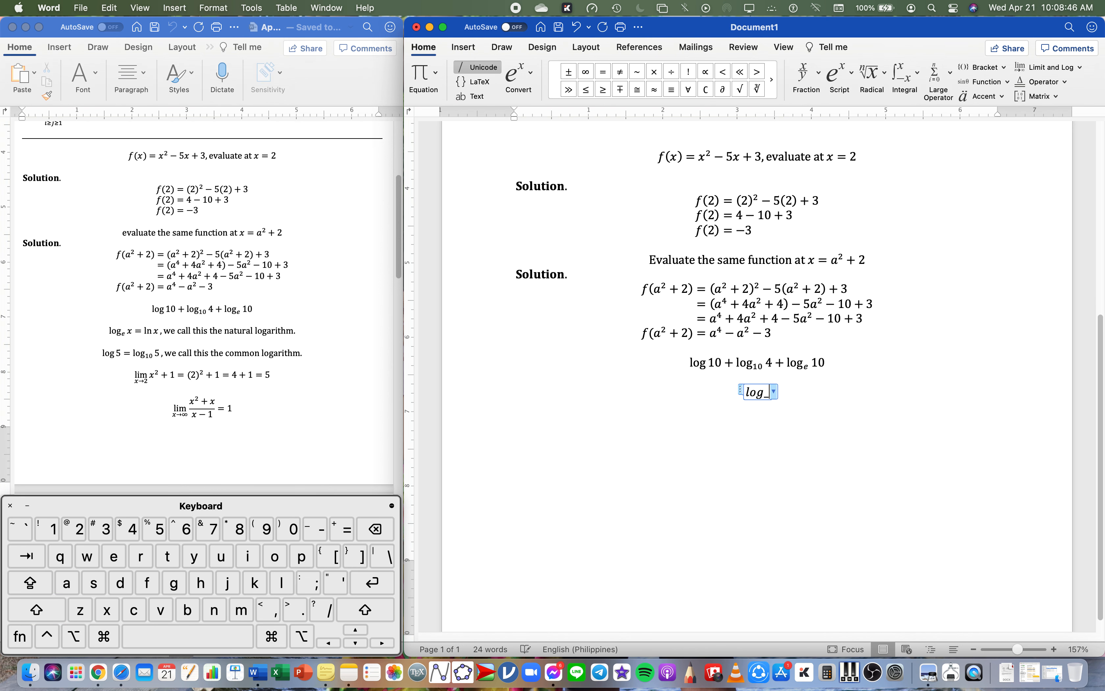
text(e x = )
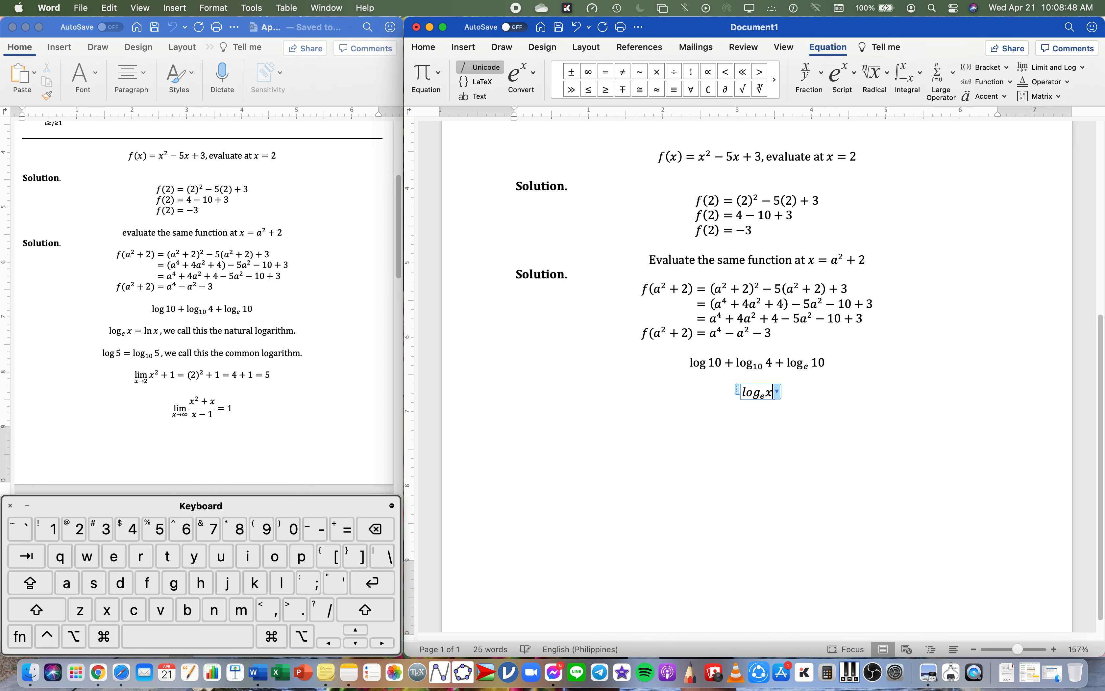
text(ln)
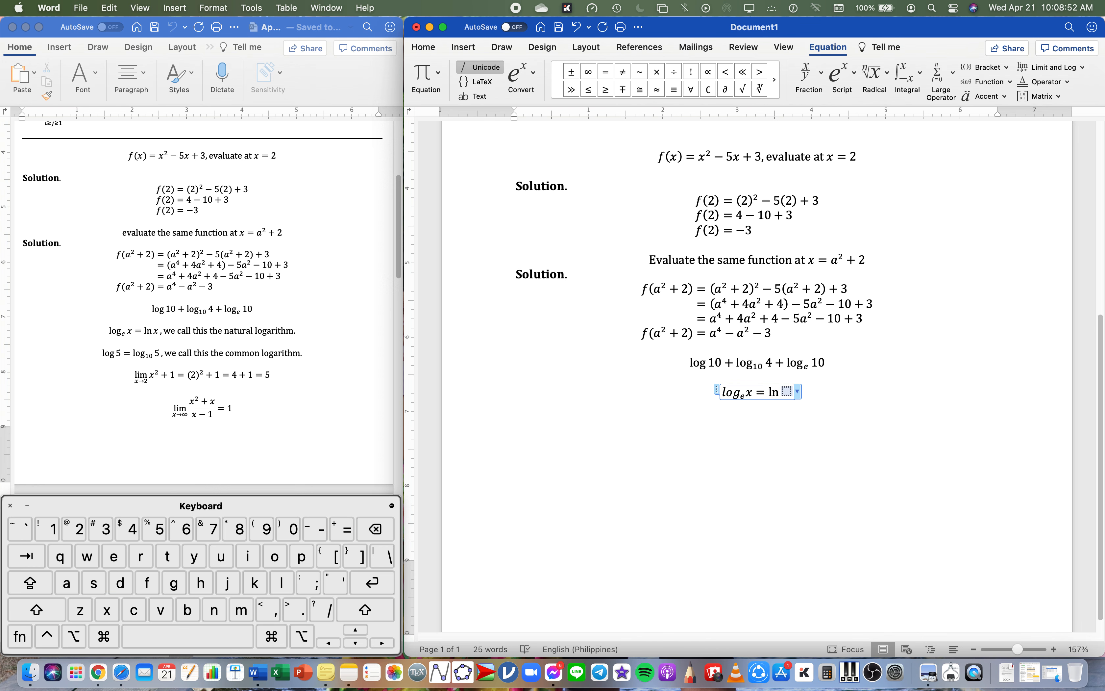
text( x)
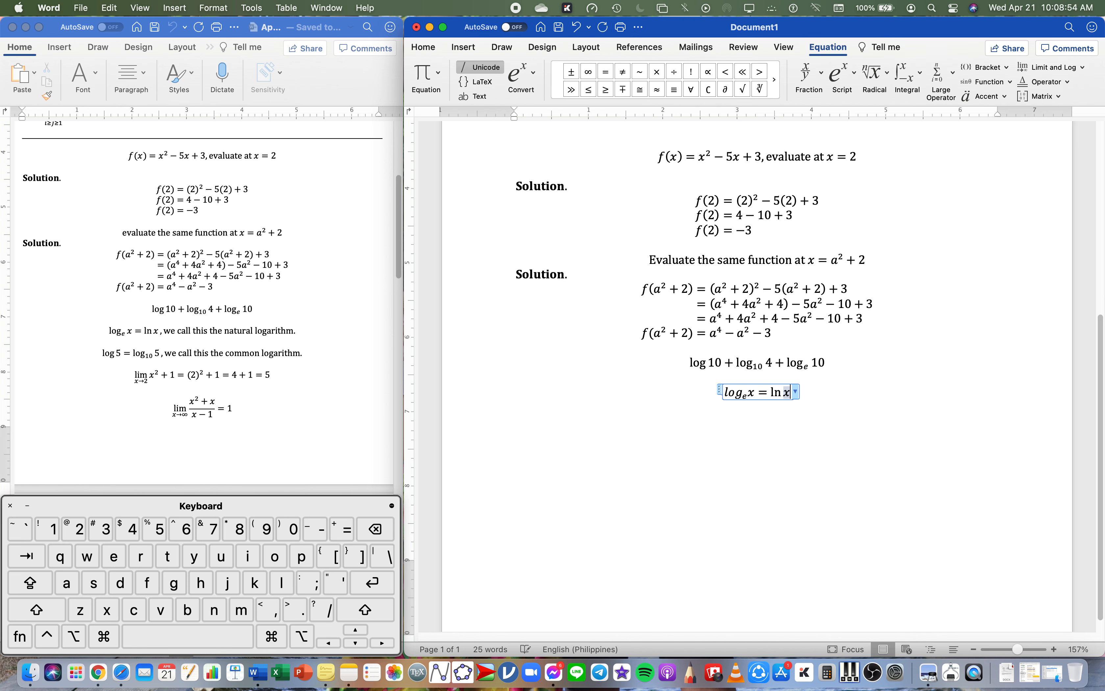
Step: Append the text ", we call this the natural logarithm" after ln x in the same equation
key(Right)
text(,)
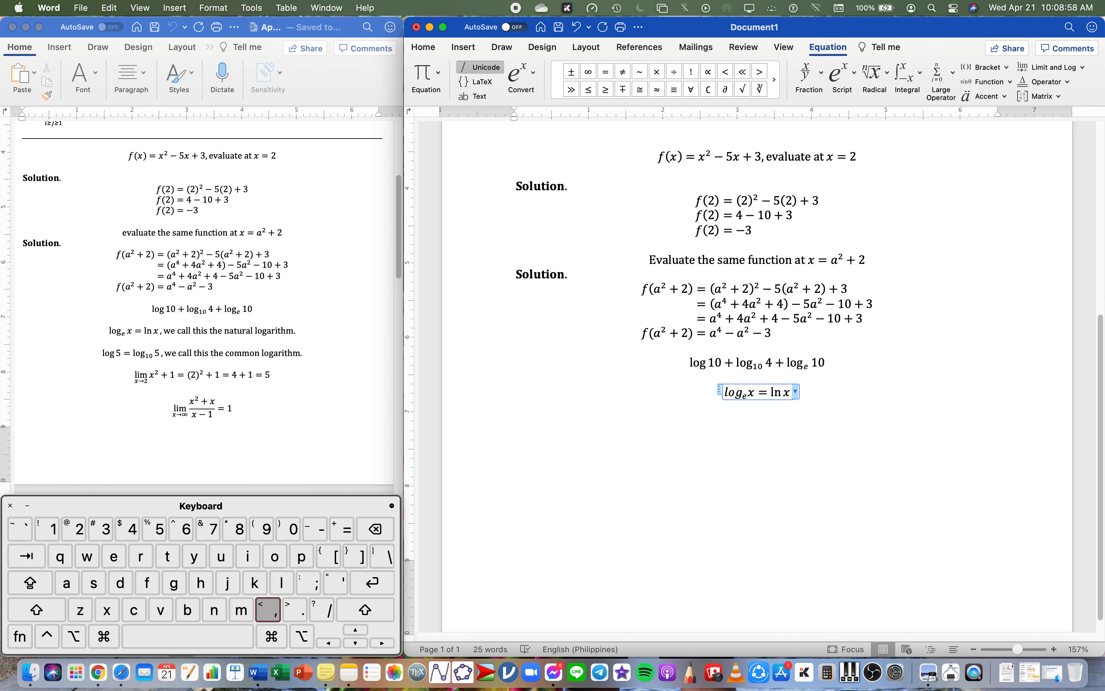
text( we ca)
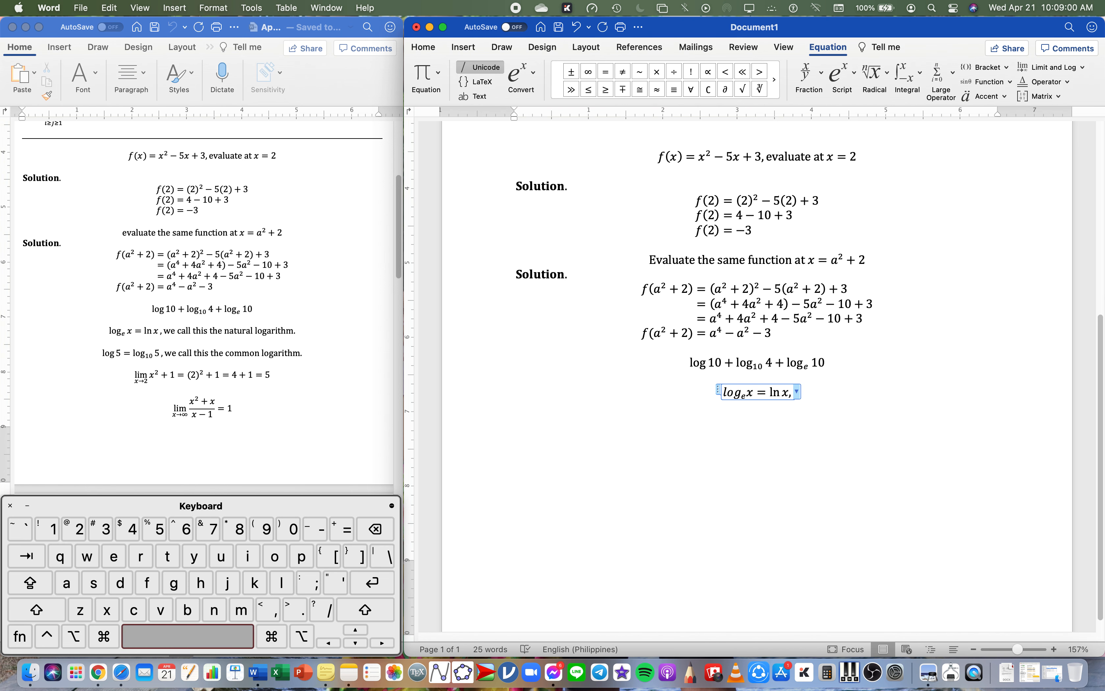
text(ll)
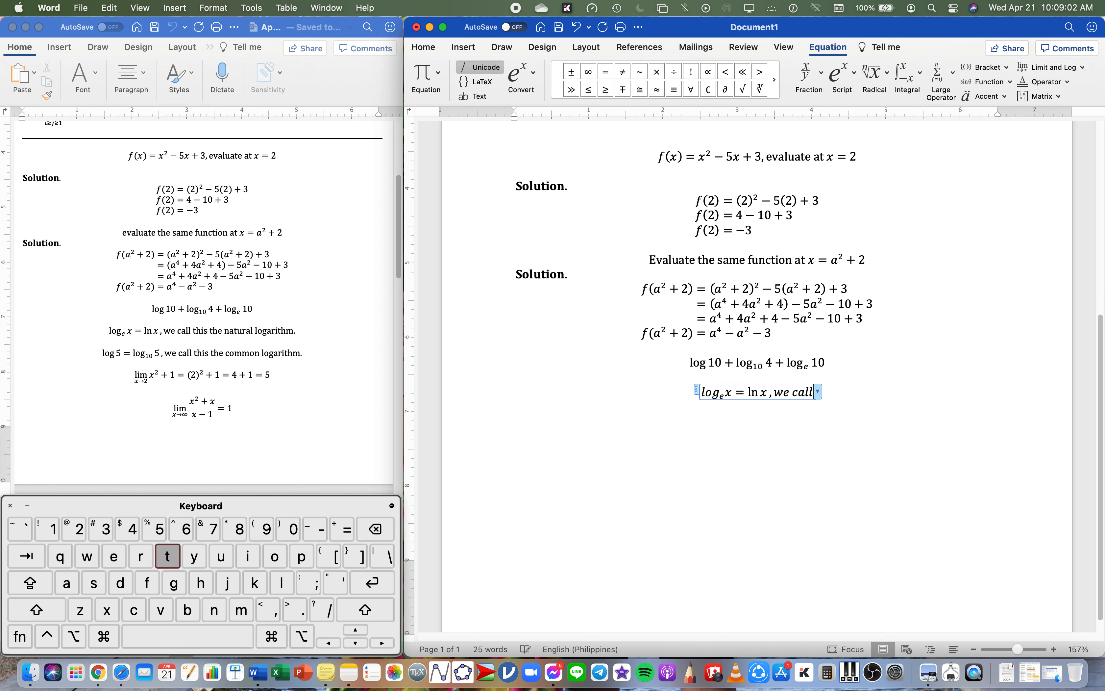
text( this )
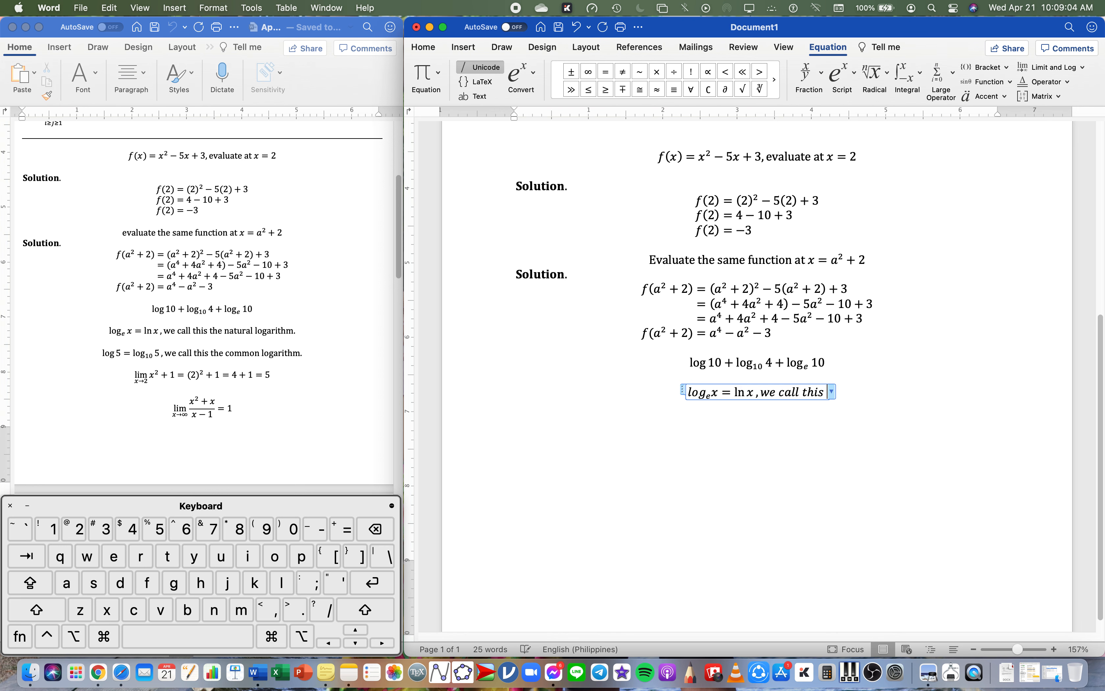
text(the natura)
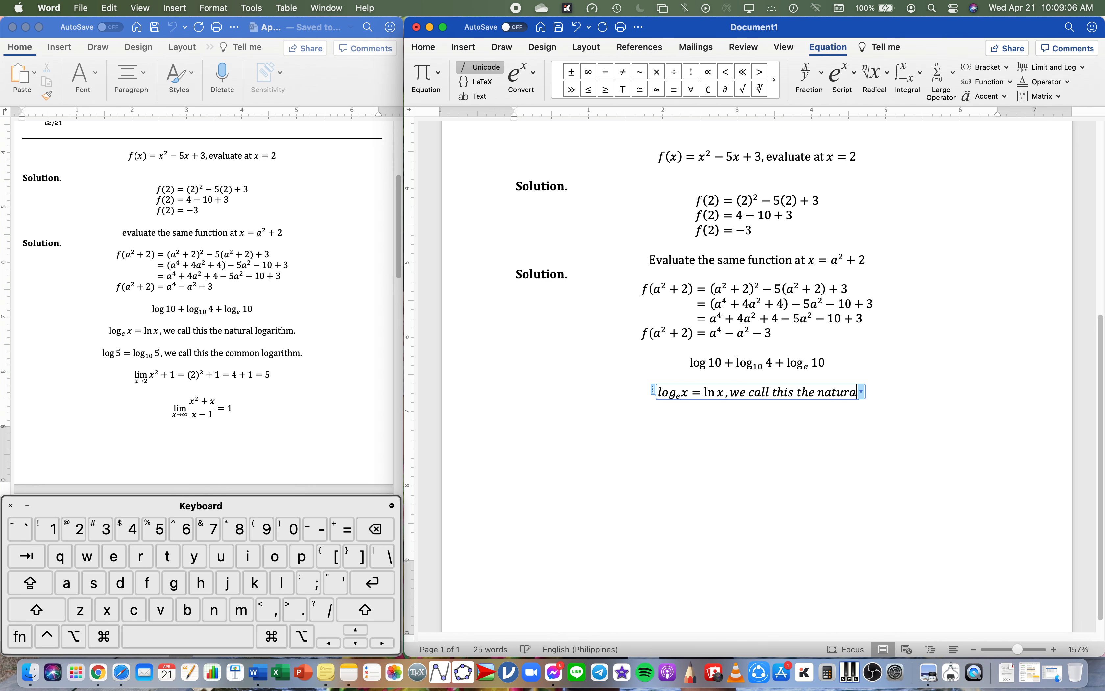
text(l logarit)
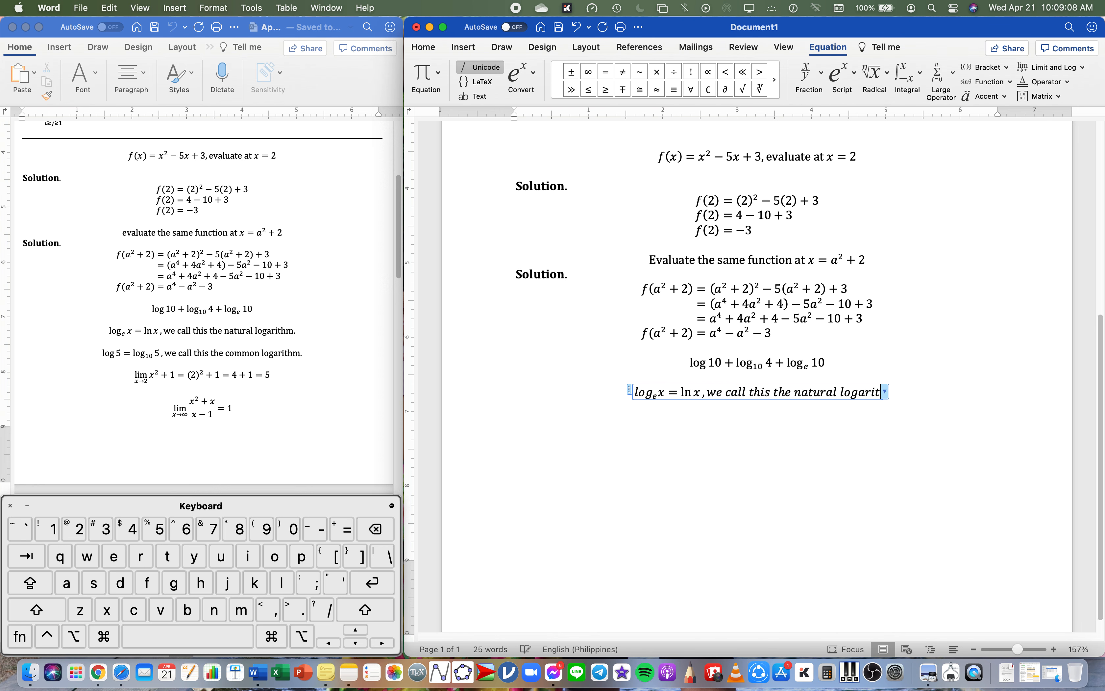
text(hm)
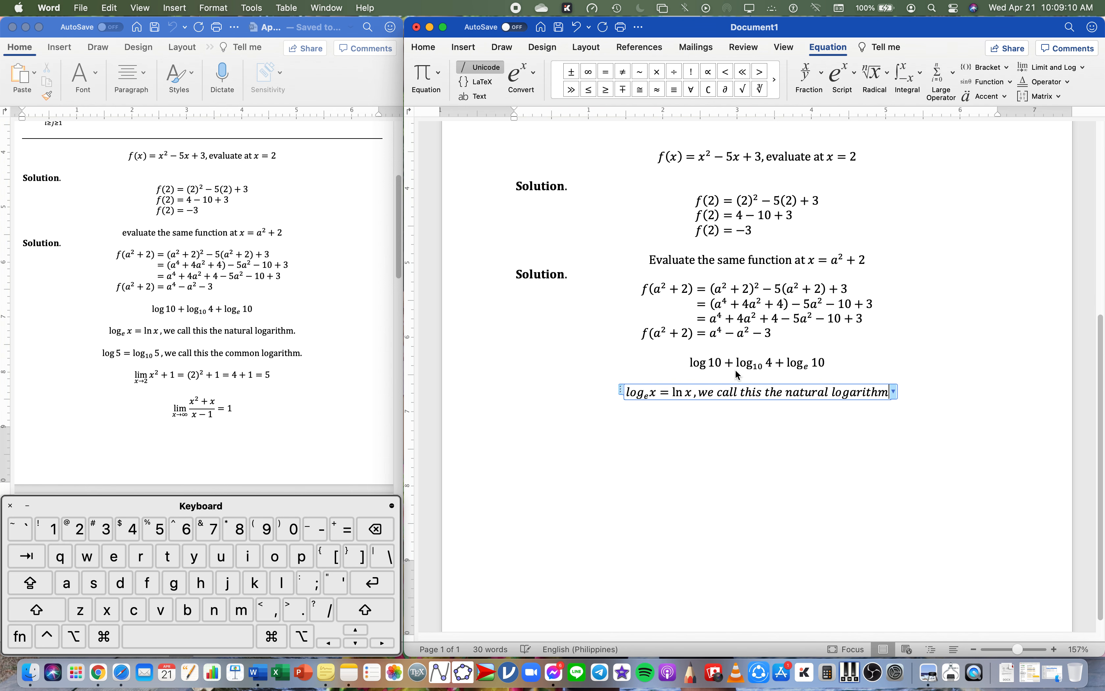
Step: Remove the italics from the phrase "we call this the natural logarithm" in the equation
drag(701, 388, 833, 386)
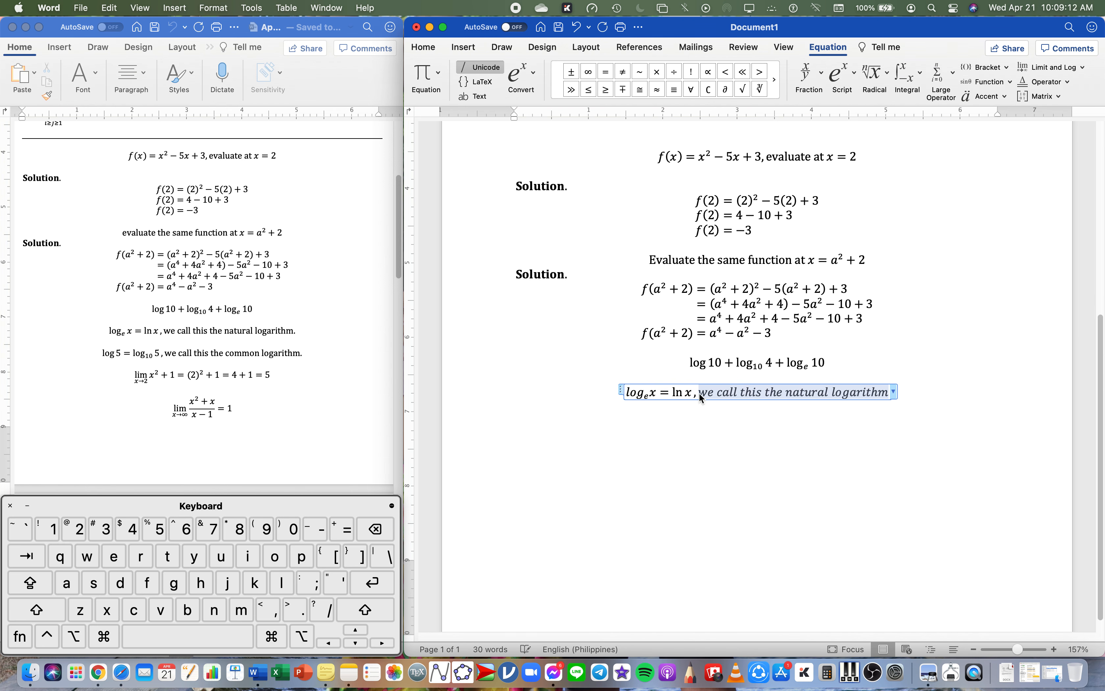
key(super+i)
key(Right)
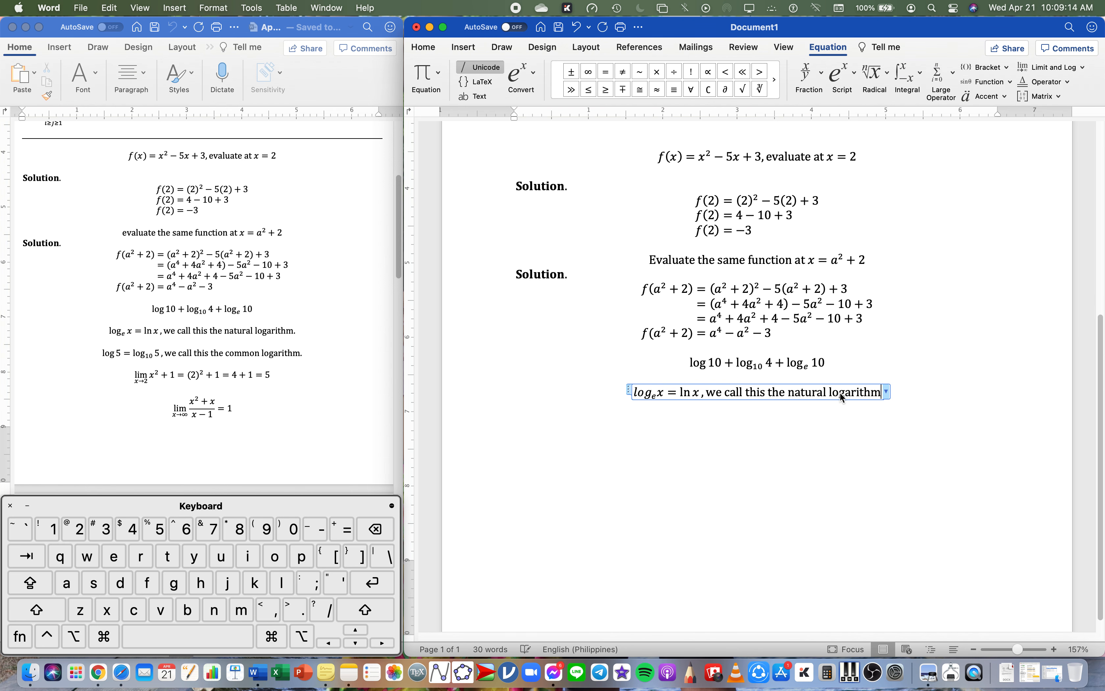
Step: Insert another equation below the natural logarithm line reading log 5 = log₁₀ 5
key(Return)
key(Return)
key(ctrl+equal)
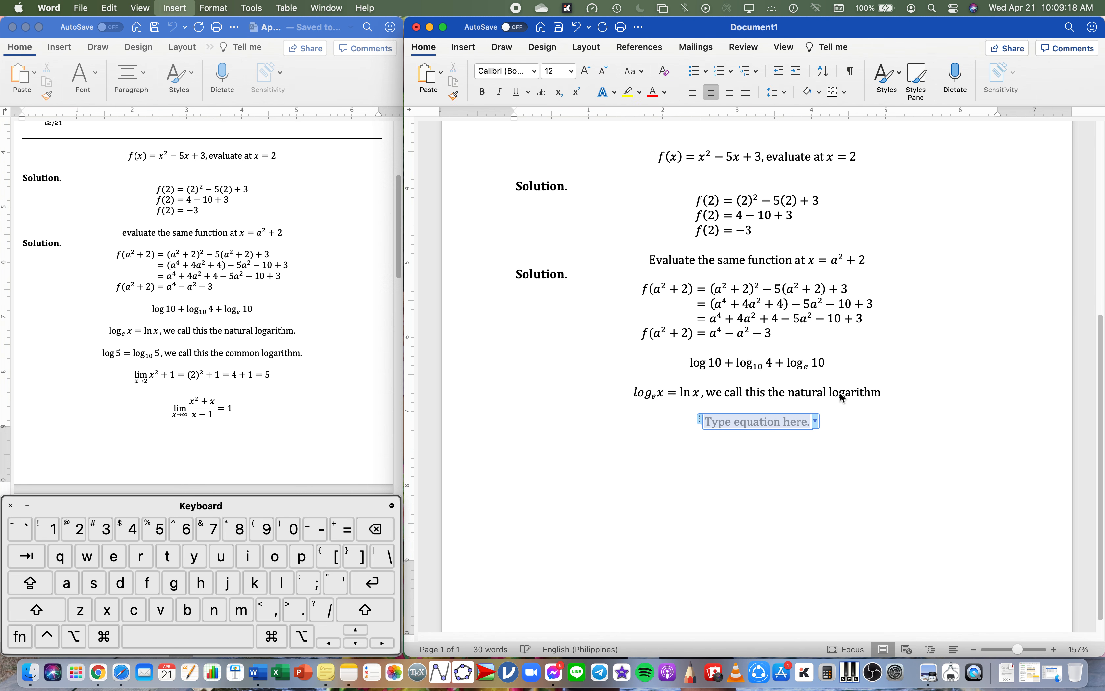
text(log)
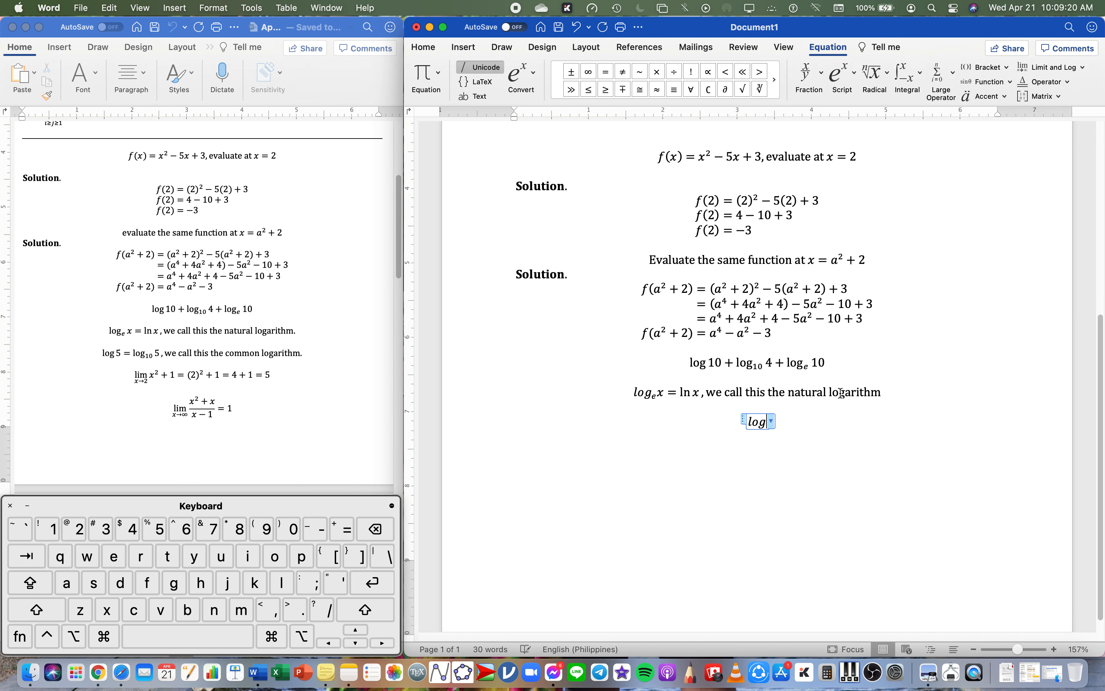
text( 5=)
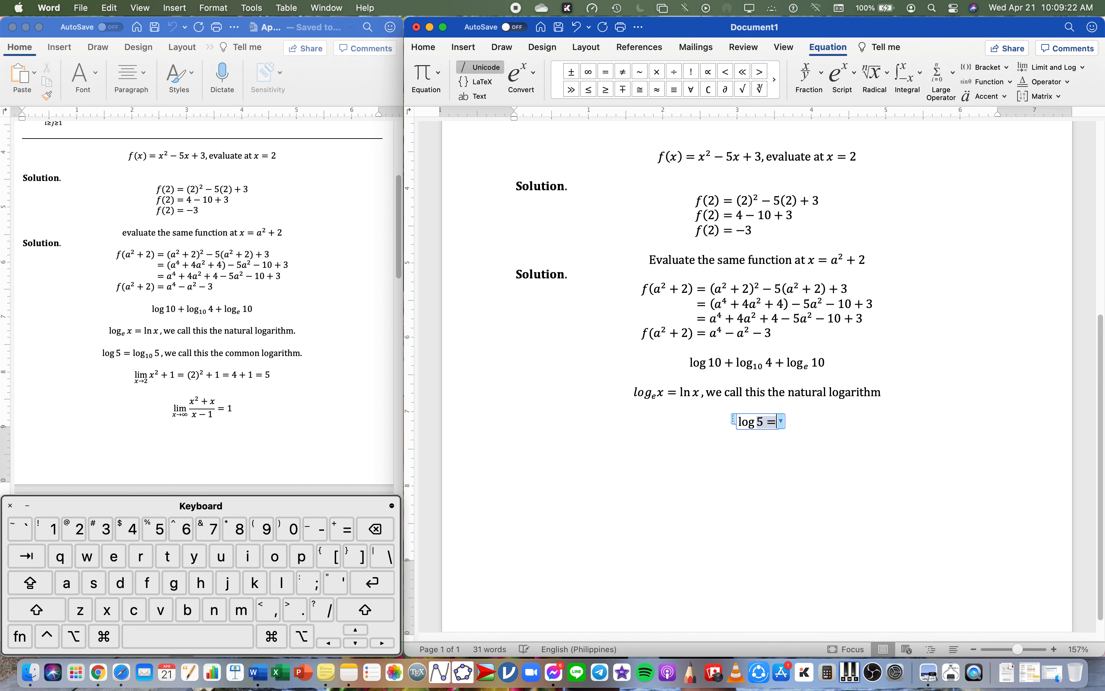
text(log_)
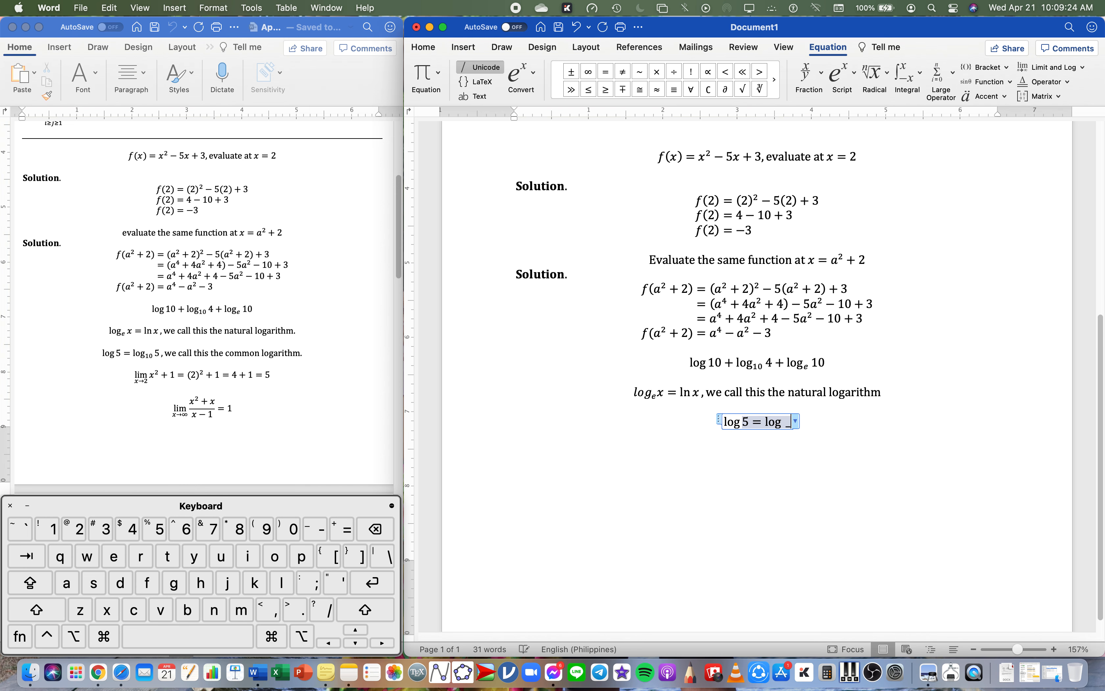
text(10)
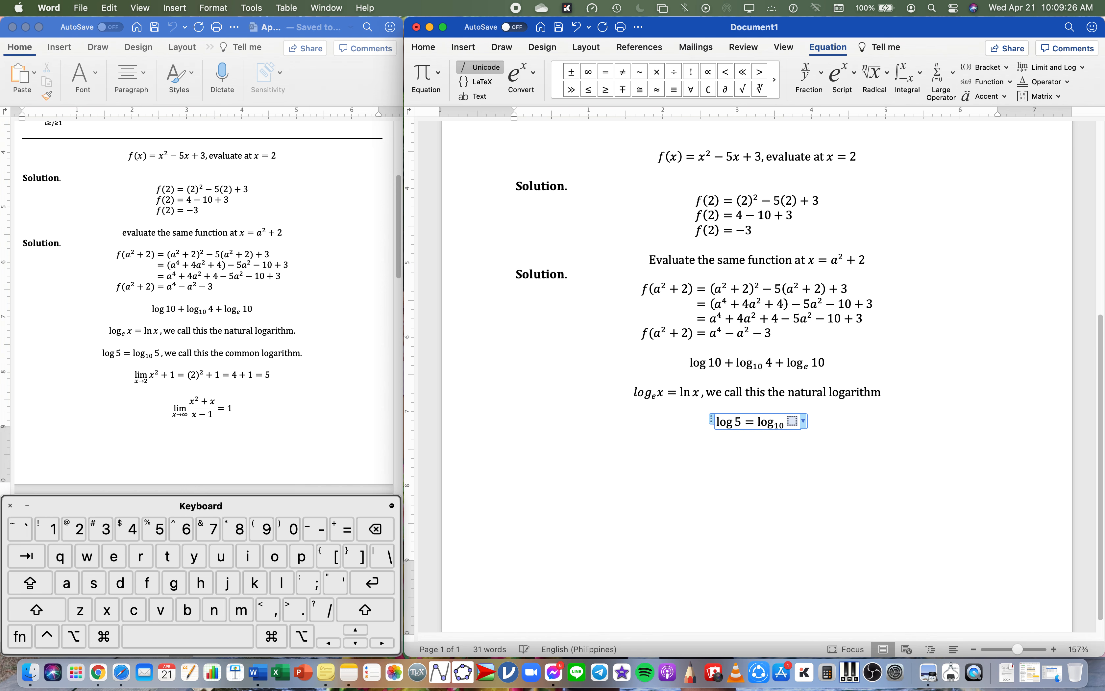
text(5,)
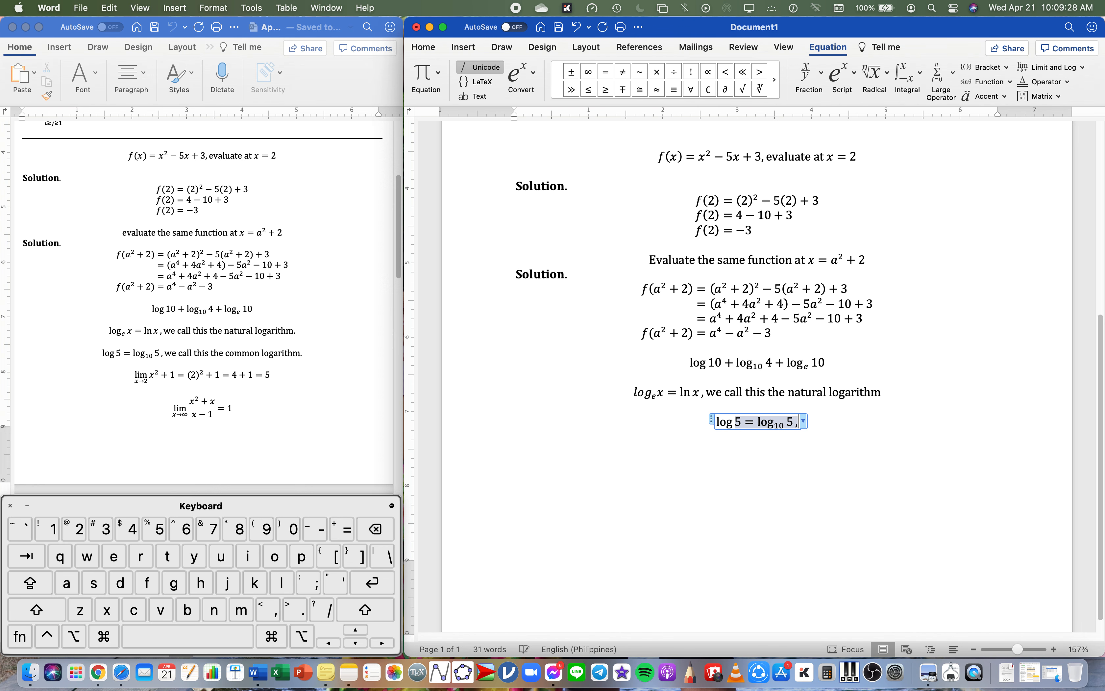
key(BackSpace)
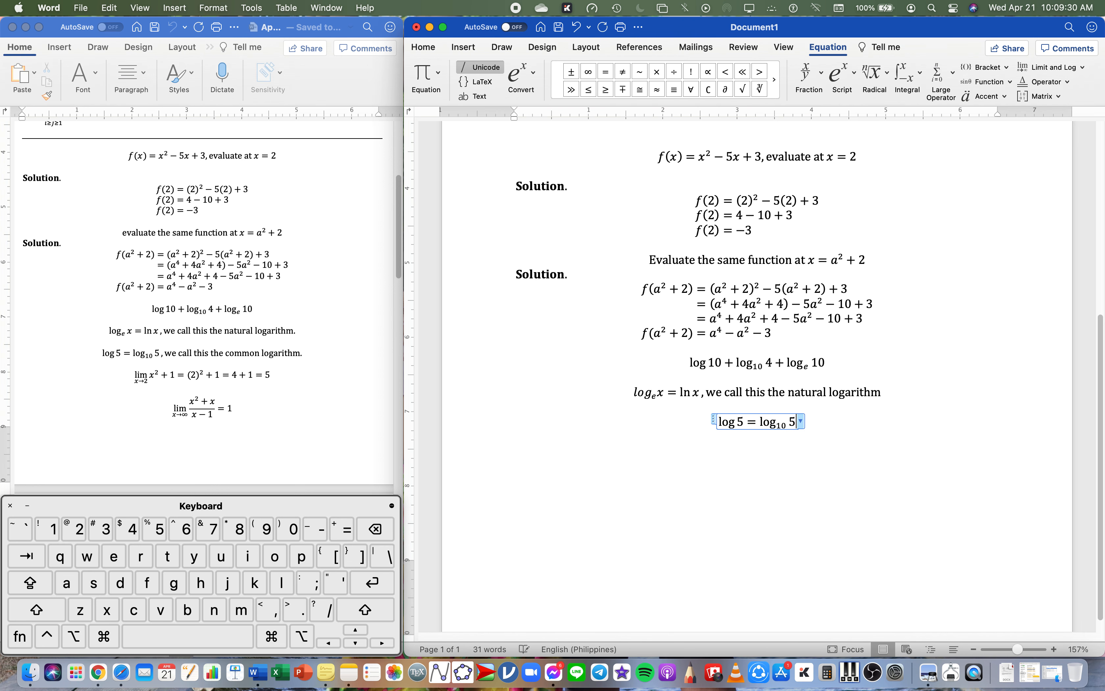
Step: Append the text ", we call this" after log₁₀ 5 in the log 5 equation
text(, we ca)
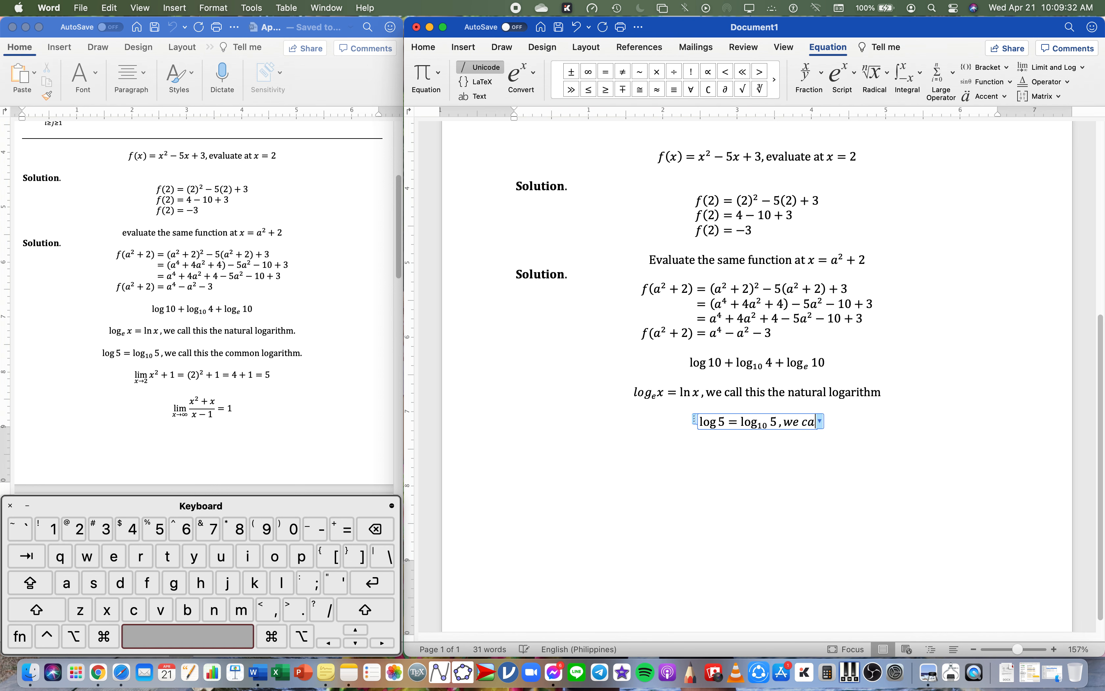
text(ll this)
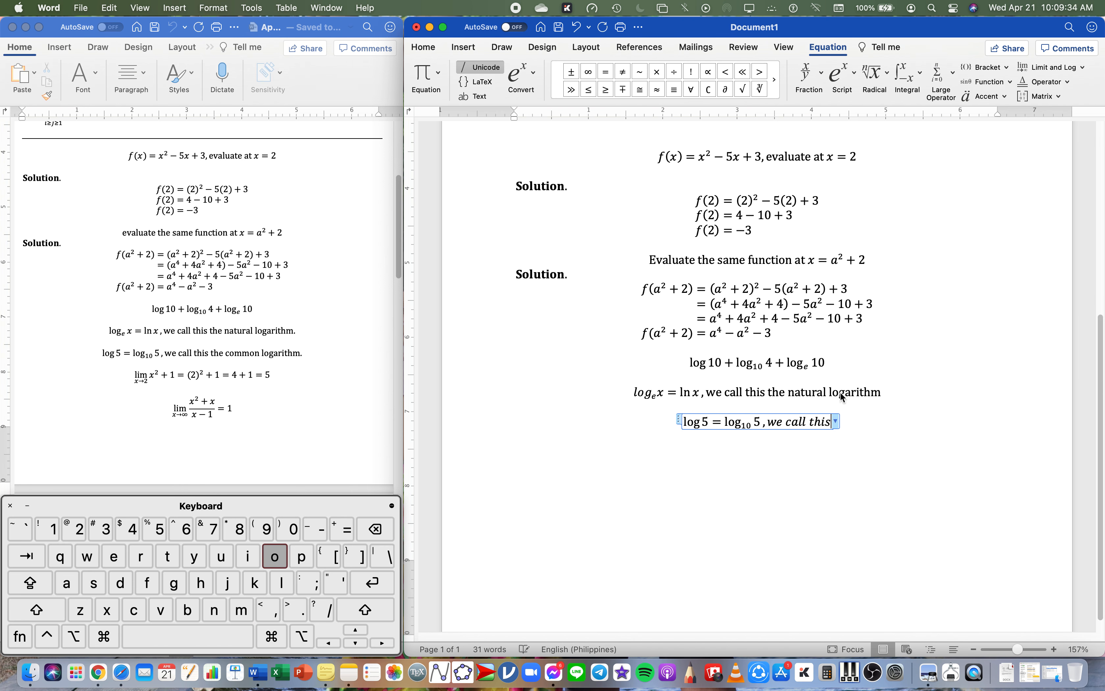
text( arithe co)
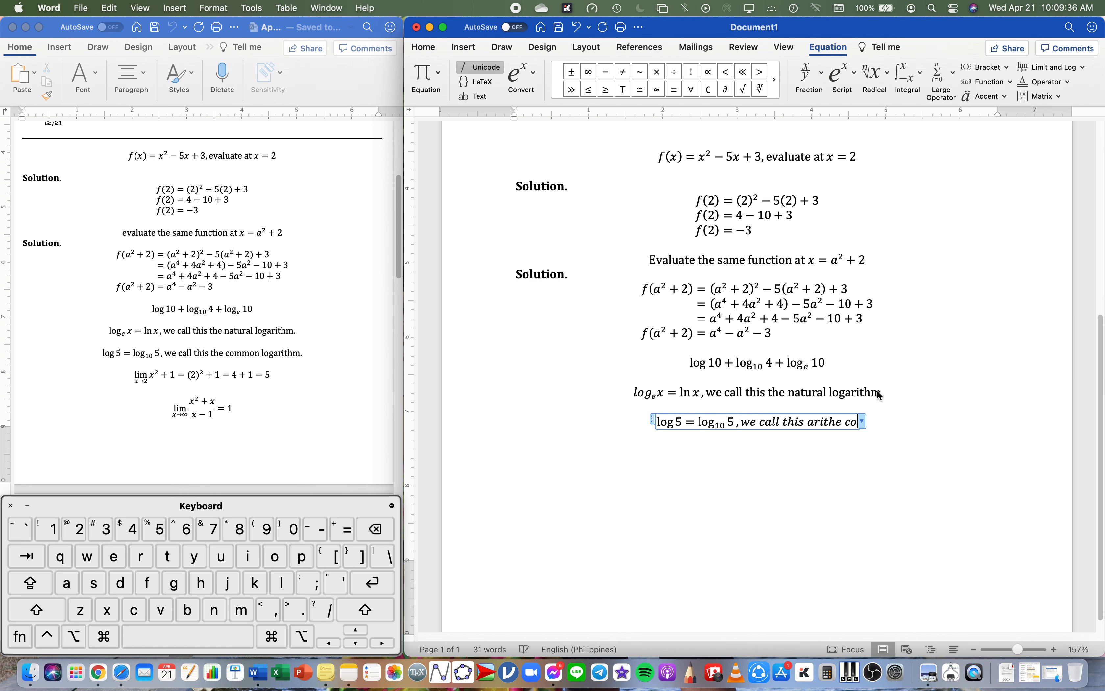
text(mh)
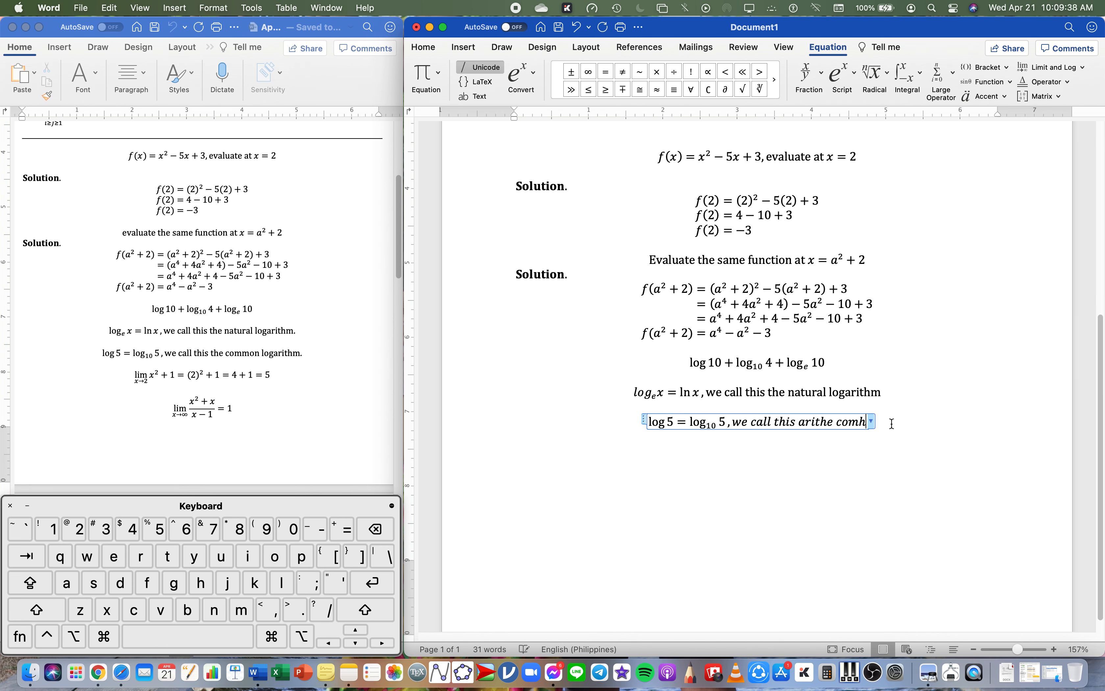
key(BackSpace)
key(BackSpace)
key(BackSpace)
key(BackSpace)
key(BackSpace)
key(BackSpace)
key(BackSpace)
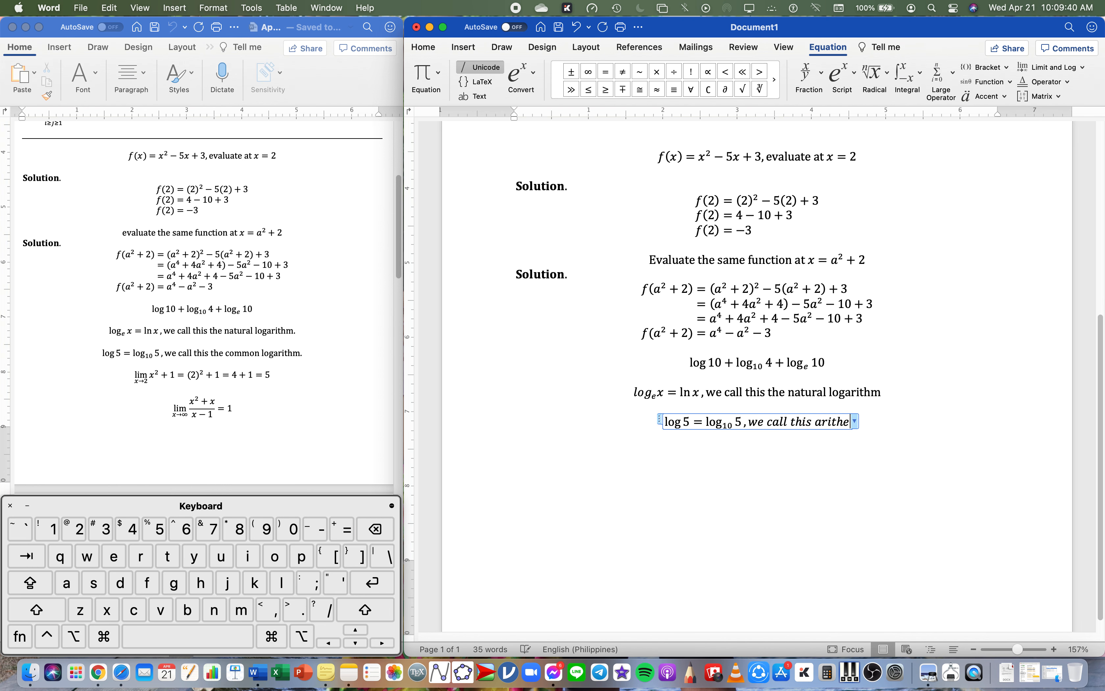
key(BackSpace)
key(BackSpace)
key(BackSpace)
key(BackSpace)
key(BackSpace)
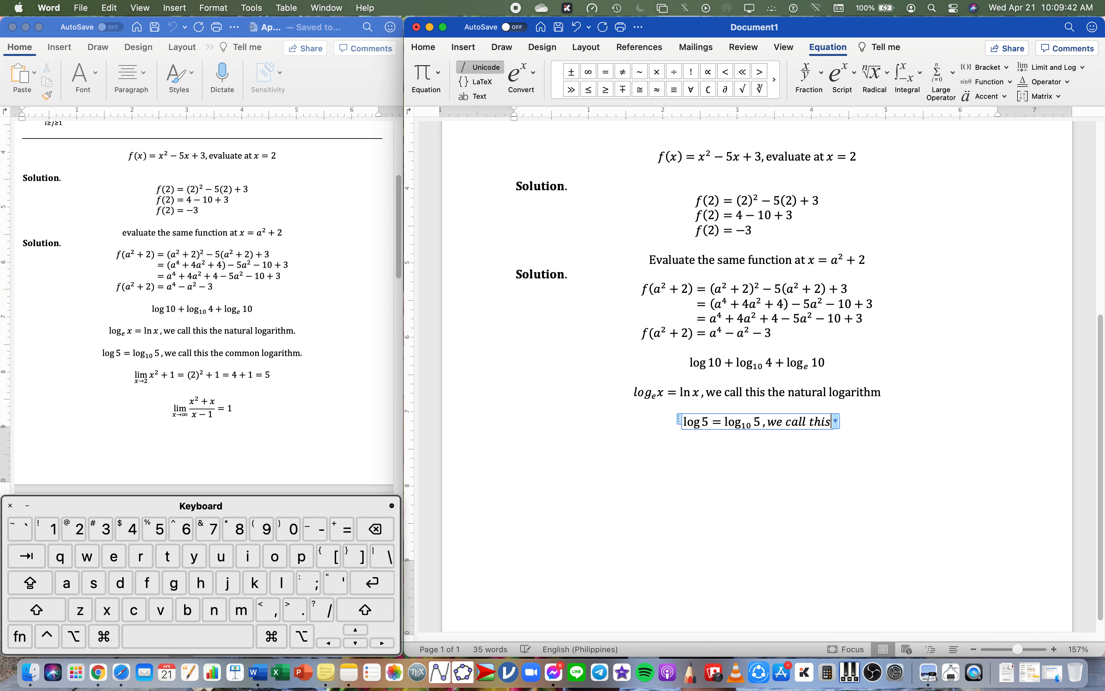
Step: Complete the phrase in the log 5 equation with the words "the common logarithm"
text(the c)
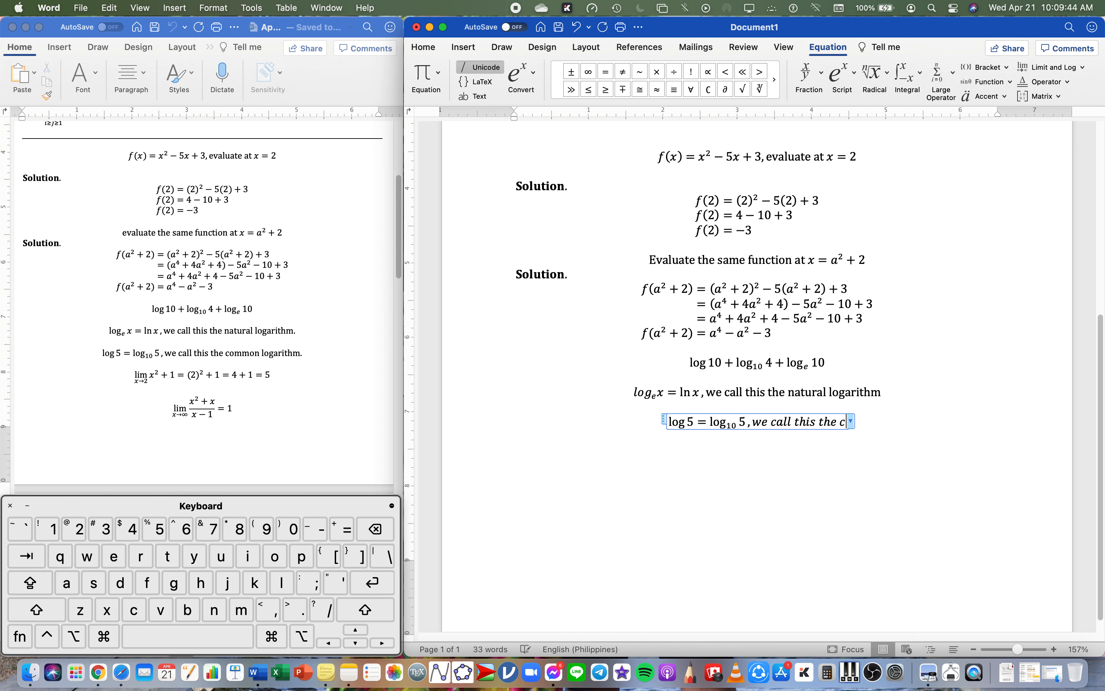
text(ommon )
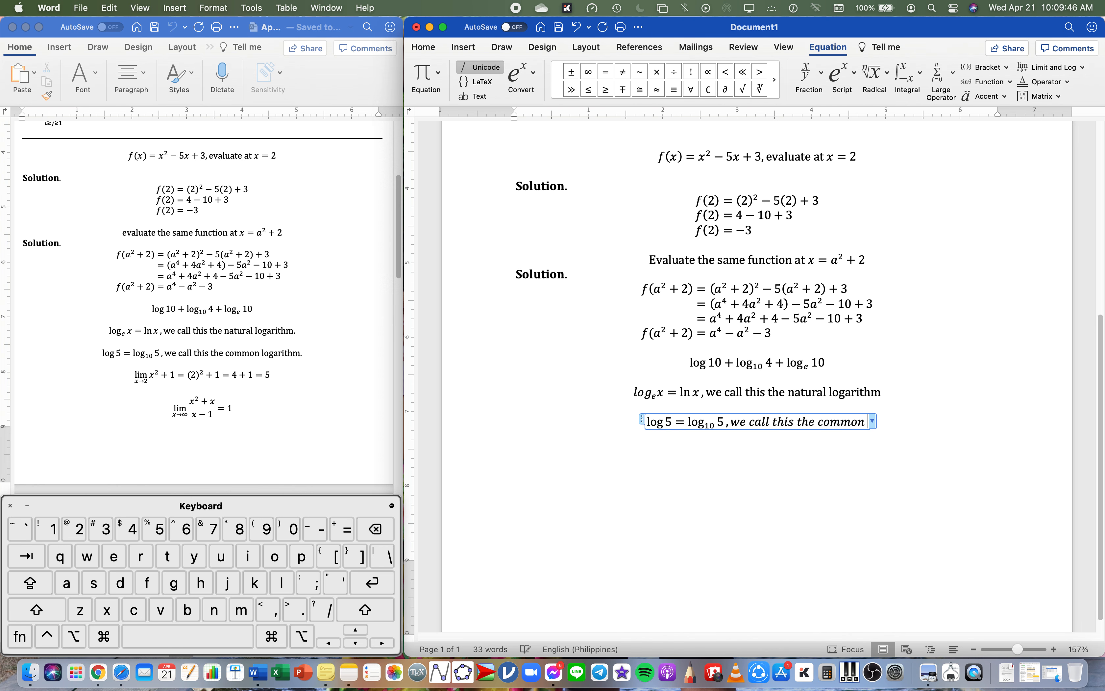
text(logar)
text(ithm)
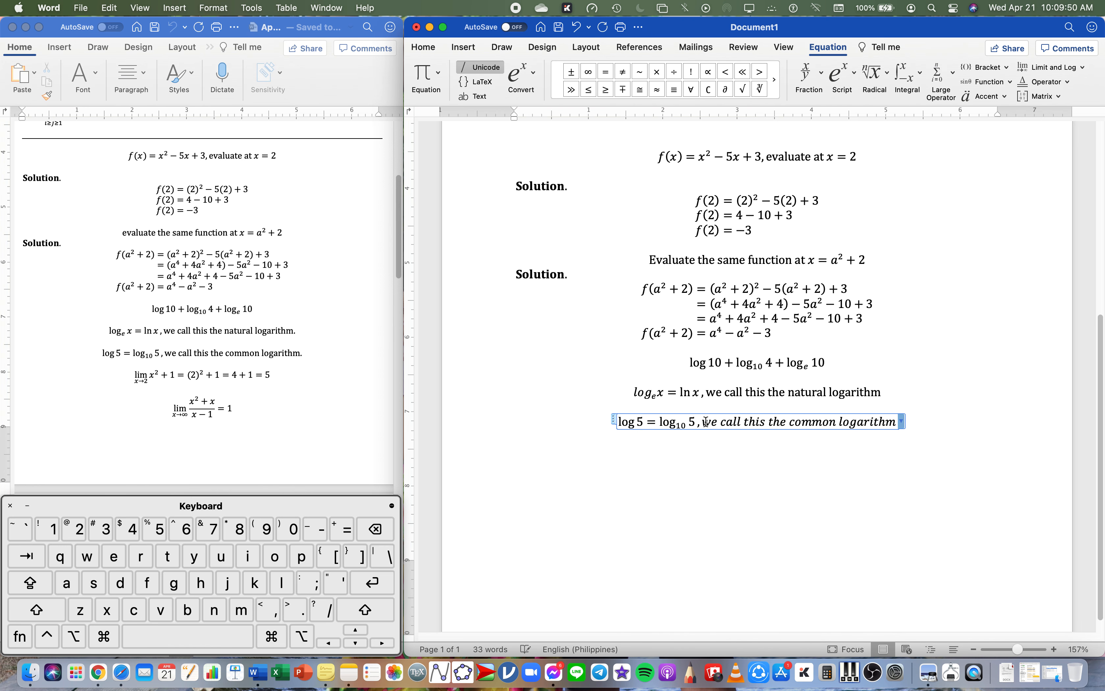
Step: Remove the italics from the phrase "we call this the common logarithm" in the equation
drag(706, 422, 870, 422)
key(super+i)
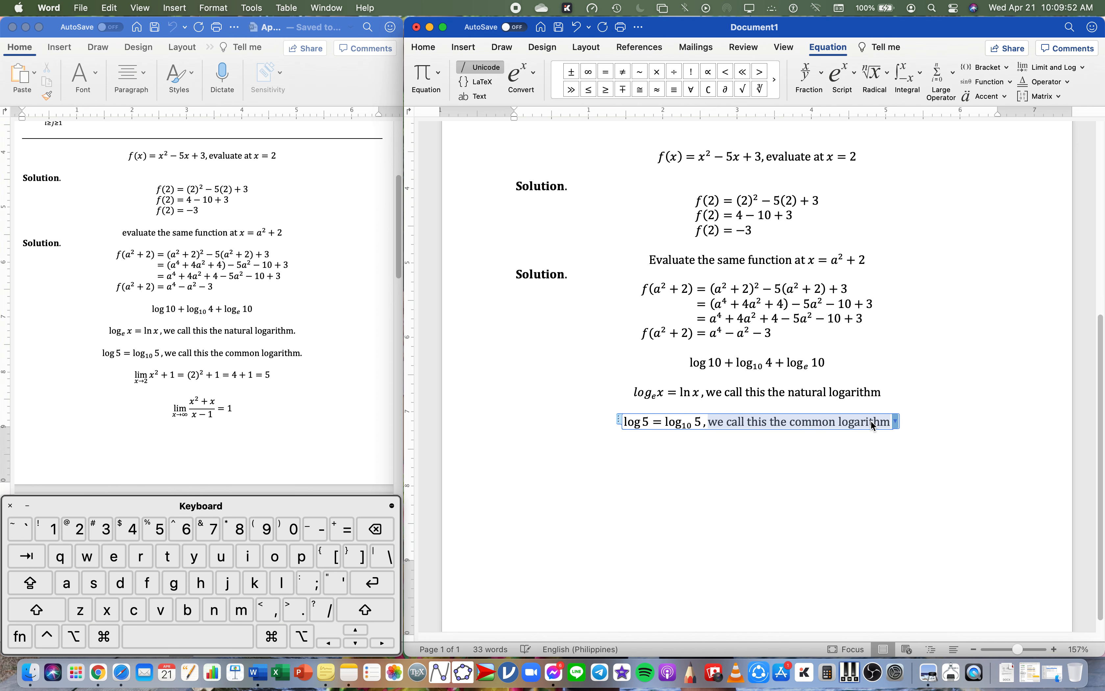
key(Right)
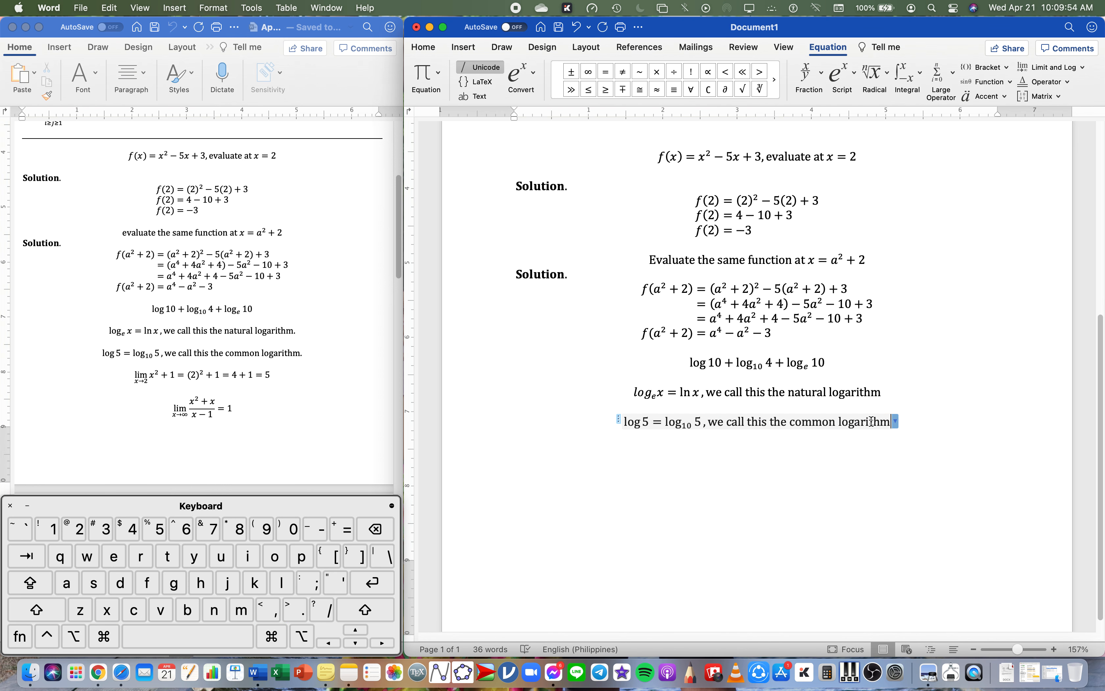
Step: Insert a new empty equation on the line below the common logarithm equation
click(915, 520)
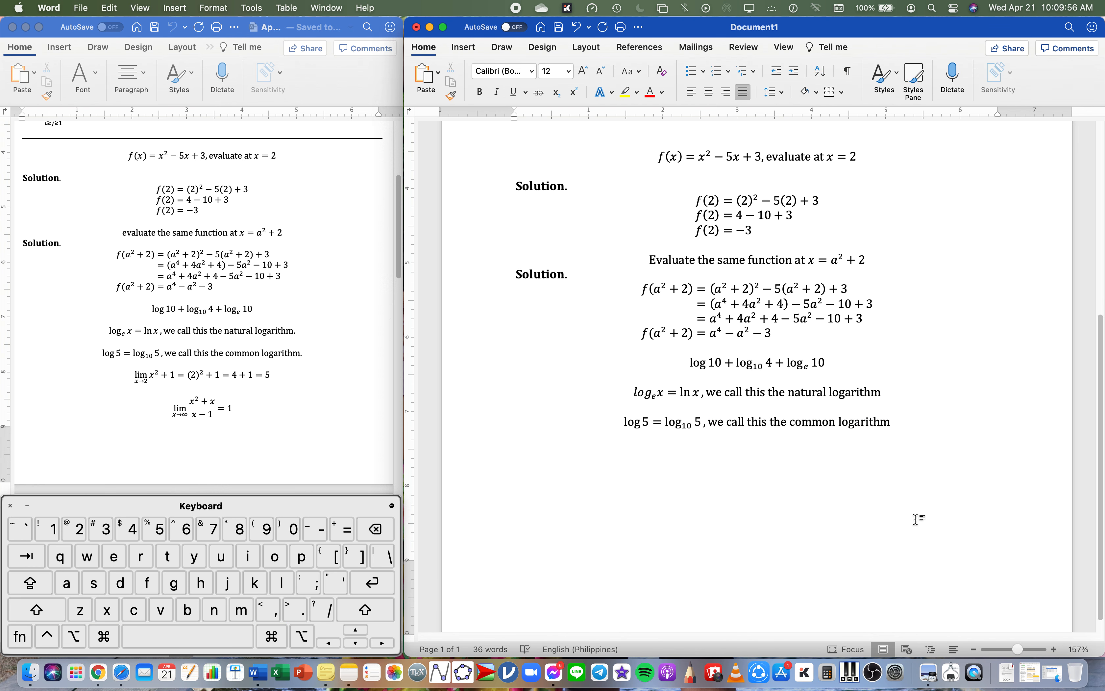
key(Return)
key(ctrl+equal)
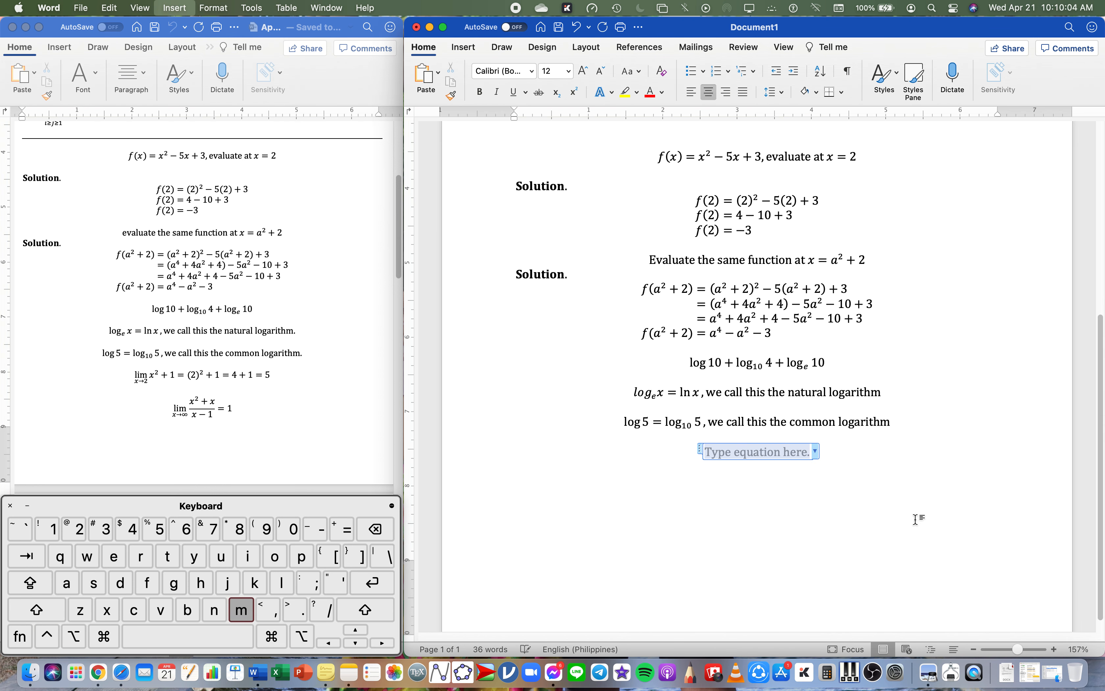
text(lim_)
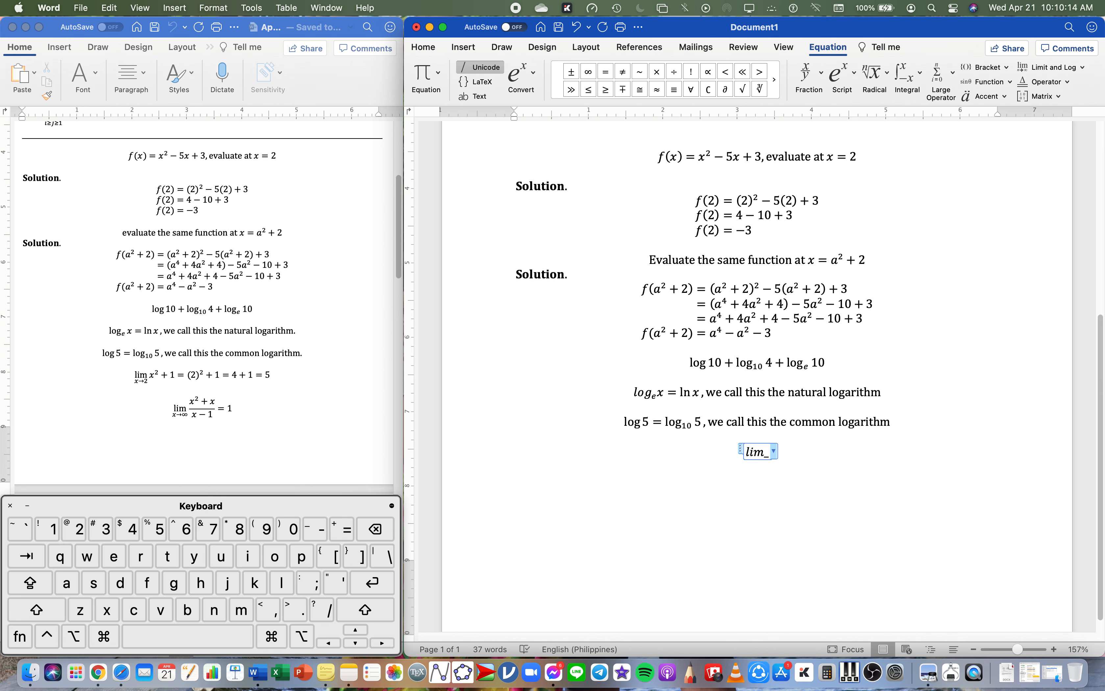
text(x->)
key(BackSpace)
key(BackSpace)
key(BackSpace)
key(BackSpace)
key(BackSpace)
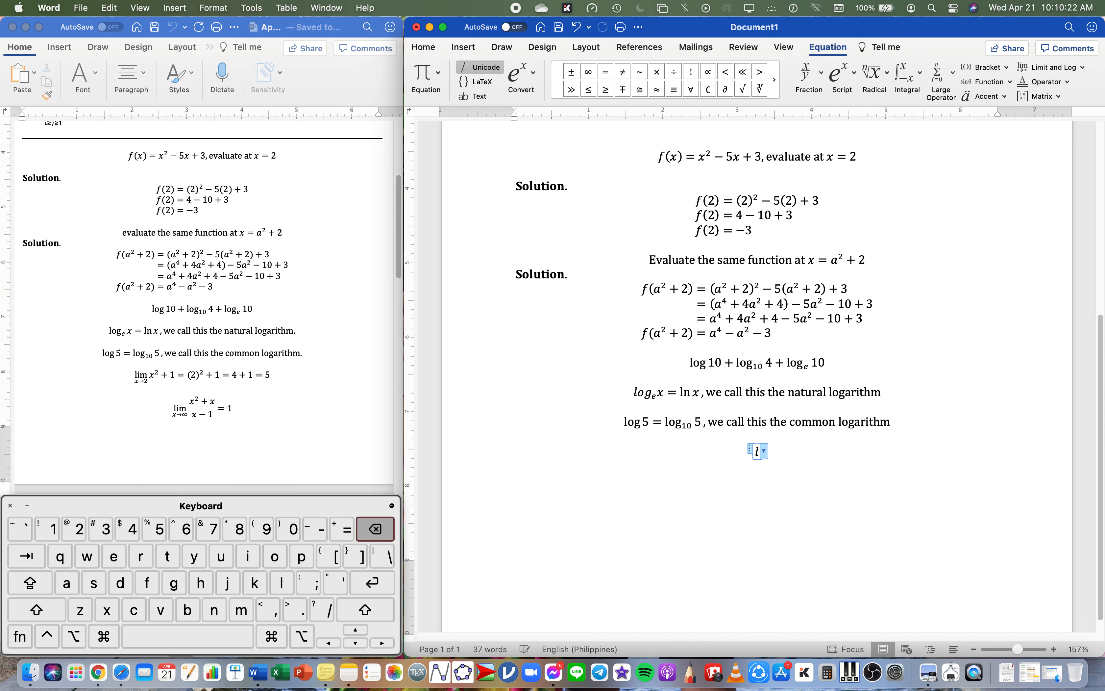
Step: Enter a limit operator with x→2 beneath it in the new equation
text(lim )
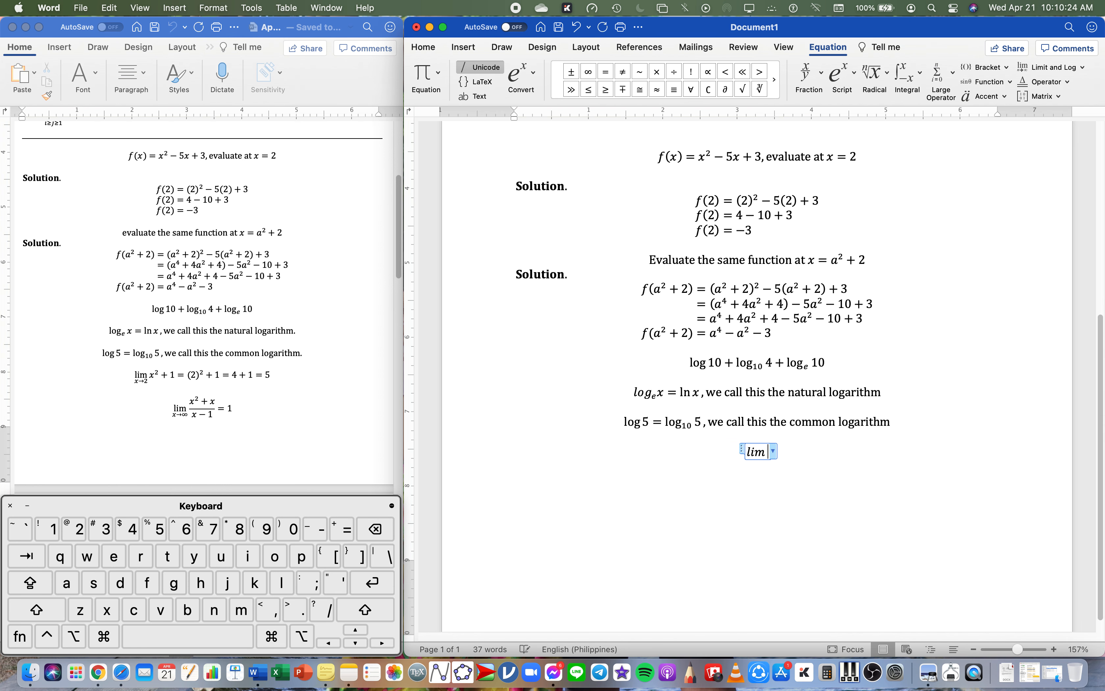
text(_(x)
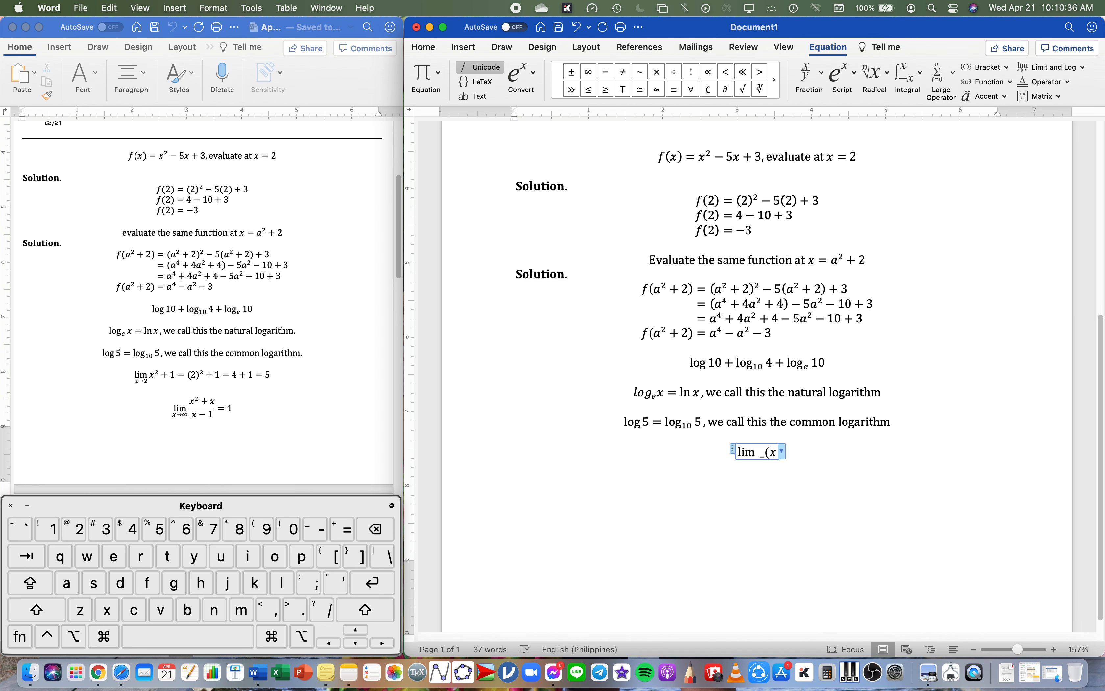
text(\)
key(BackSpace)
text(-)
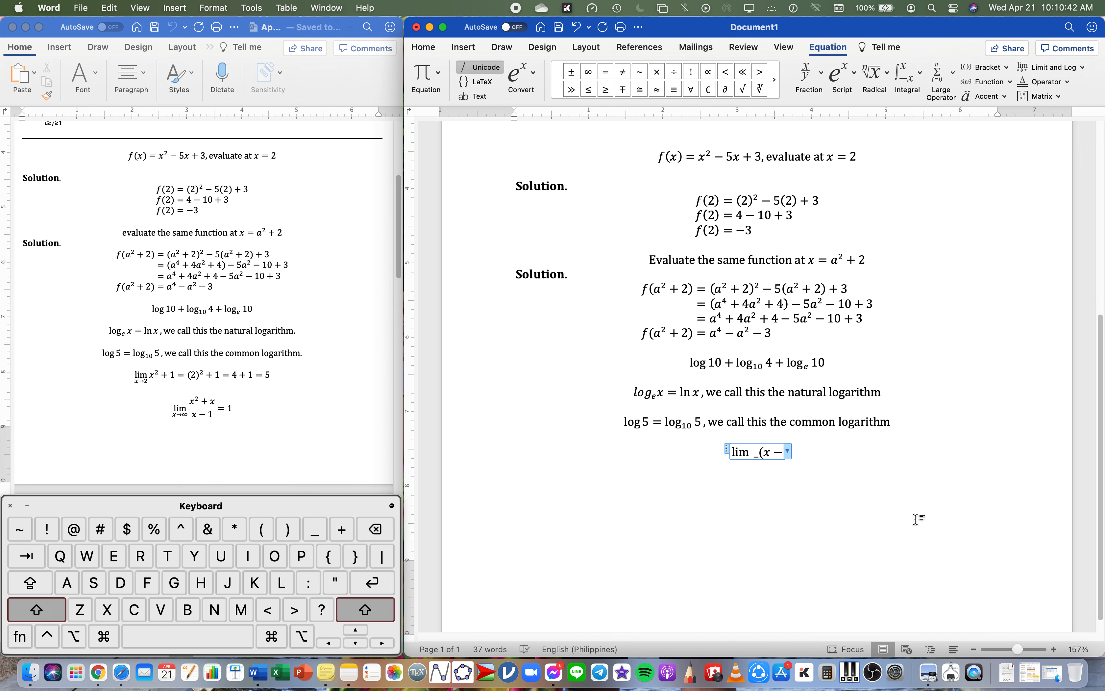
text(>)
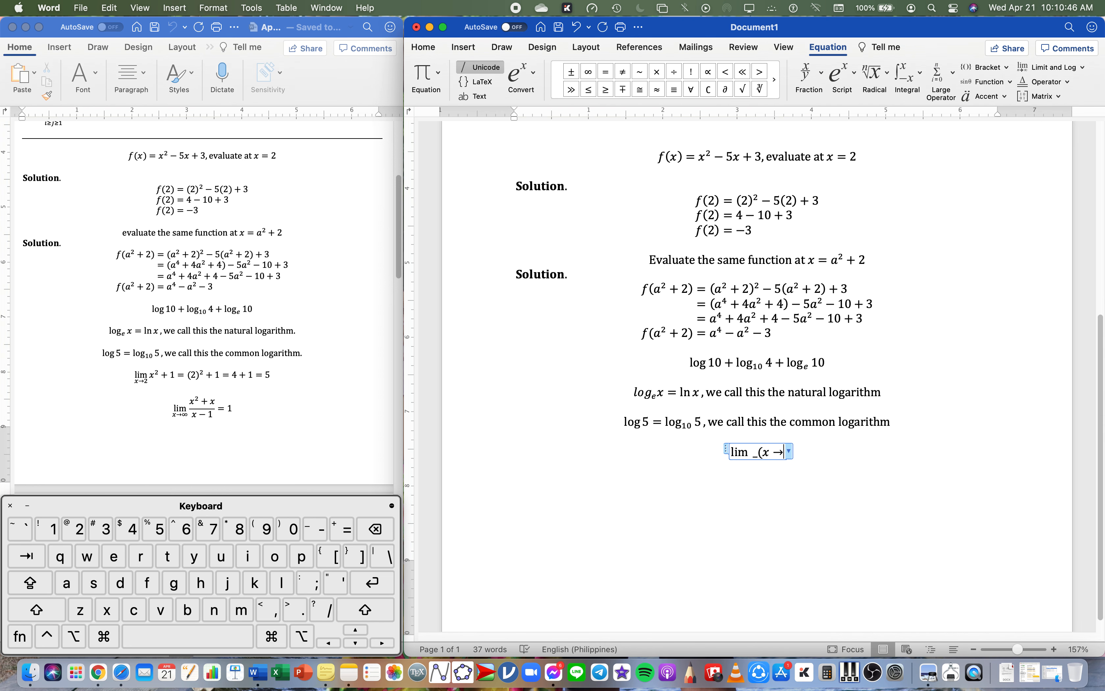
text(2)
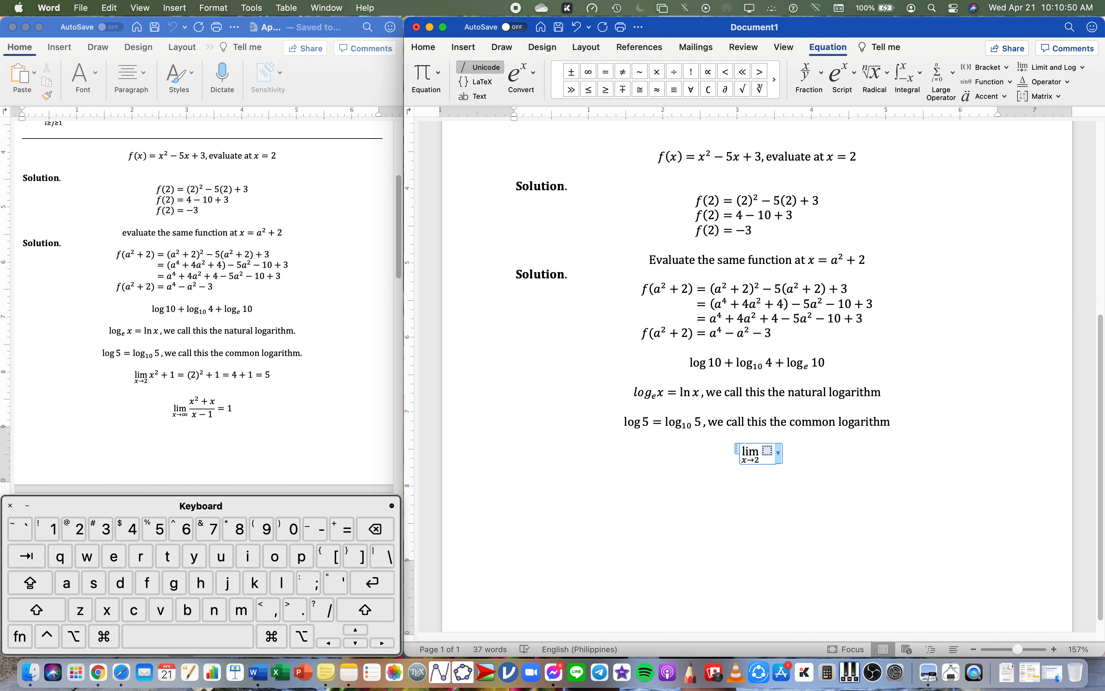
Step: Complete the limit equation with x² + 1 = (2)² + 1 = 4 + 1 = 5
text() x^2+)
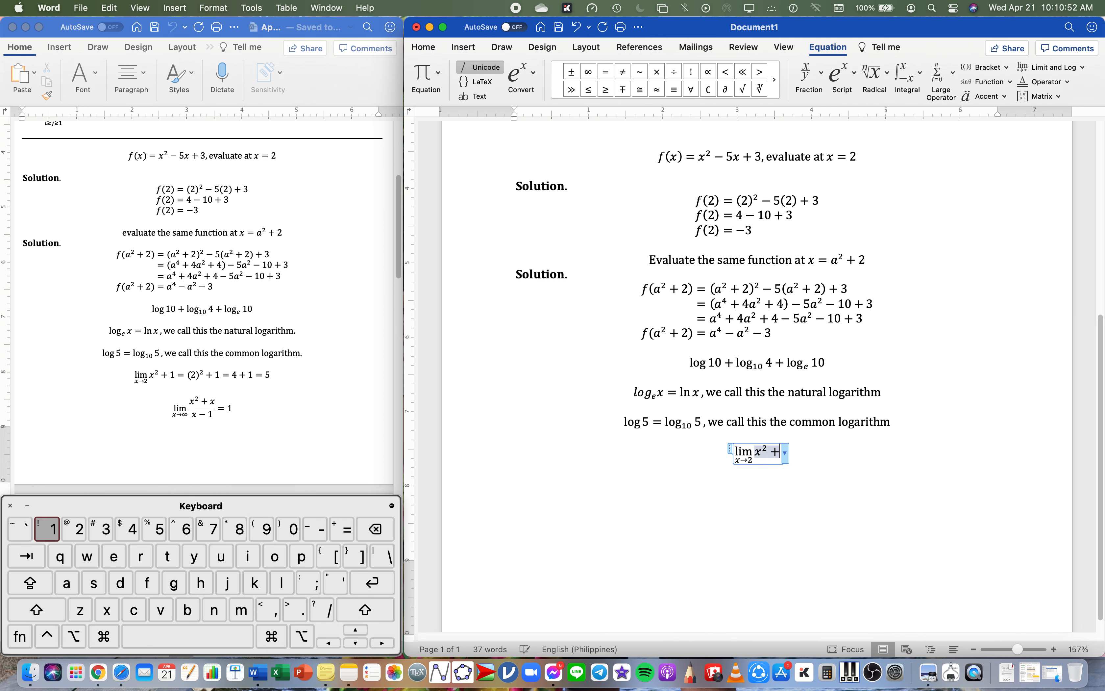
text(1=)
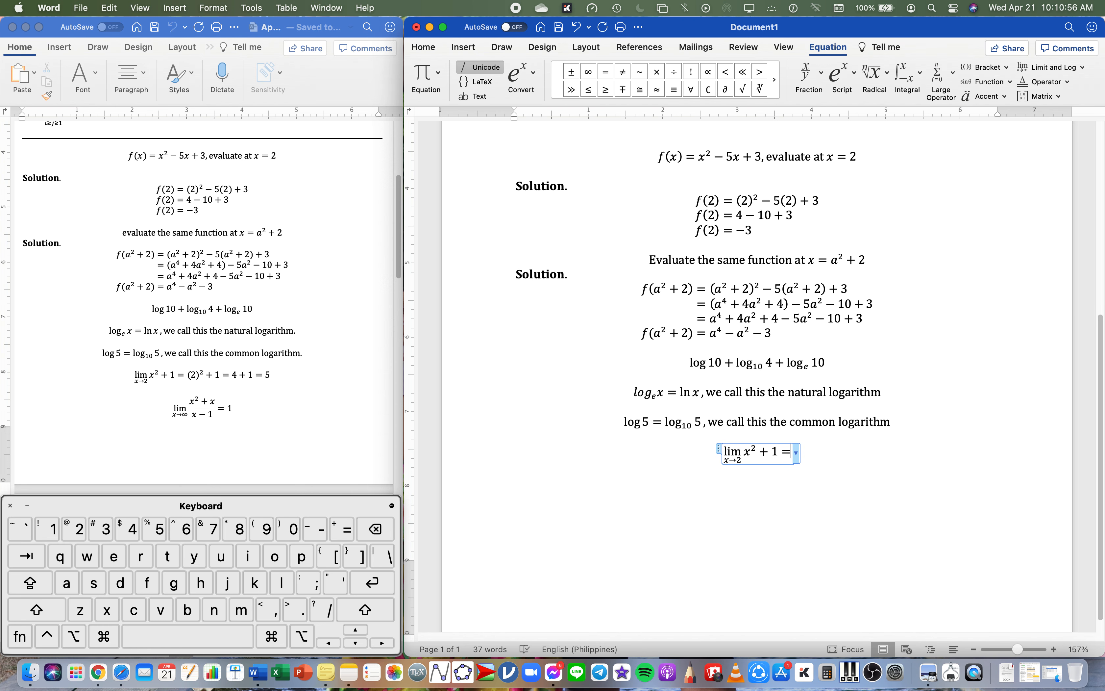
text(()
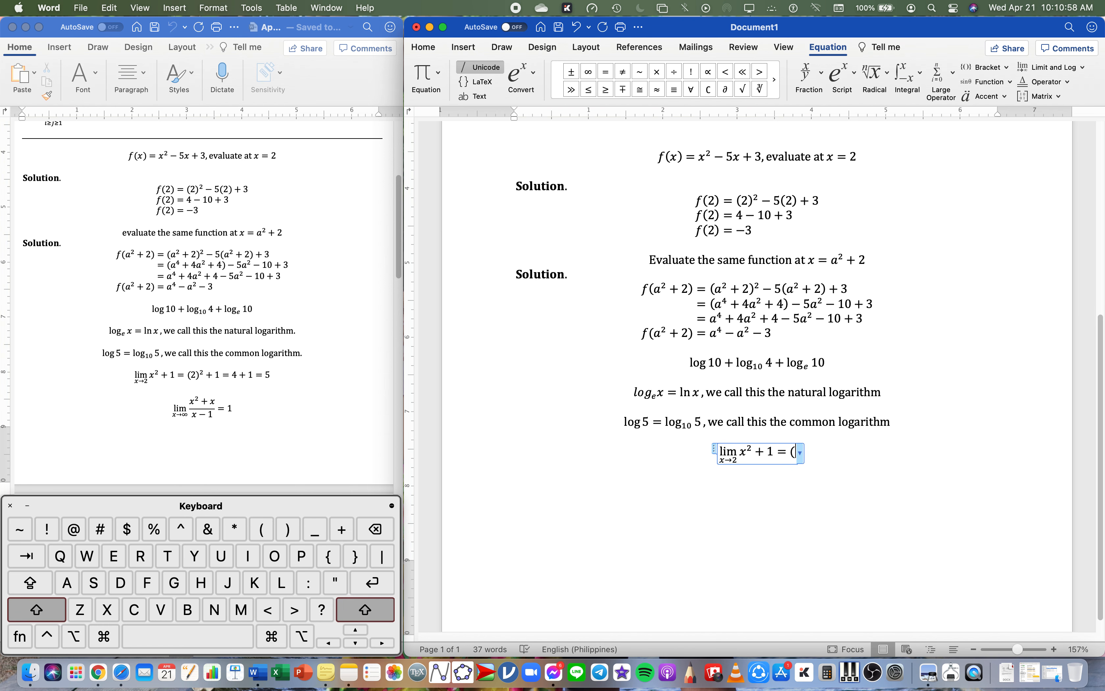
text(2)^2)
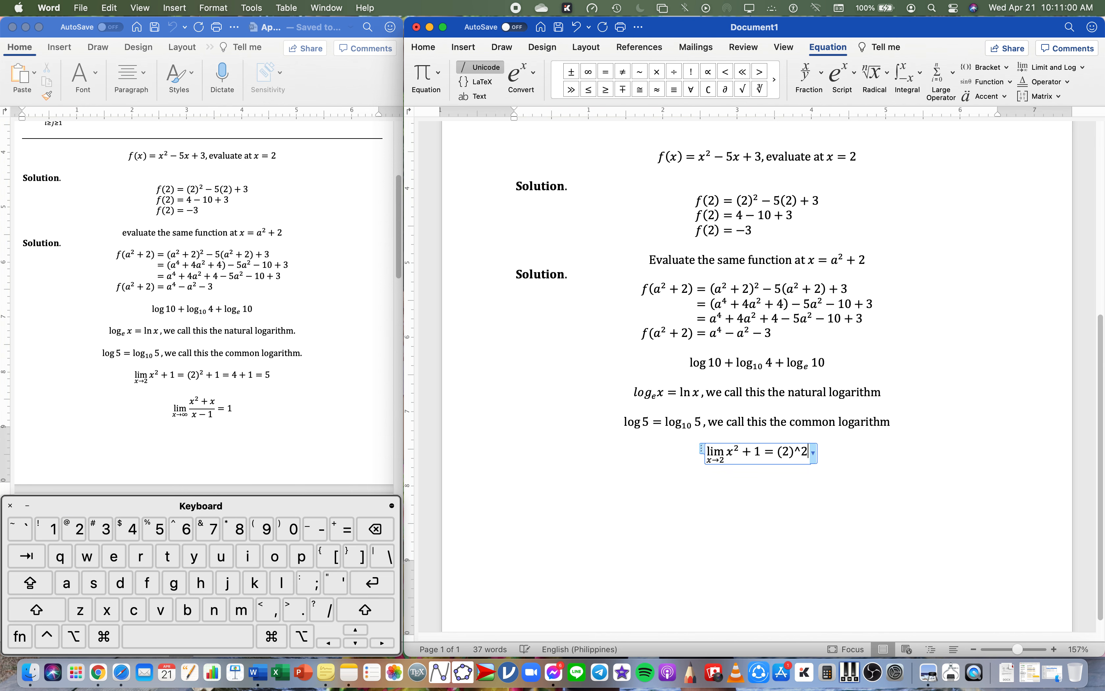
text(+1=4)
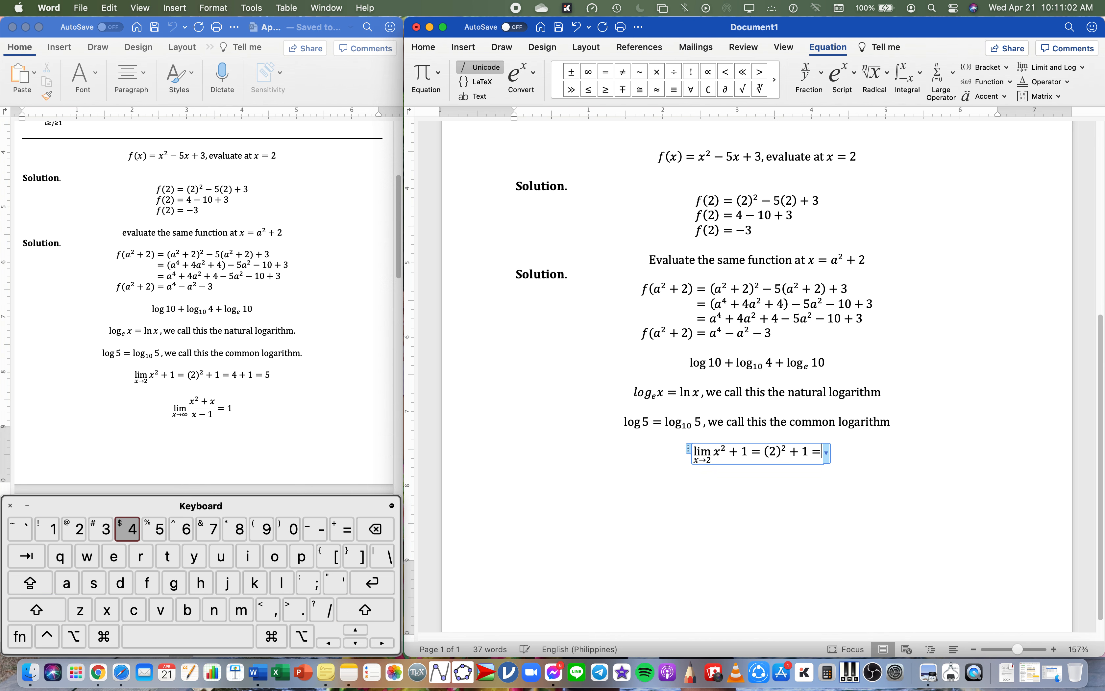
text(+1=5)
key(Right)
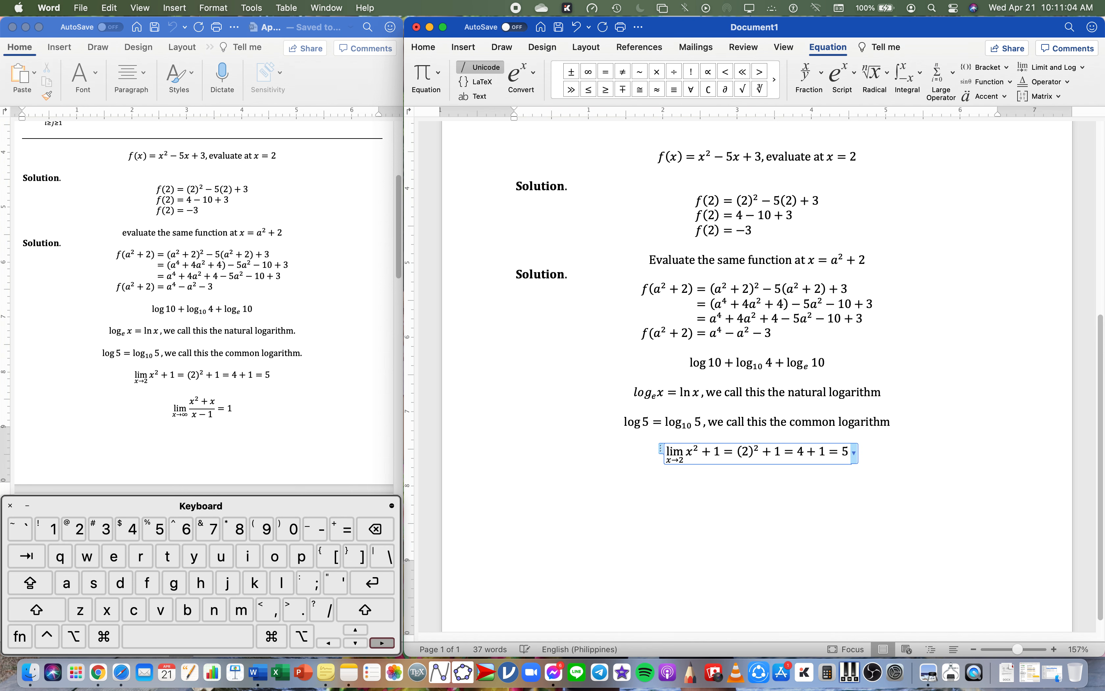
Step: Insert another equation below the x→2 limit and enter a limit operator with x→∞ beneath it
key(Return)
key(Return)
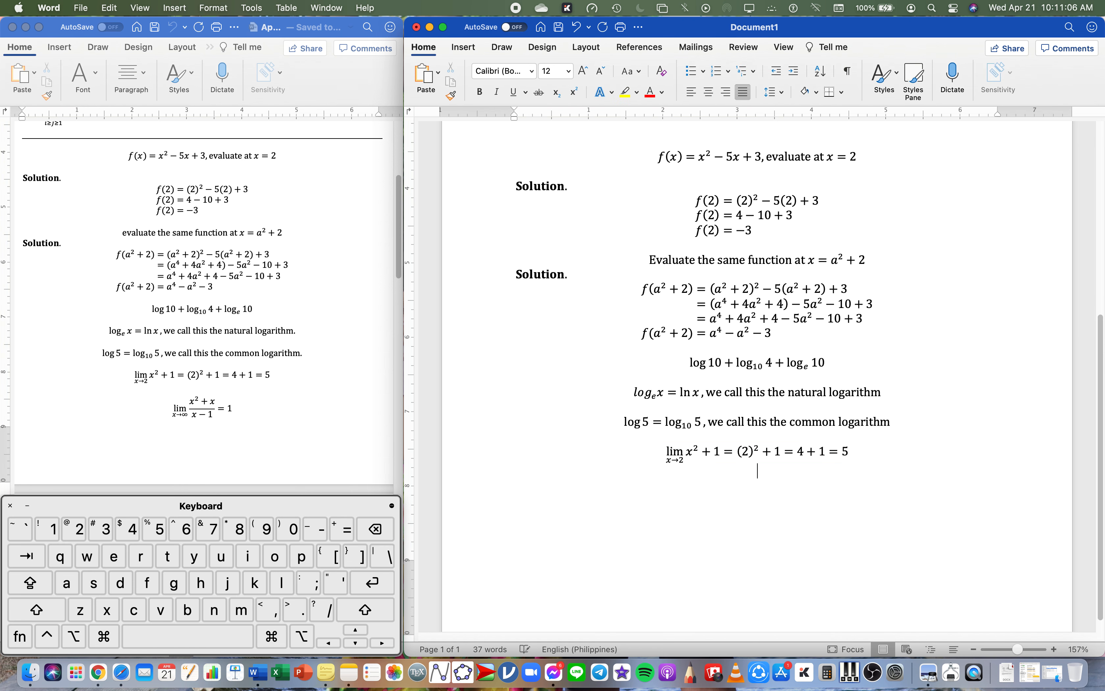
key(super+e)
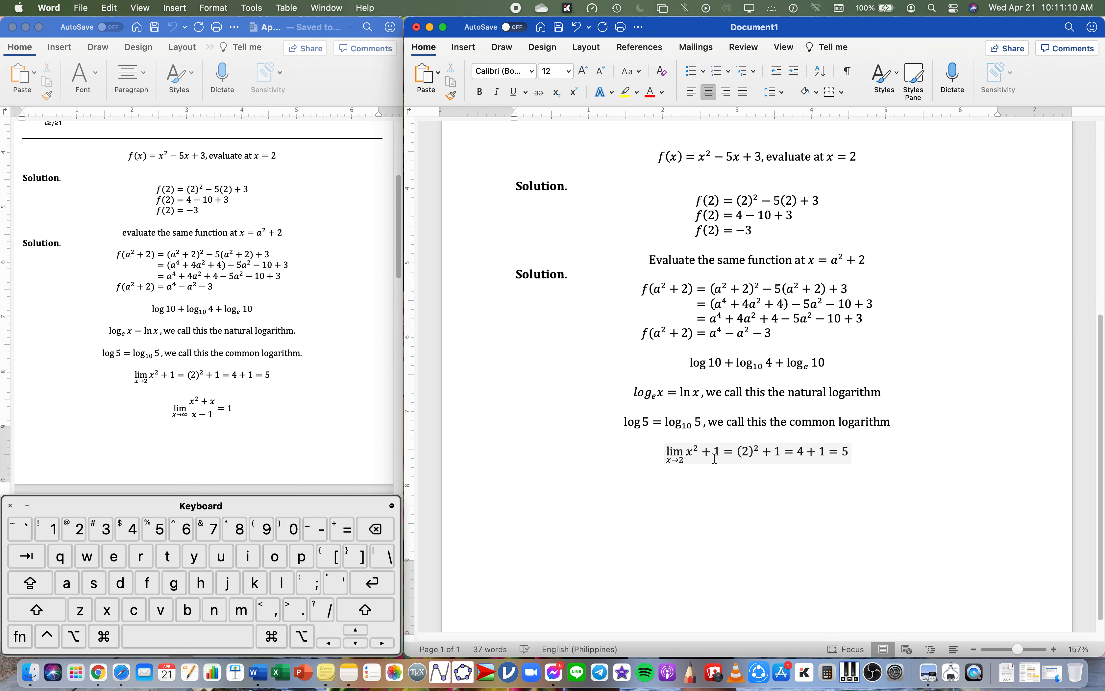
key(ctrl+equal)
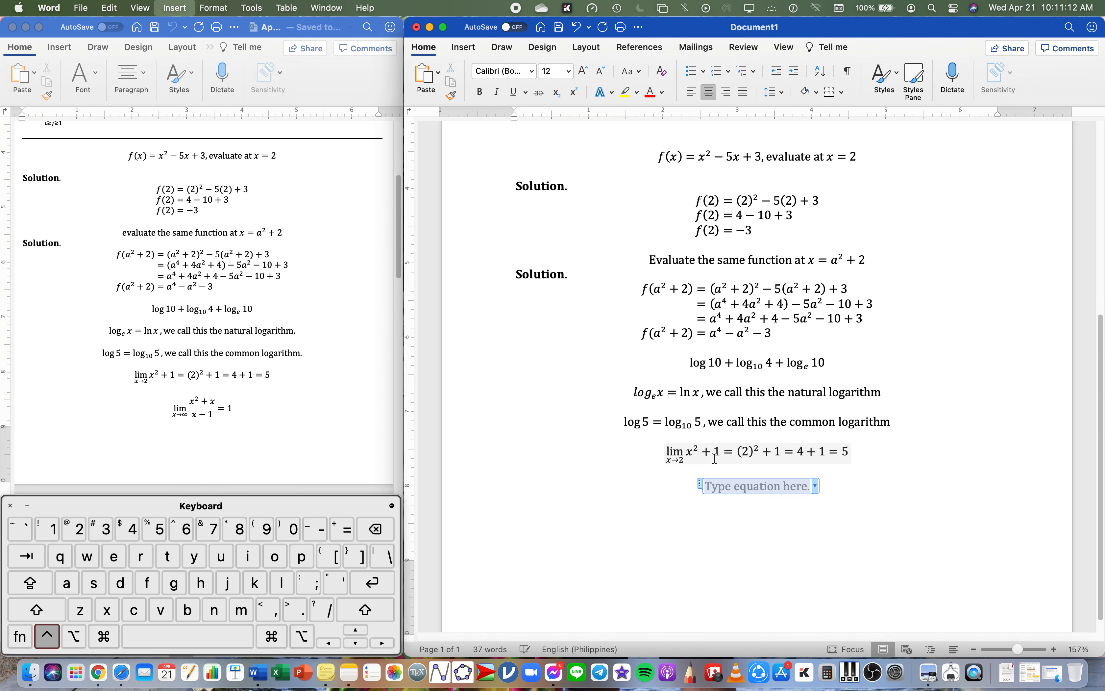
text(li)
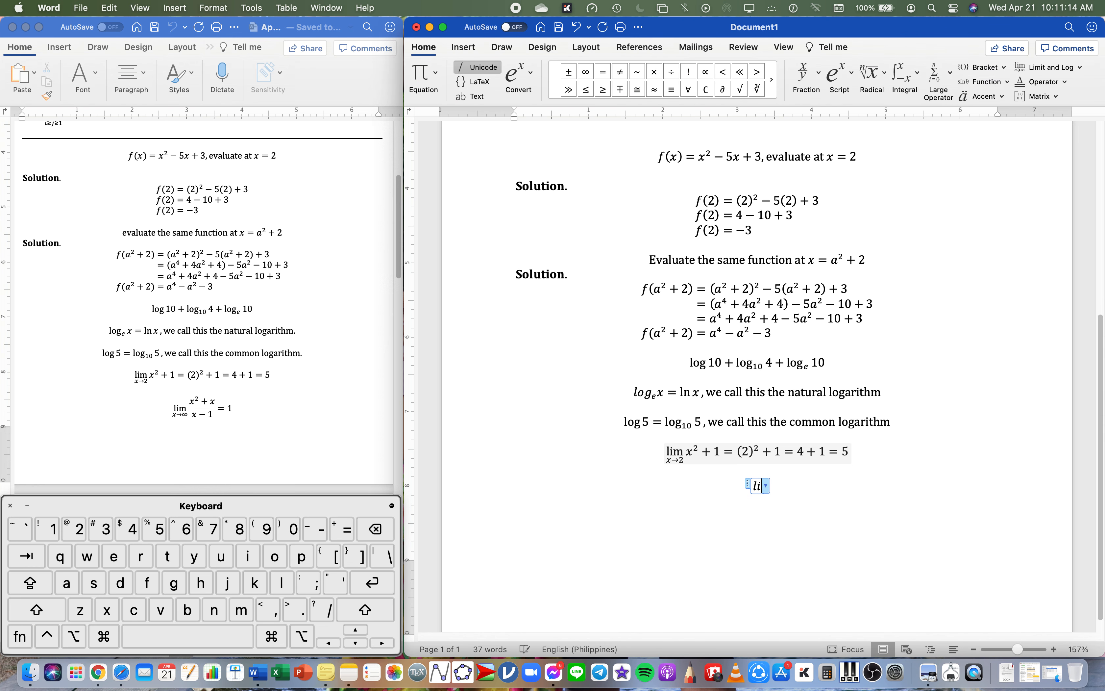
text(m _()
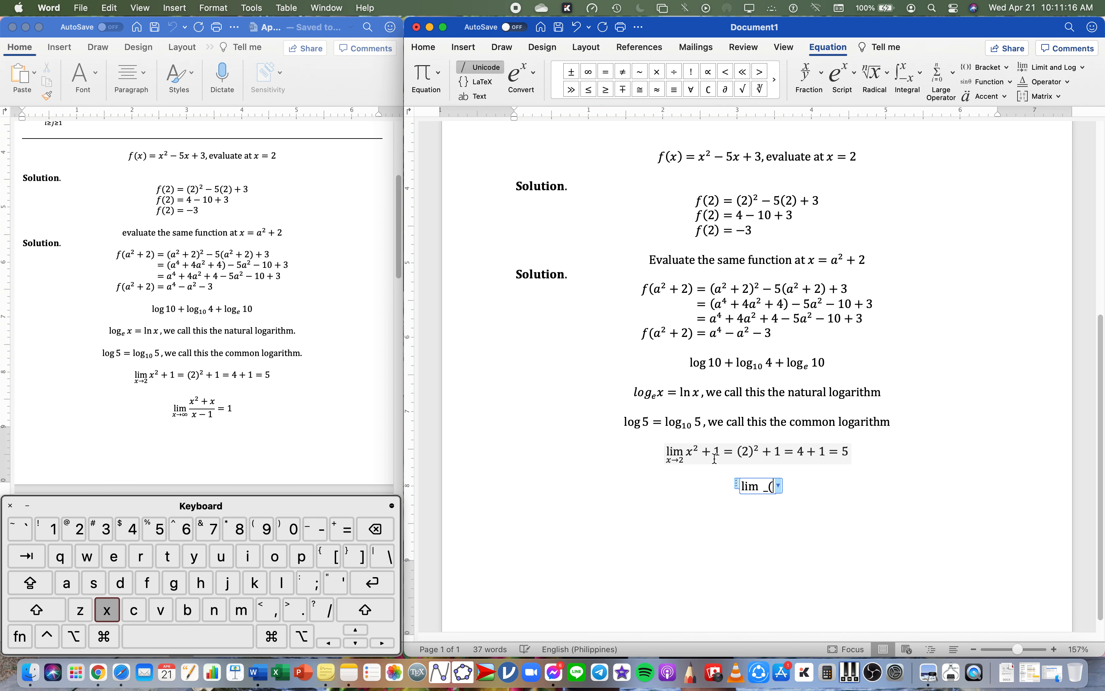
text(x->\infty)
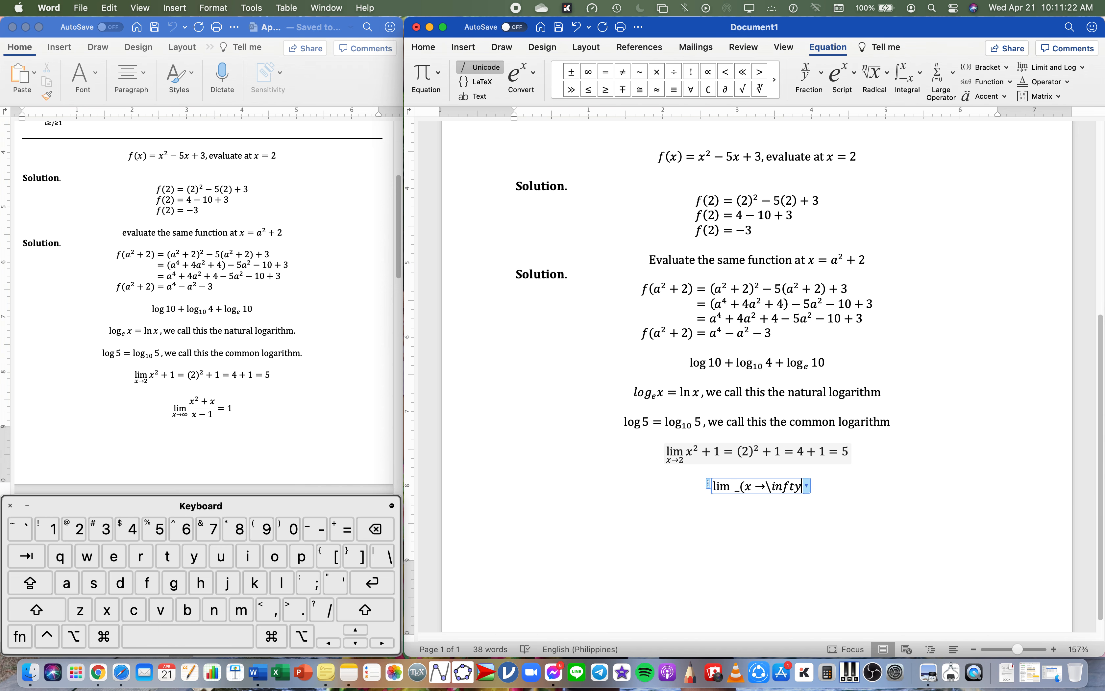
text())
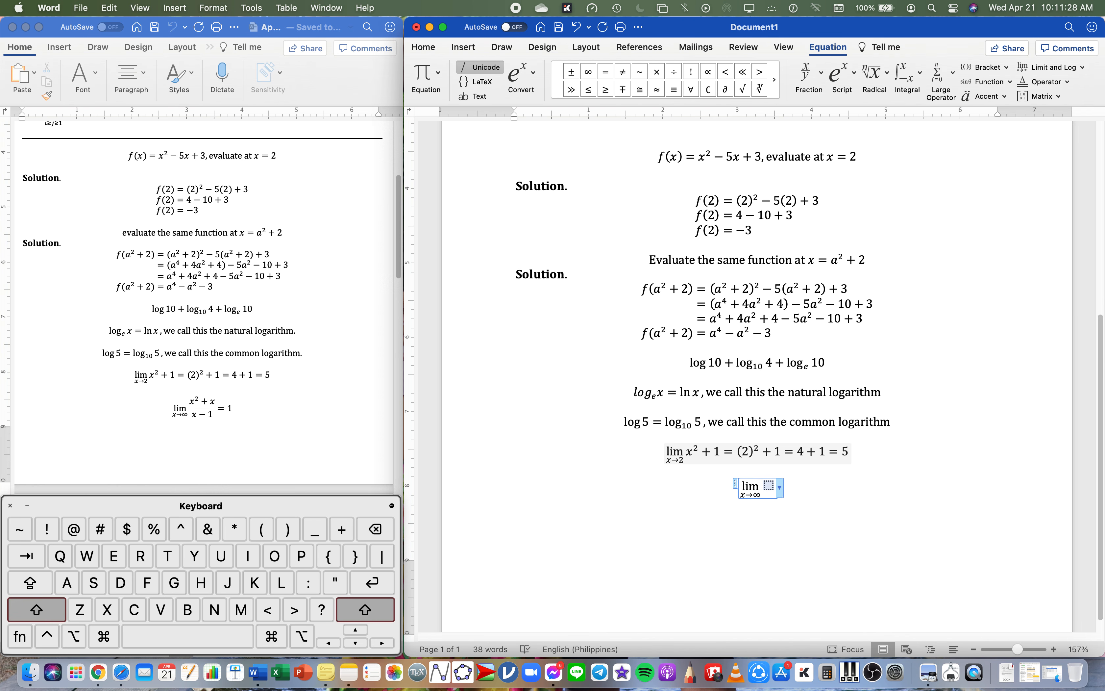
Step: Complete the x→∞ limit equation with the fraction x² + x over x − 1, followed by = 1
text( (x^2+x))
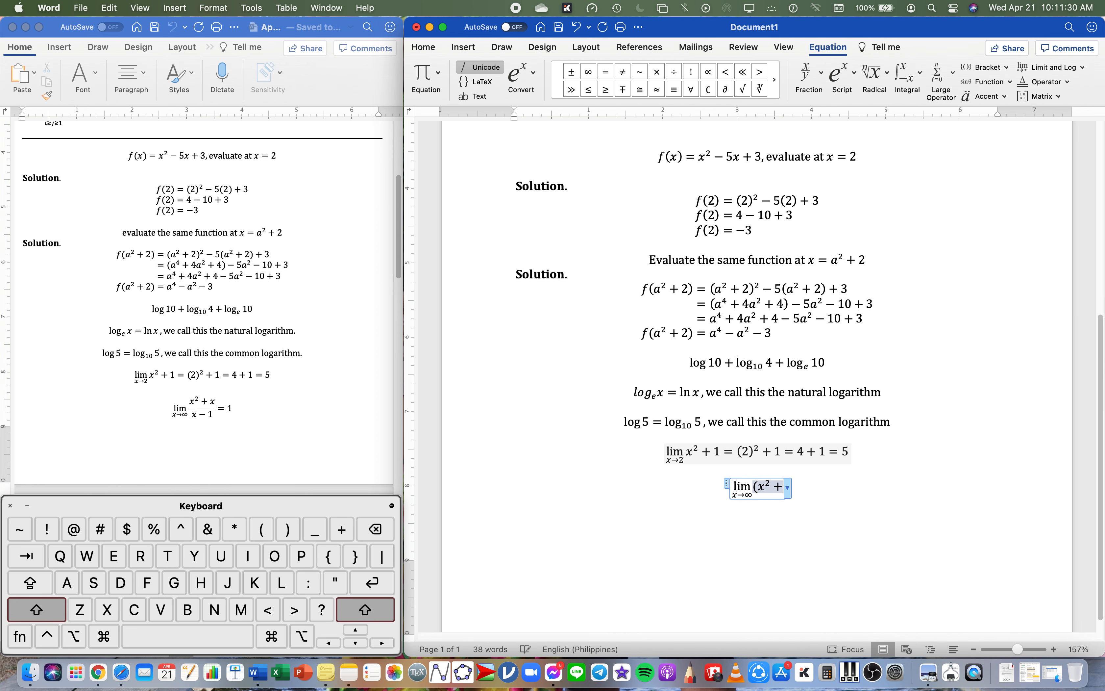
text(/)
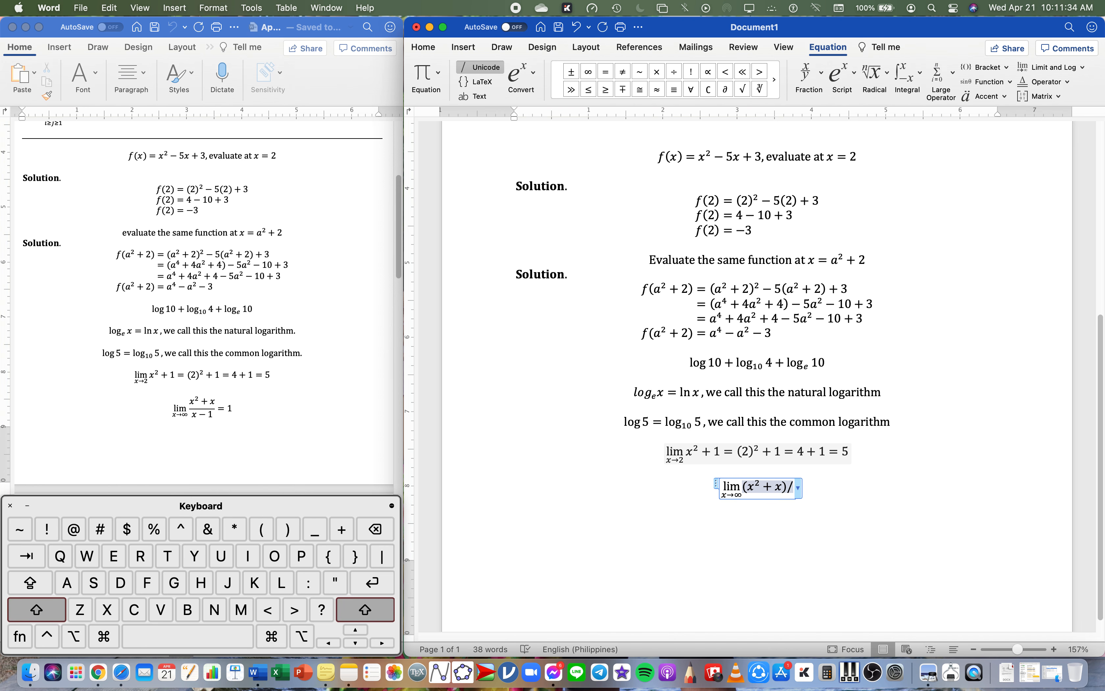
text(()
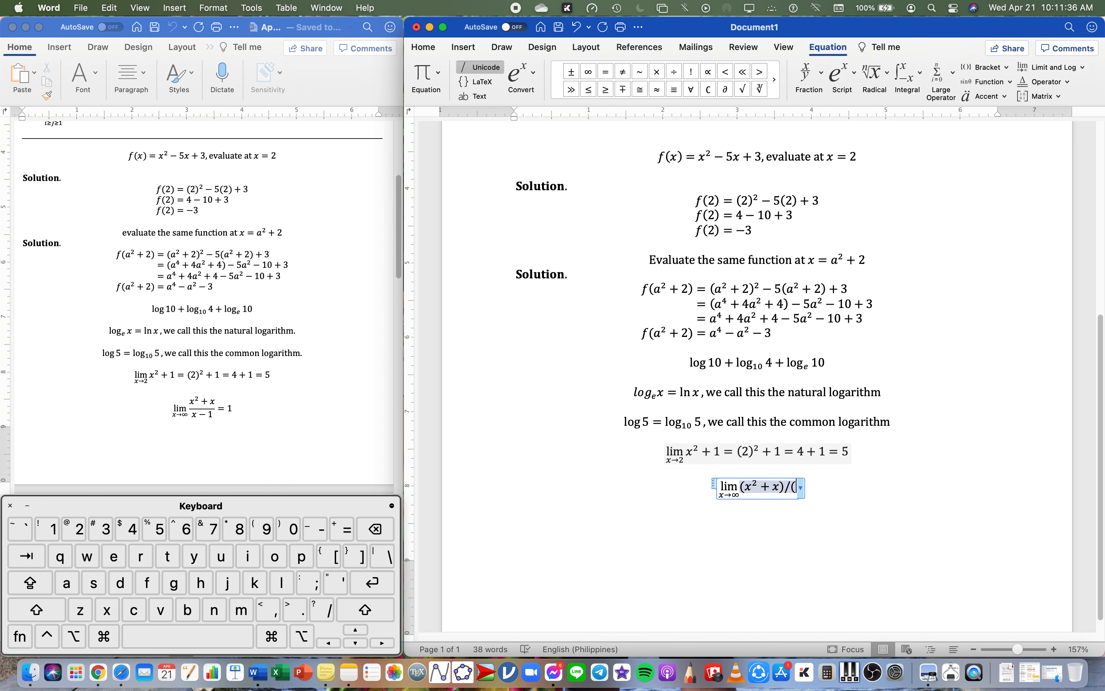
text(x-1))
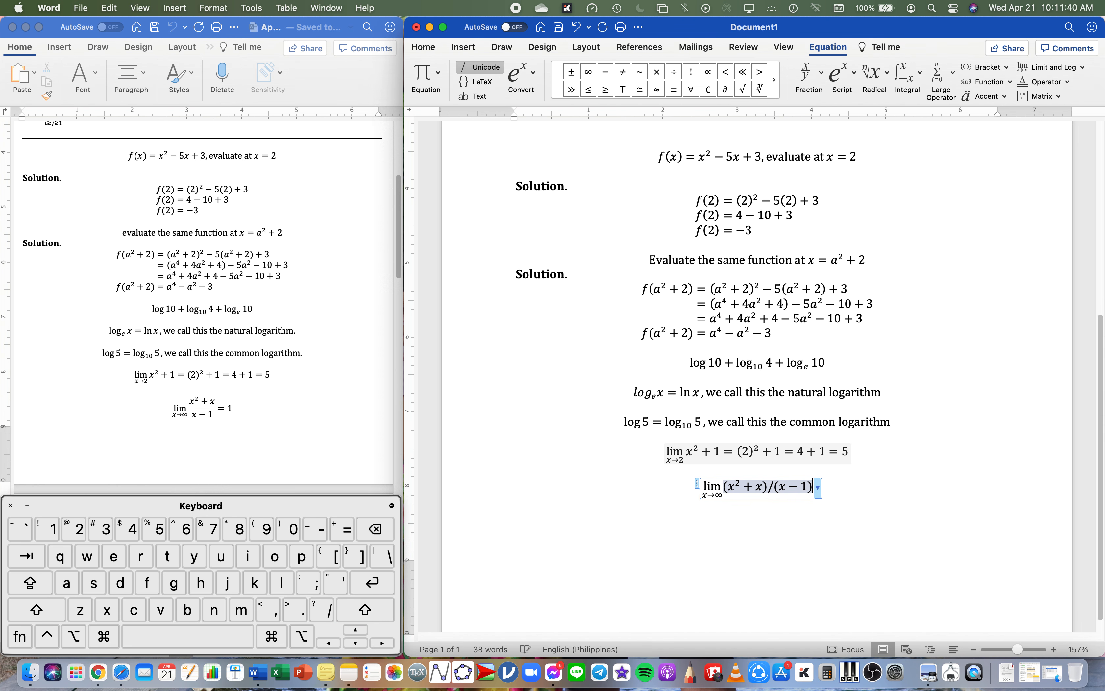
key(space)
text(=1)
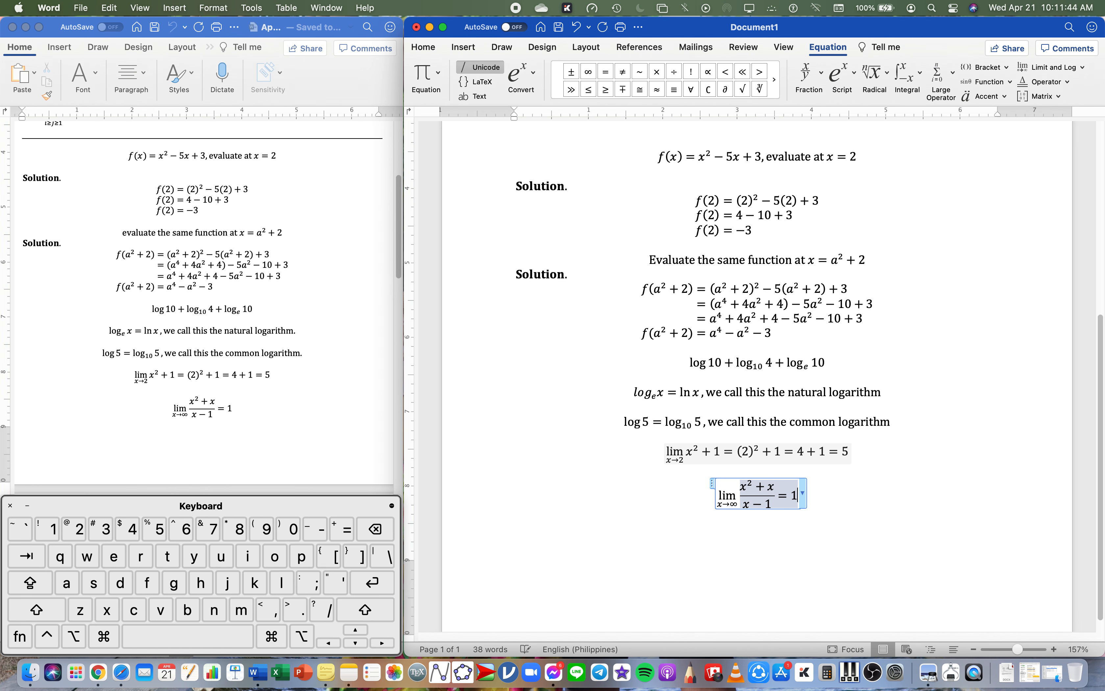
Step: Check the next equations in the sample document and insert a new empty equation on the line below the x→∞ limit
scroll(282, 436, down, 5)
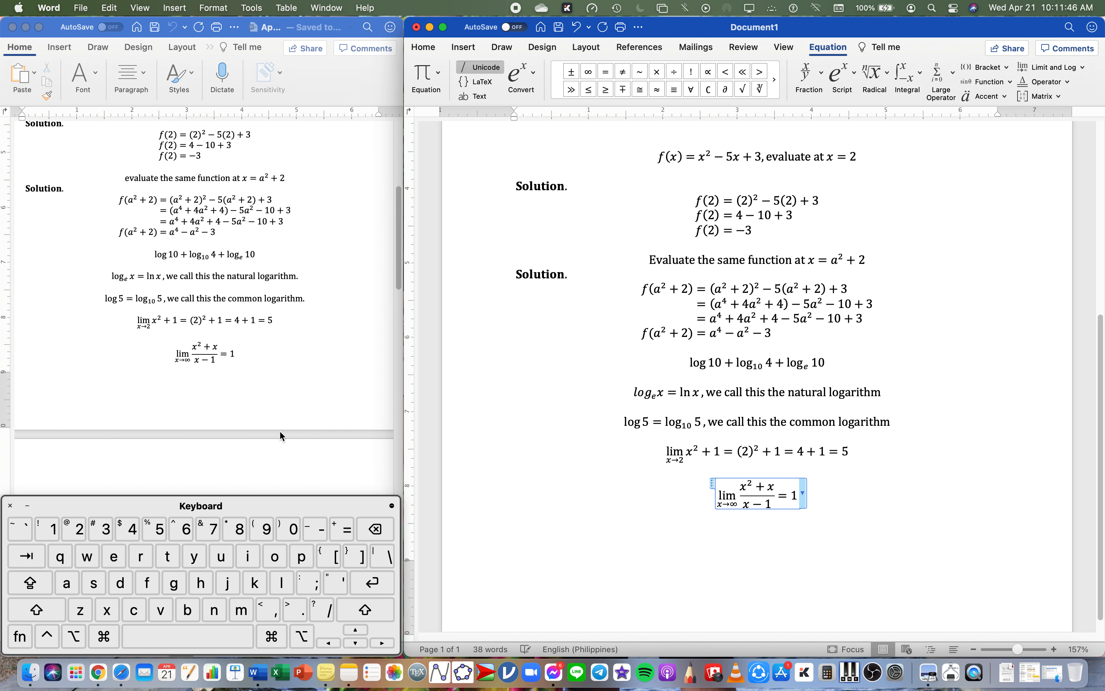
scroll(282, 436, down, 4)
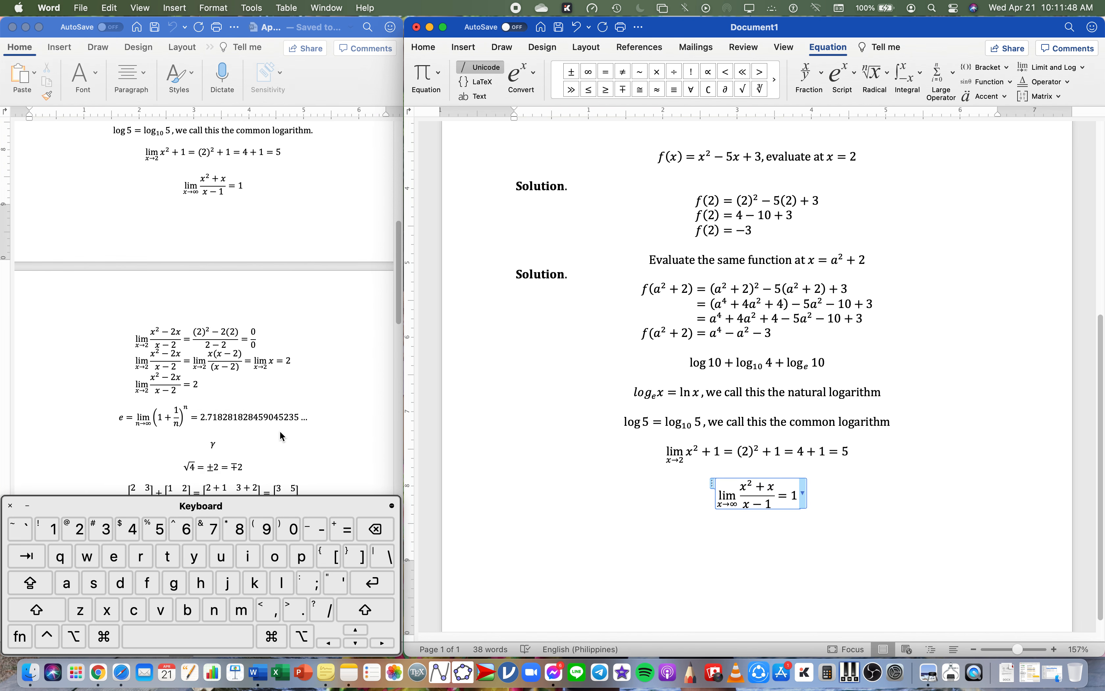
scroll(281, 435, up, 3)
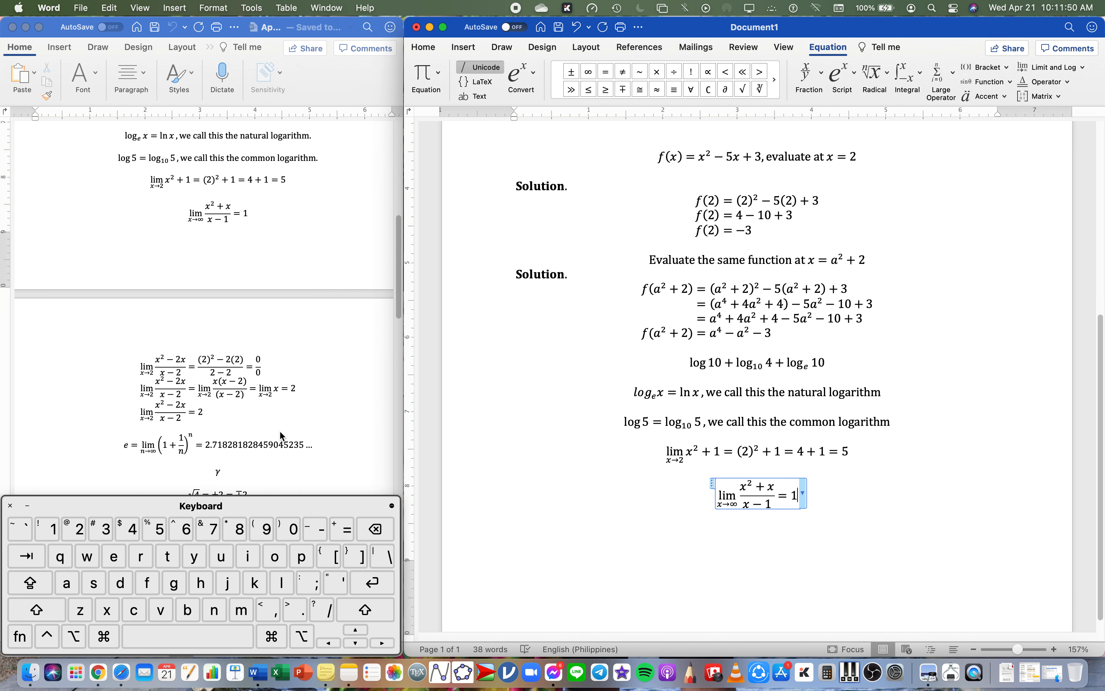
scroll(281, 435, down, 2)
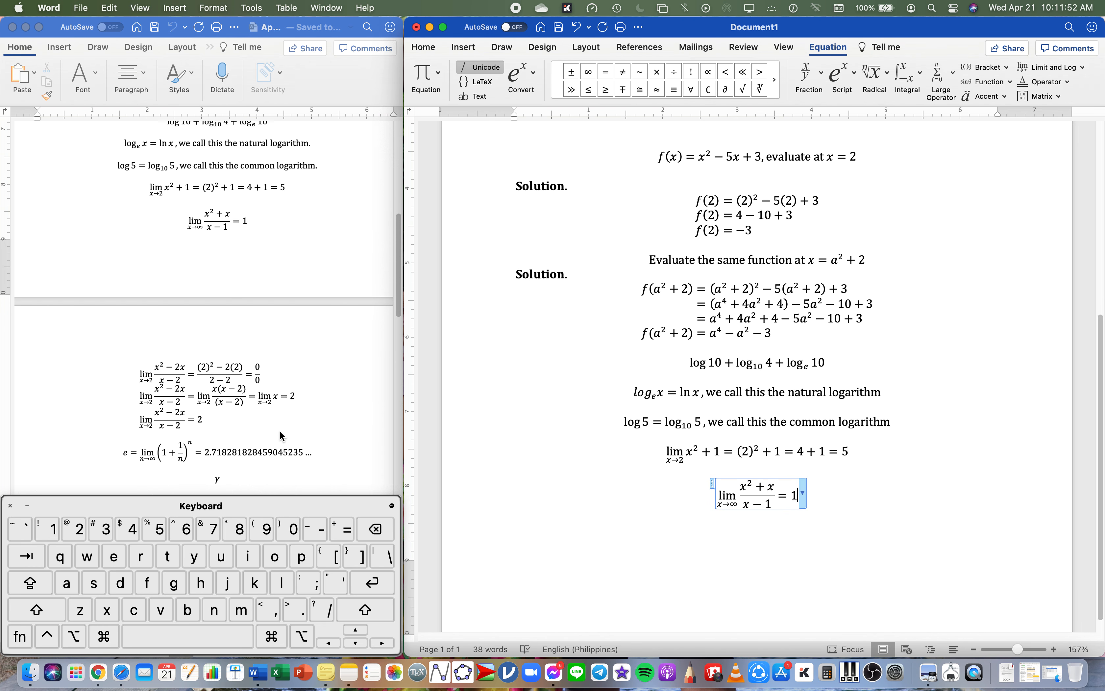
scroll(280, 435, up, 3)
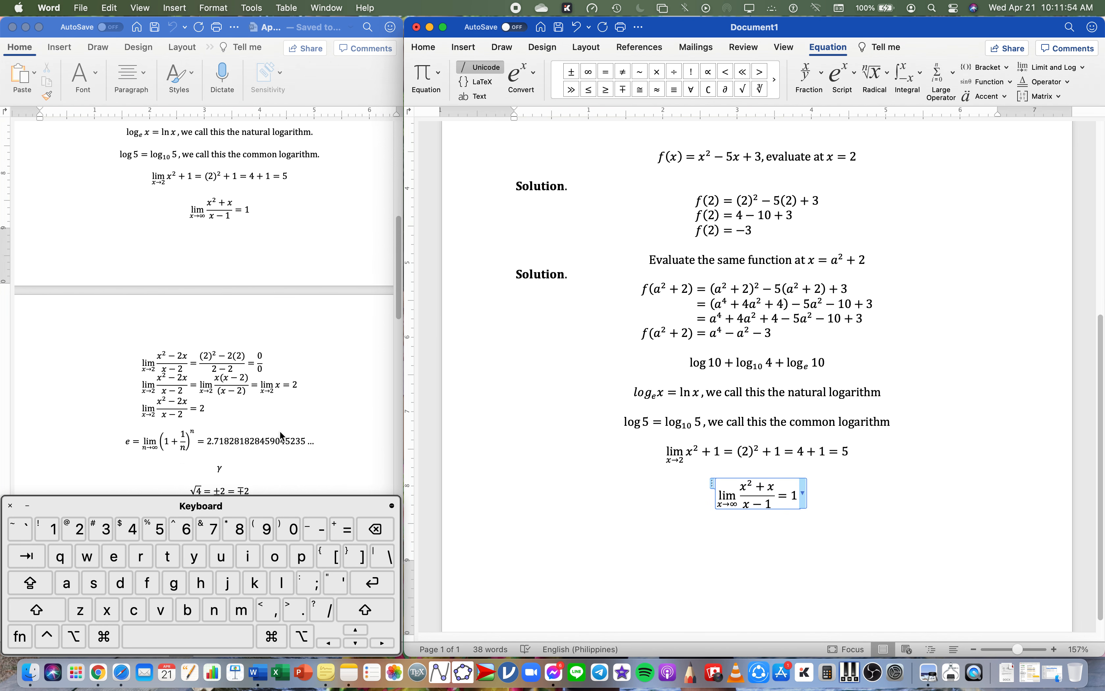
click(842, 493)
key(Return)
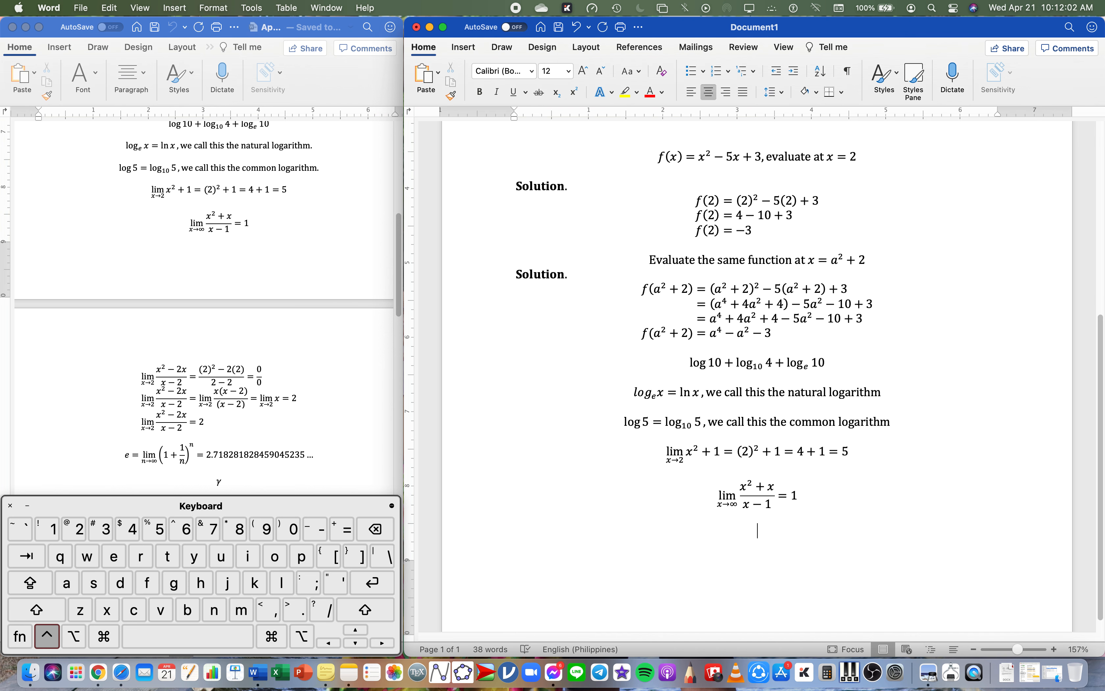
key(ctrl+=)
text(lim_)
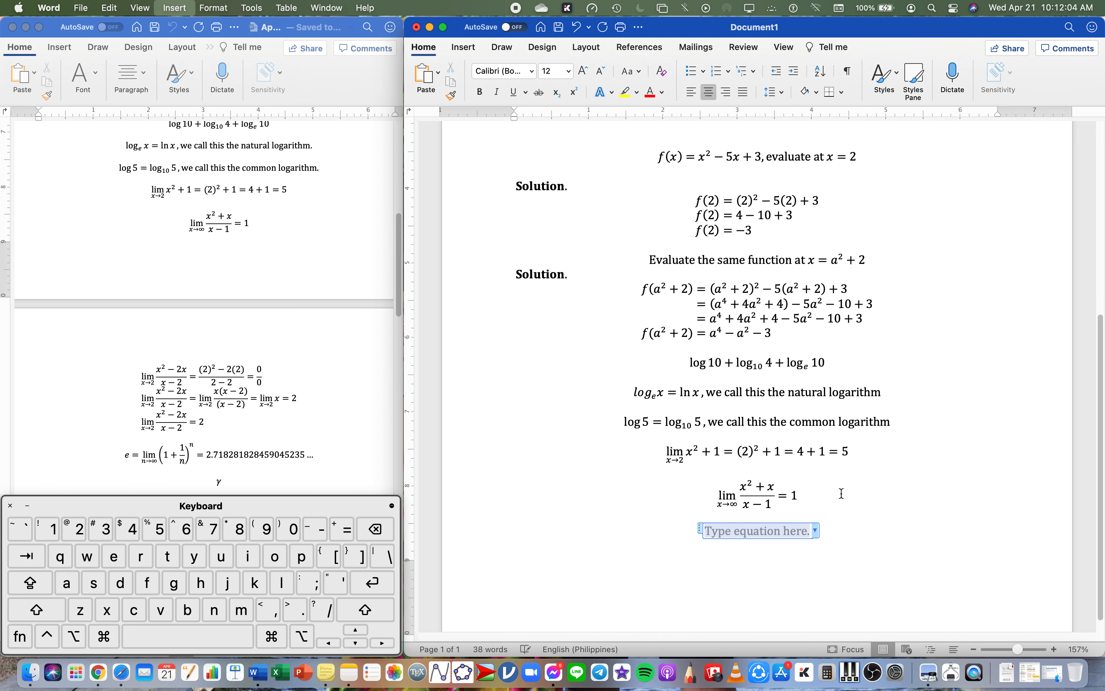
text((x->)
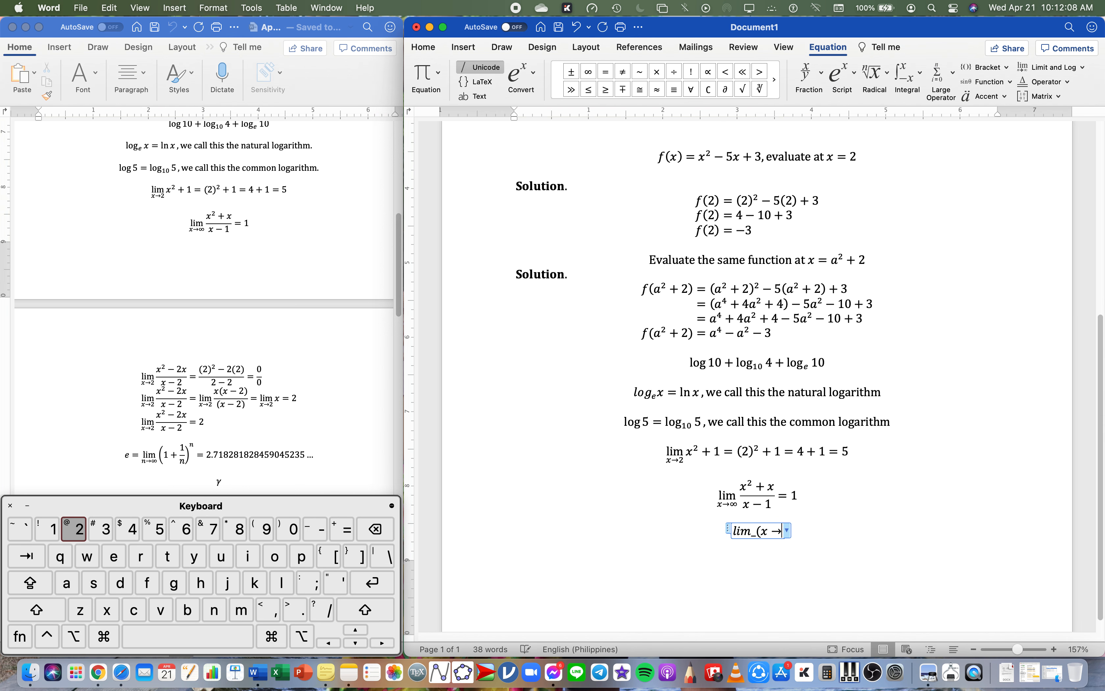
text(2))
key(space)
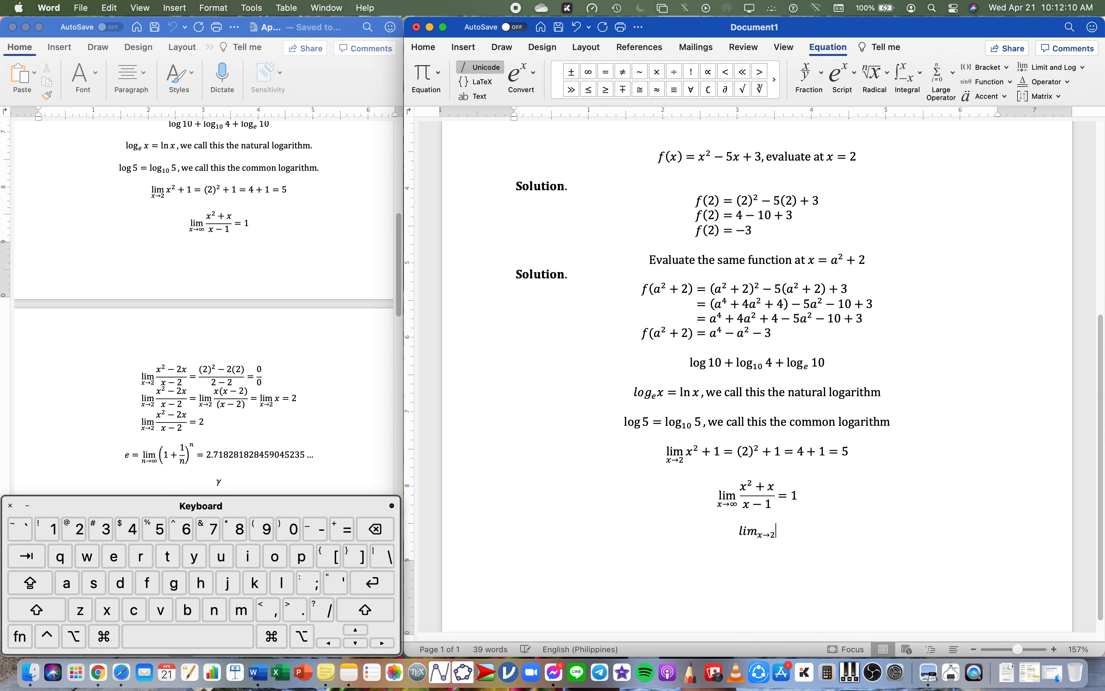
text((x)
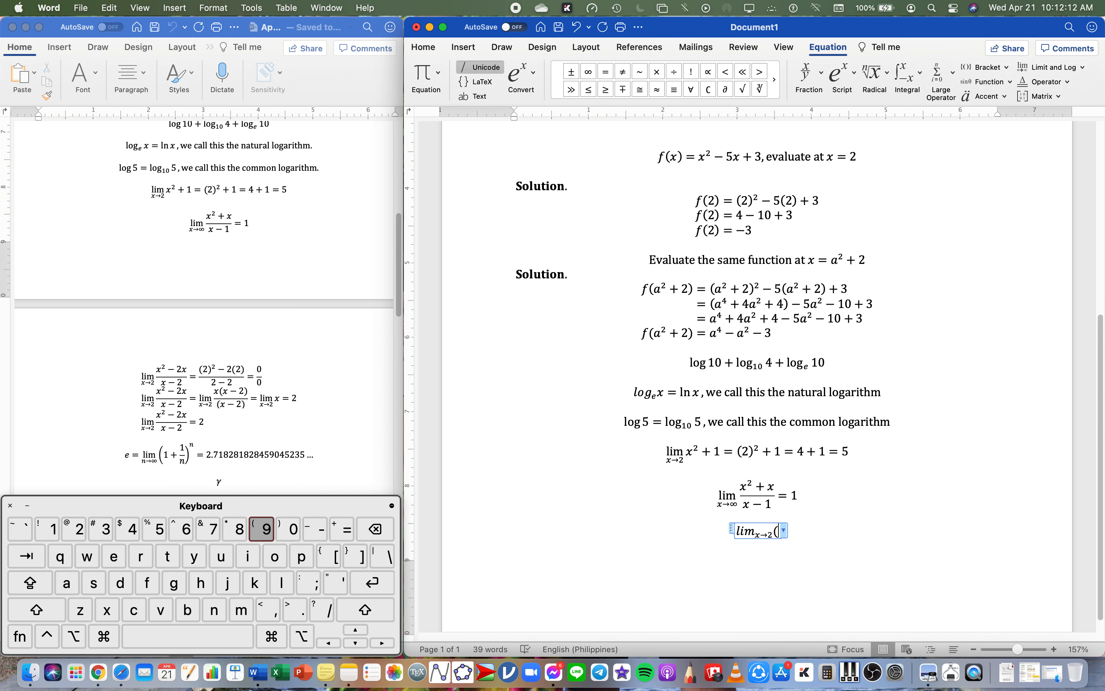
text(^2-2x))
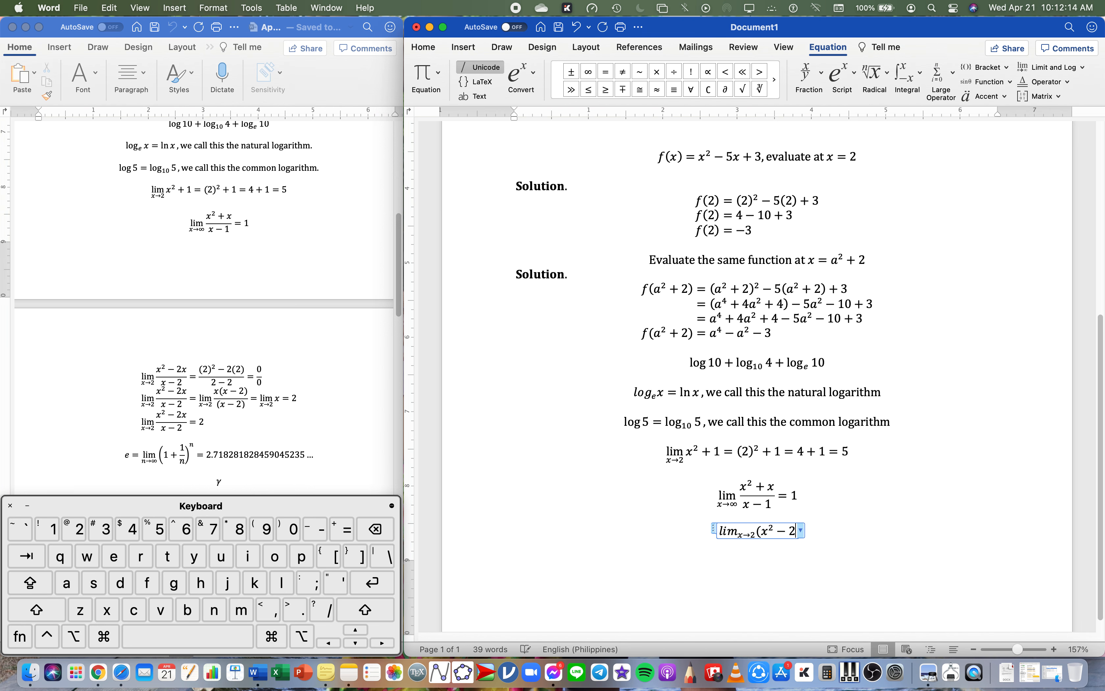
text(/)
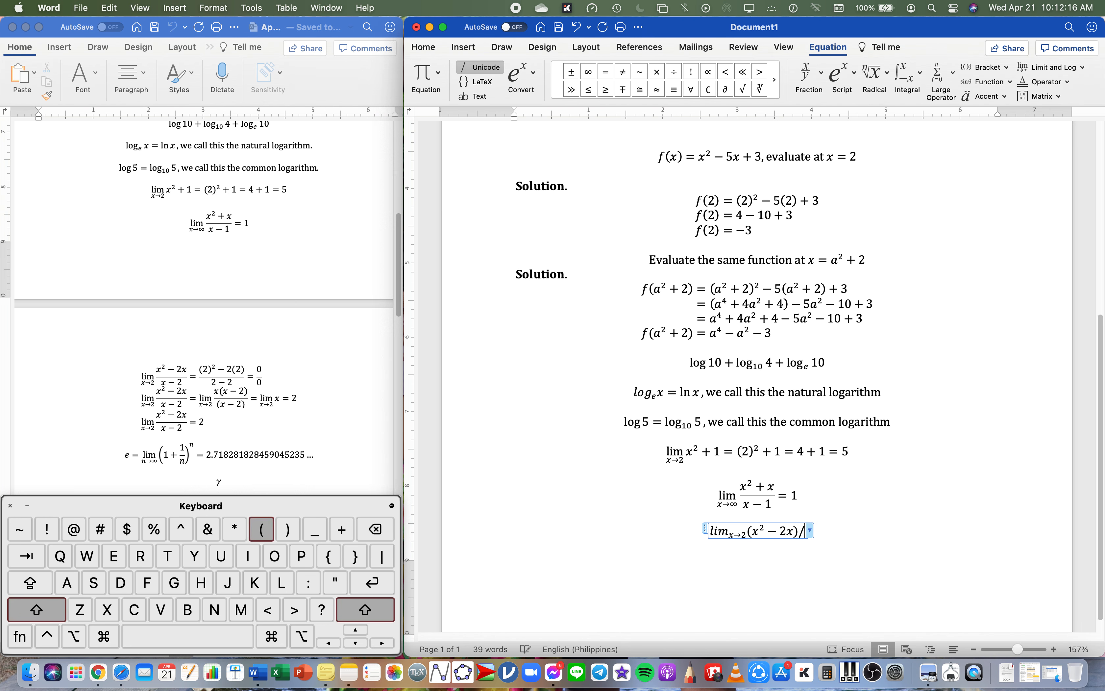
text((x-2))
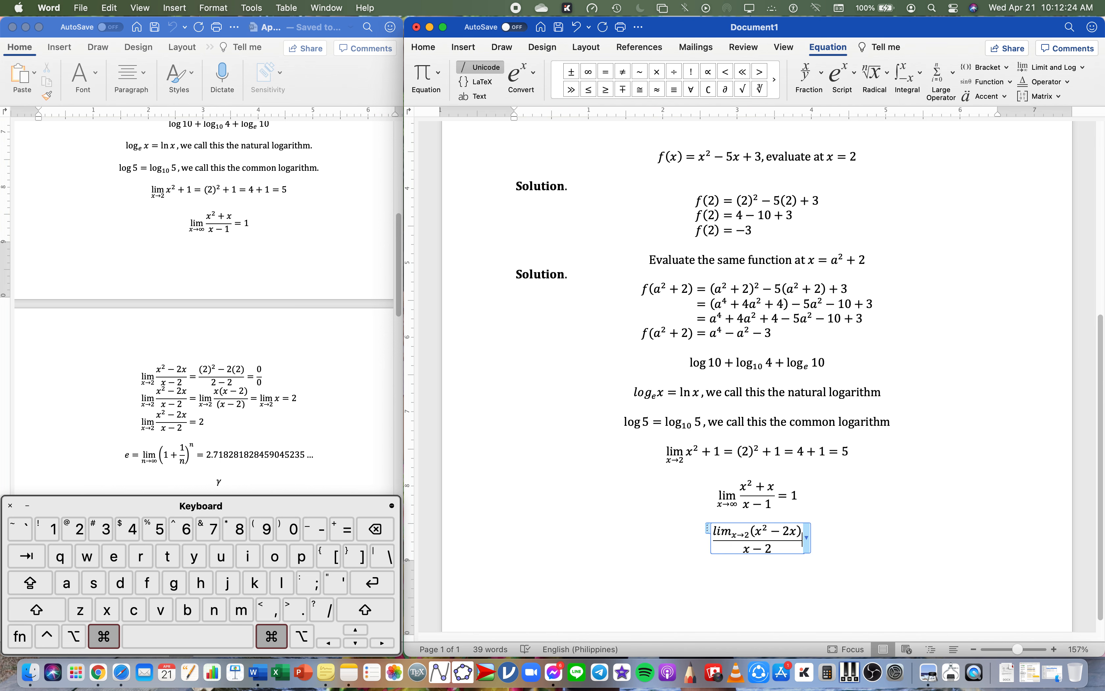
key(shift+Left)
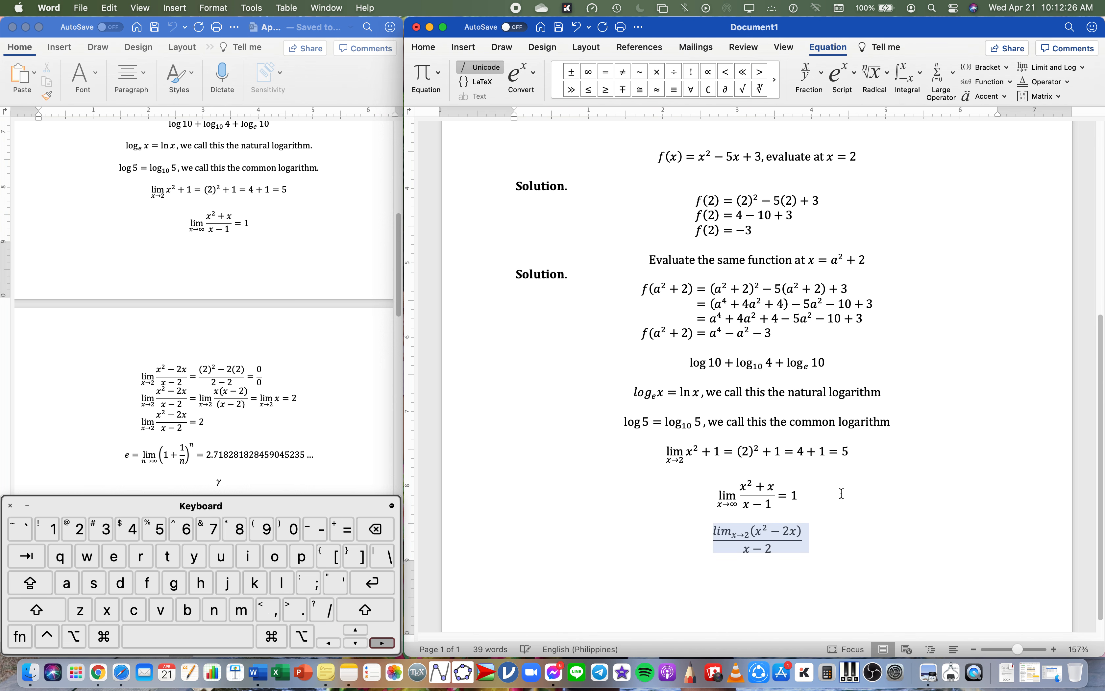
key(BackSpace)
key(ctrl+equal)
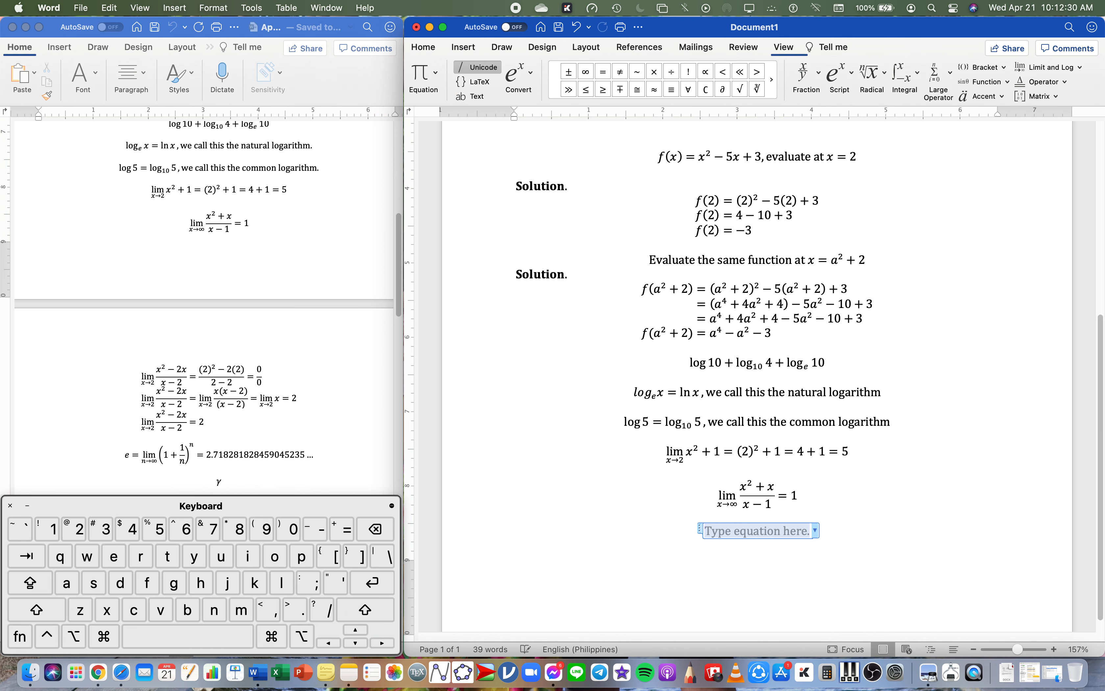
text(lim_)
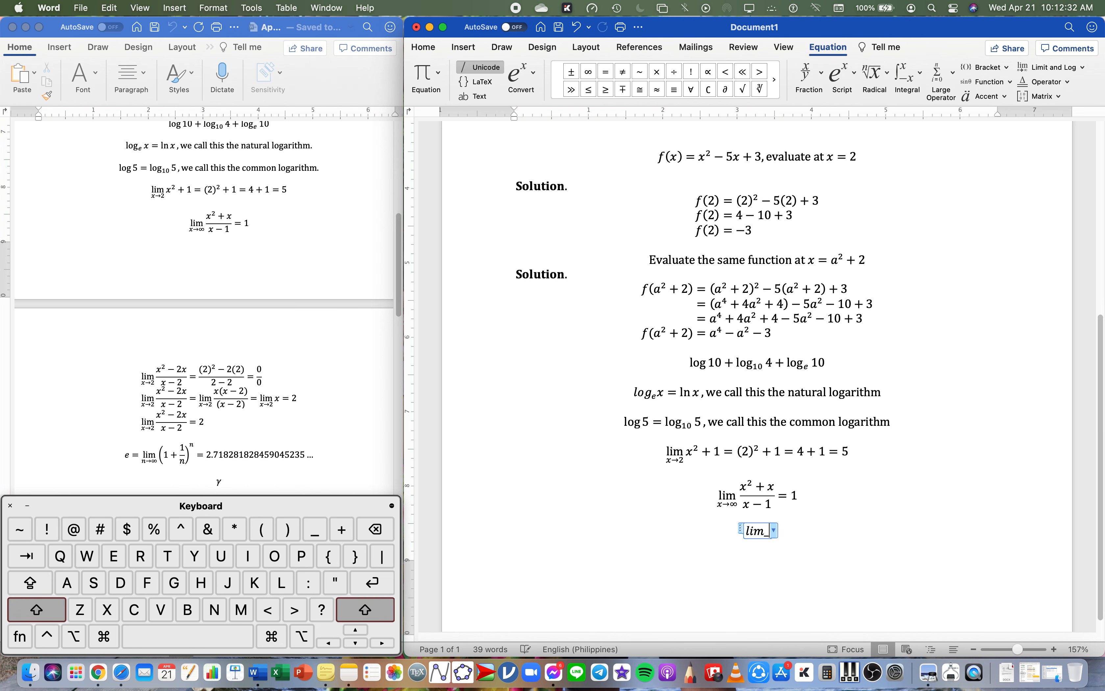
text((x->2))
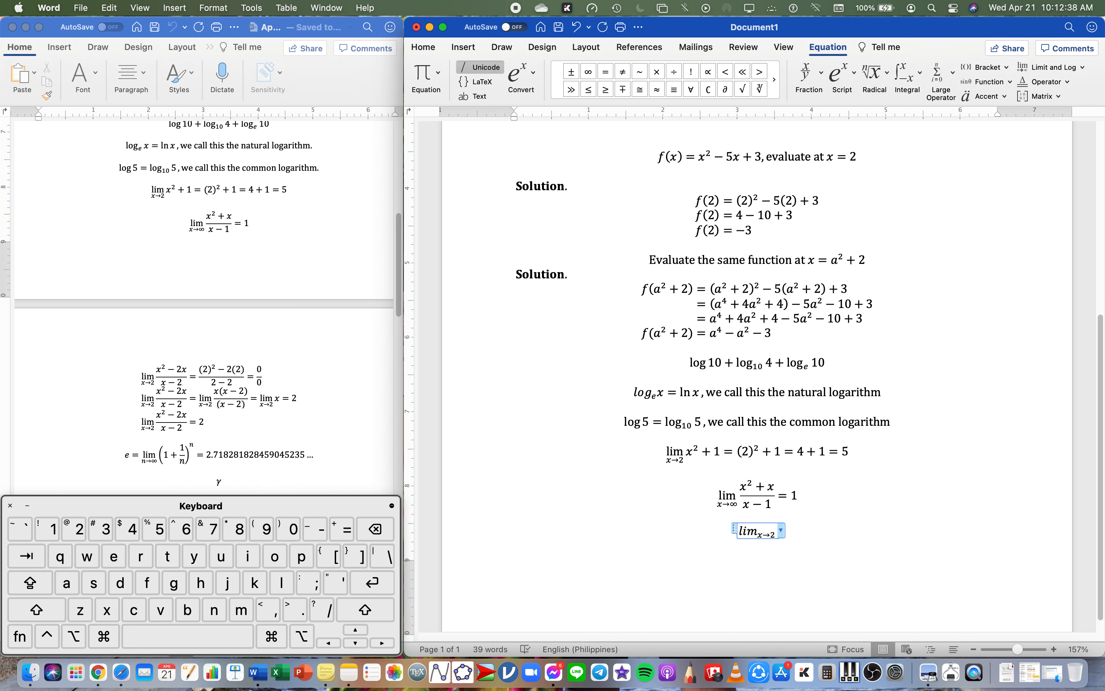
key(BackSpace)
key(BackSpace)
key(BackSpace)
key(BackSpace)
key(BackSpace)
text(;)
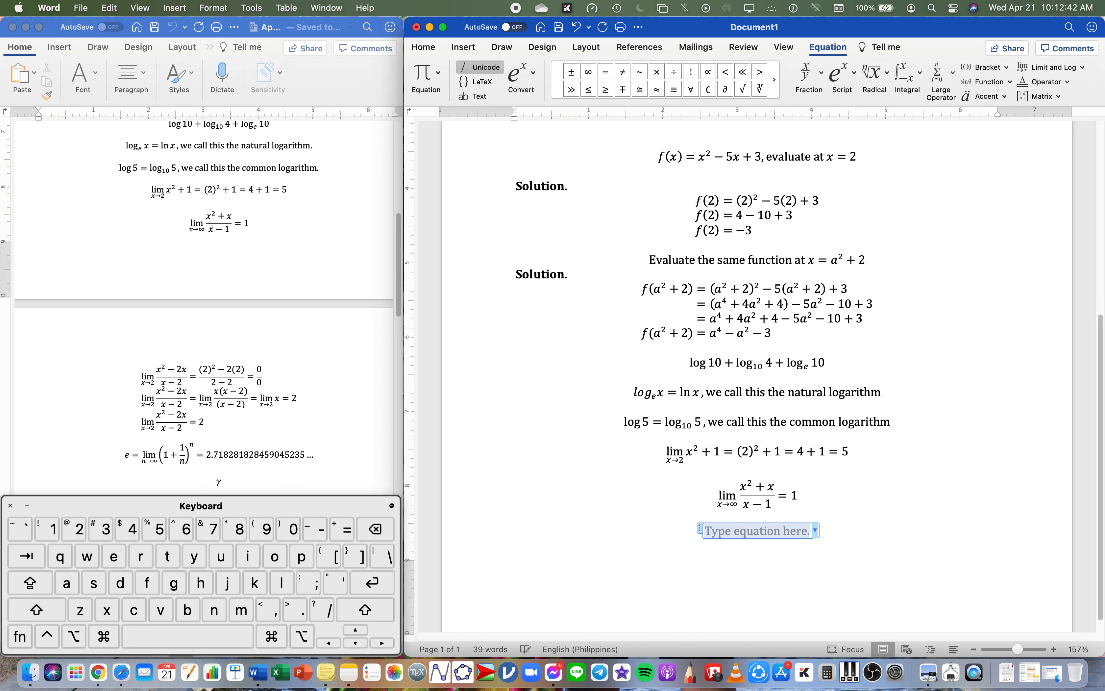
key(BackSpace)
Step: Enter a limit operator with x→2 beneath it in the empty equation, applied to the fraction x² − 2x over x − 2
text(lim)
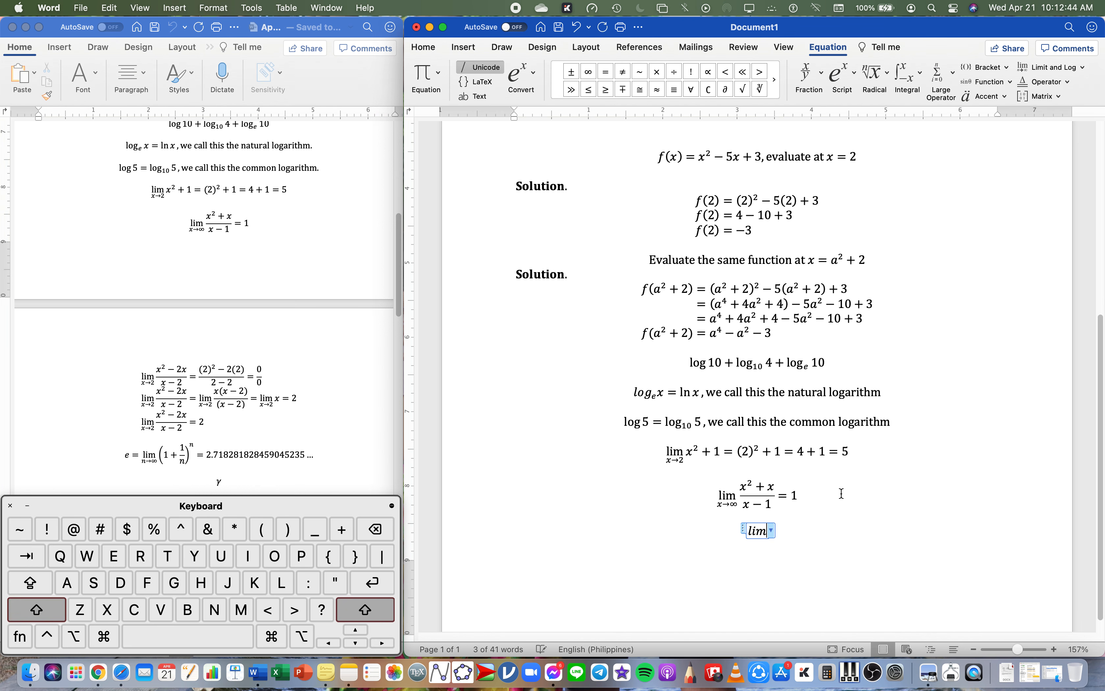
text( _)
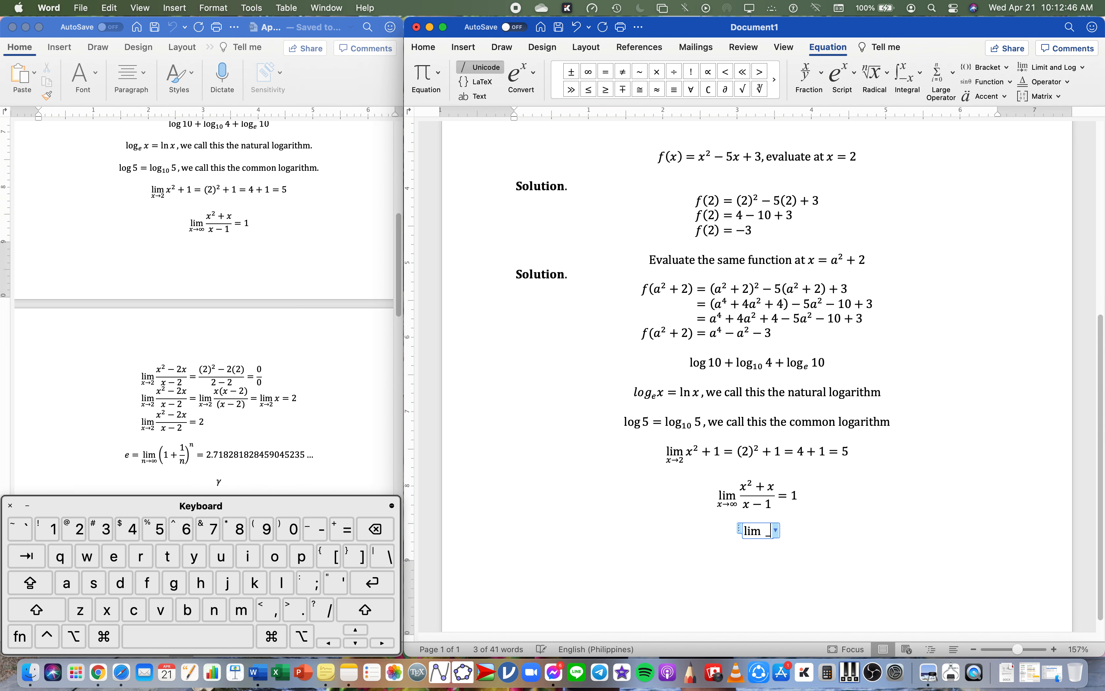
text((x)
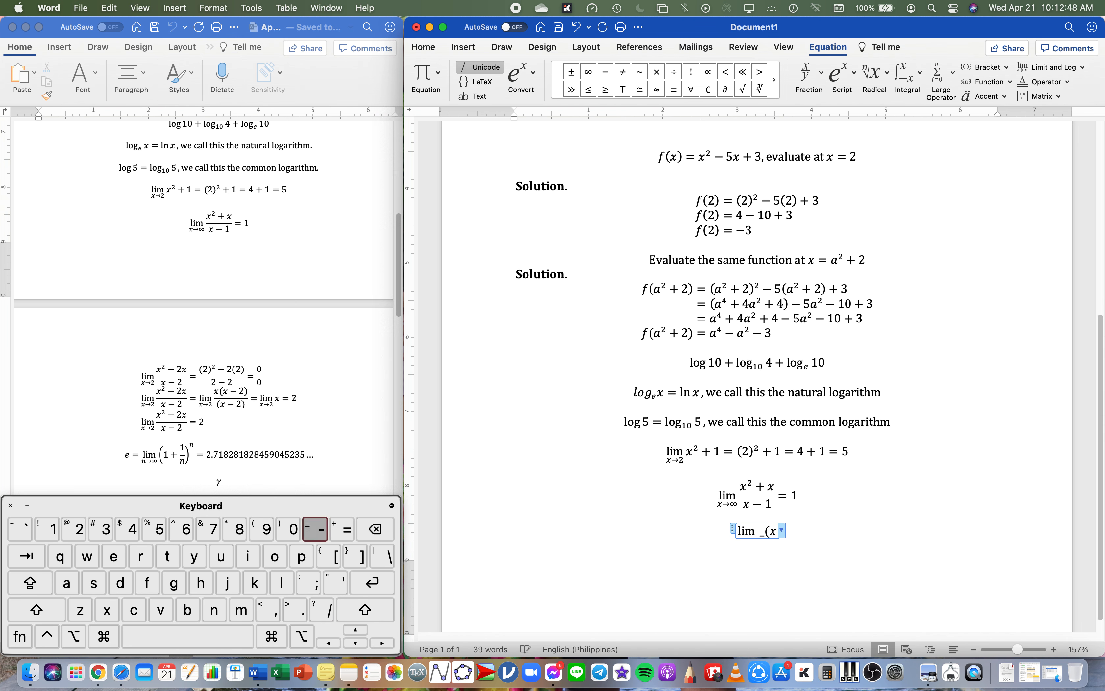
text(->2) )
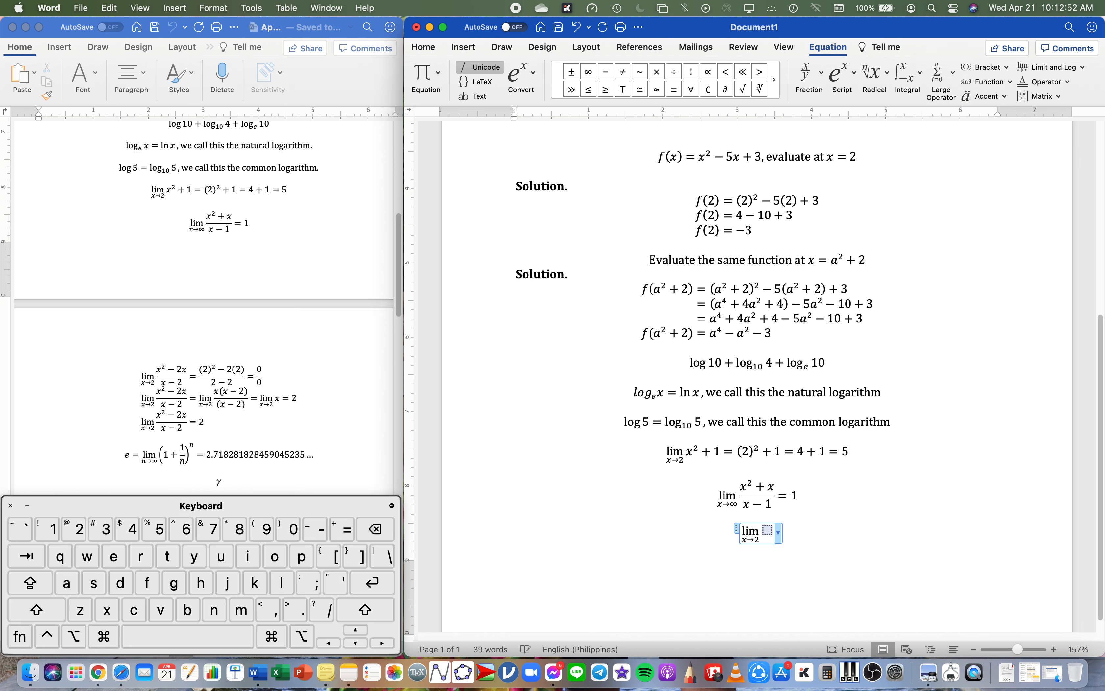
text((x^2-)
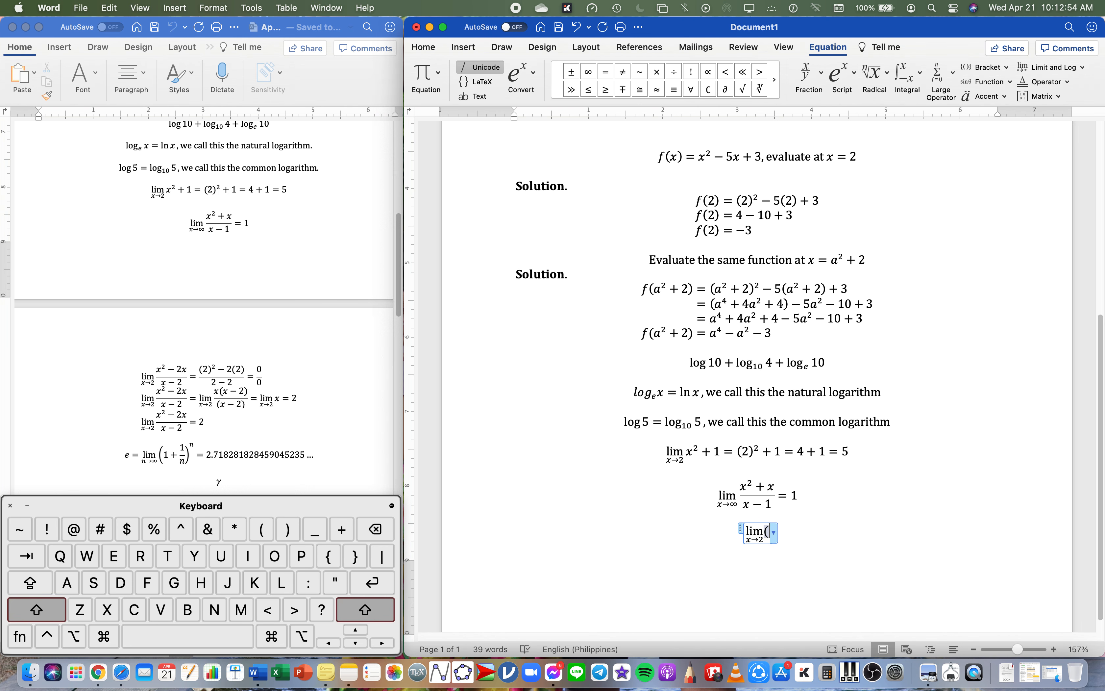
text(2x)
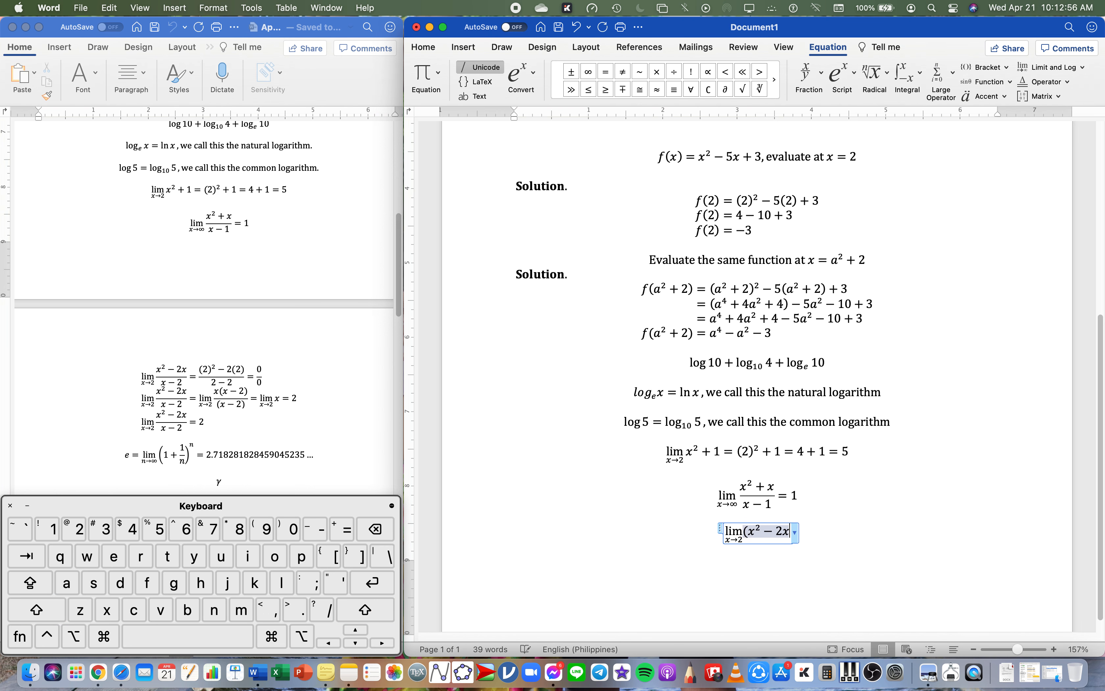
text()/(x-2) )
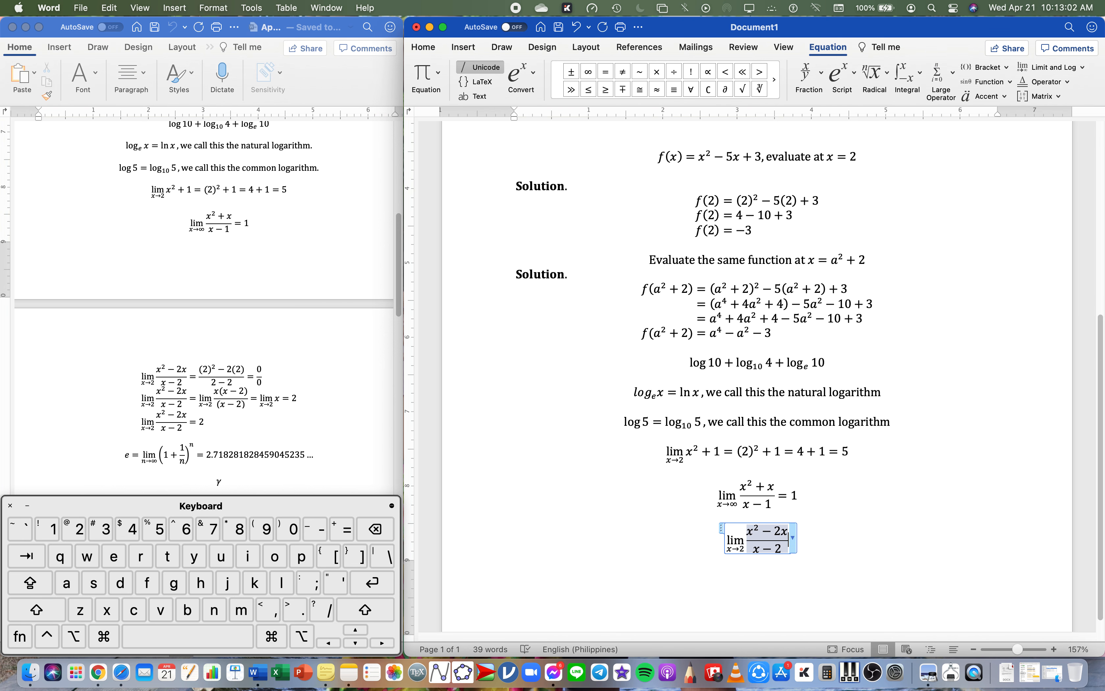
Step: Extend the x→2 limit equation with an equals sign and the fraction (2)² − 2(2) over 2 − 2
text(=)
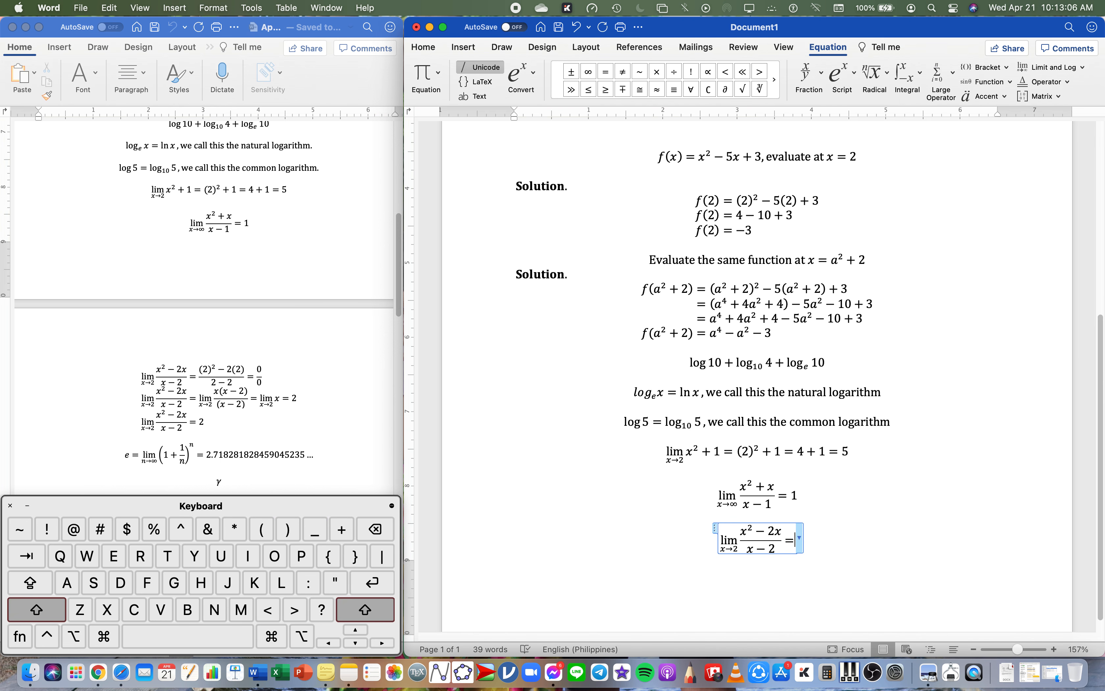
text(((2)
text()^2)
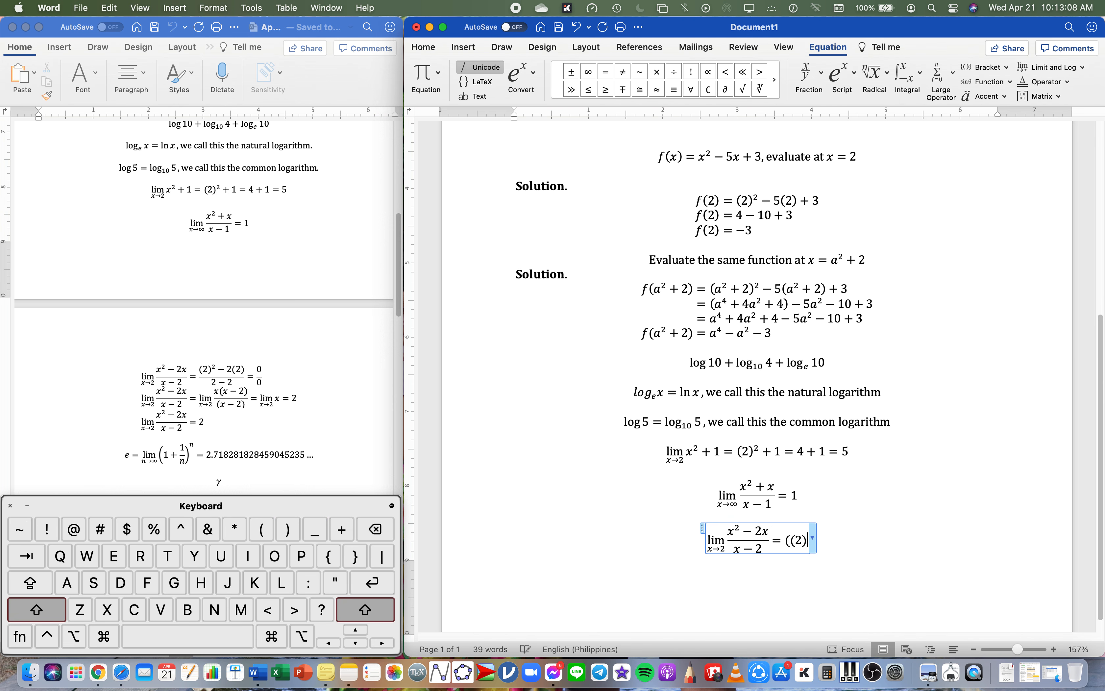
text(-2()
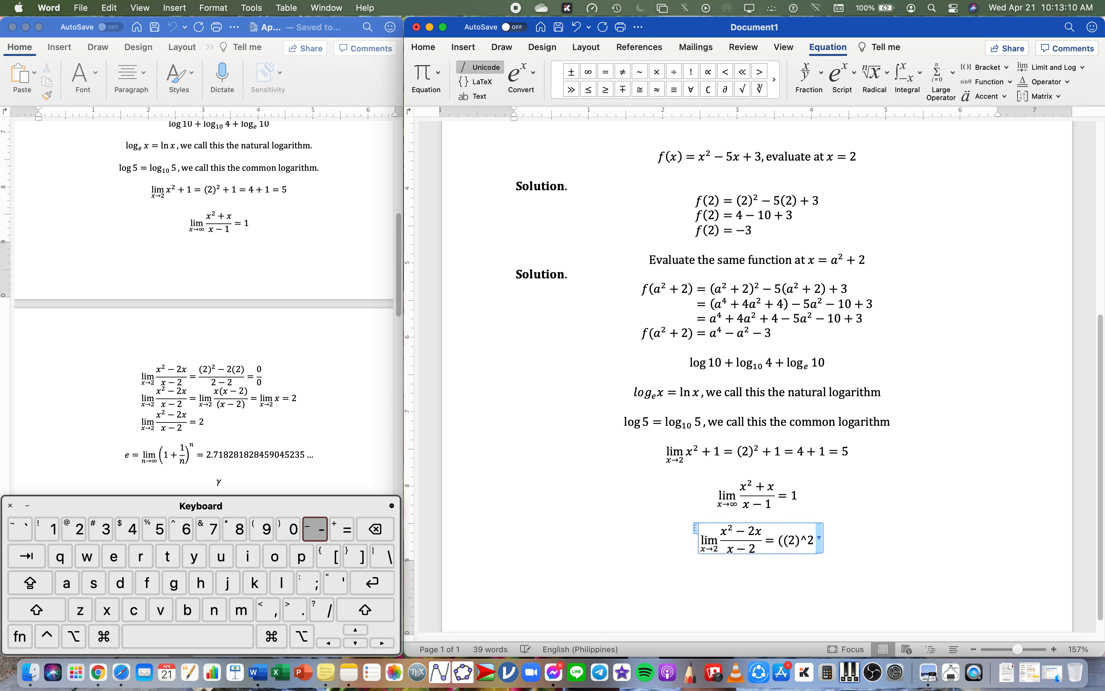
text(2))
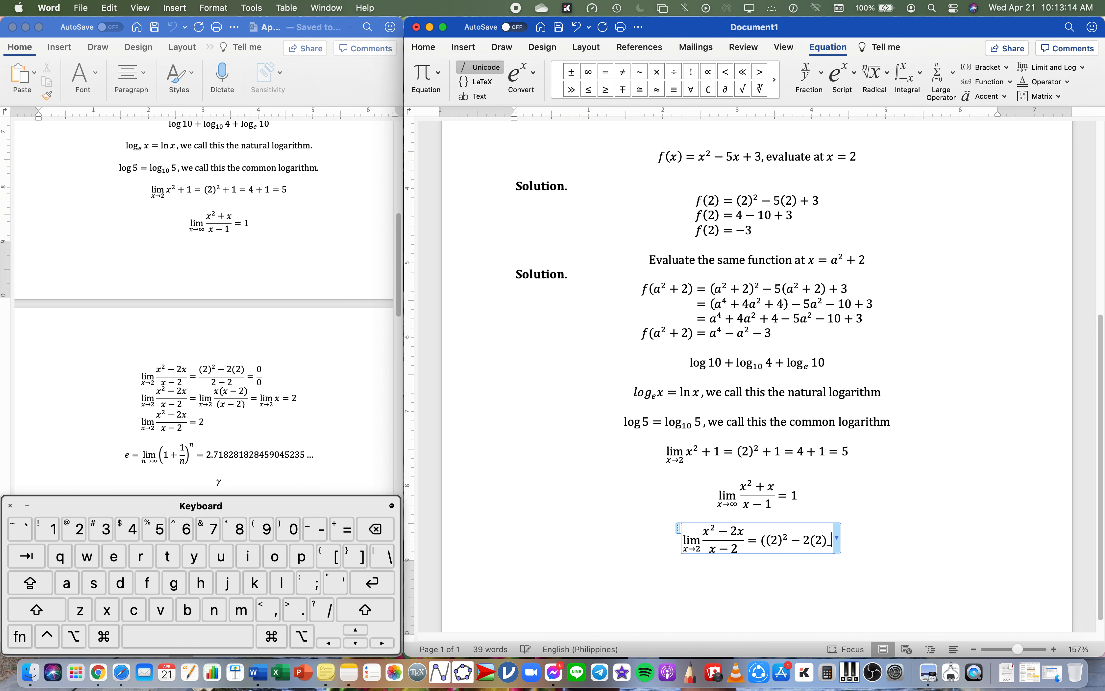
text()/)
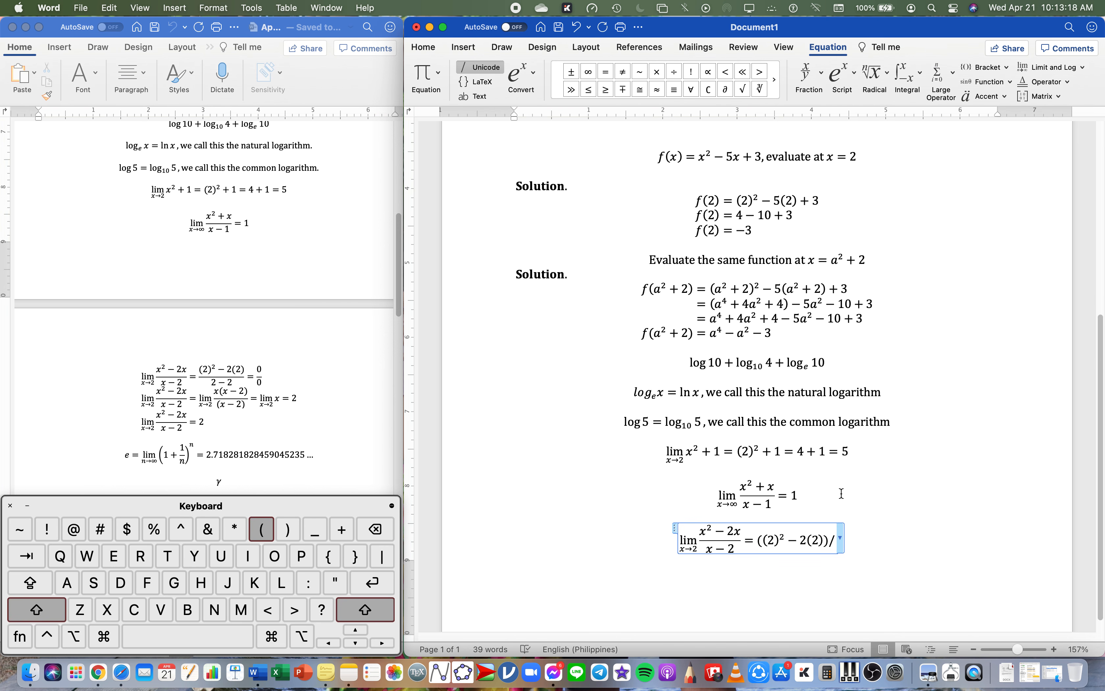
text((2)
text(-2) )
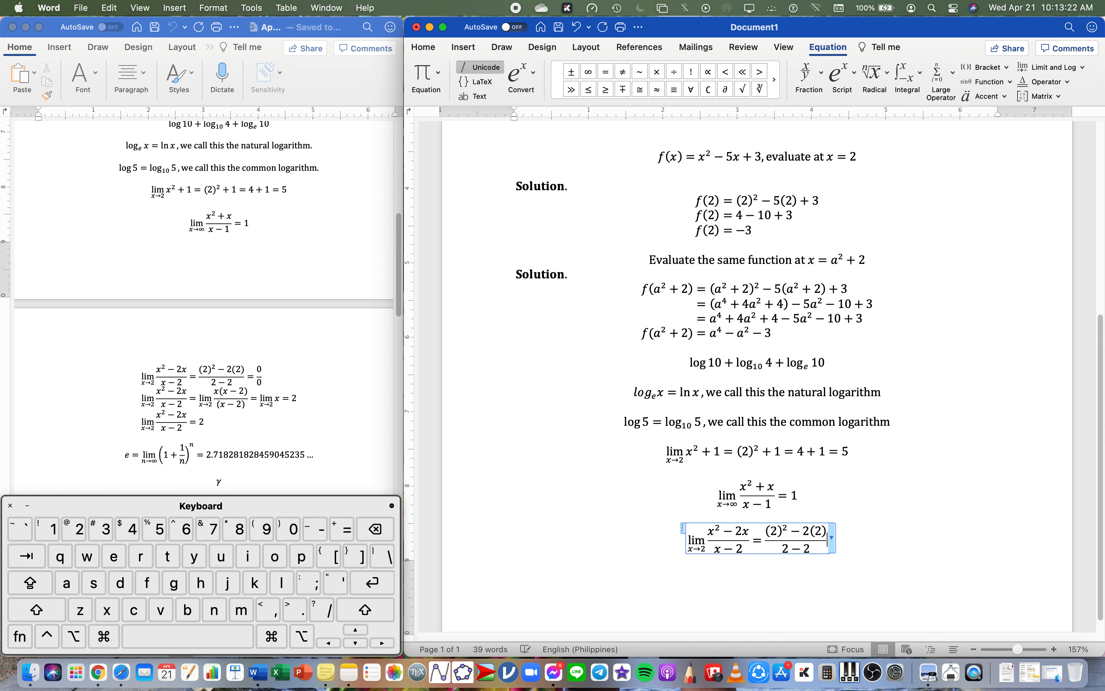
Step: Finish the x→2 limit line with = 0/0 and insert a new empty equation on the line below
text(=0)
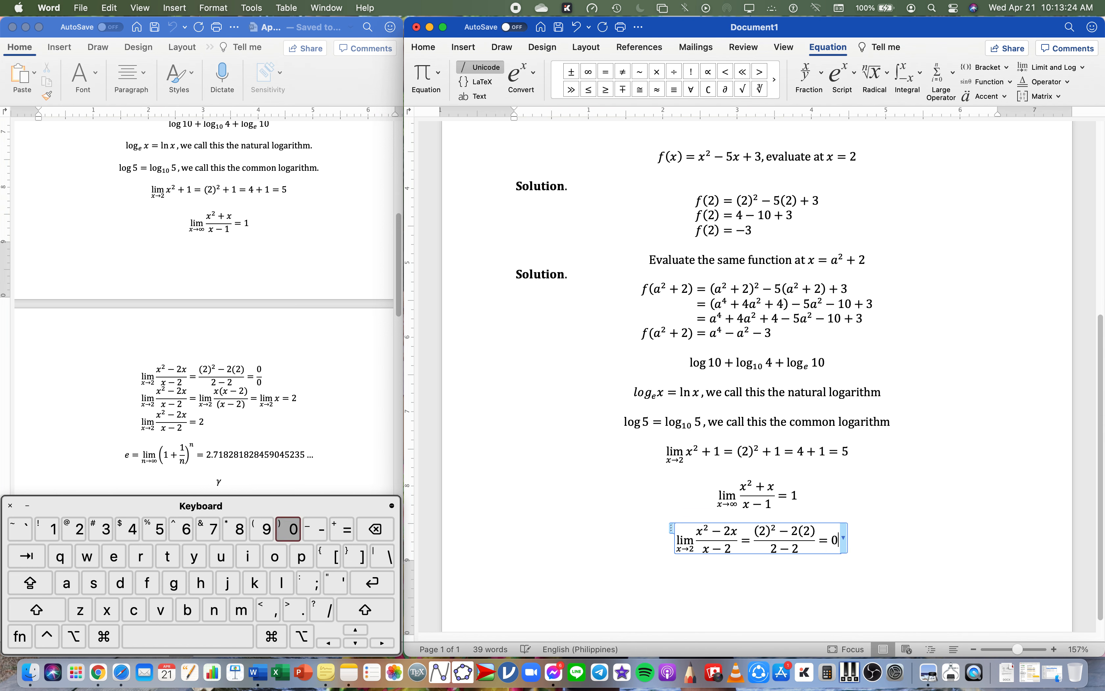
text(/0)
key(Right)
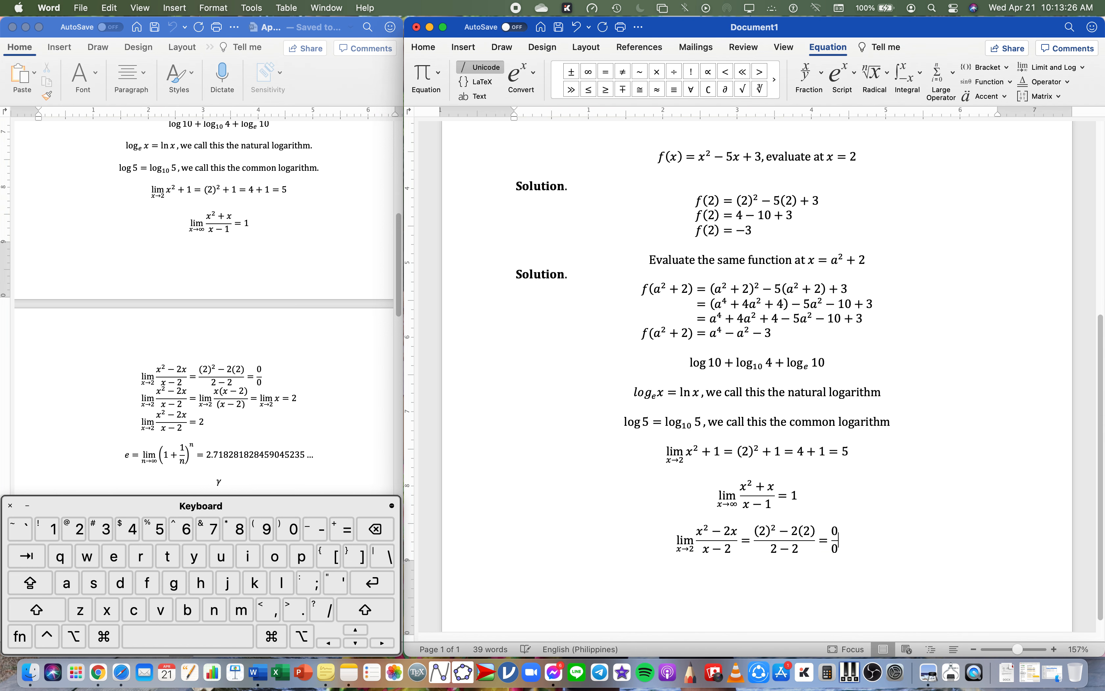
key(Return)
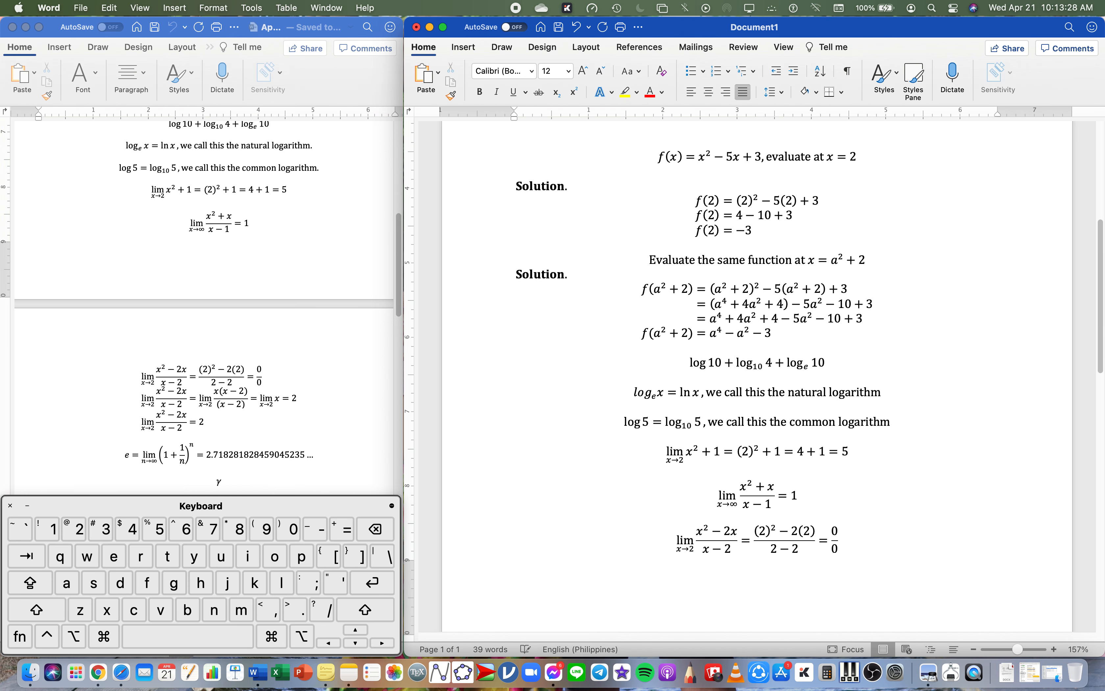
key(ctrl+=)
text(lim_)
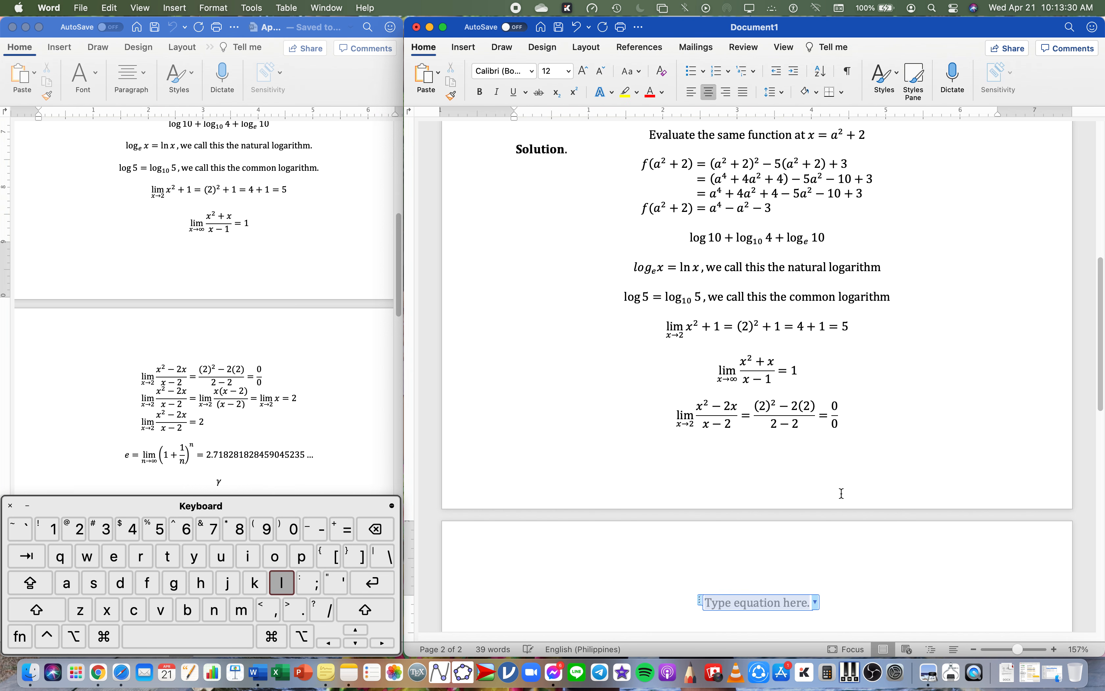
text((x->)
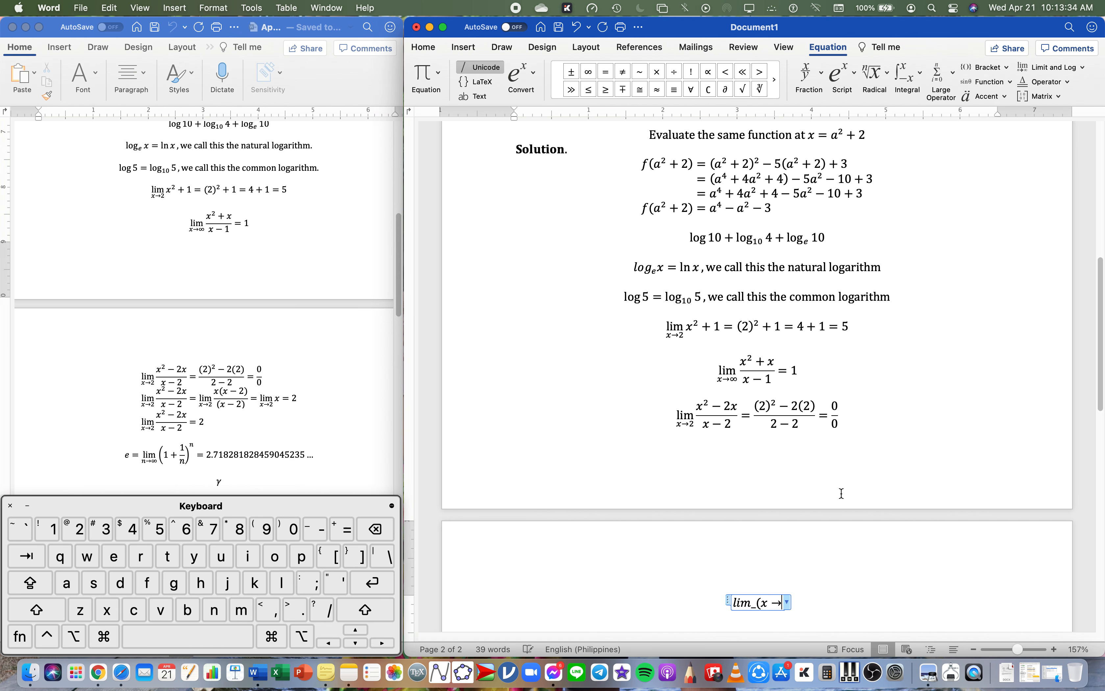
text(2))
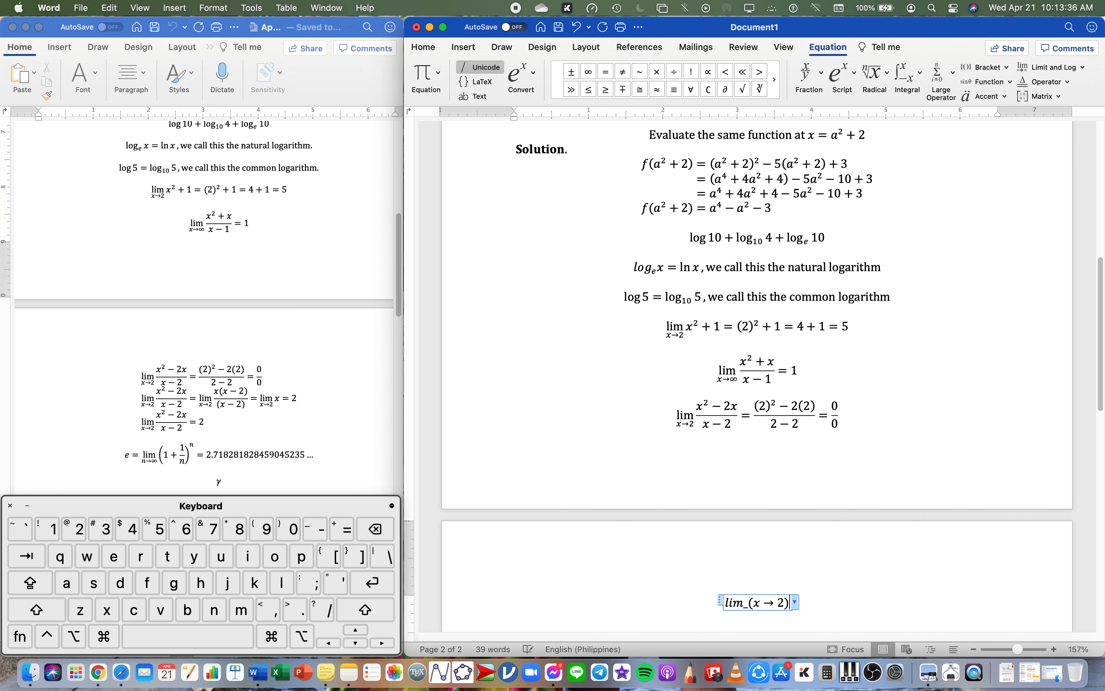
key(space)
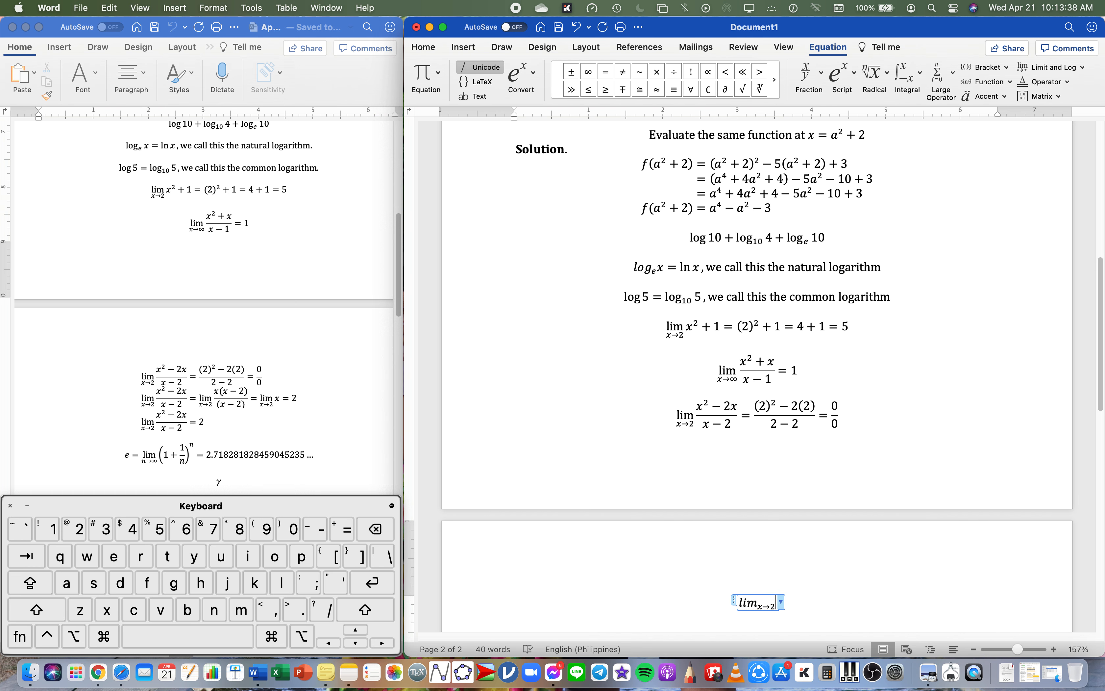
key(space)
key(BackSpace)
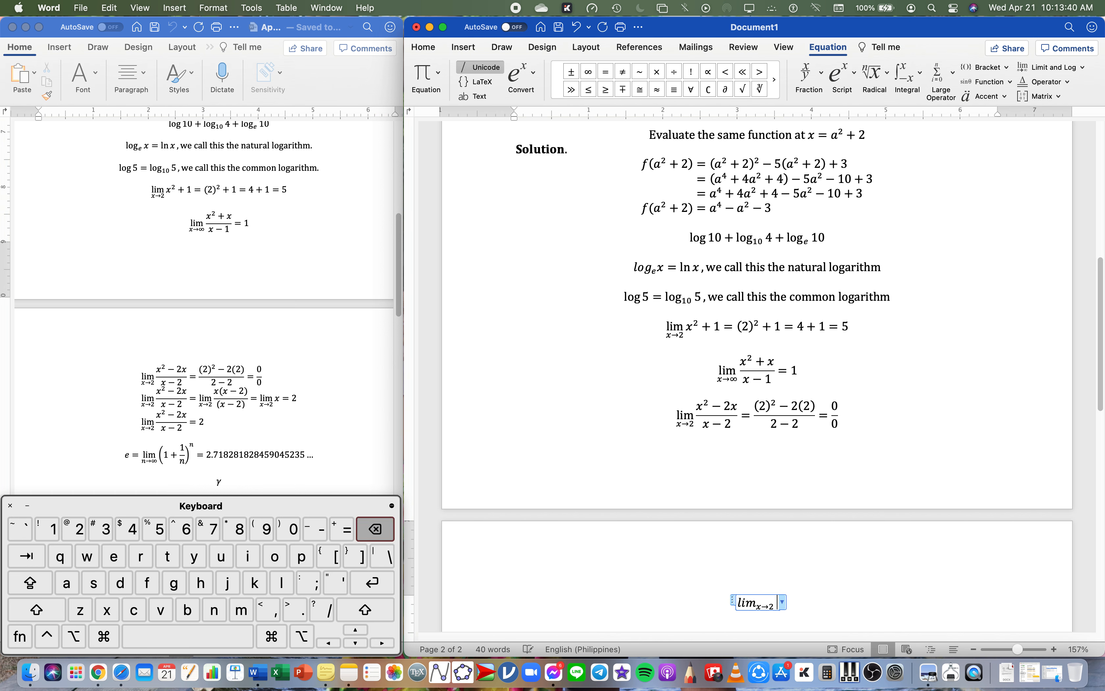
key(BackSpace)
key(BackSpace)
key(BackSpace)
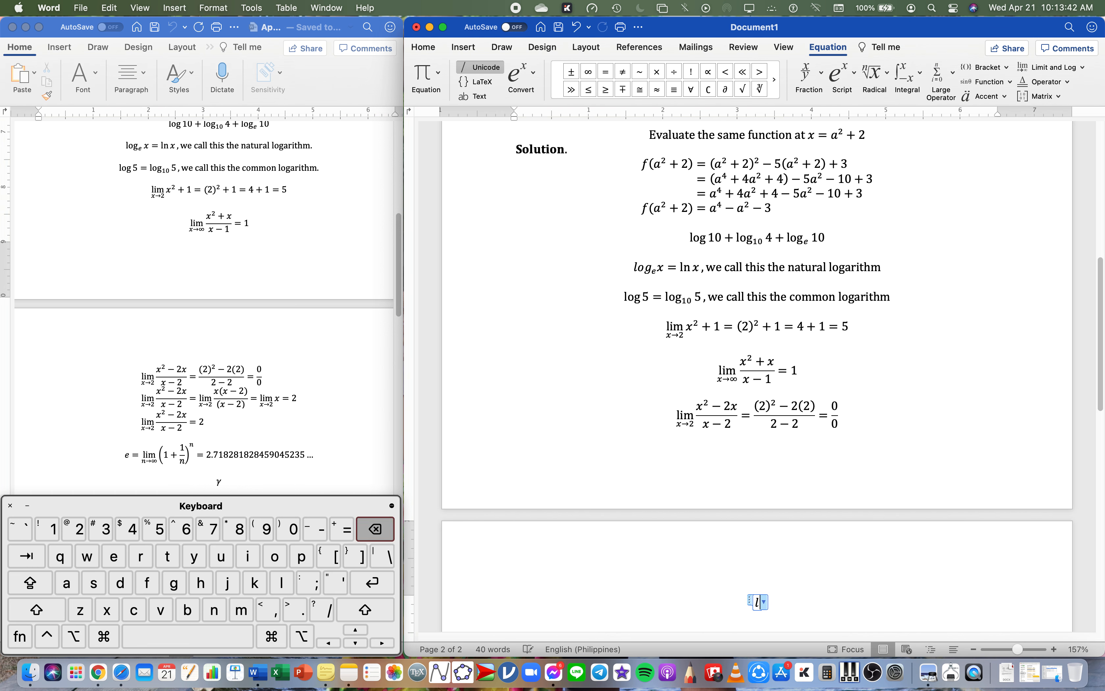
Step: Enter a limit operator with x→2 beneath it in the new equation on page 2
text(lim)
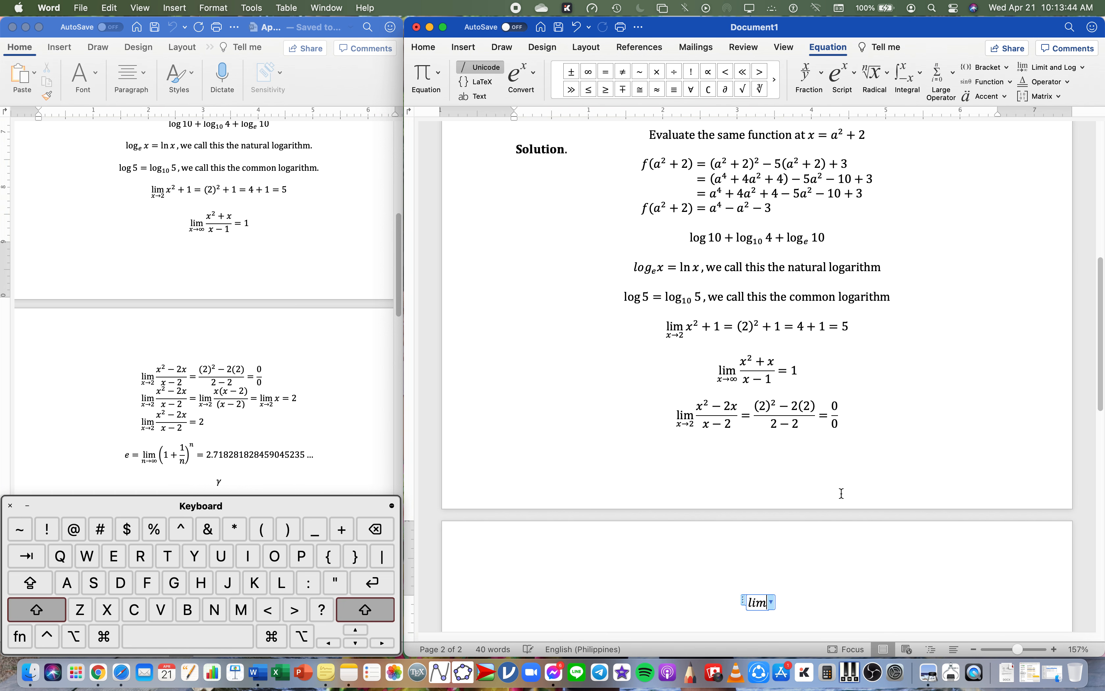
text(_)
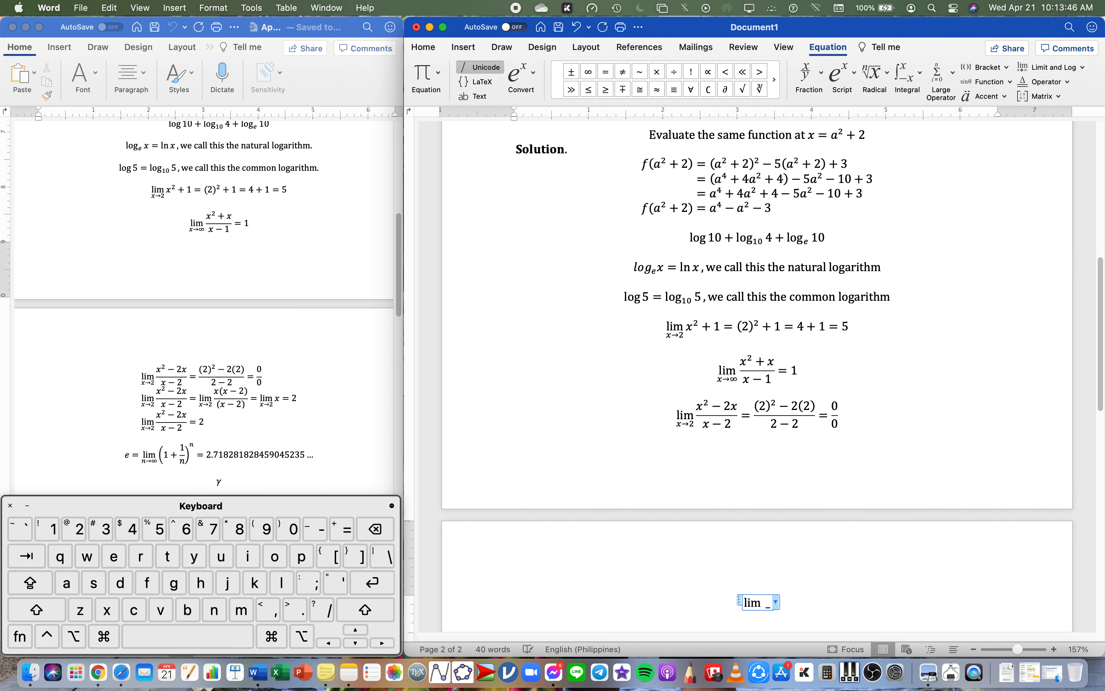
text((x->2))
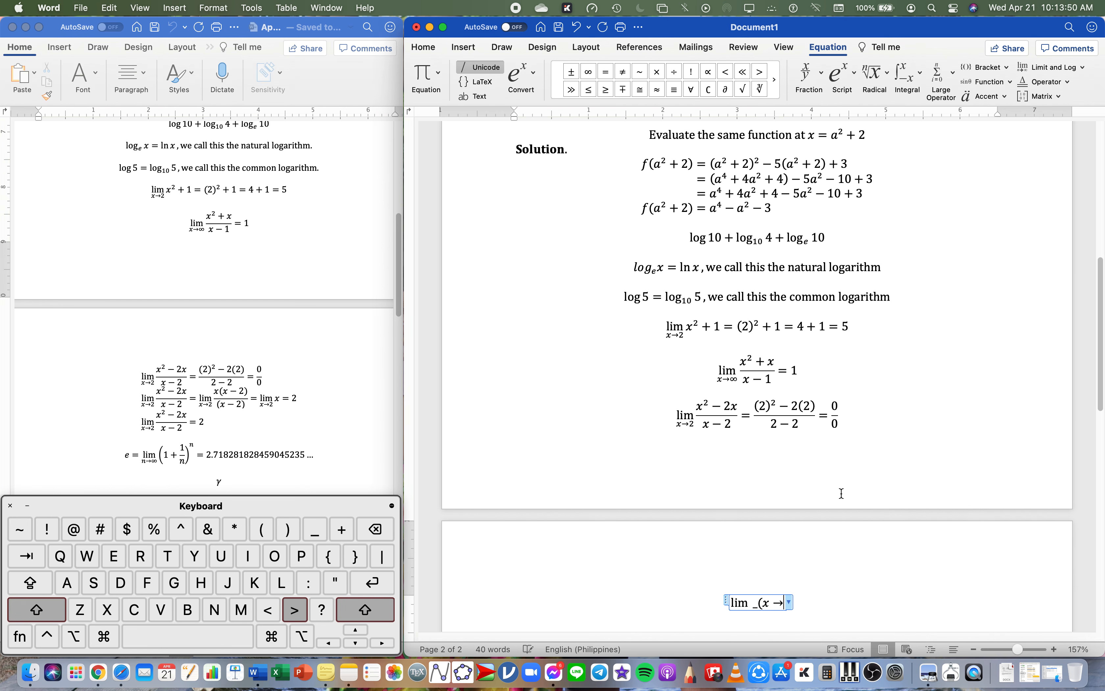
key(space)
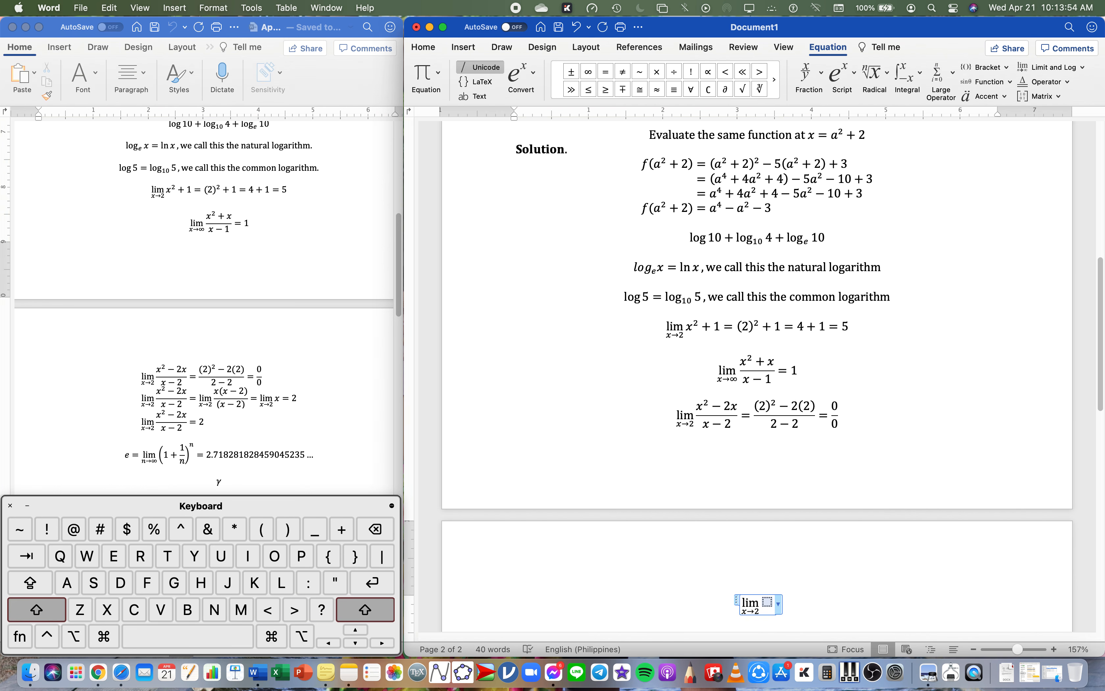
Step: Enter (x² − 2x) in a single pair of parentheses as the expression of the new limit
text(()
text((x^2-2x))
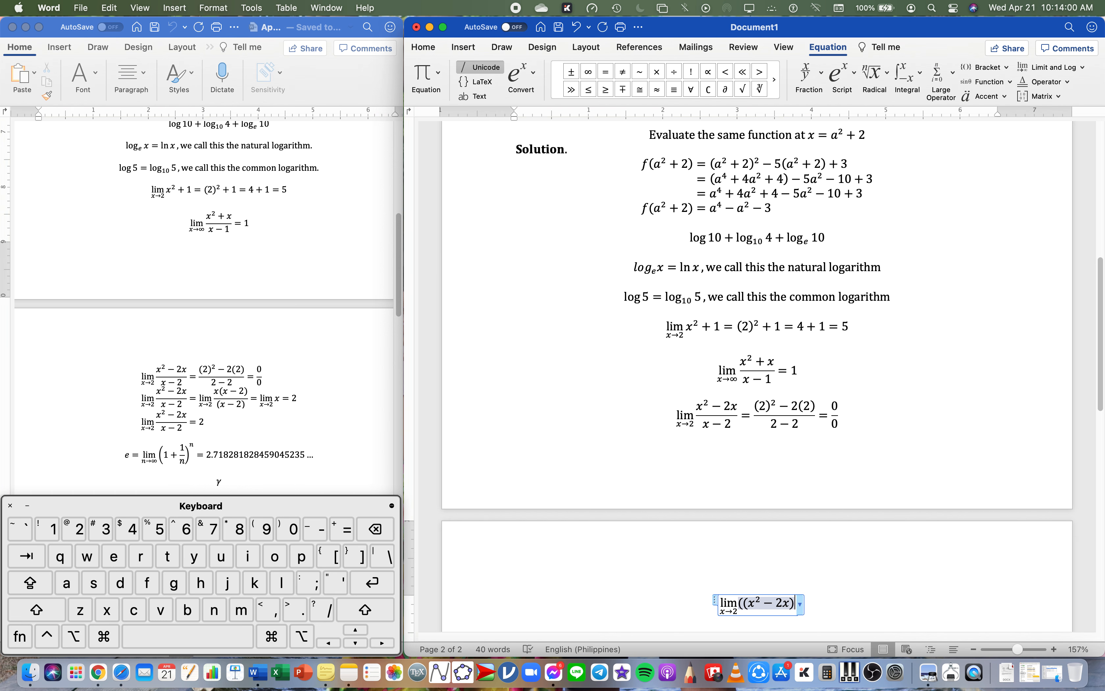
key(BackSpace)
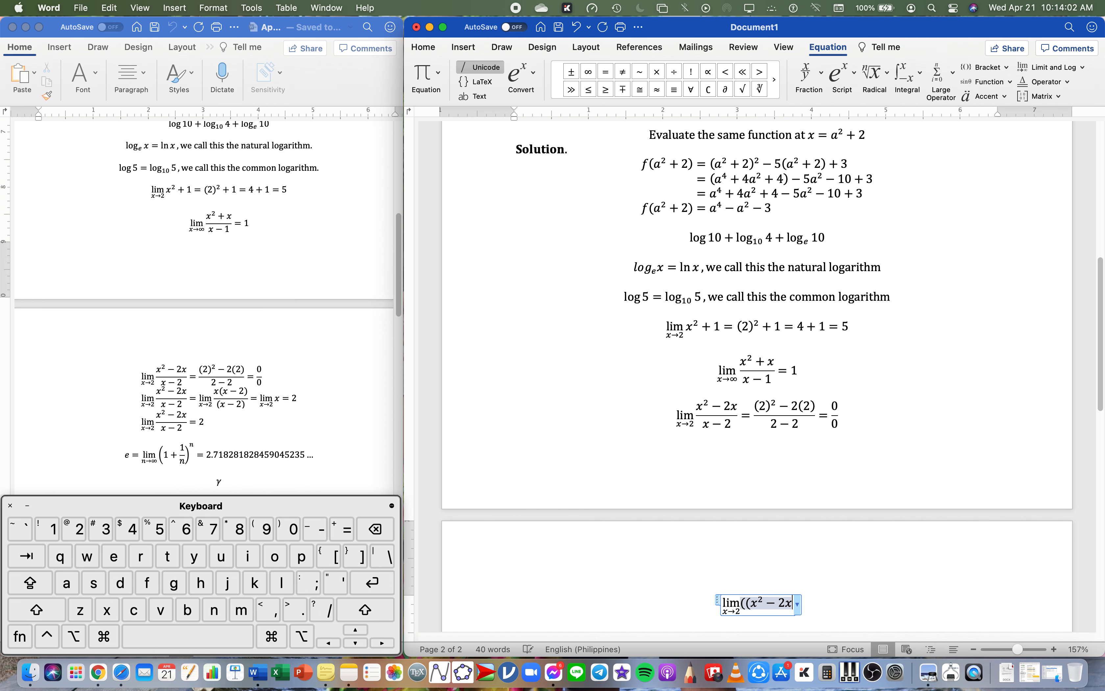
key(Left)
key(Left)
key(Left)
key(Left)
key(Left)
key(BackSpace)
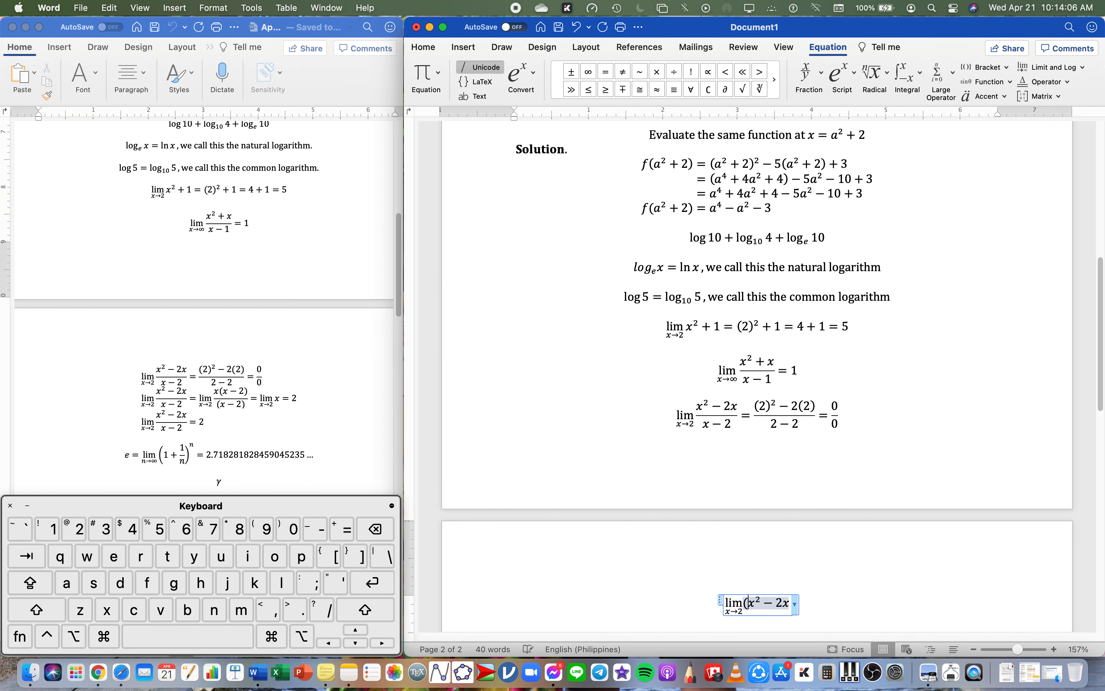
key(Right)
key(Right)
key(Right)
key(Right)
text())
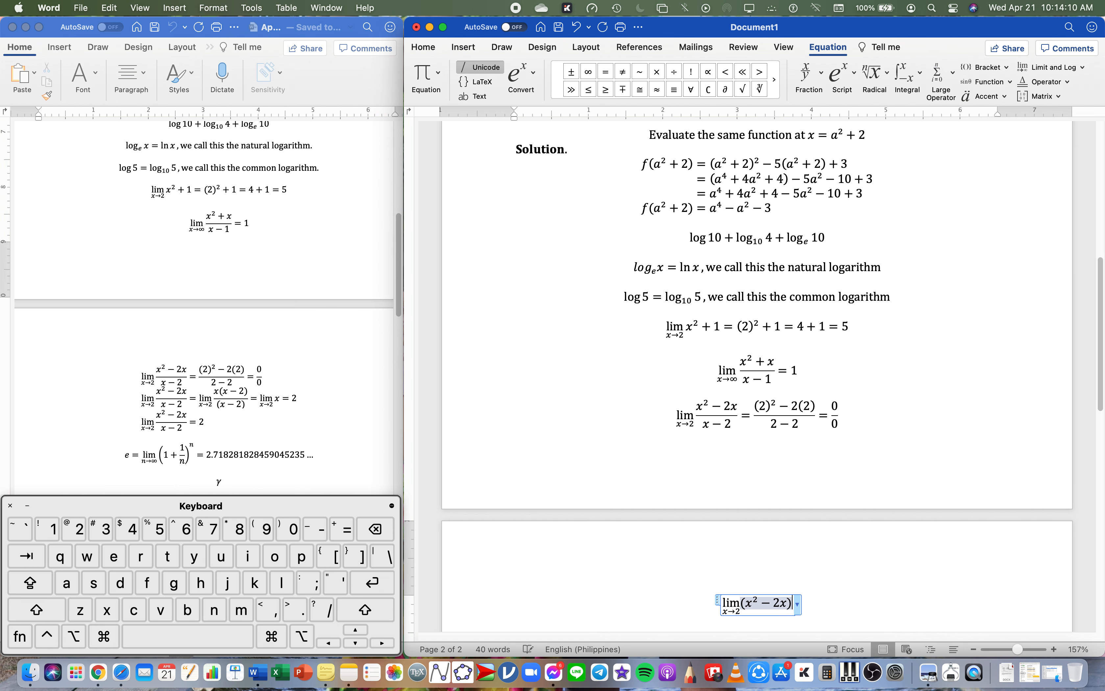
Step: Turn the limit's expression into a fraction with x − 2 as the denominator
text(/)
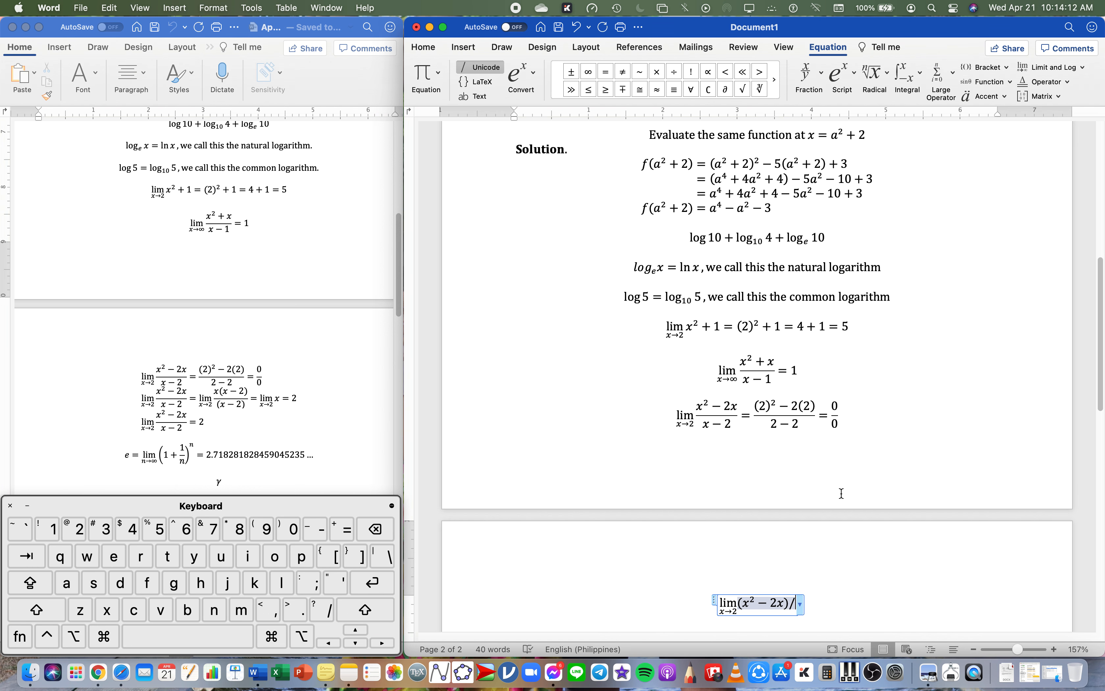
text(9x-2))
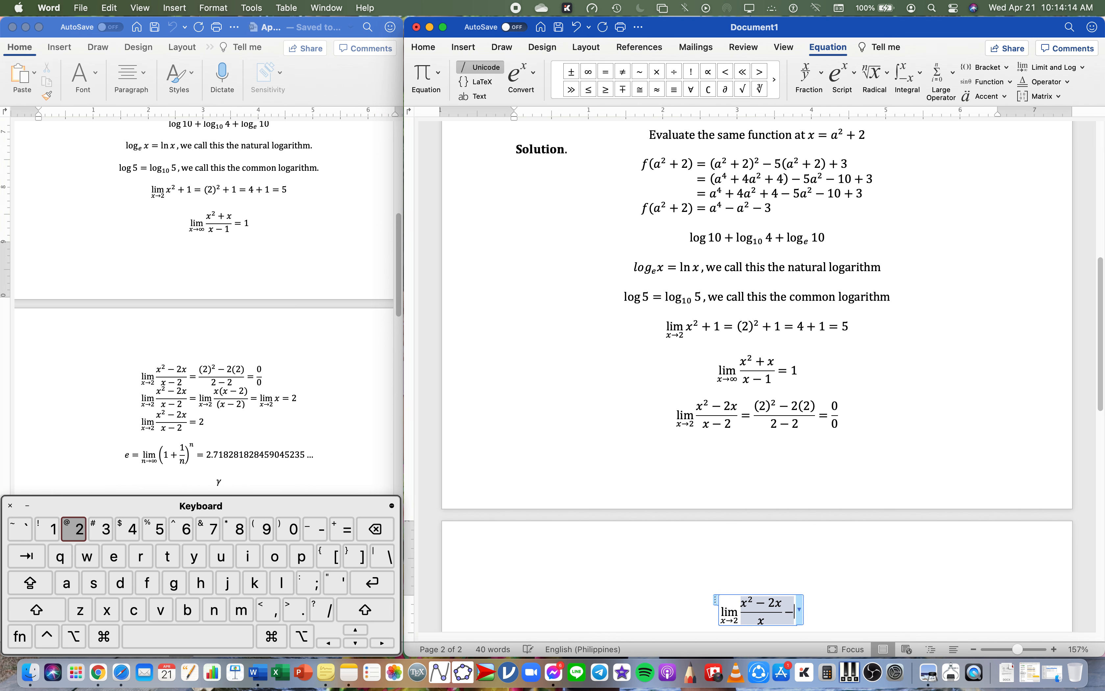
key(BackSpace)
key(BackSpace)
key(BackSpace)
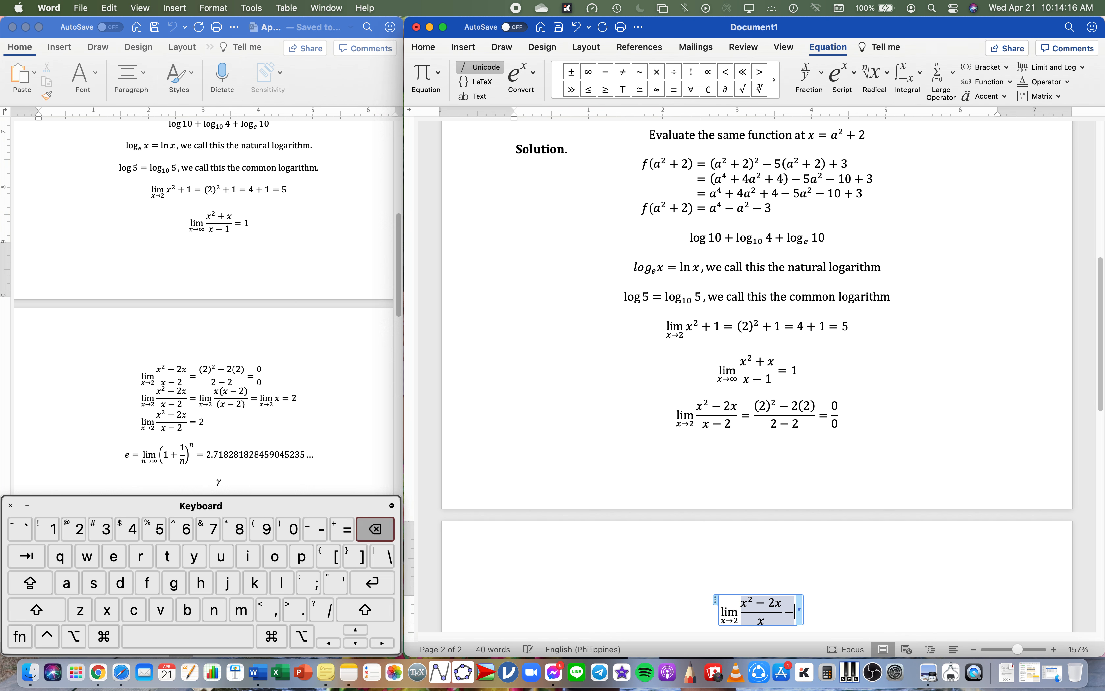
key(Up)
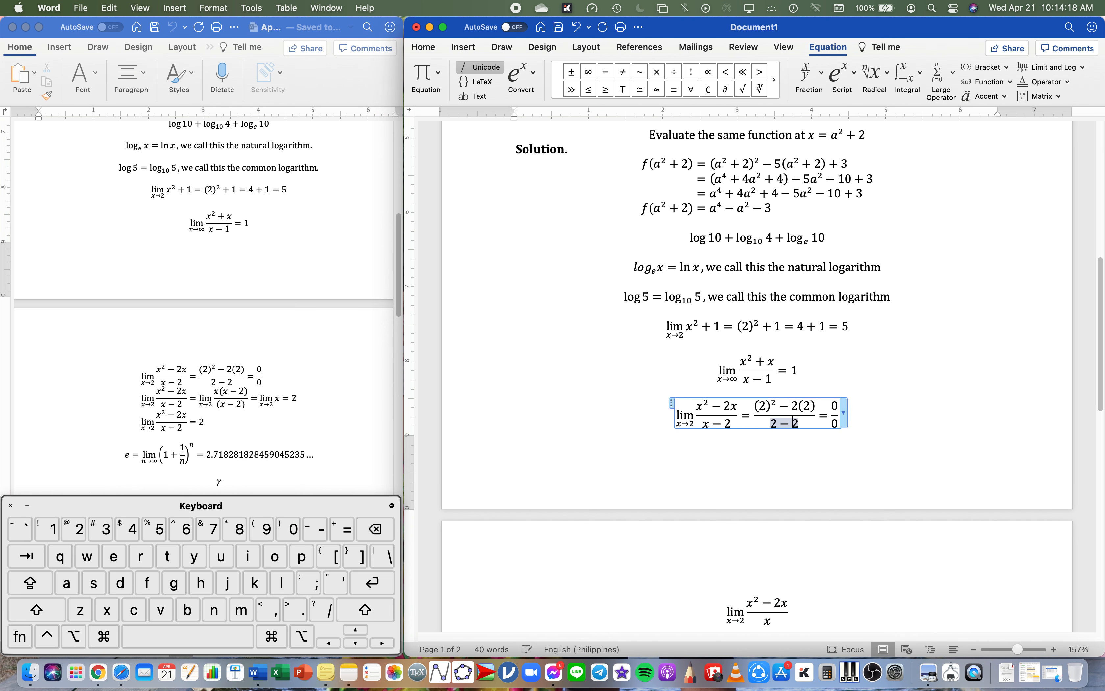
key(Down)
click(773, 624)
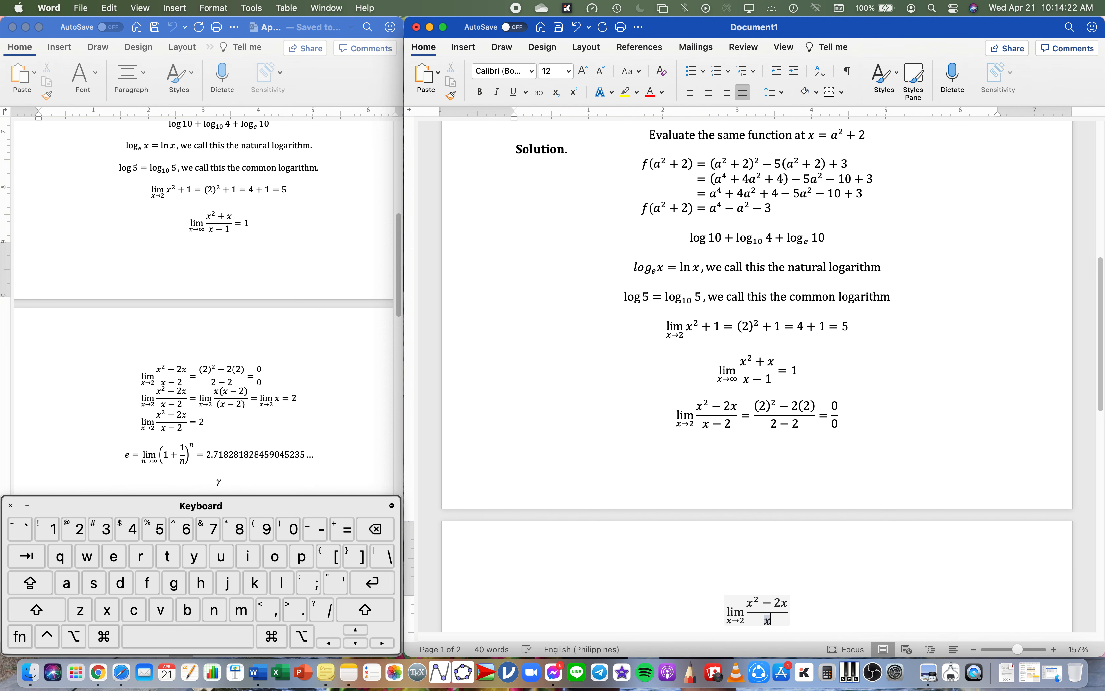
text(-2)
Step: Extend the page 2 limit equation with an equals sign and another limit operator with x→2 beneath it
scroll(822, 596, down, 5)
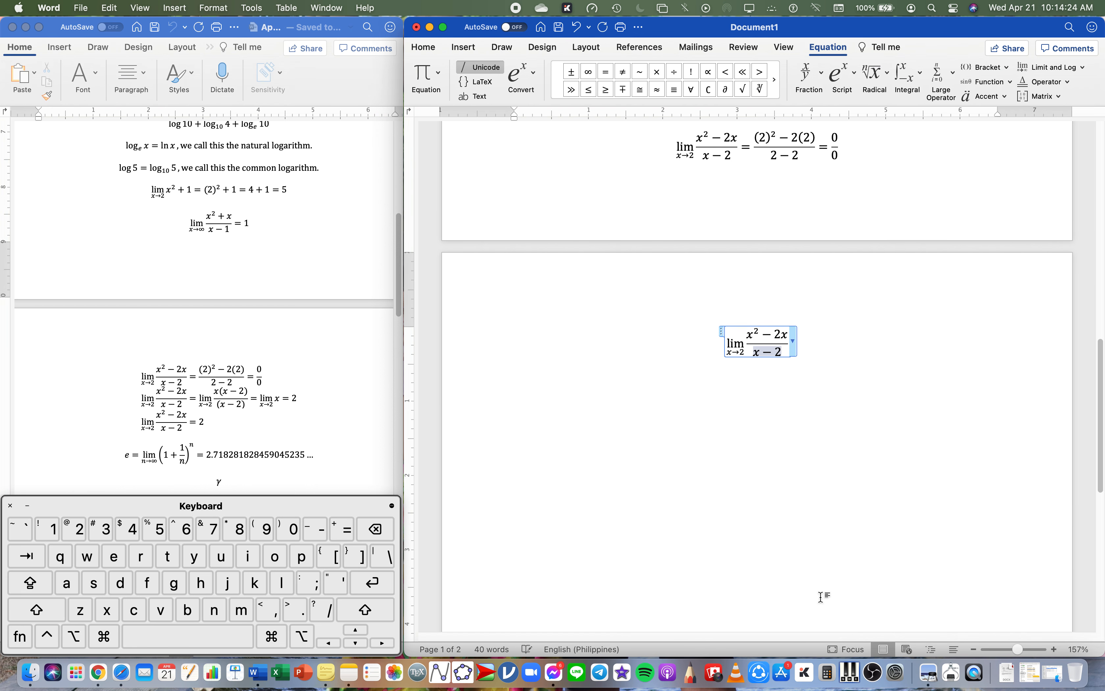
key(Up)
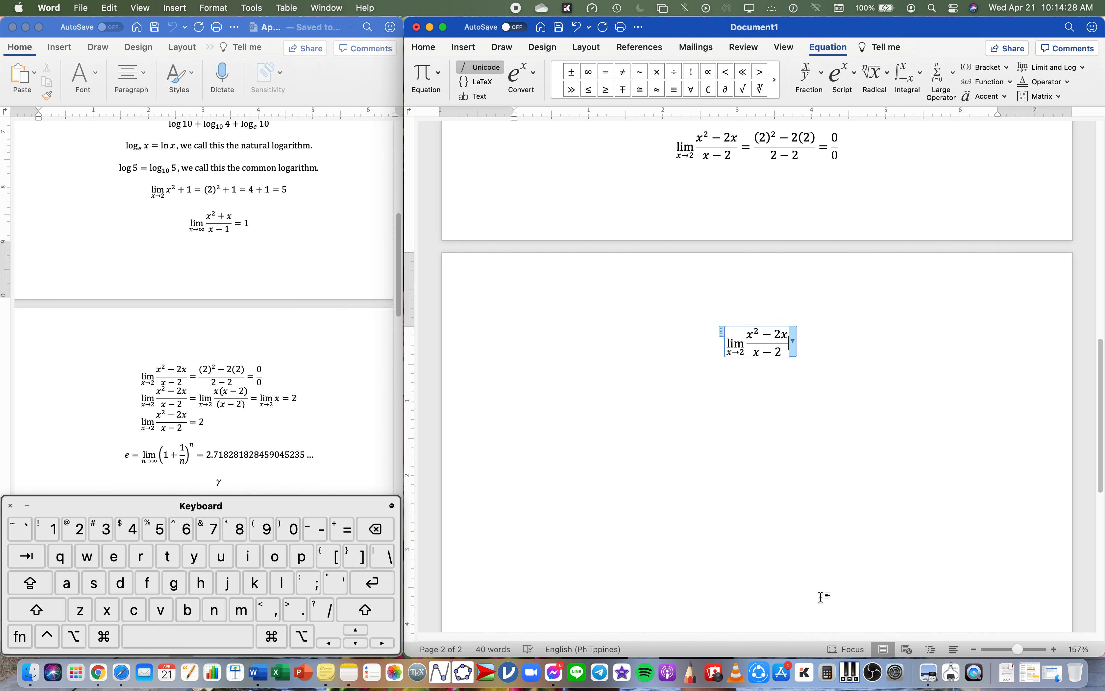
text(=)
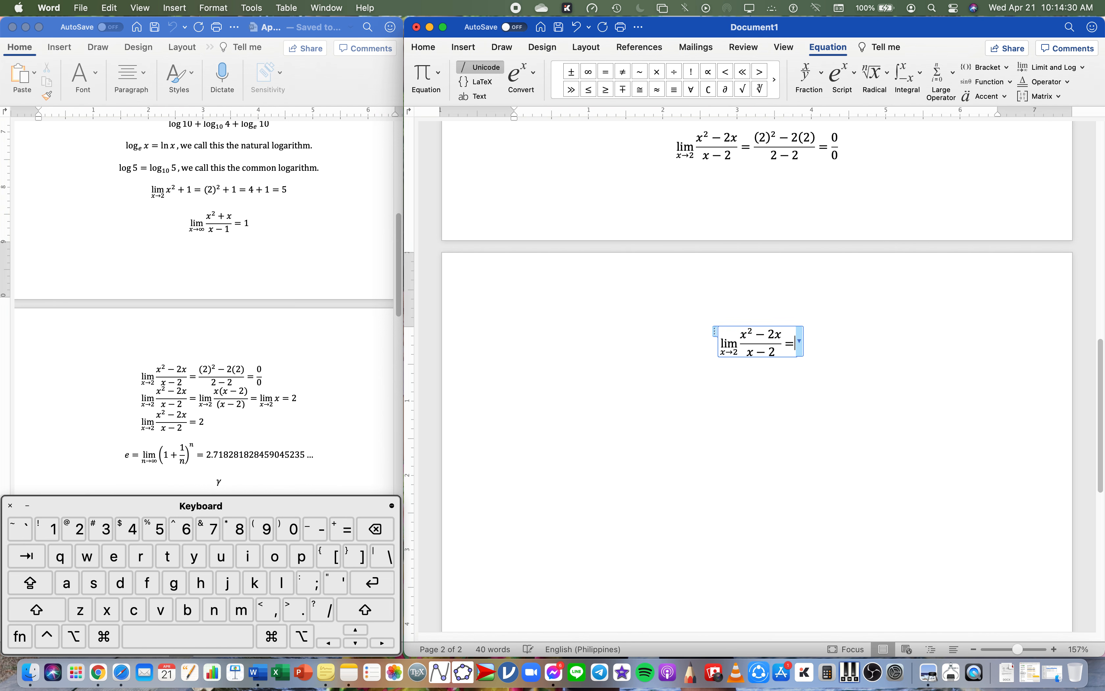
text(lim_)
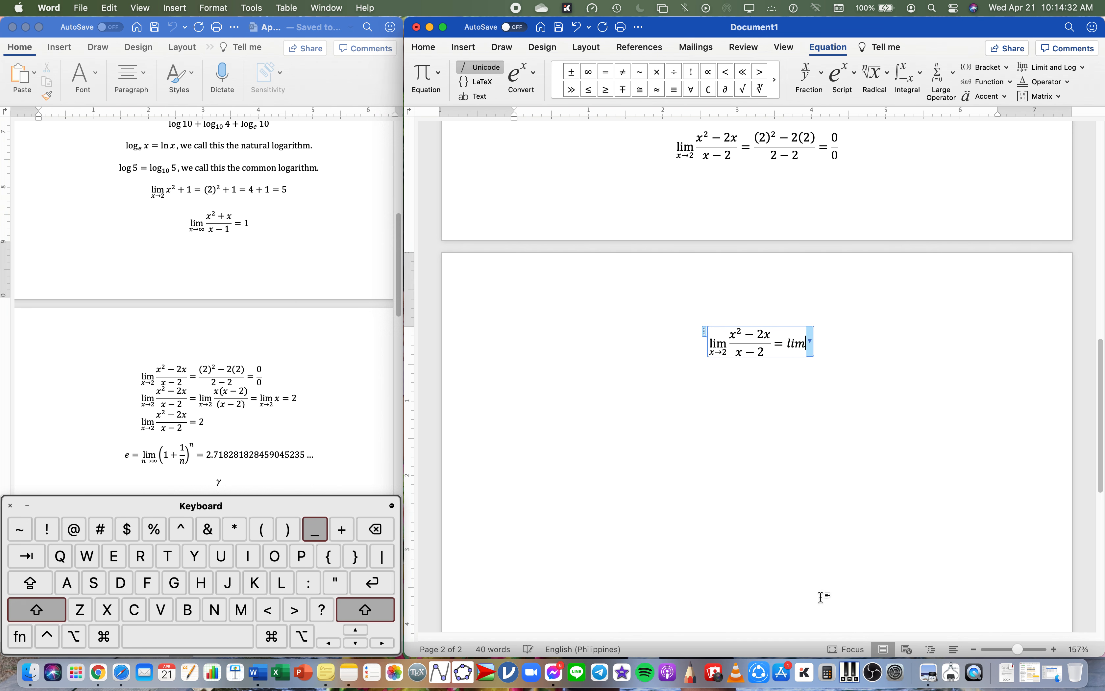
text(()
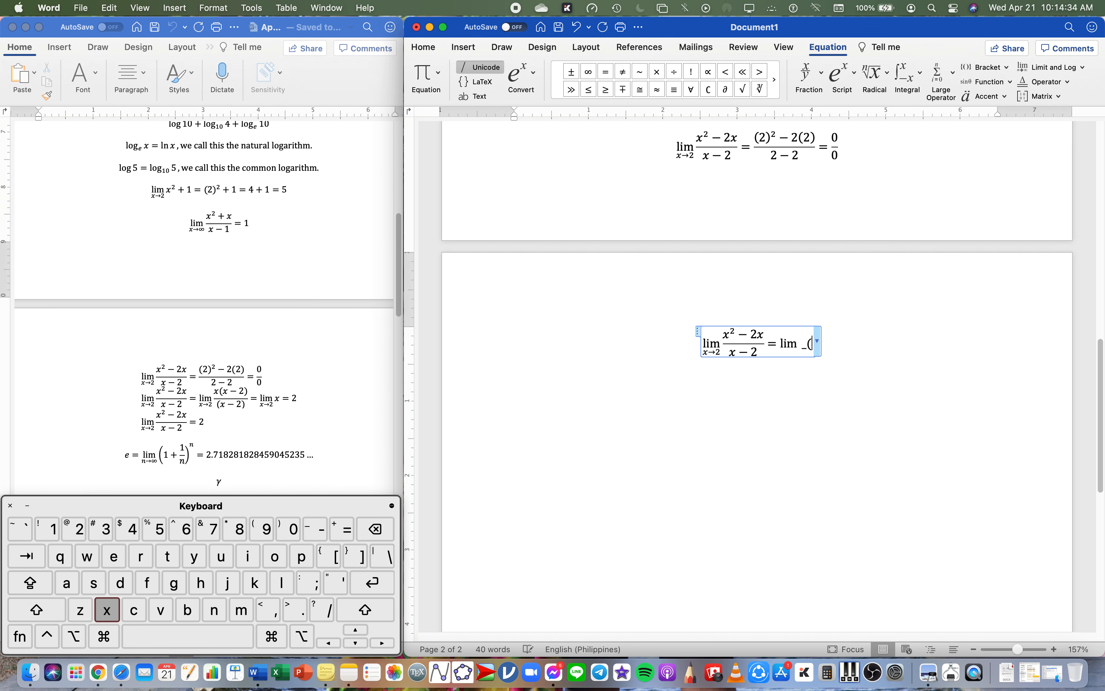
text(x->2) )
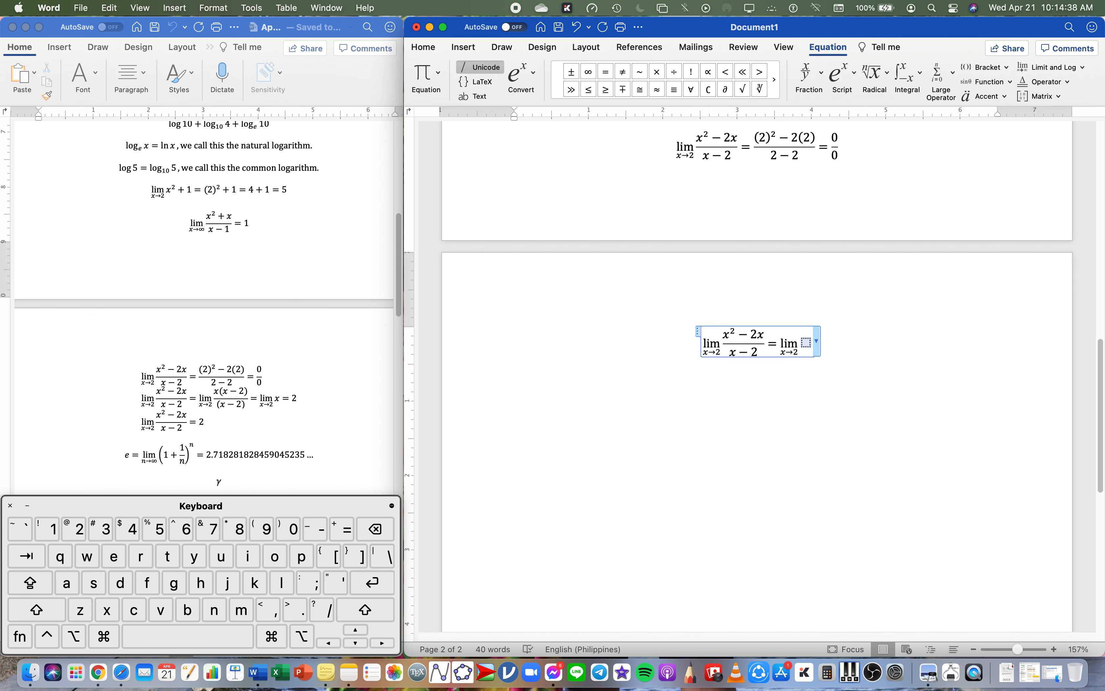
Step: Enter the fraction x(x − 2) over x − 2 as the expression of the second limit
text(()
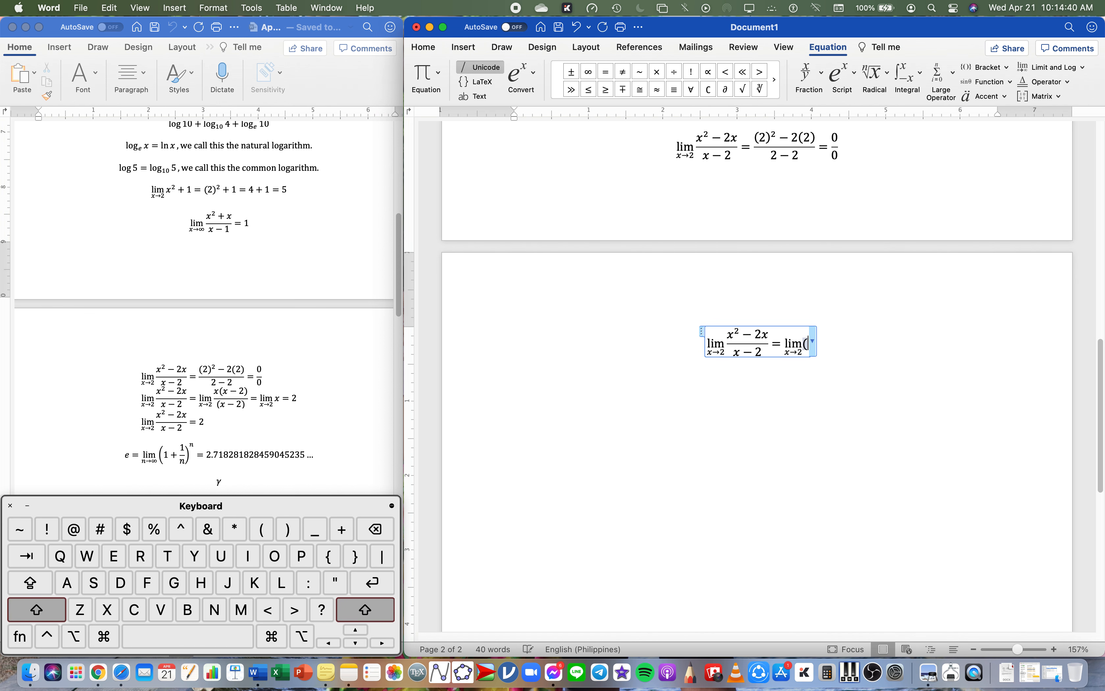
text(x(x-2)
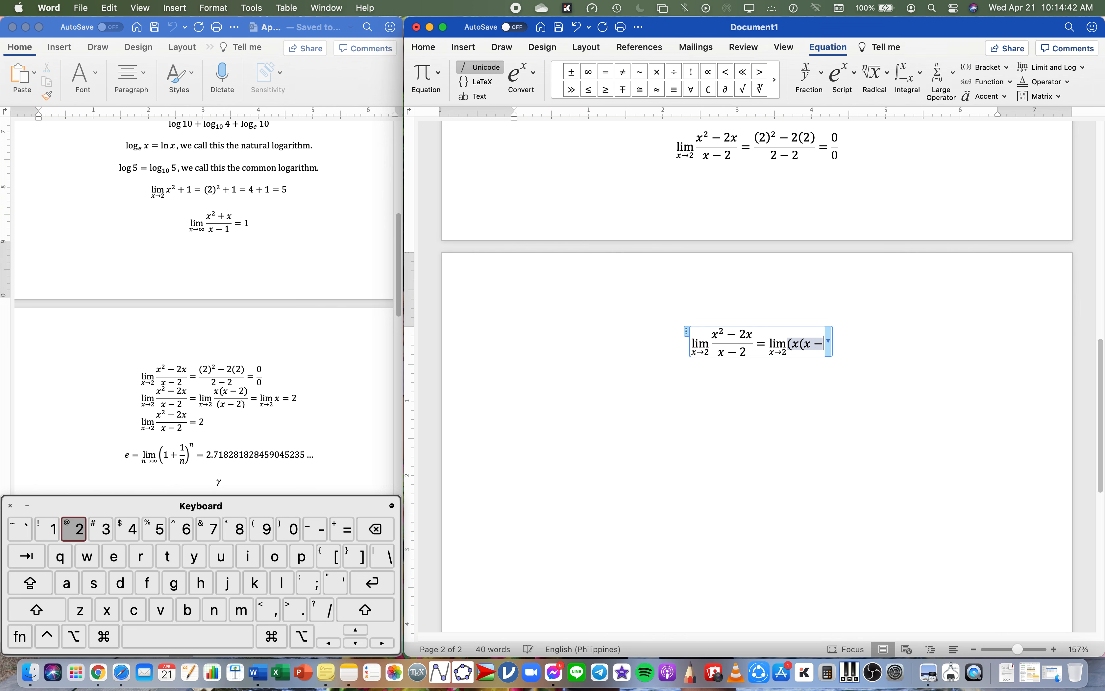
text())/)
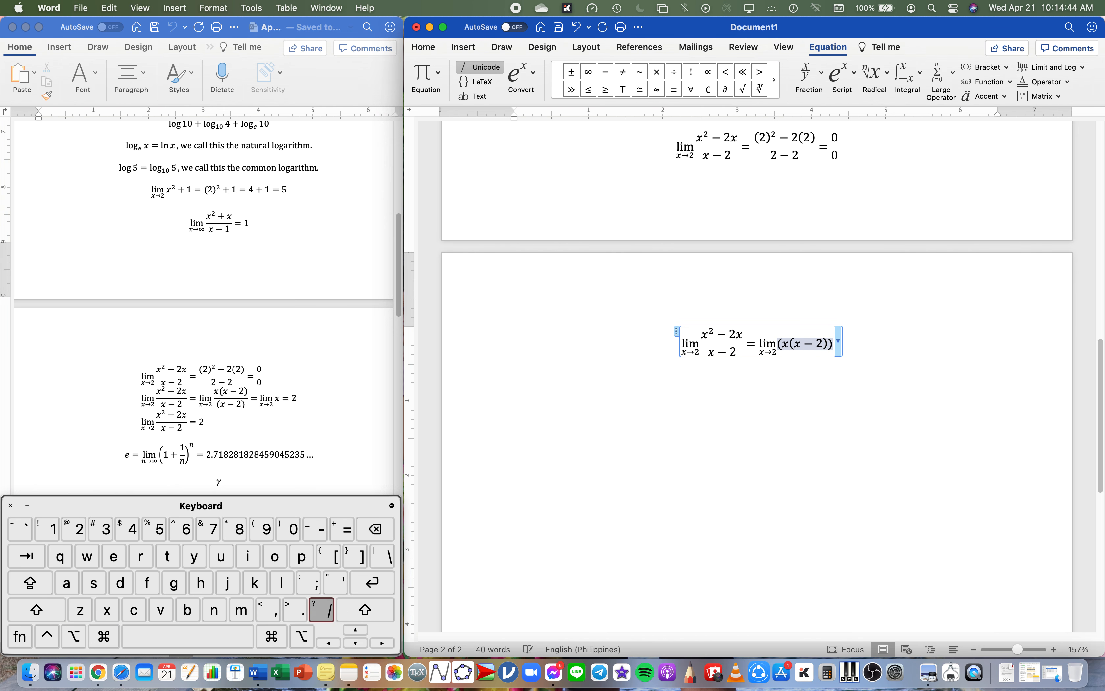
text(()
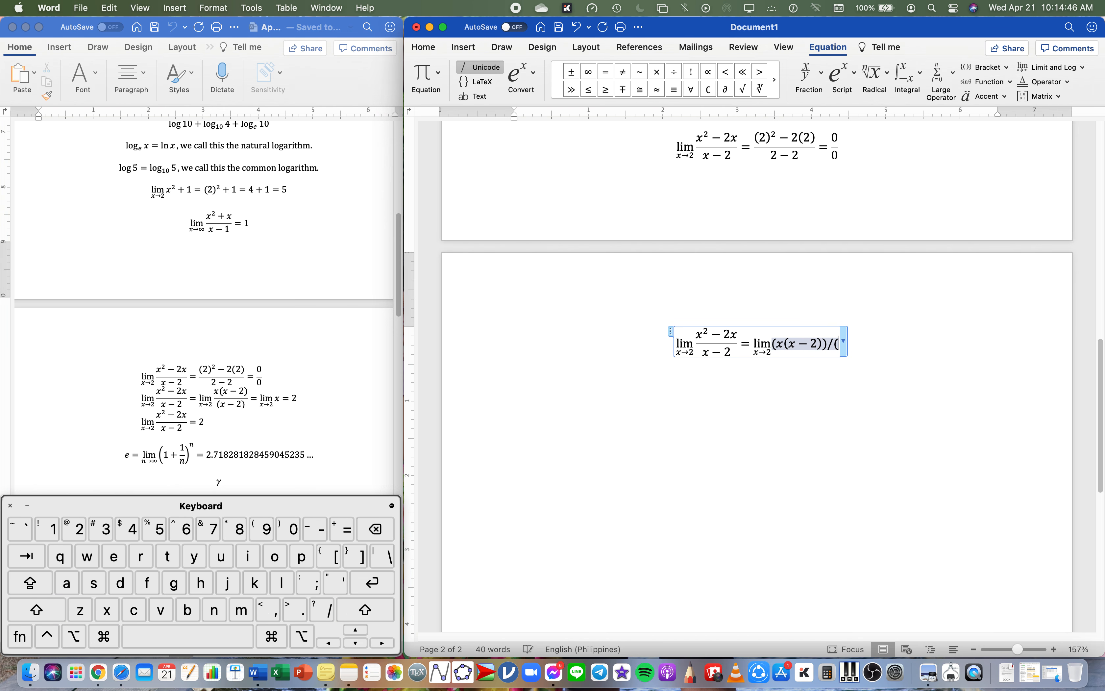
text(x)
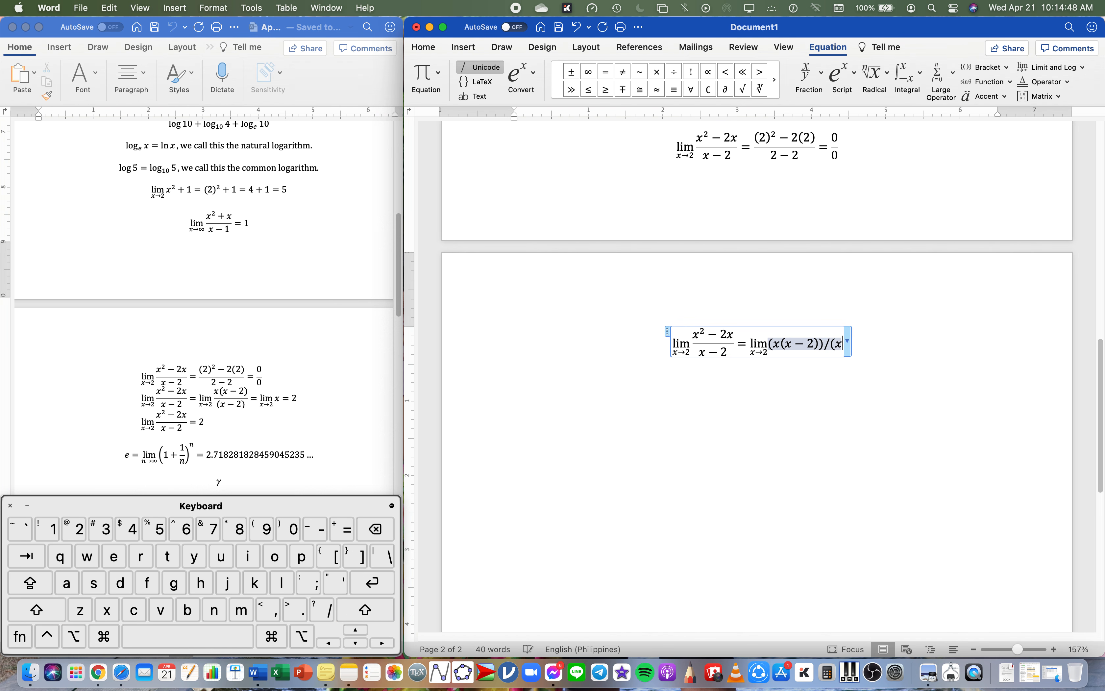
text(-2)))
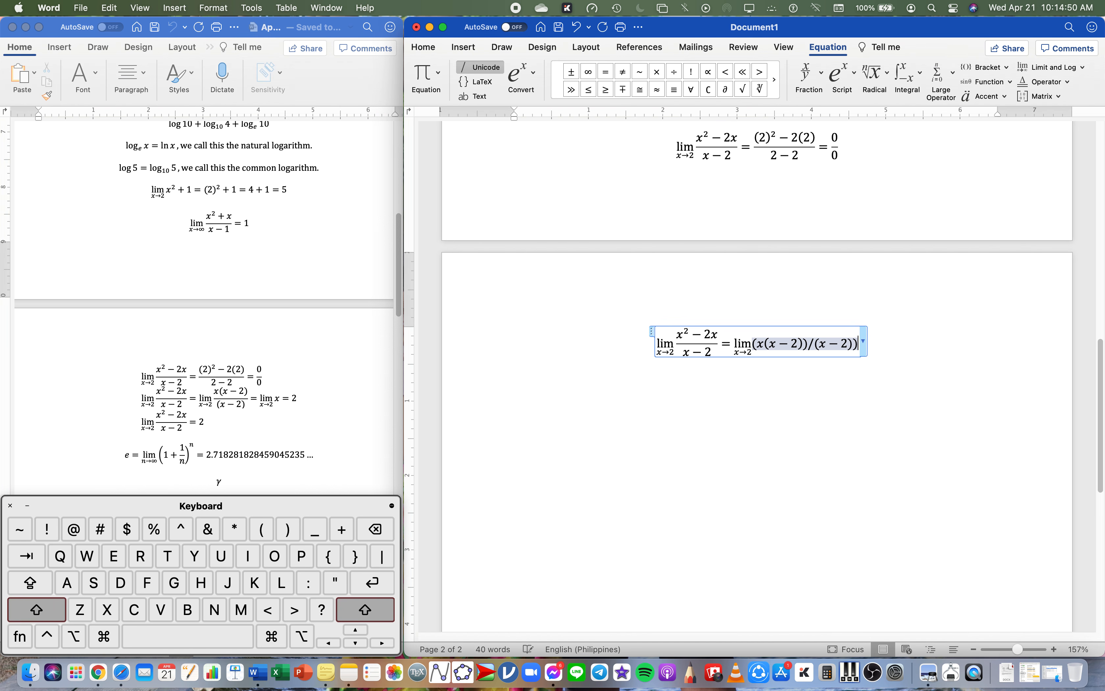
key(BackSpace)
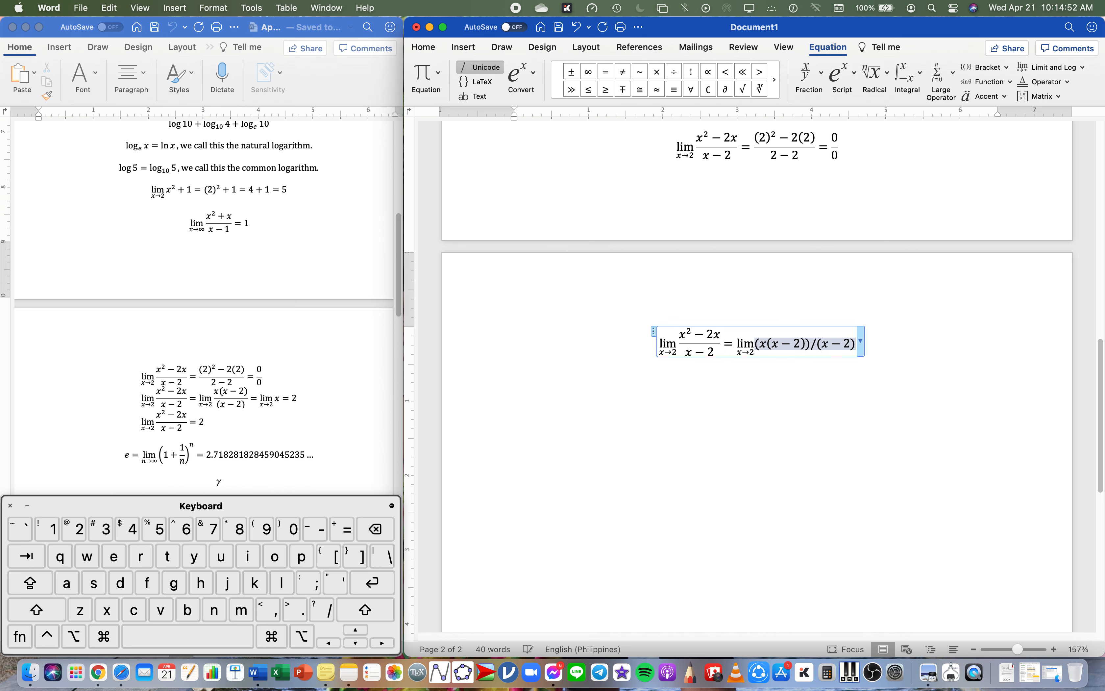
key(space)
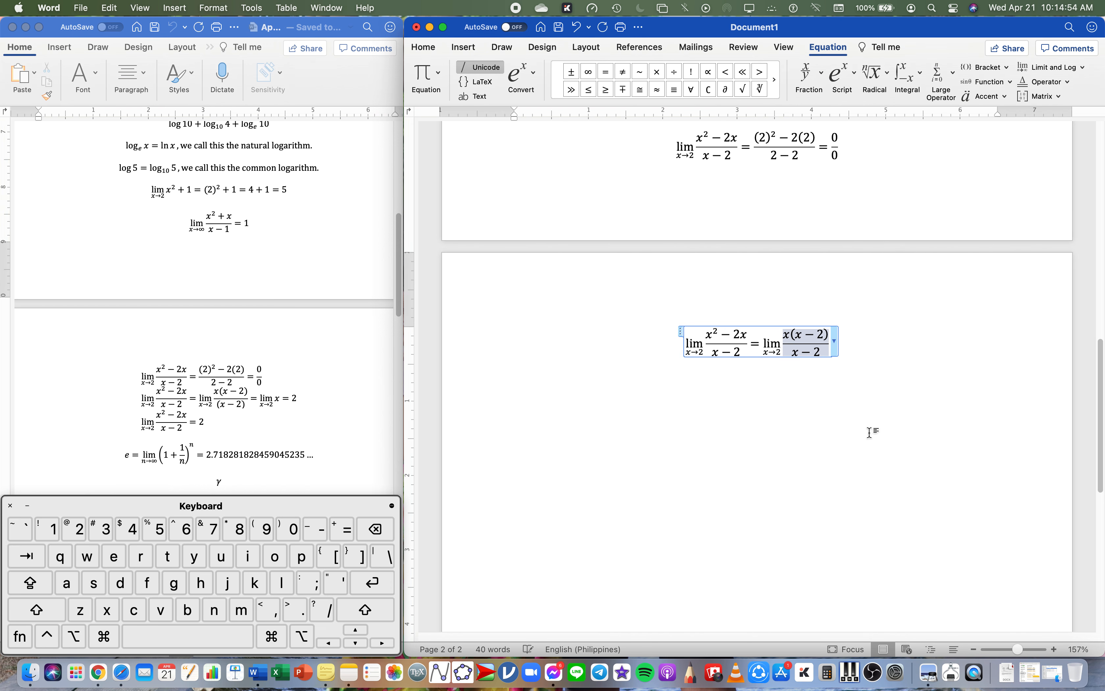
Step: Delete the extra blank lines above the f(x) = x² − 5x + 3 equation and below the i + j summation
scroll(869, 432, up, 15)
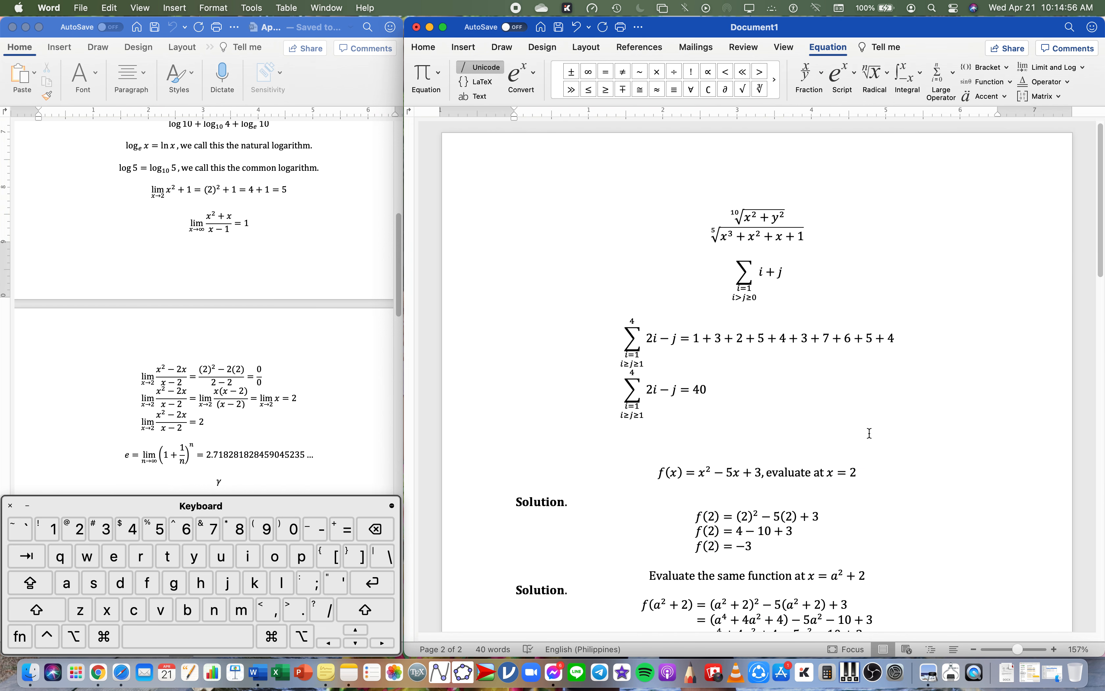
scroll(806, 424, down, 2)
key(BackSpace)
key(BackSpace)
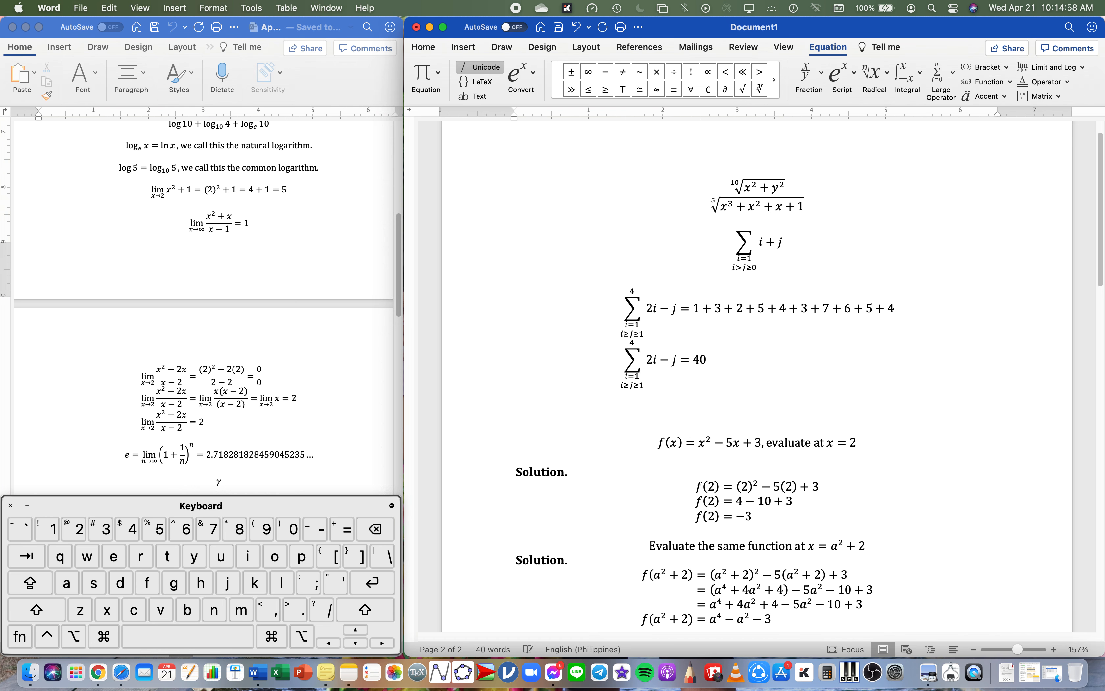
key(BackSpace)
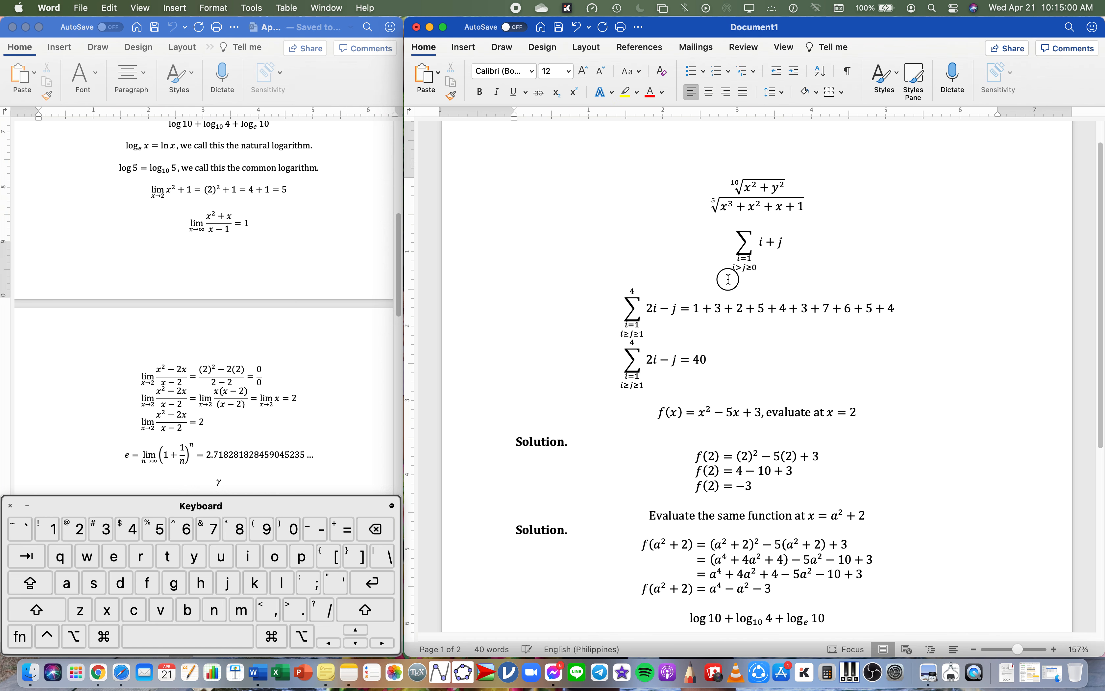
key(BackSpace)
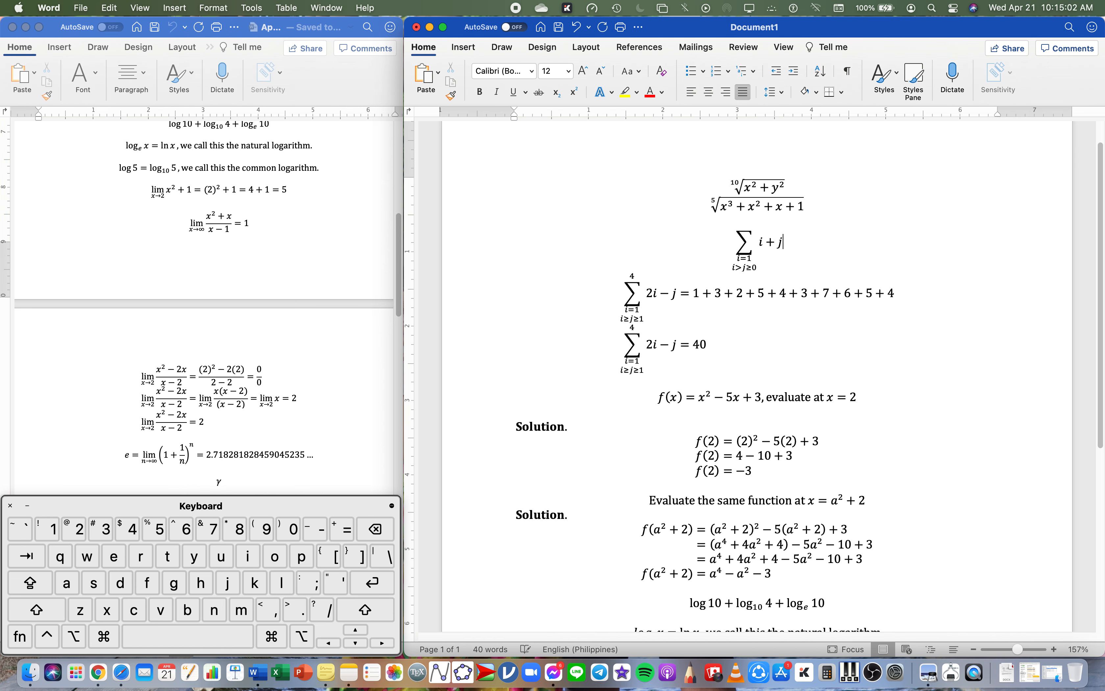
Step: Finish the factored limit line with = lim x = 2, placing x→2 under the operator, and insert a new empty equation below it
scroll(828, 334, down, 8)
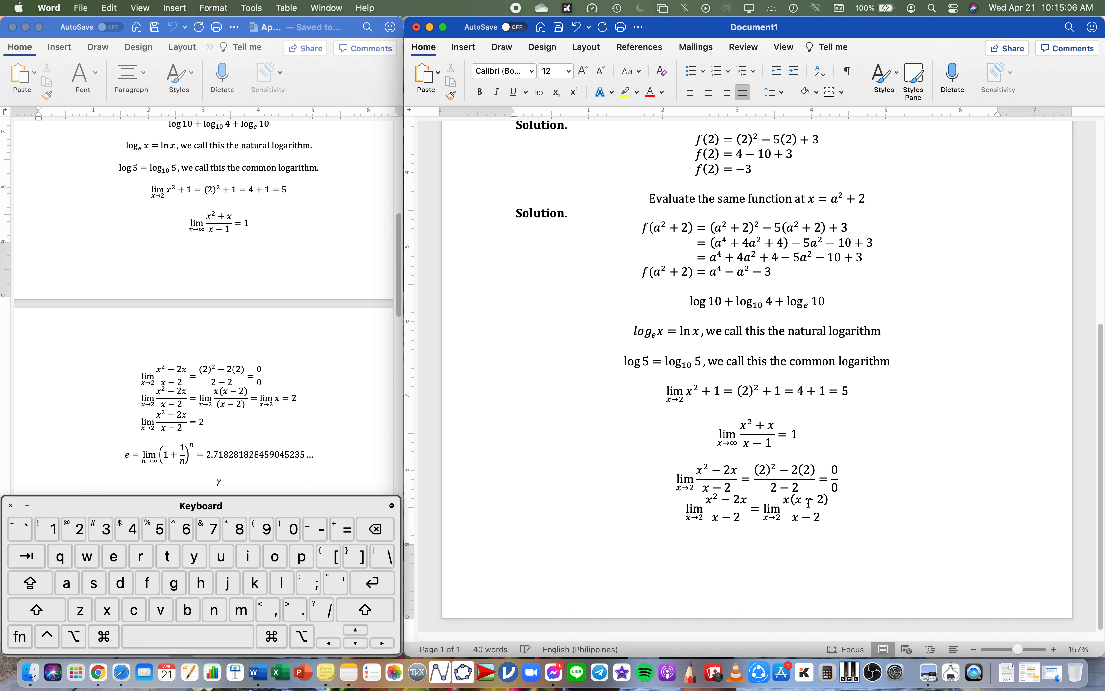
key(Left)
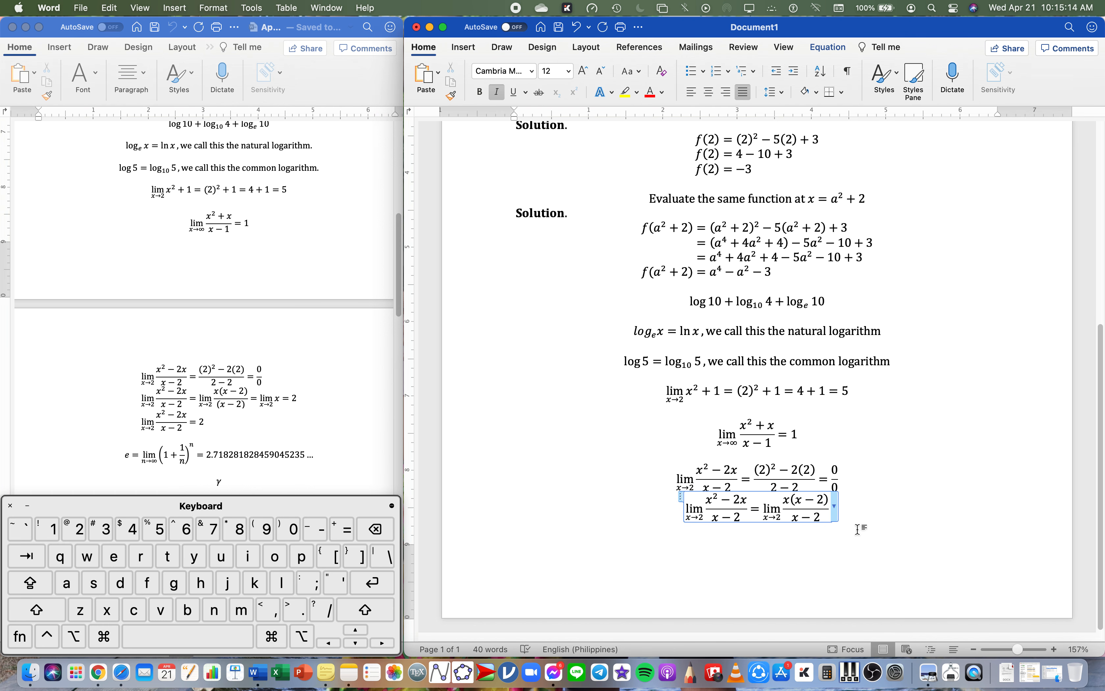
text(=li)
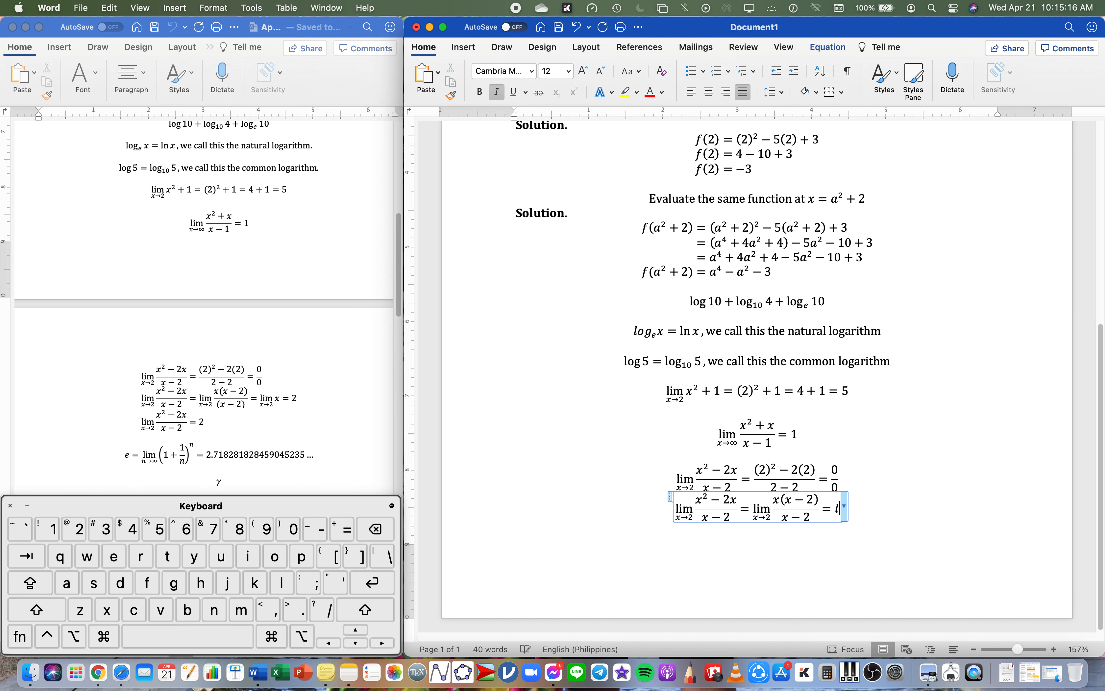
text(m _()
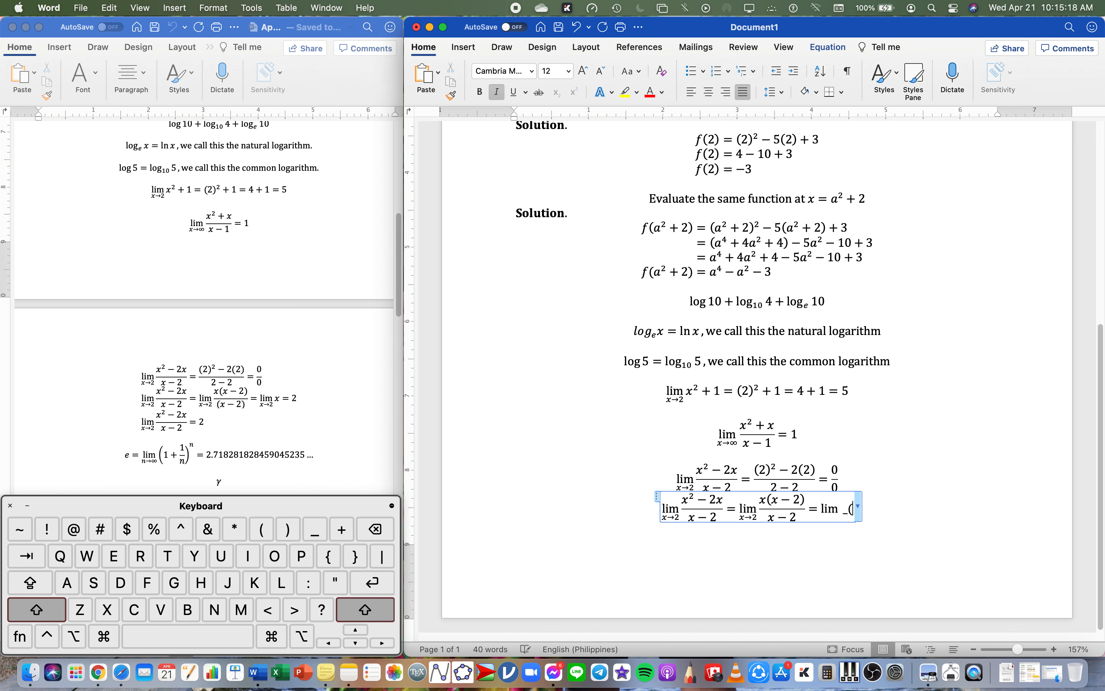
text(x->2)
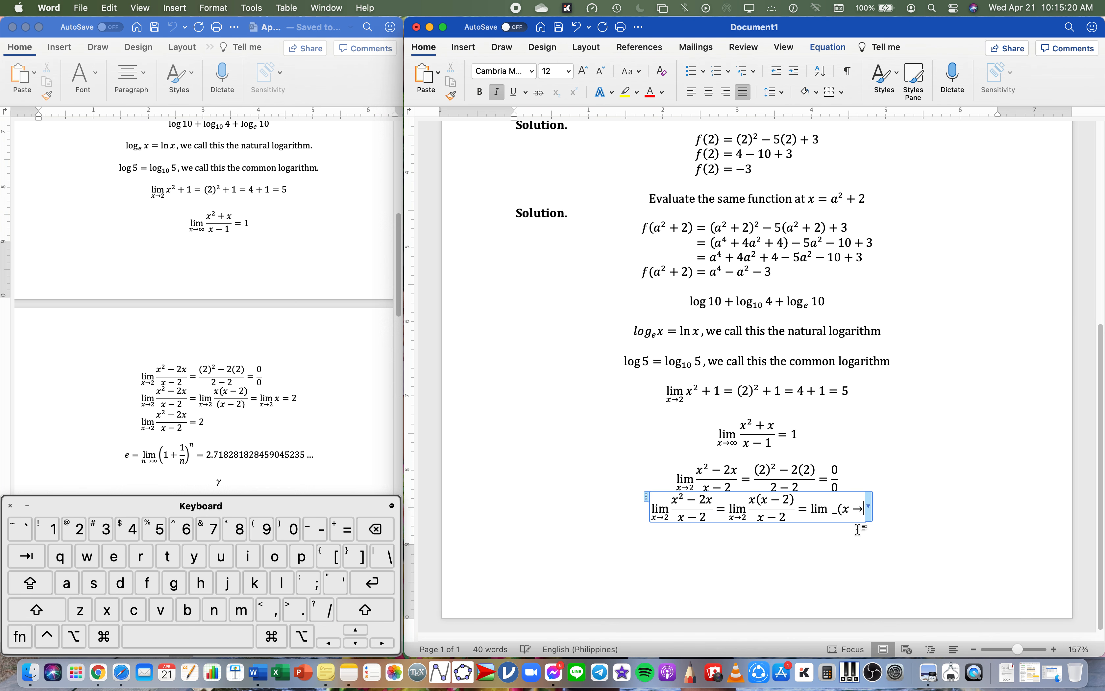
text())
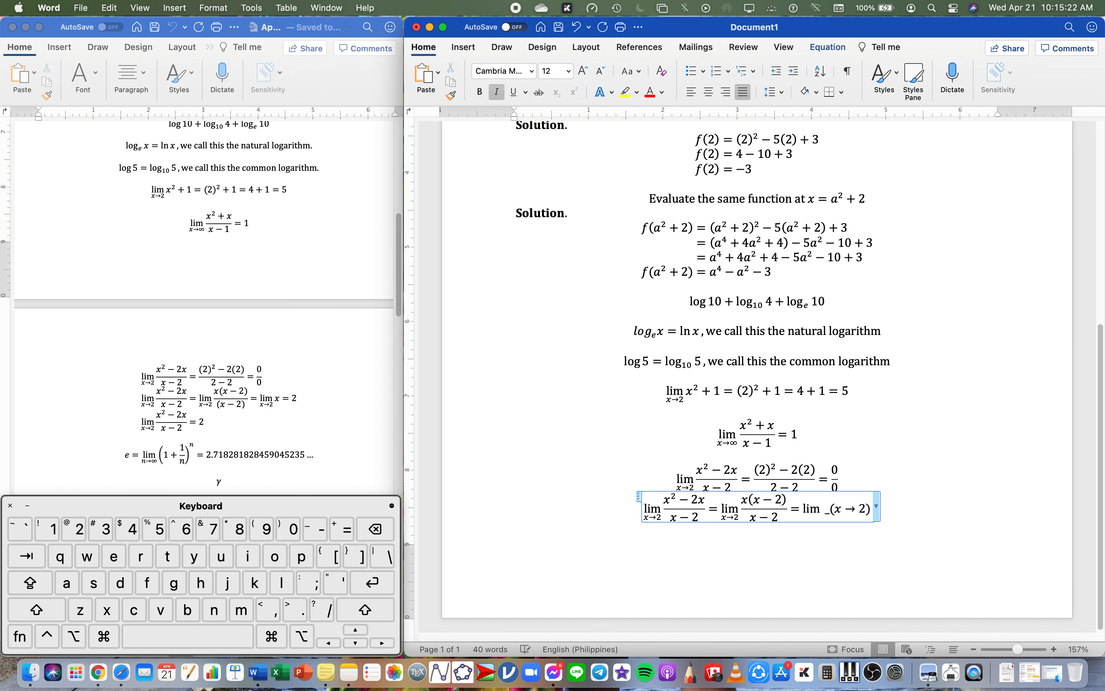
text( x)
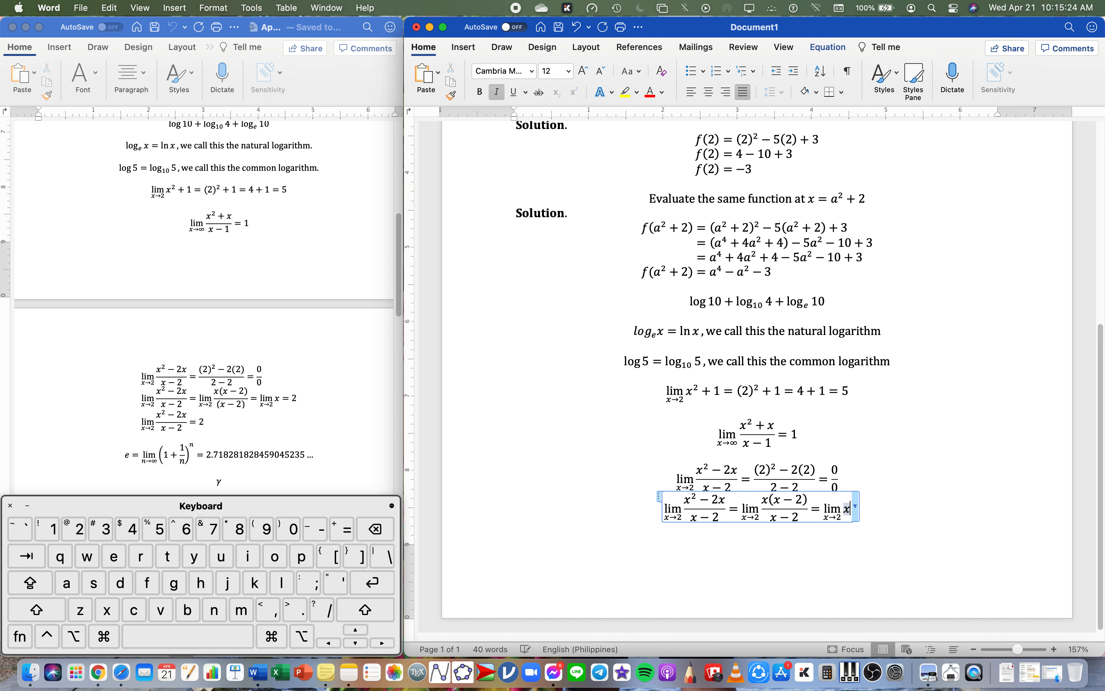
text(=2)
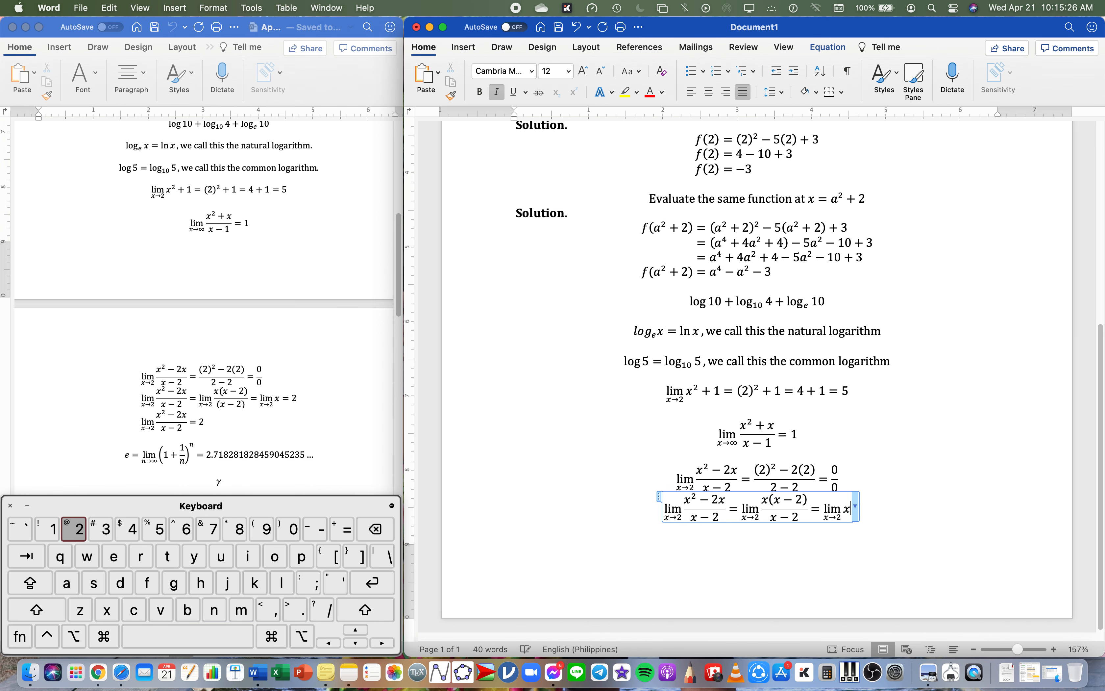
key(Return)
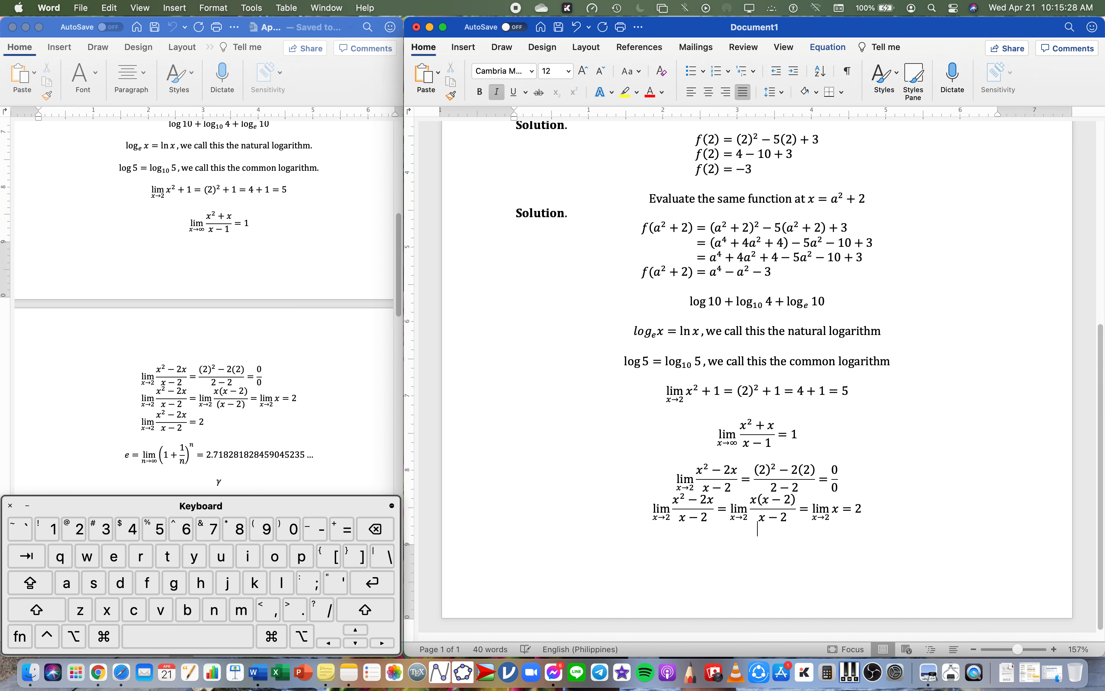
key(ctrl+equal)
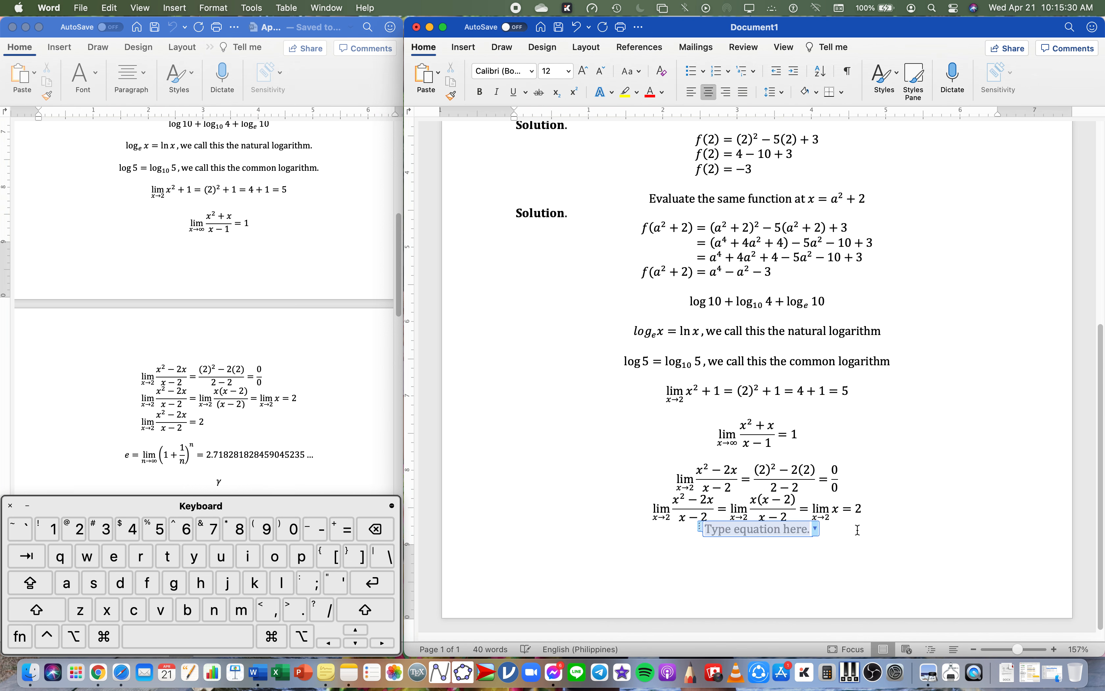
text(lim)
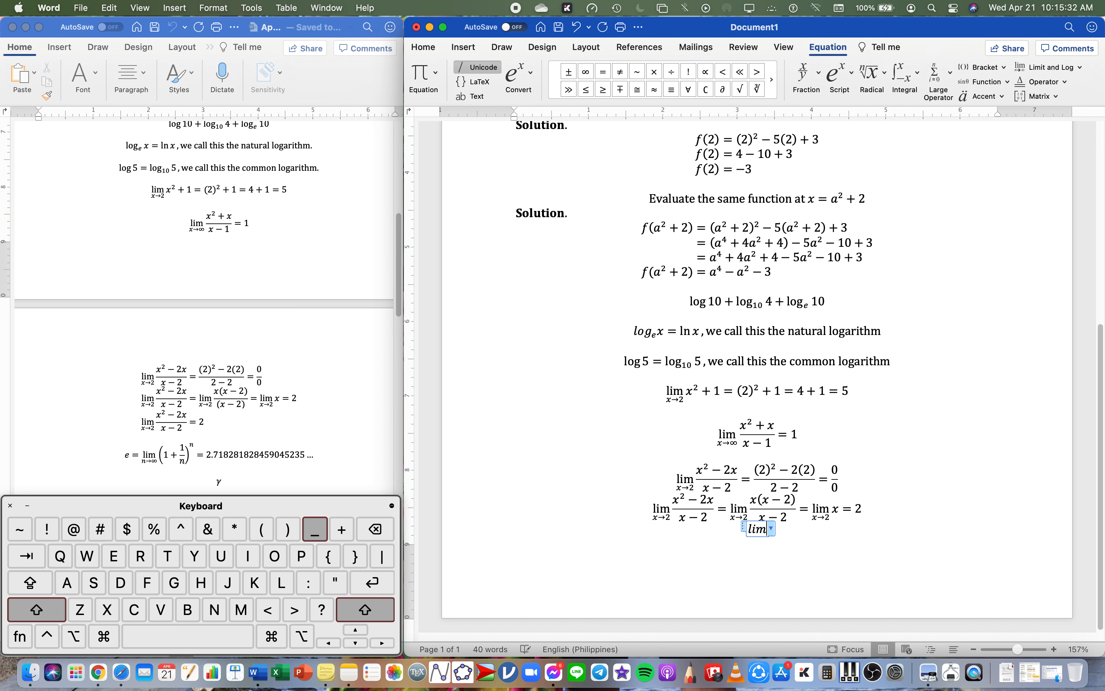
text(_(x-)
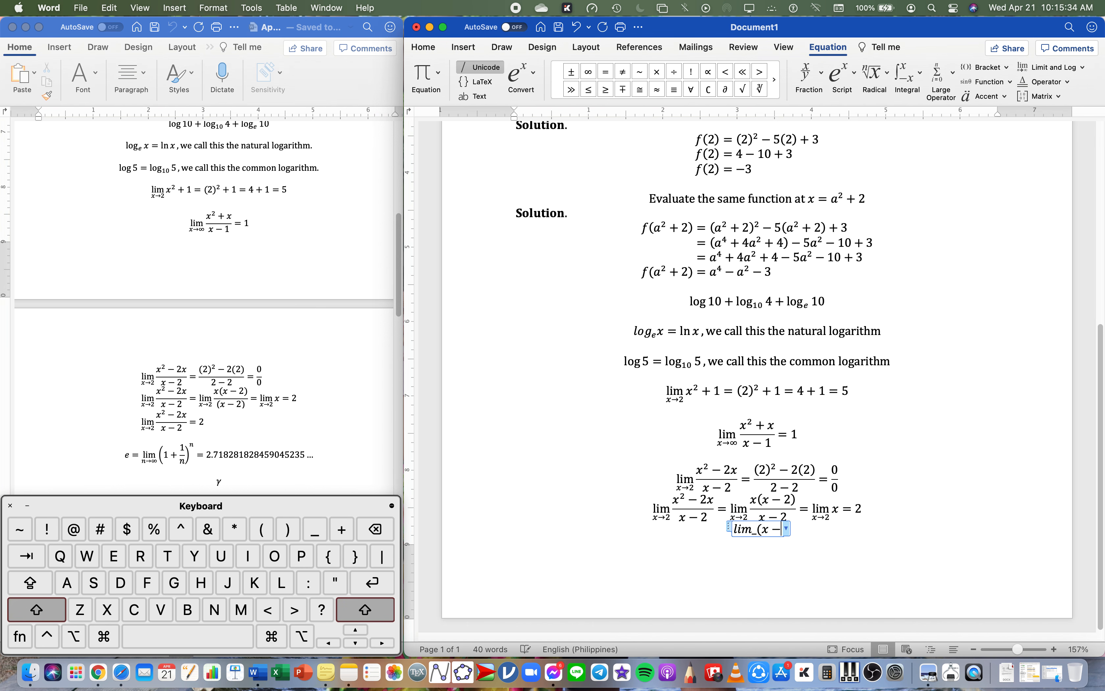
text(>2))
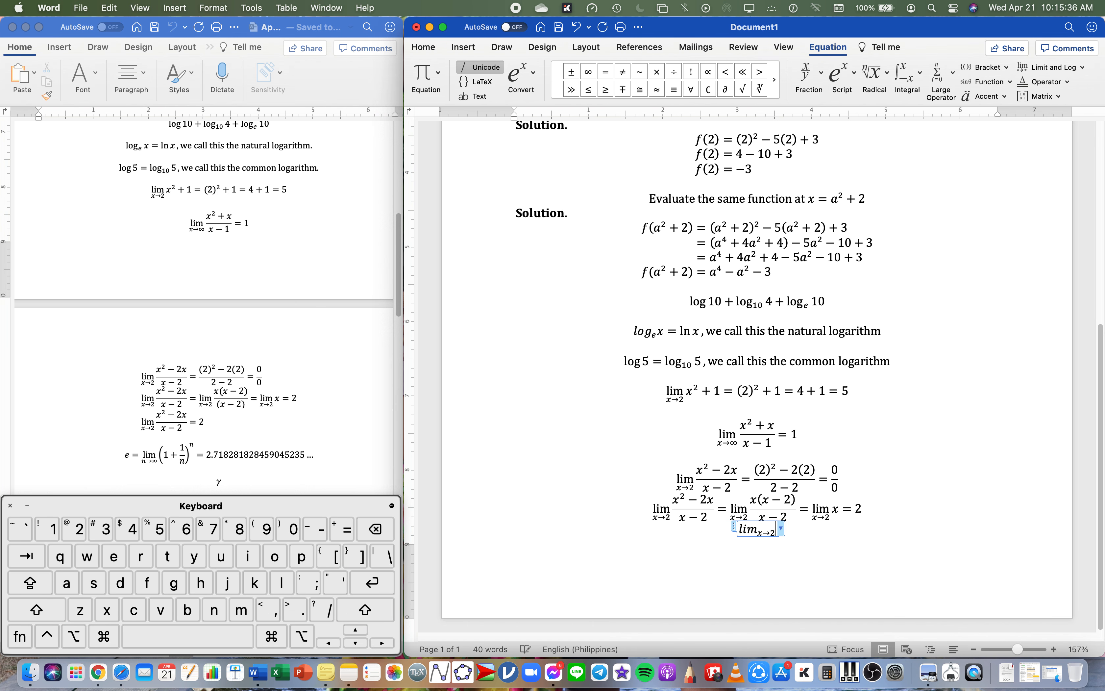
key(BackSpace)
key(BackSpace)
key(BackSpace)
key(BackSpace)
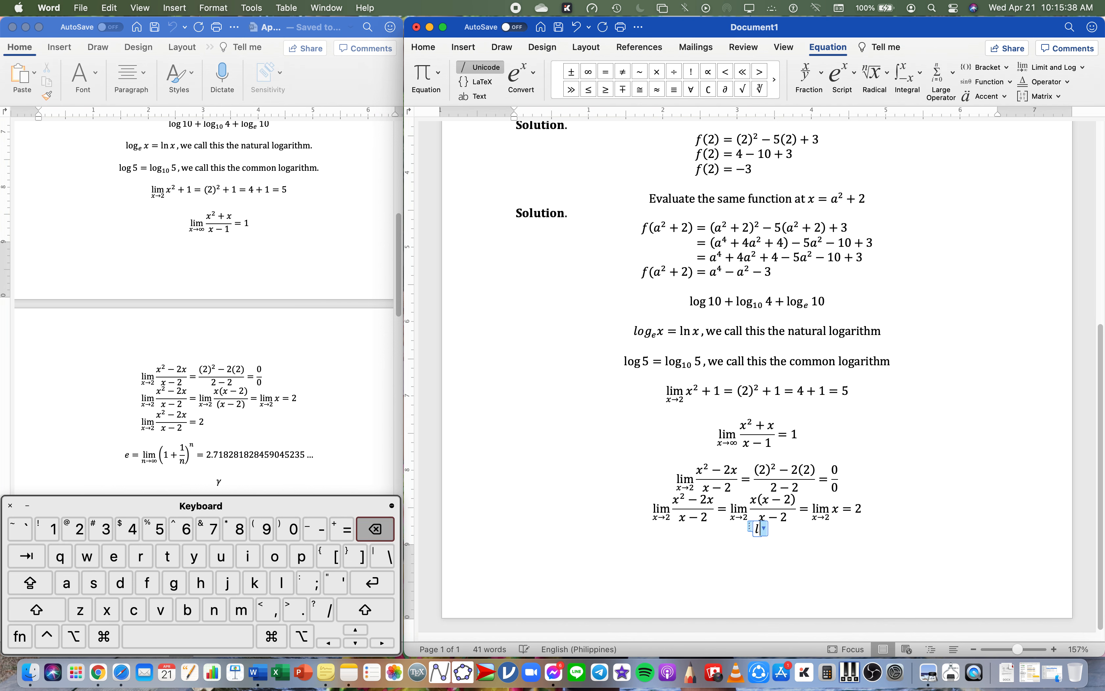
text(im)
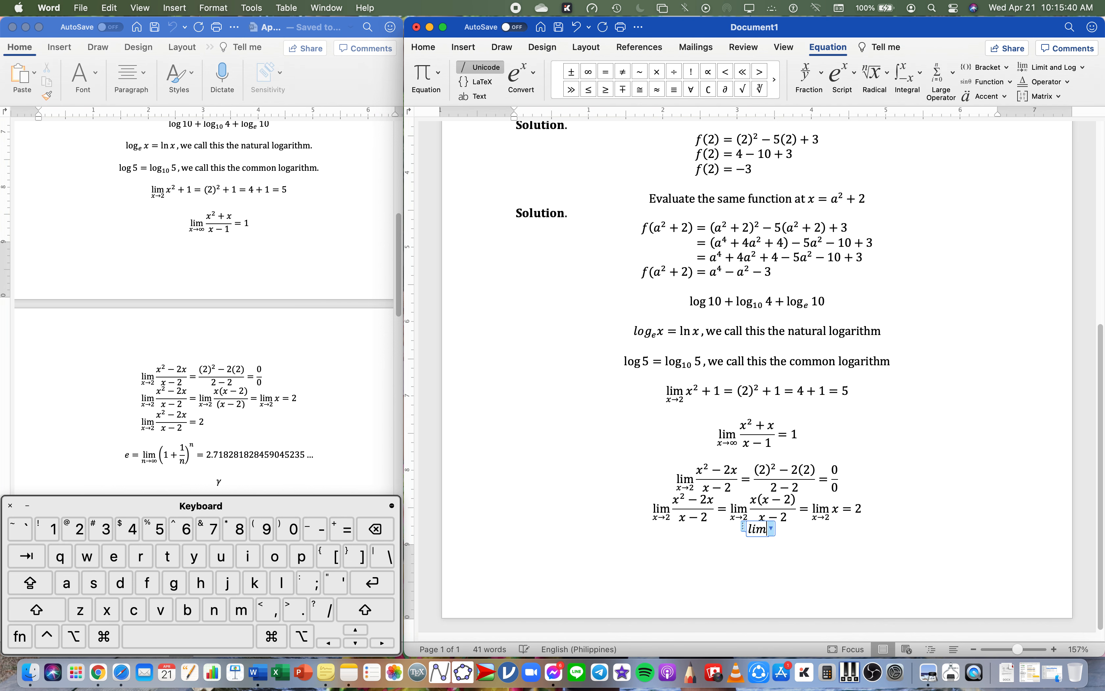
key(BackSpace)
key(BackSpace)
key(BackSpace)
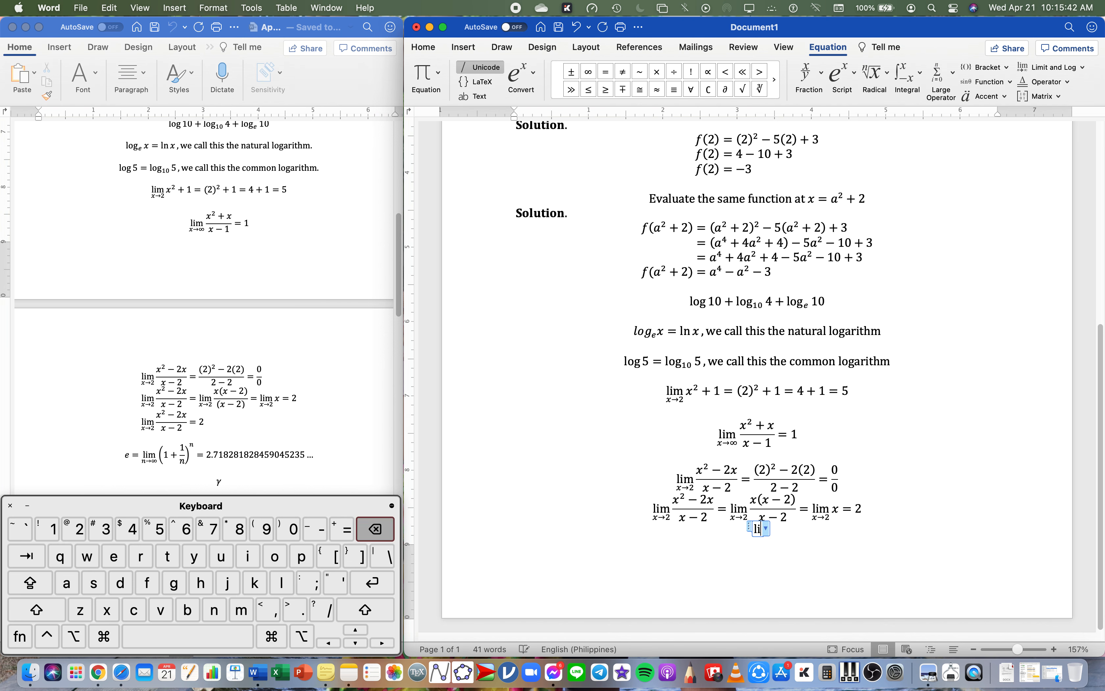
key(BackSpace)
key(BackSpace)
Step: Start the third line of the page 2 limit equation with a limit operator that has x→2 beneath it
text(lim)
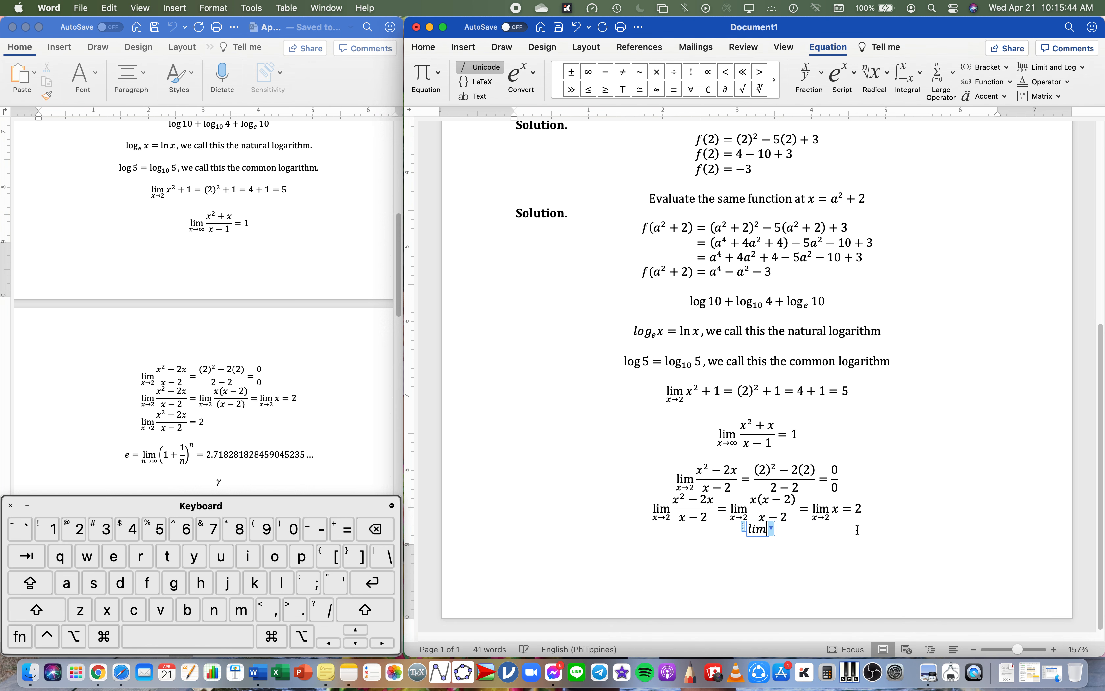
text(_()
key(BackSpace)
key(BackSpace)
key(BackSpace)
key(BackSpace)
text(im_)
text((x-)
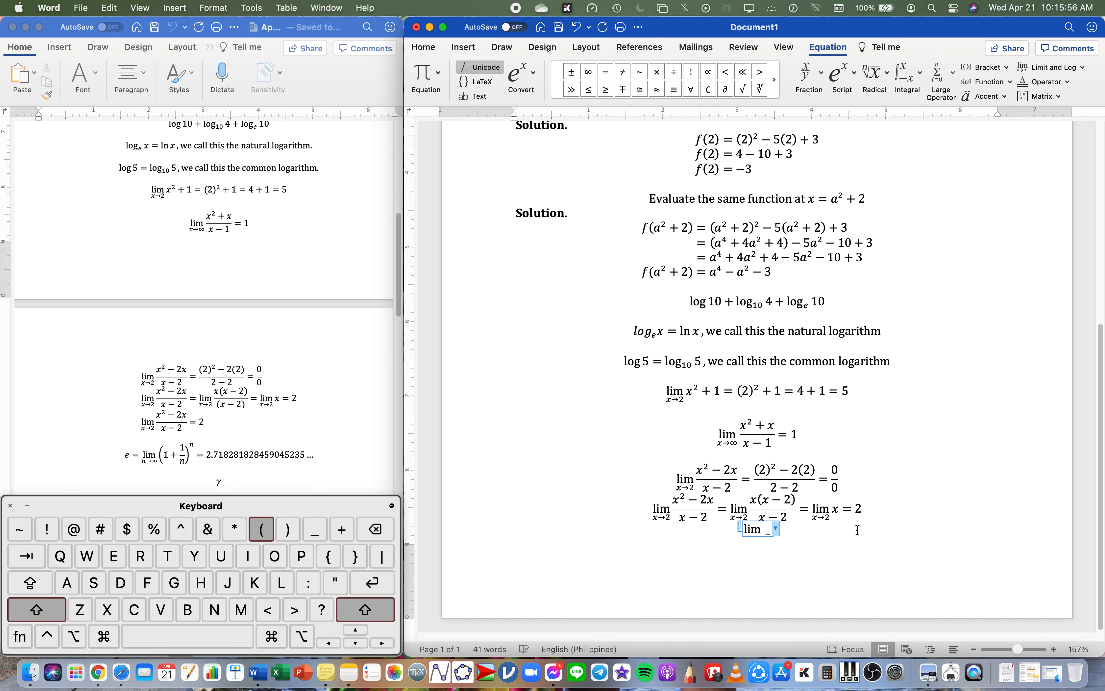
text(>)
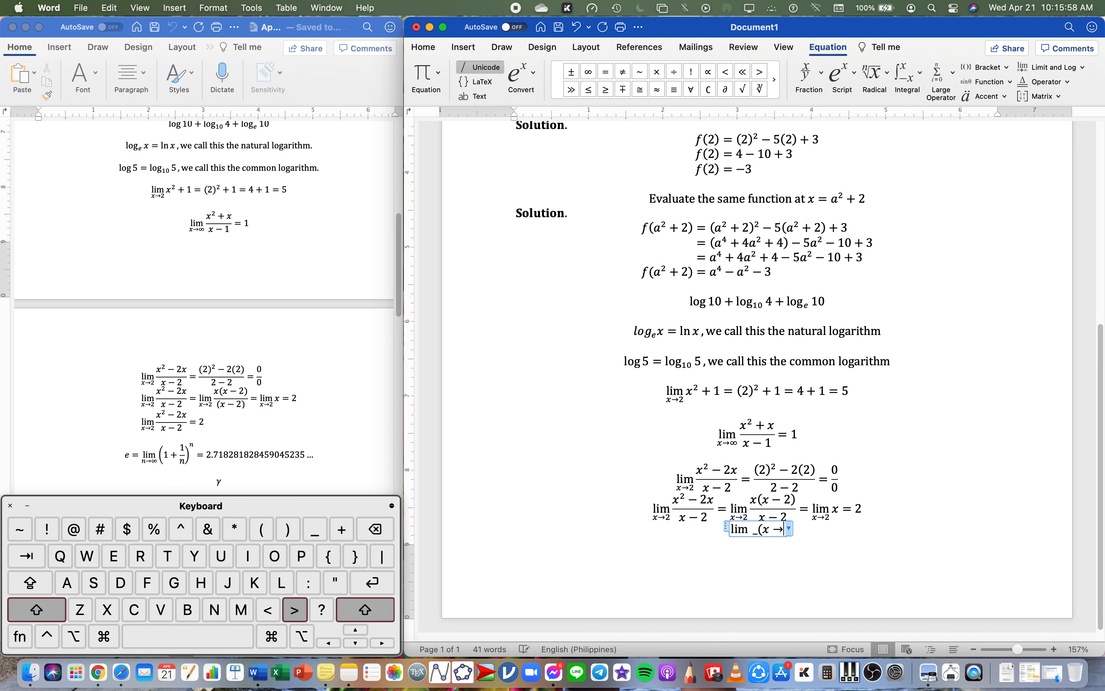
text(2) )
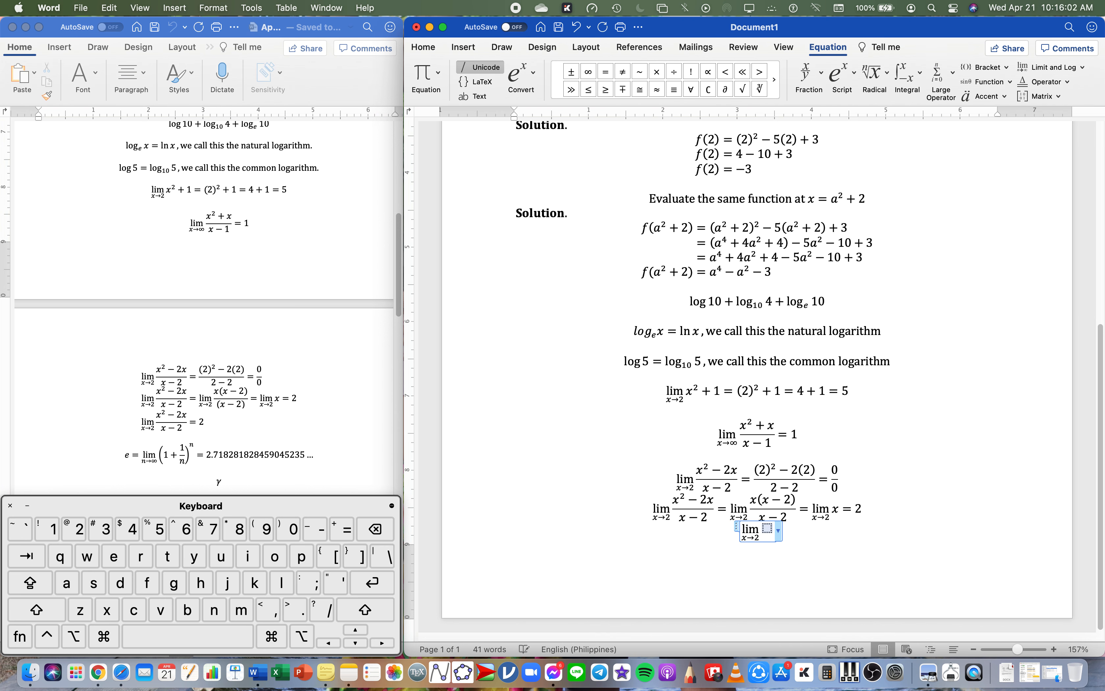
Step: Complete the third limit line with the fraction x² − 2x over x − 2 followed by = 2
text((x^)
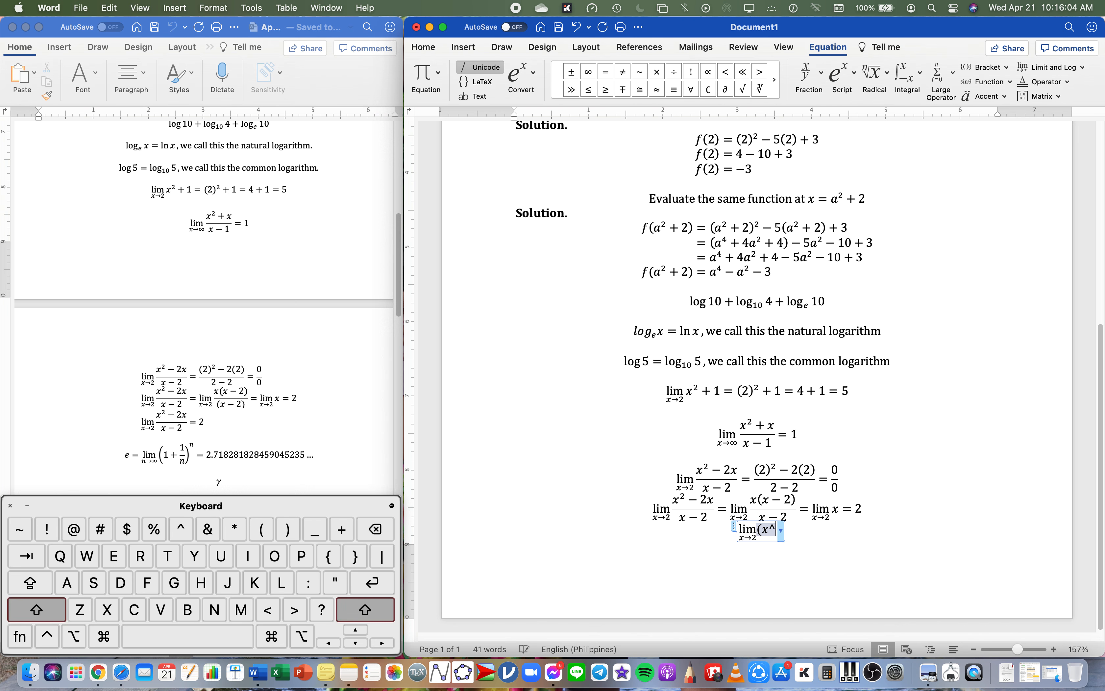
text(2-2x))
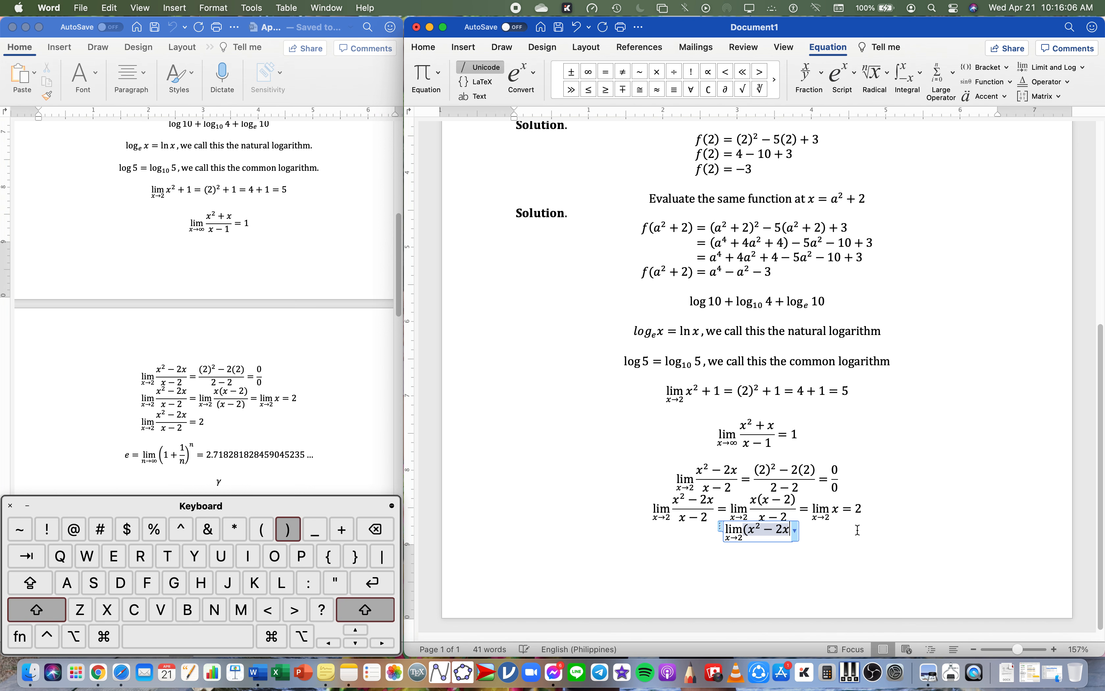
text(/)
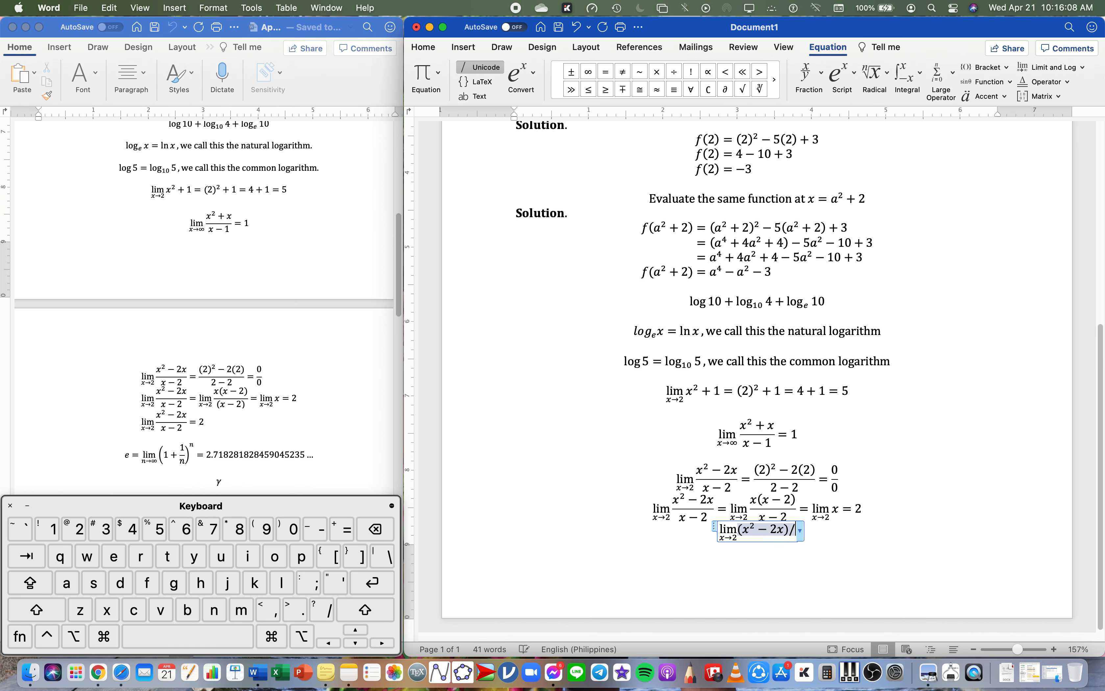
text((x-2))
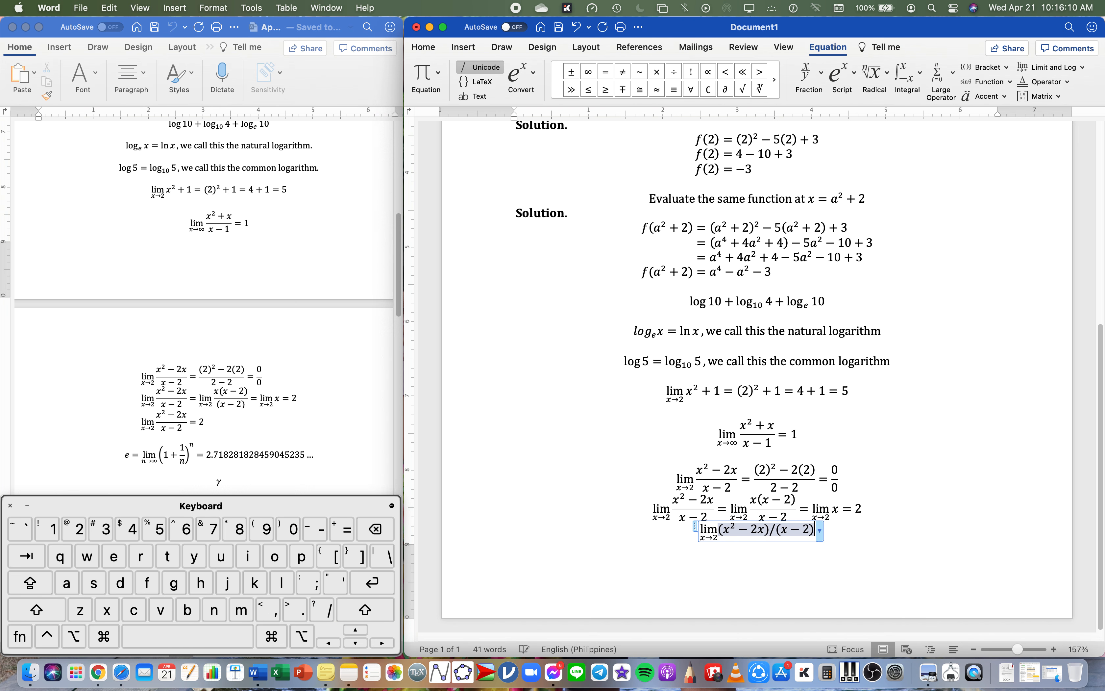
text(=)
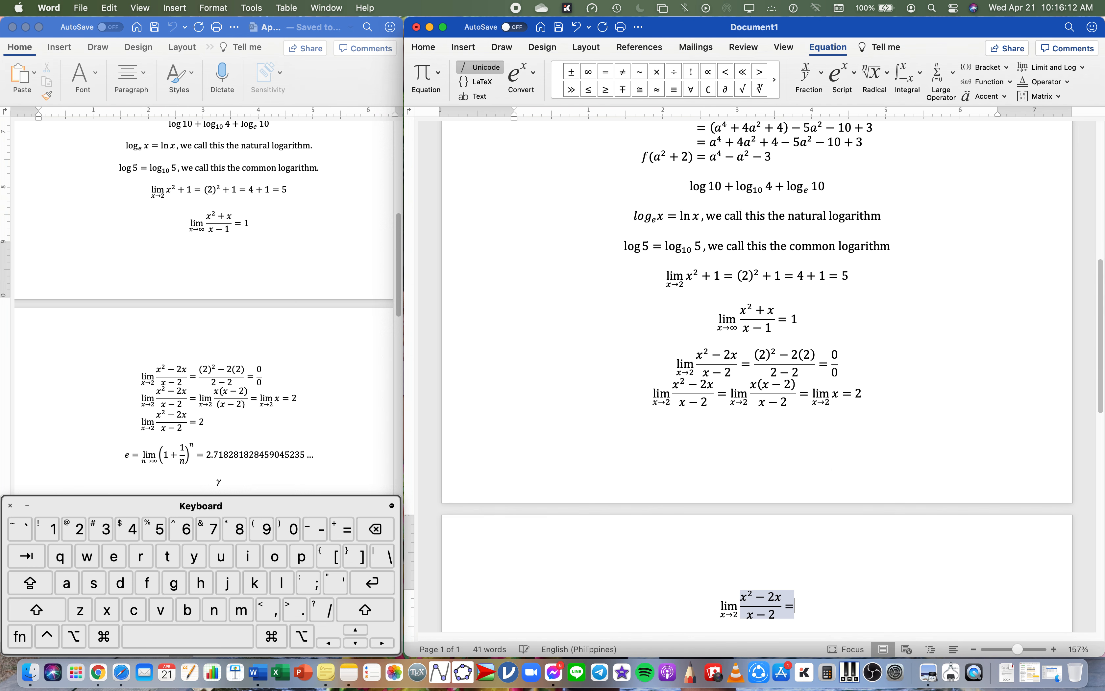
text(2)
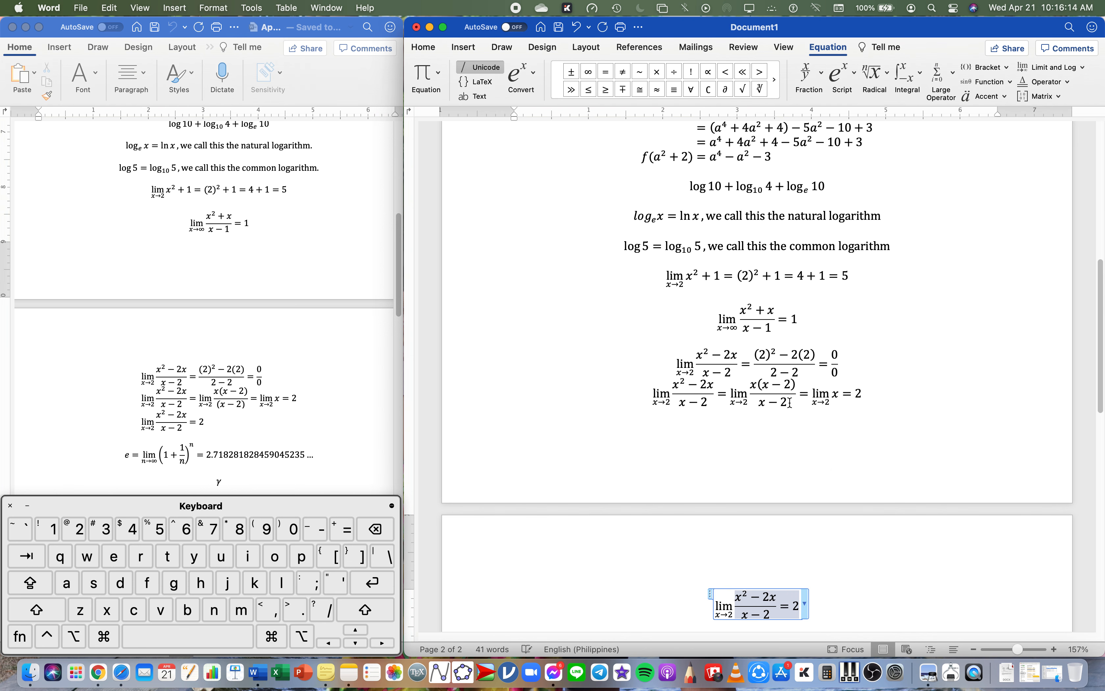
Step: Delete the blank line between the natural logarithm equation and the common logarithm equation
scroll(847, 336, up, 3)
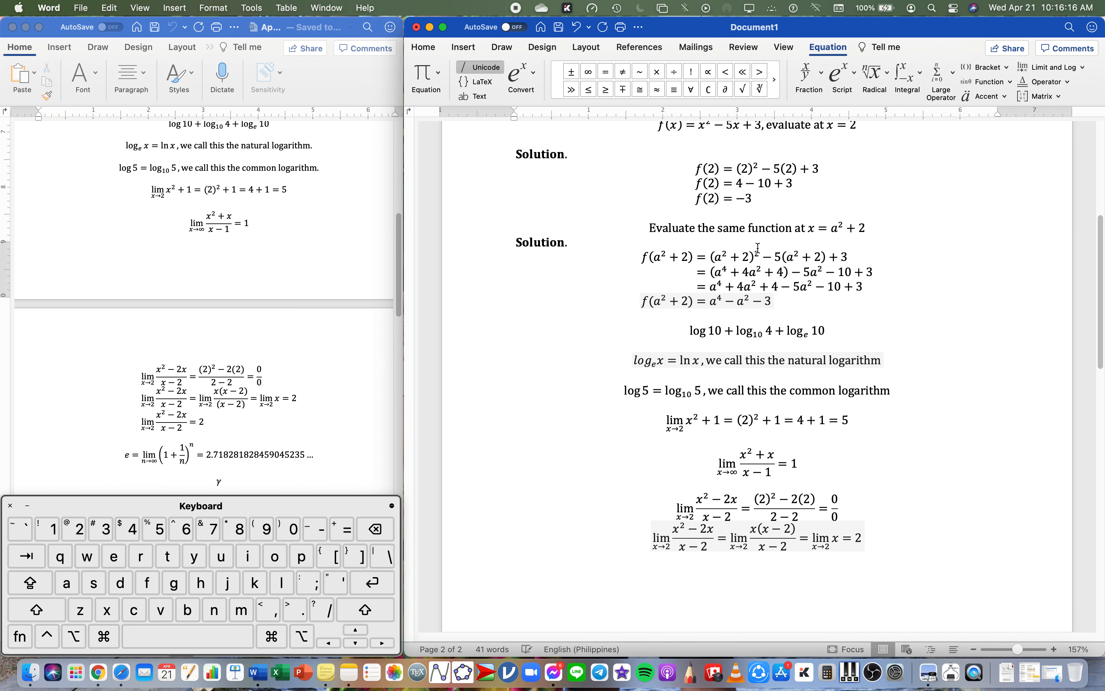
click(740, 374)
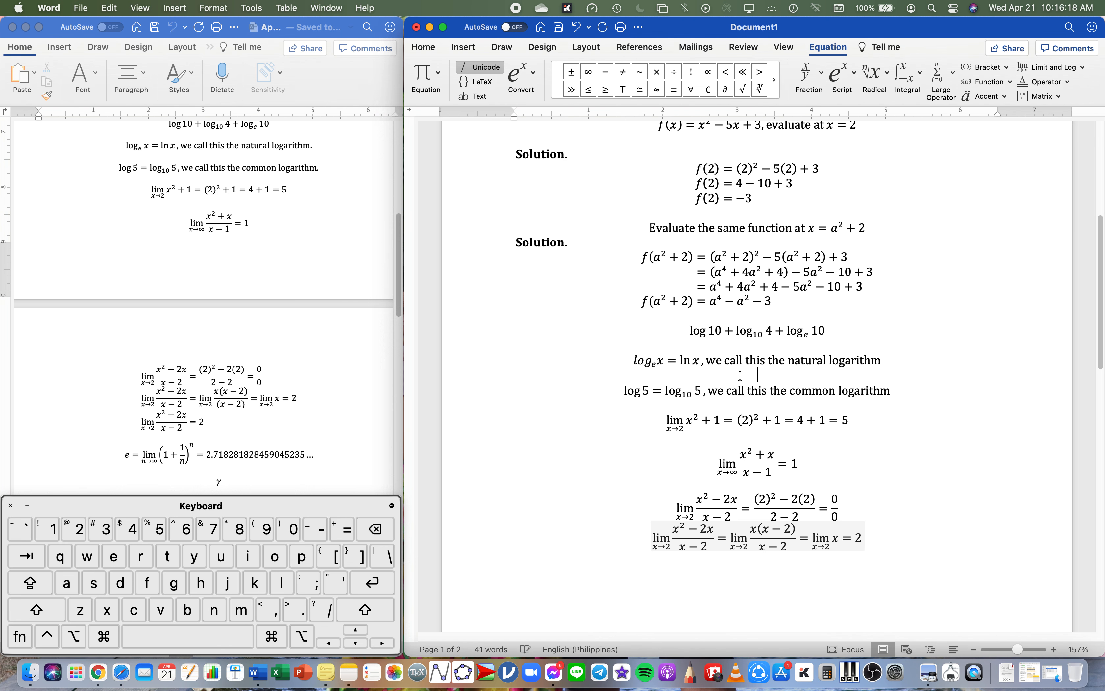
key(BackSpace)
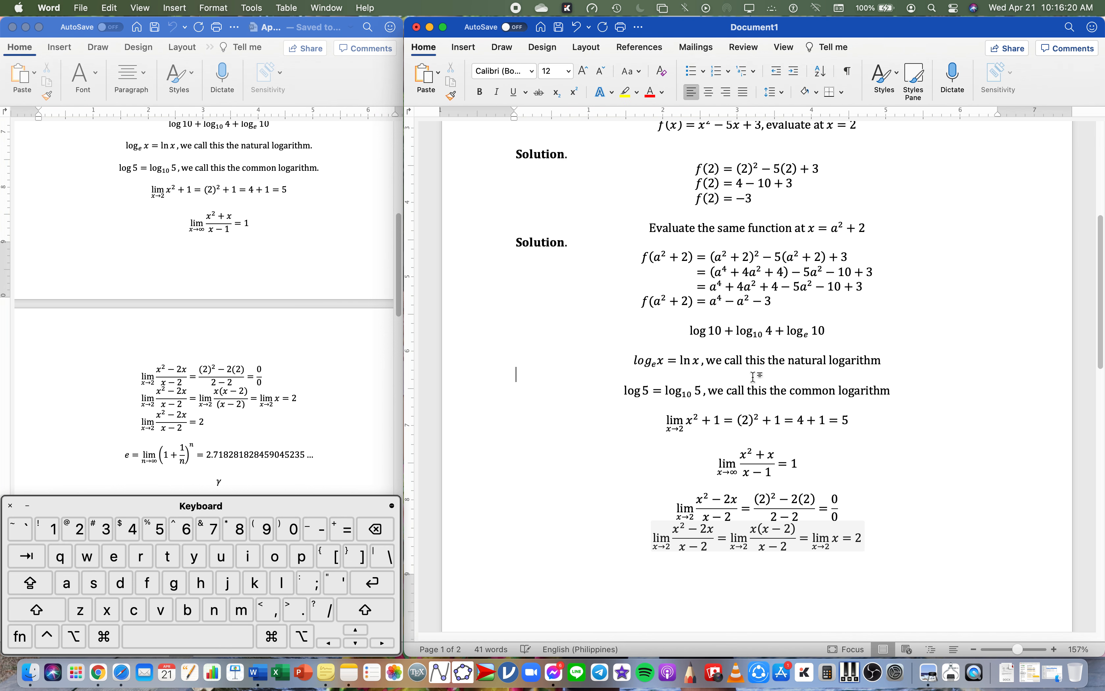
key(BackSpace)
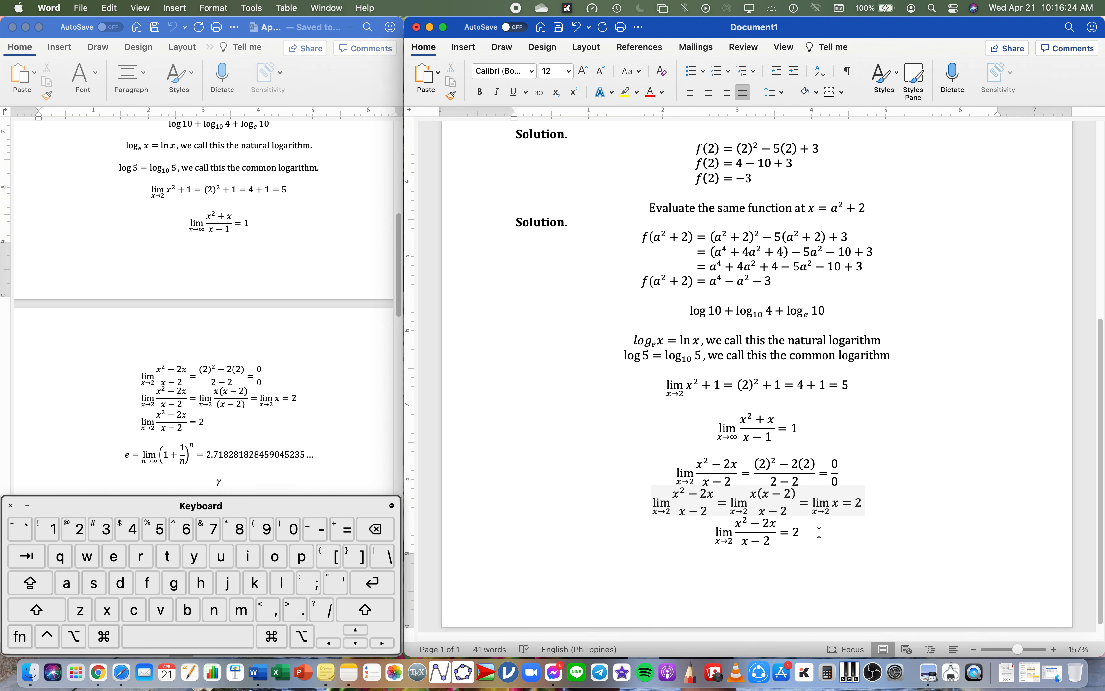
Step: Align the three x→2 limit lines with each other using Equation Alignment, and add a new line below them
drag(782, 522, 686, 476)
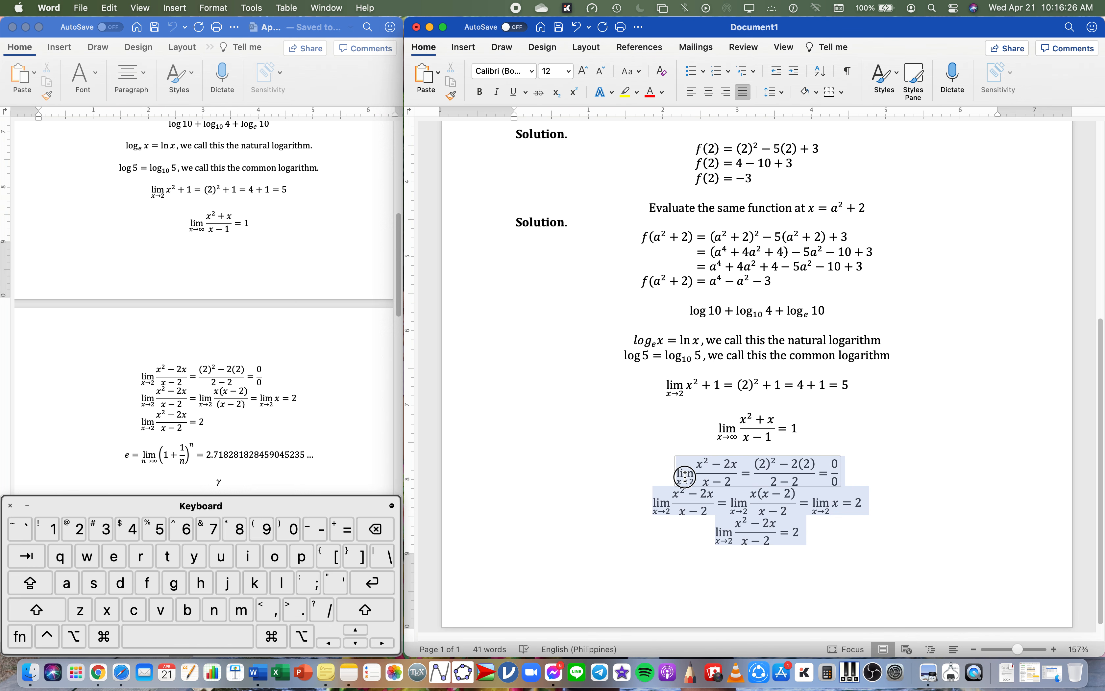
click(778, 502)
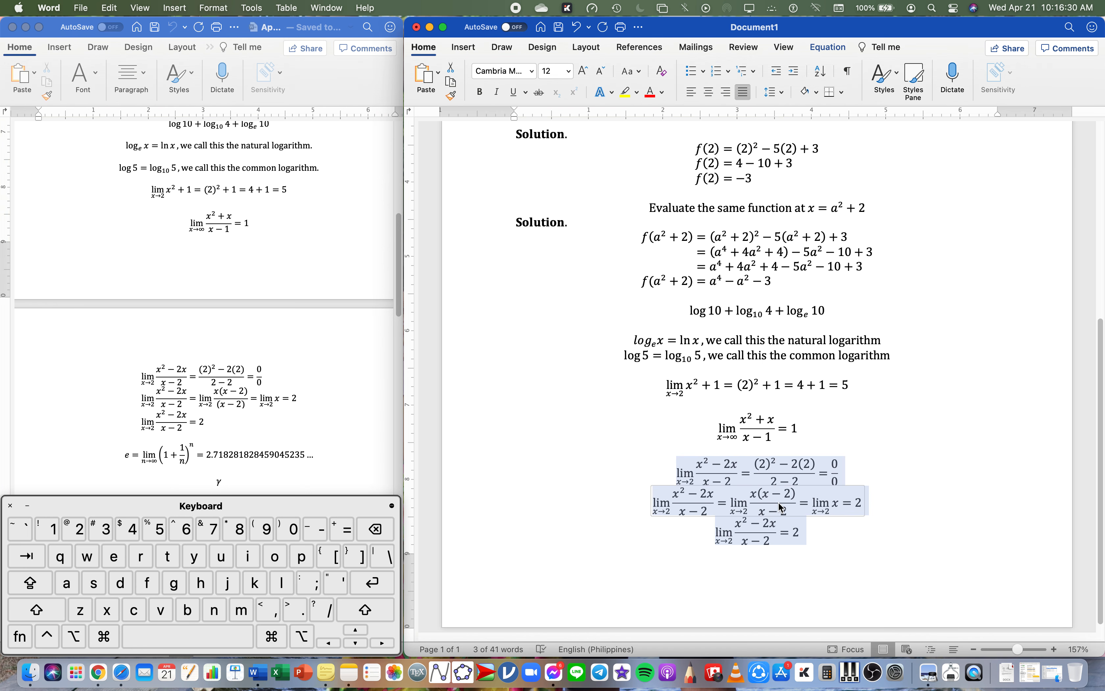
right_click(777, 502)
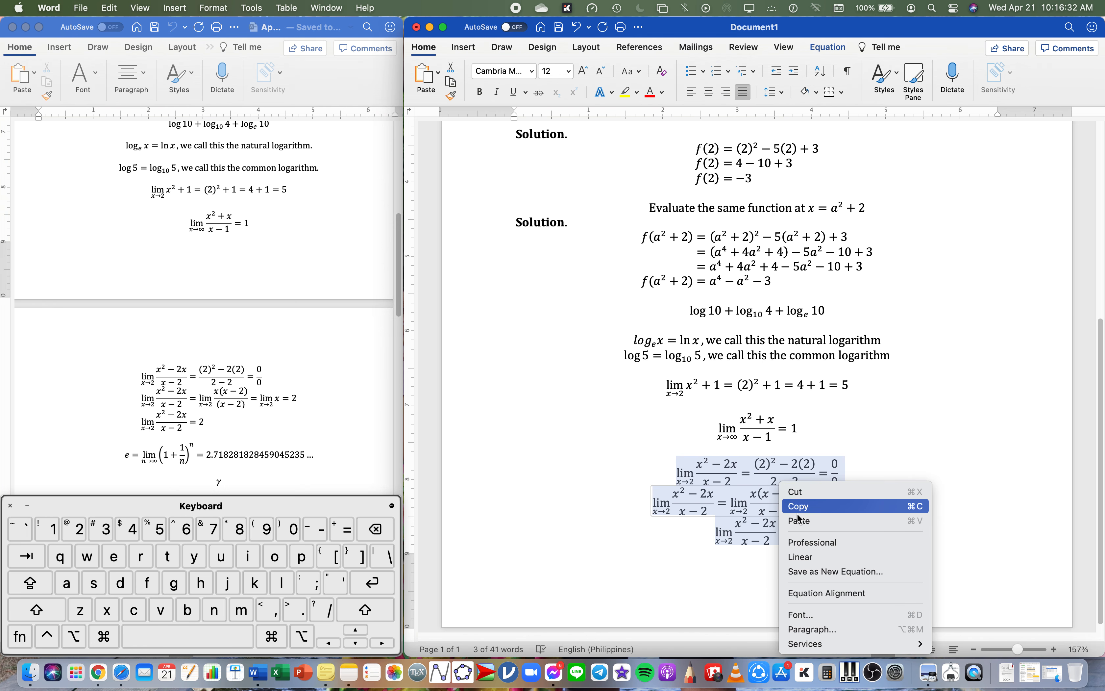
click(821, 593)
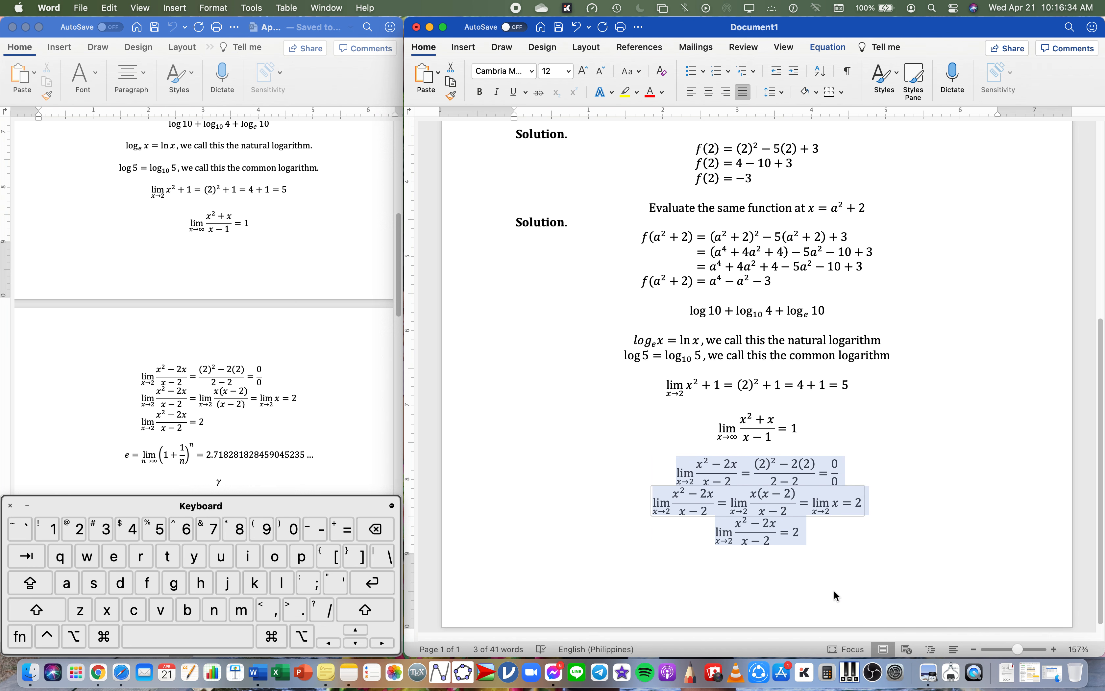
click(833, 564)
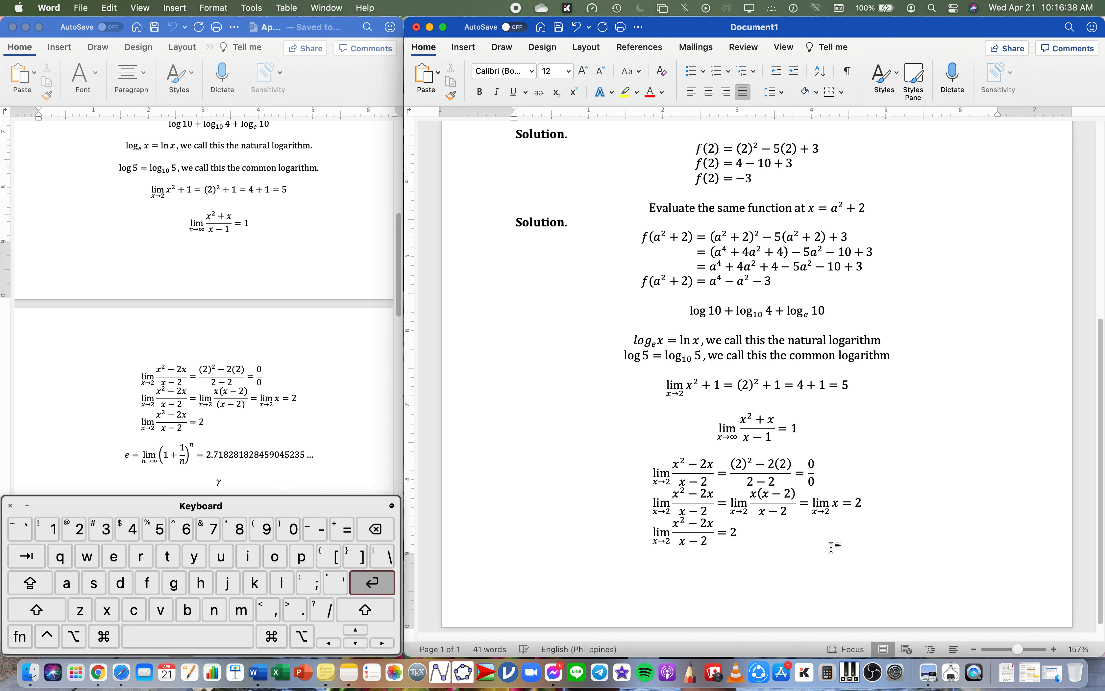
key(super+Return)
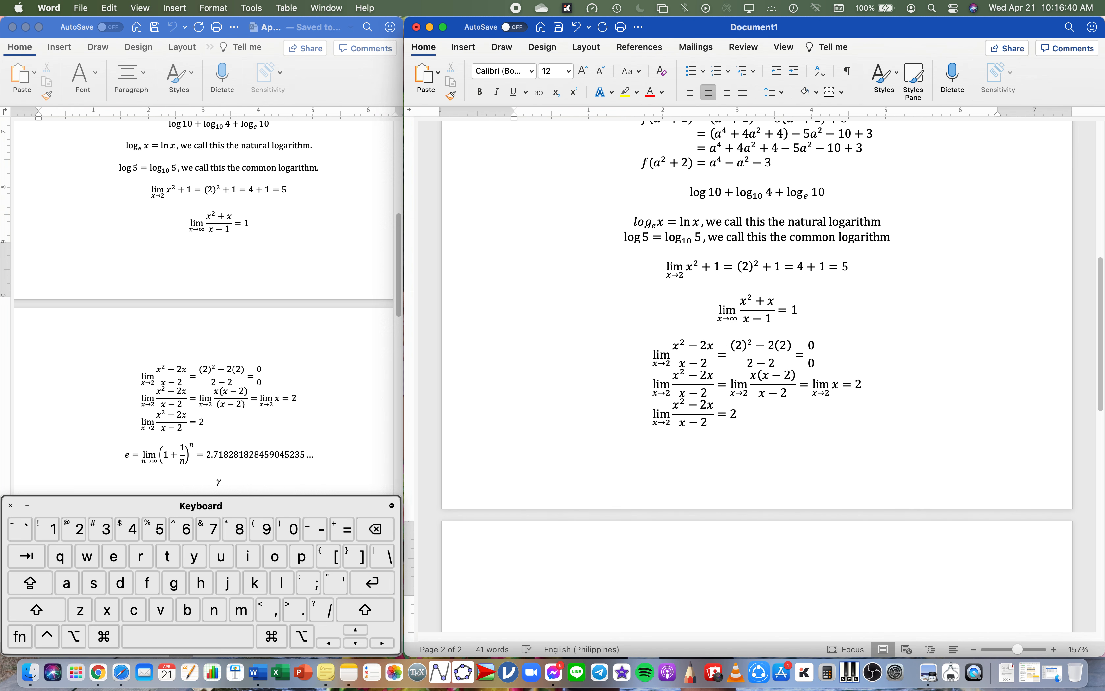
Step: Delete the blank line between the f(x) = x² − 5x + 3 equation and its Solution heading
scroll(749, 450, up, 15)
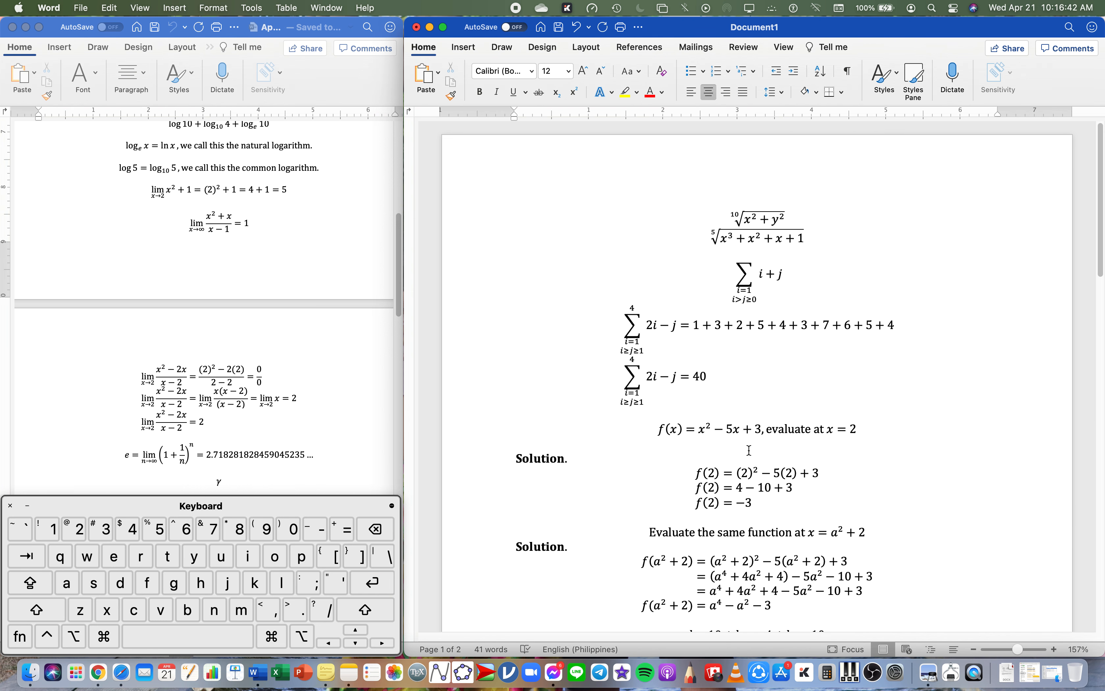
click(749, 449)
key(BackSpace)
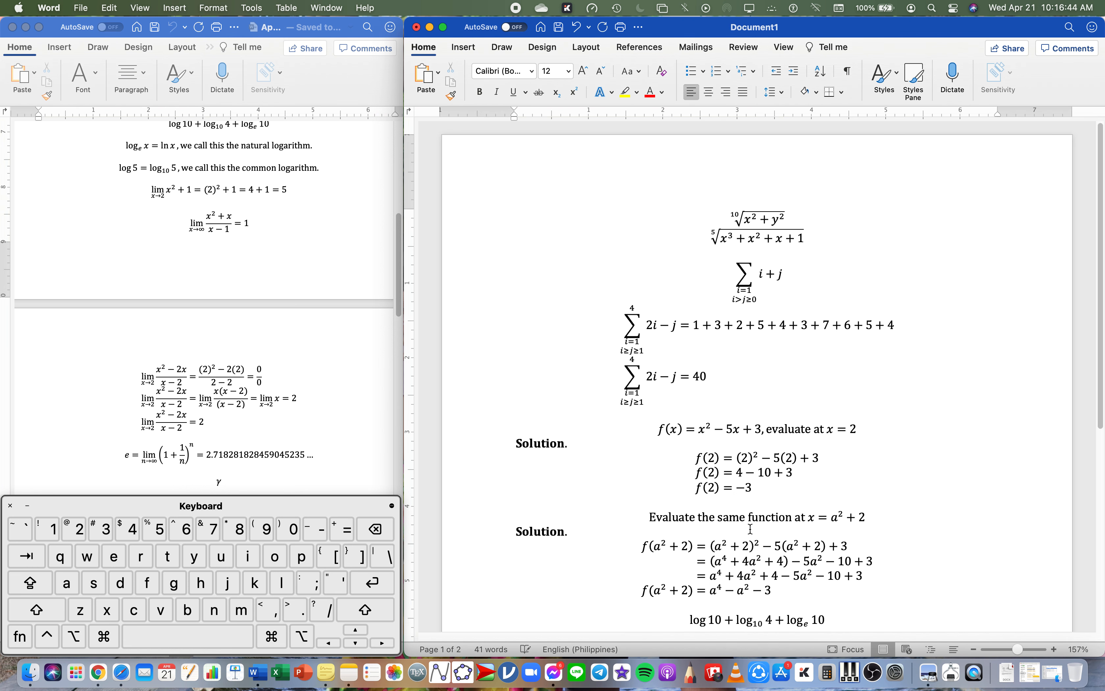
Step: Insert a new empty equation on the blank line directly below the three-line x→2 limit
click(712, 546)
scroll(727, 557, down, 5)
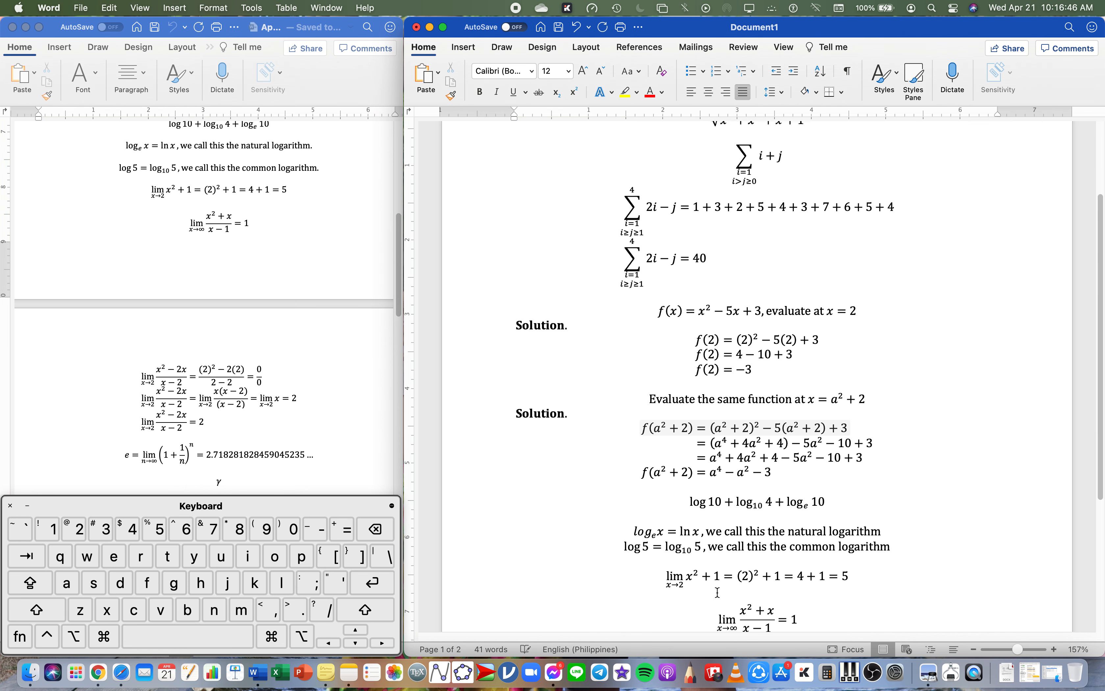
scroll(717, 592, down, 9)
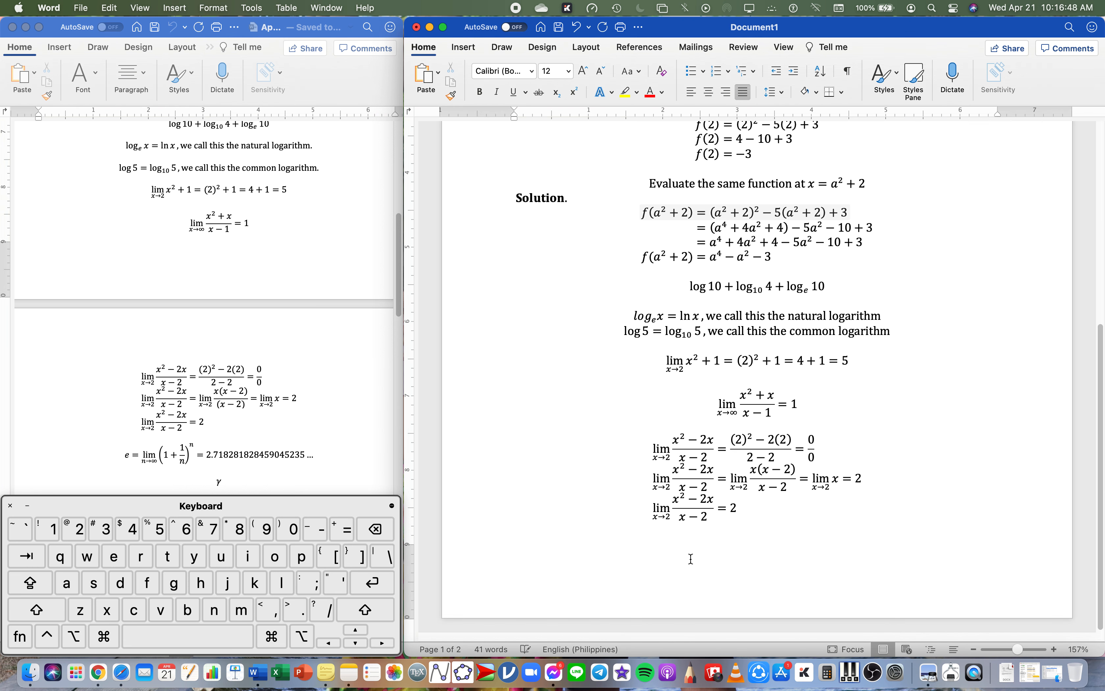
click(727, 532)
key(Return)
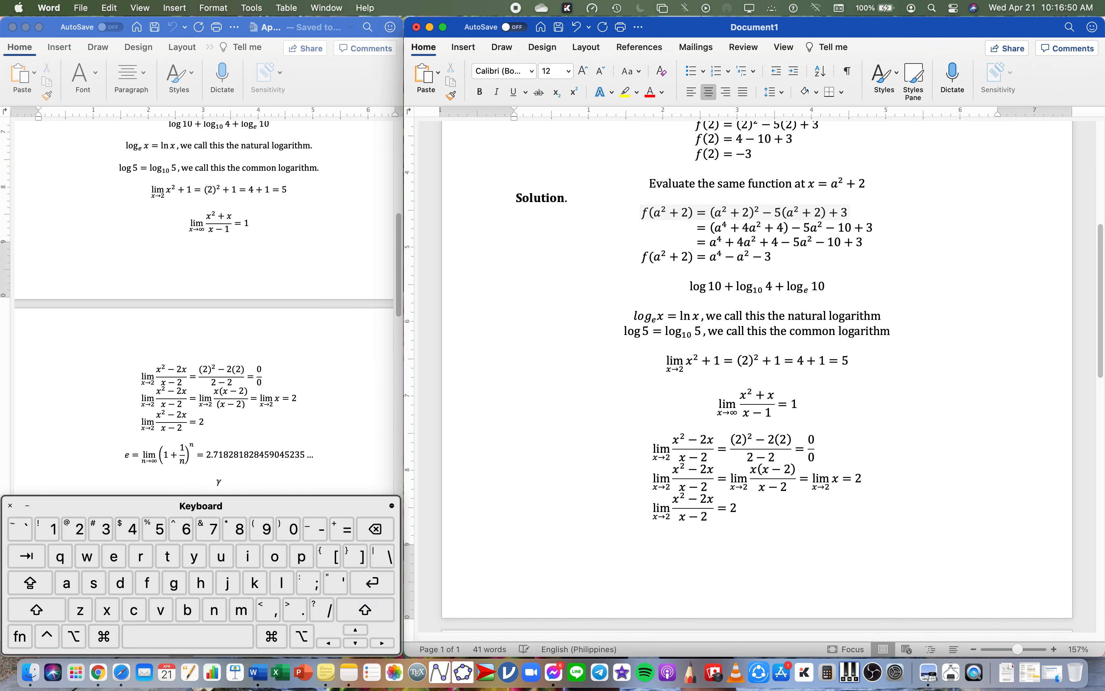
key(BackSpace)
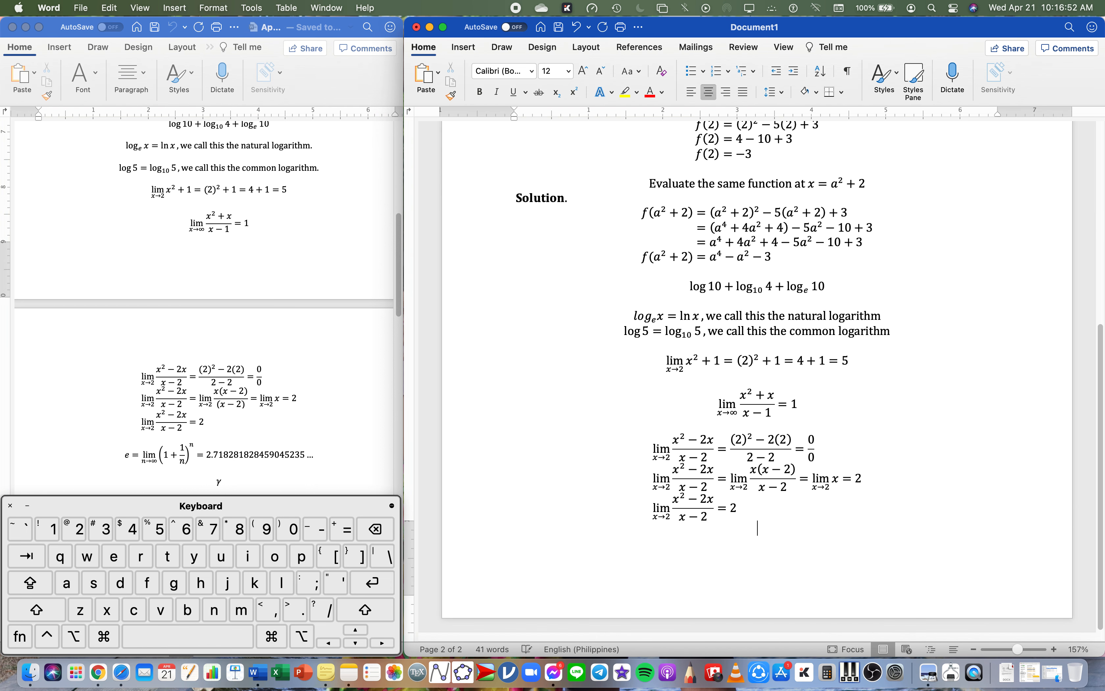
key(ctrl+equal)
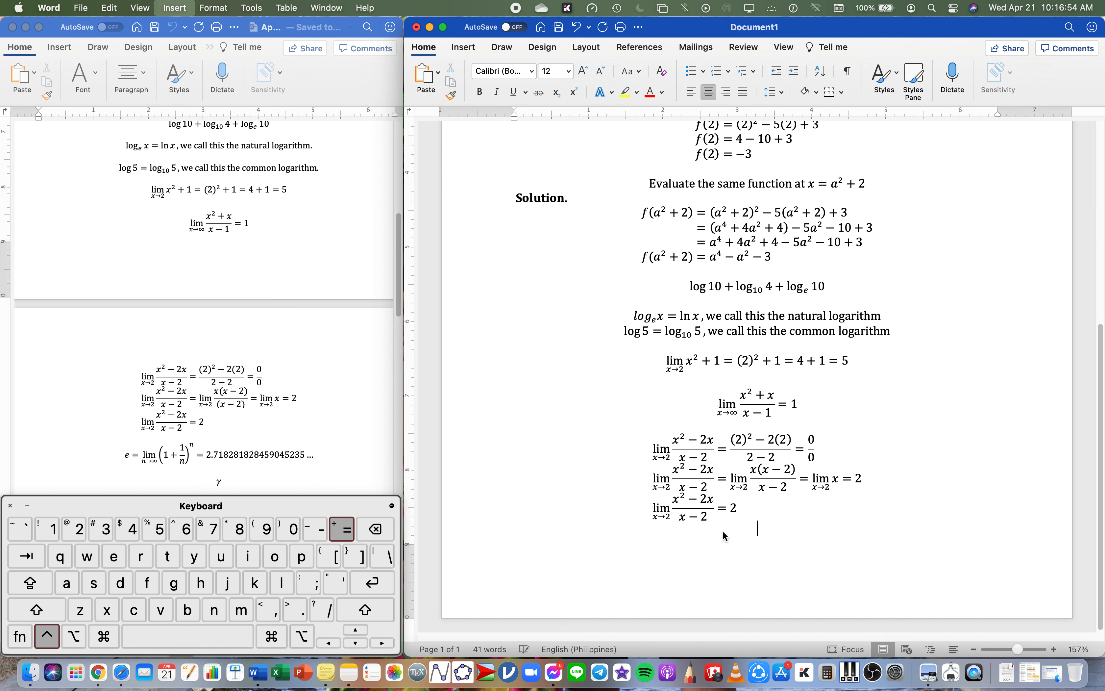
Step: Enter e = lim in the new equation, with n→∞ beneath the limit operator
text(e=lim)
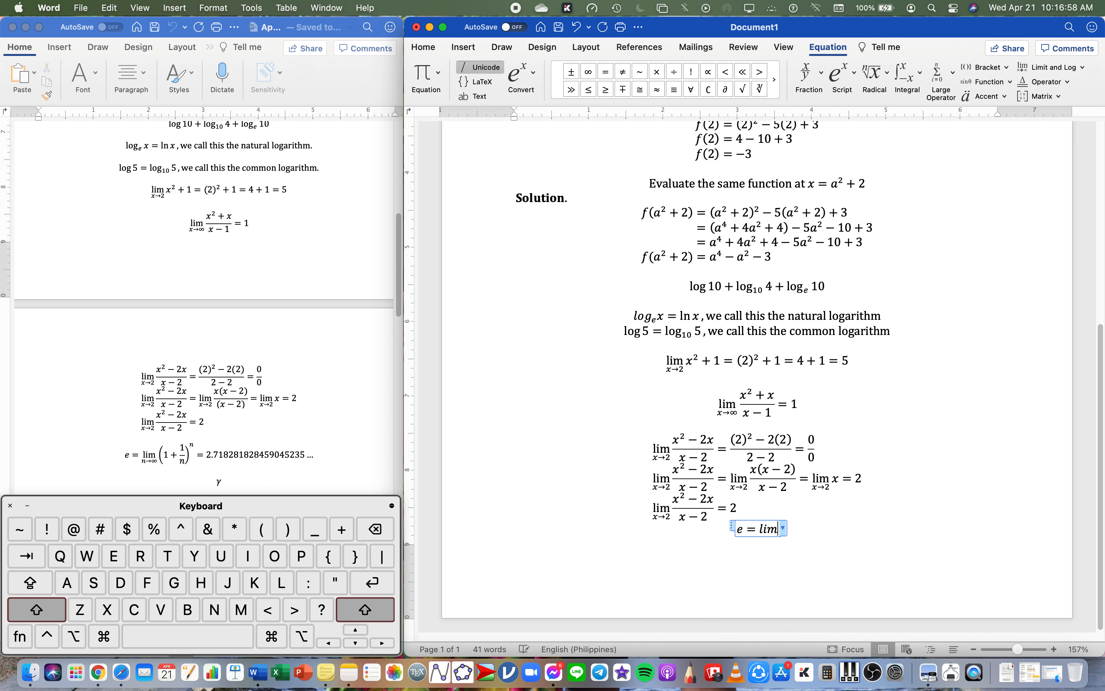
text(_)
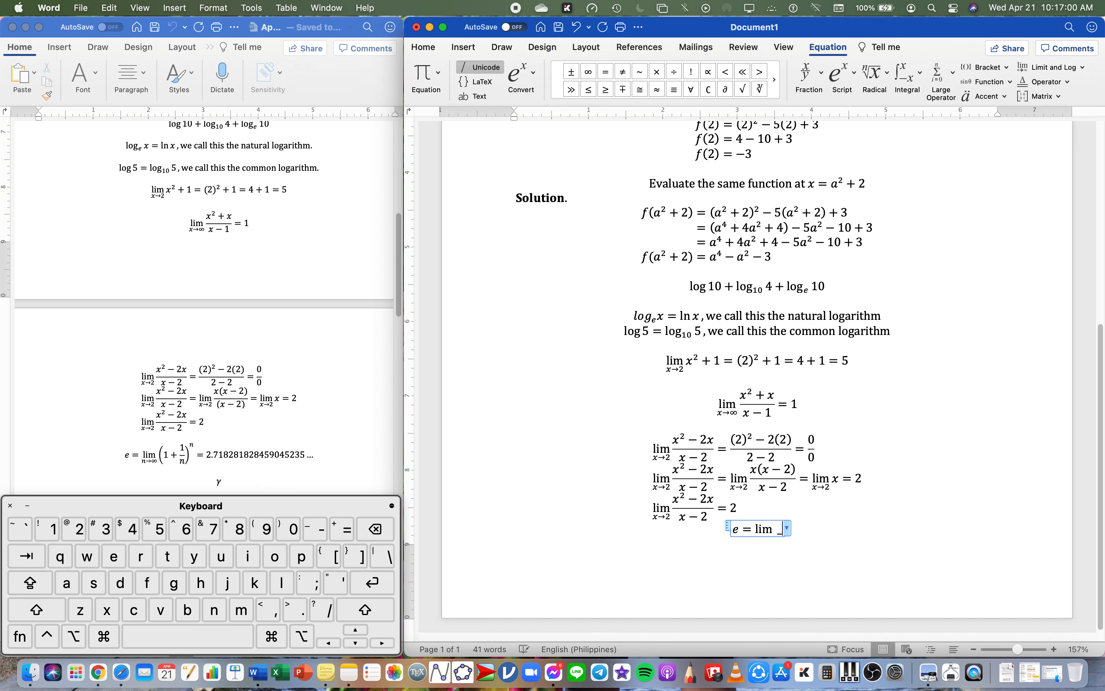
text((n-)
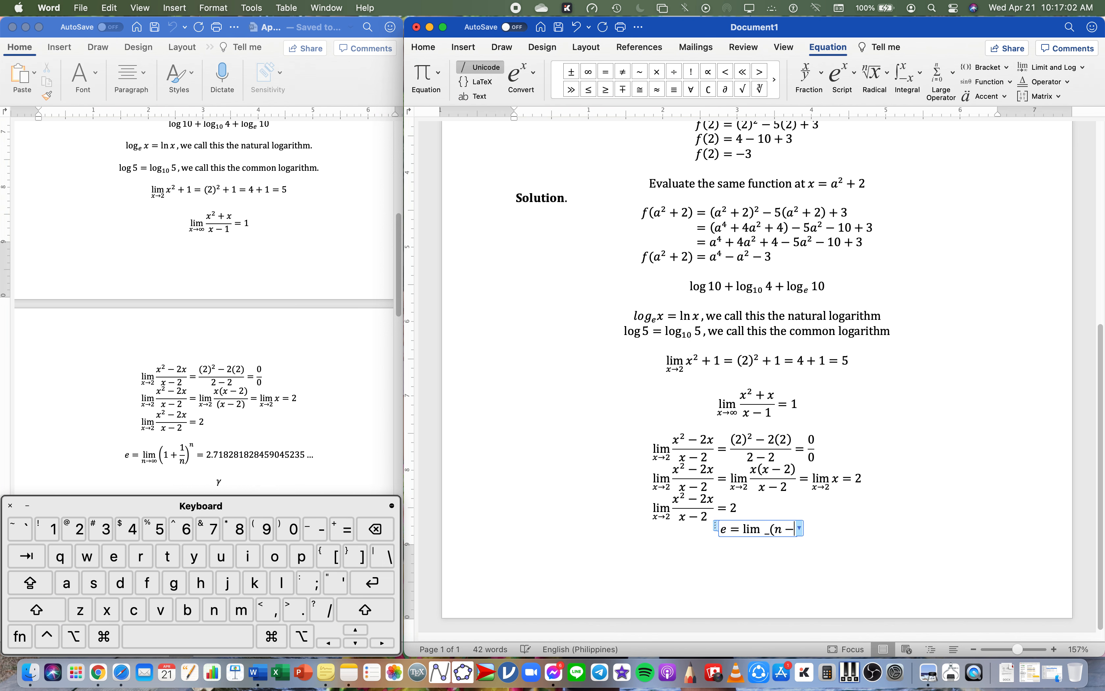
text(>\if)
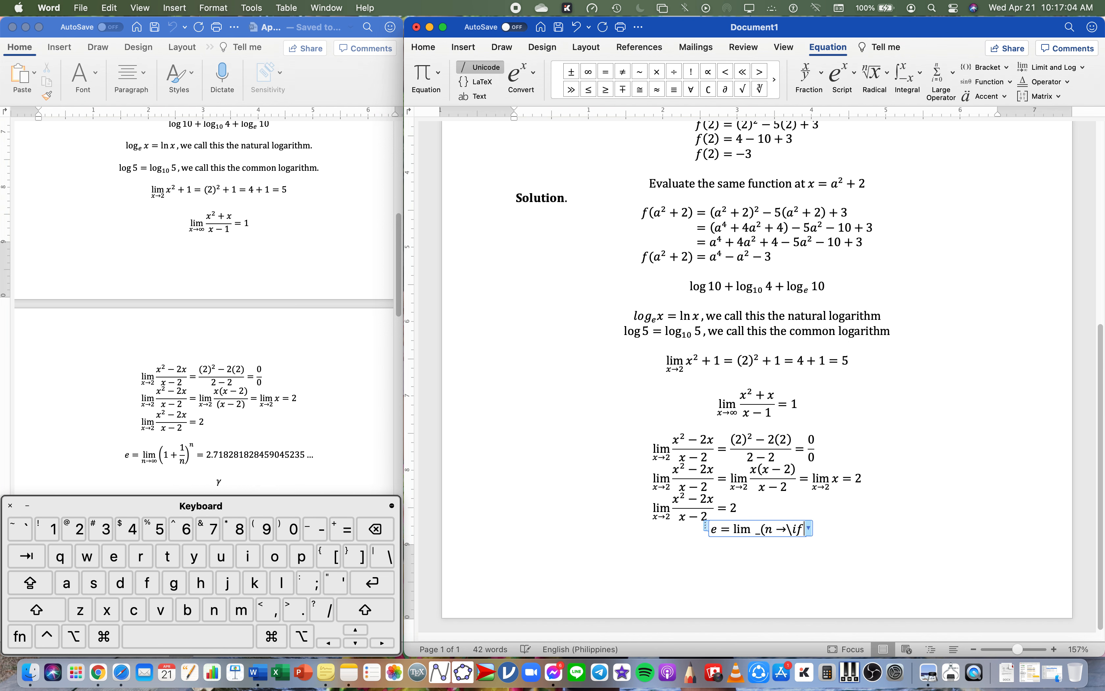
text(n)
key(BackSpace)
text(n)
key(BackSpace)
text(ty))
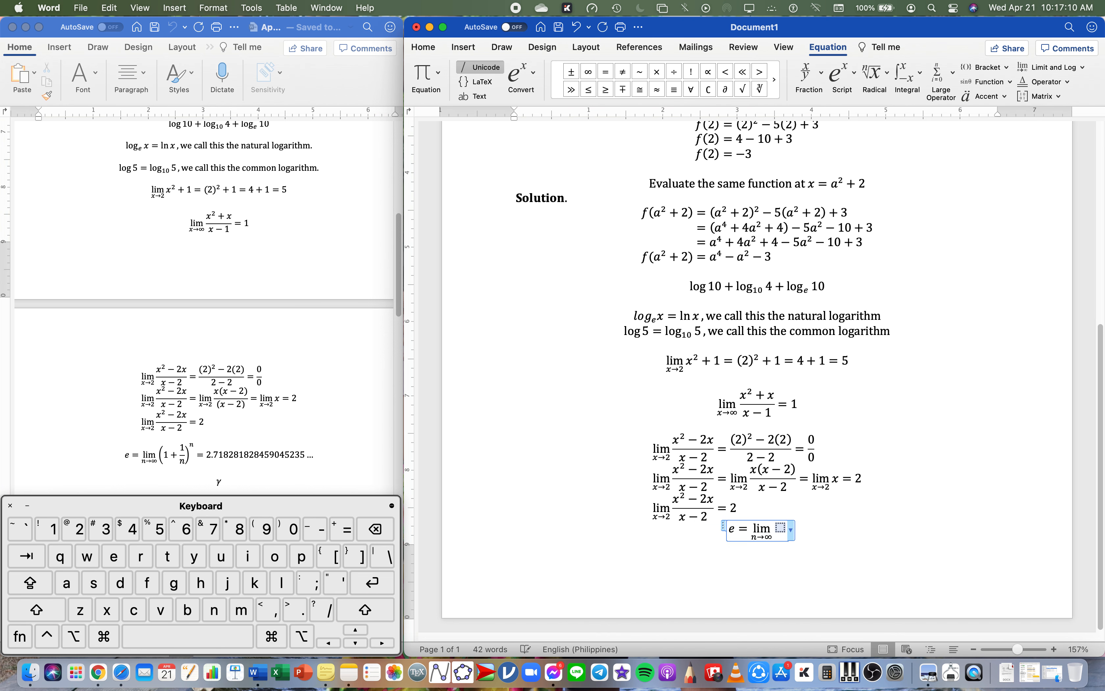
Step: Fill the limit's argument with (1 + 1/n) raised to the power n, using a built-up fraction for 1/n
text( (1+)
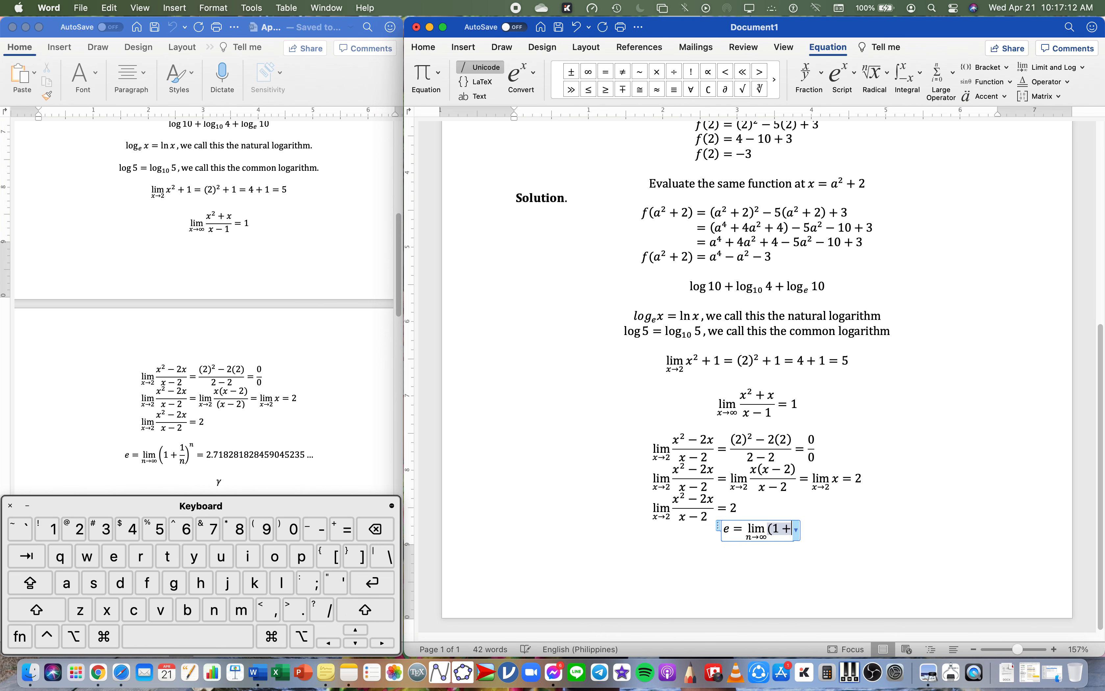
text(1/n)
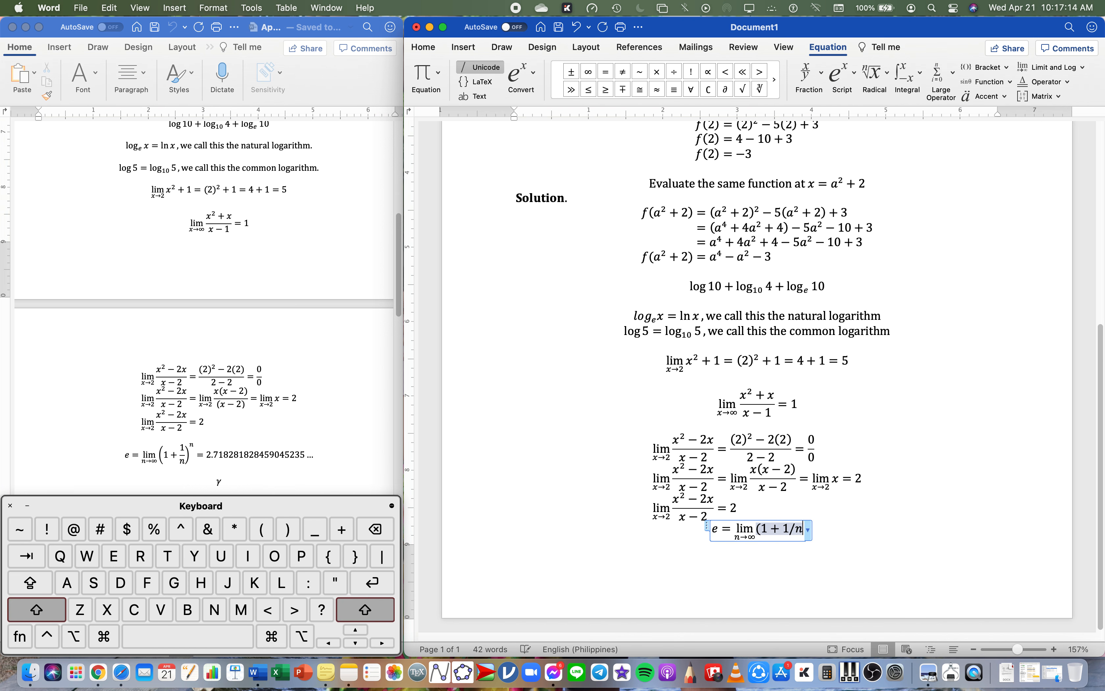
text())
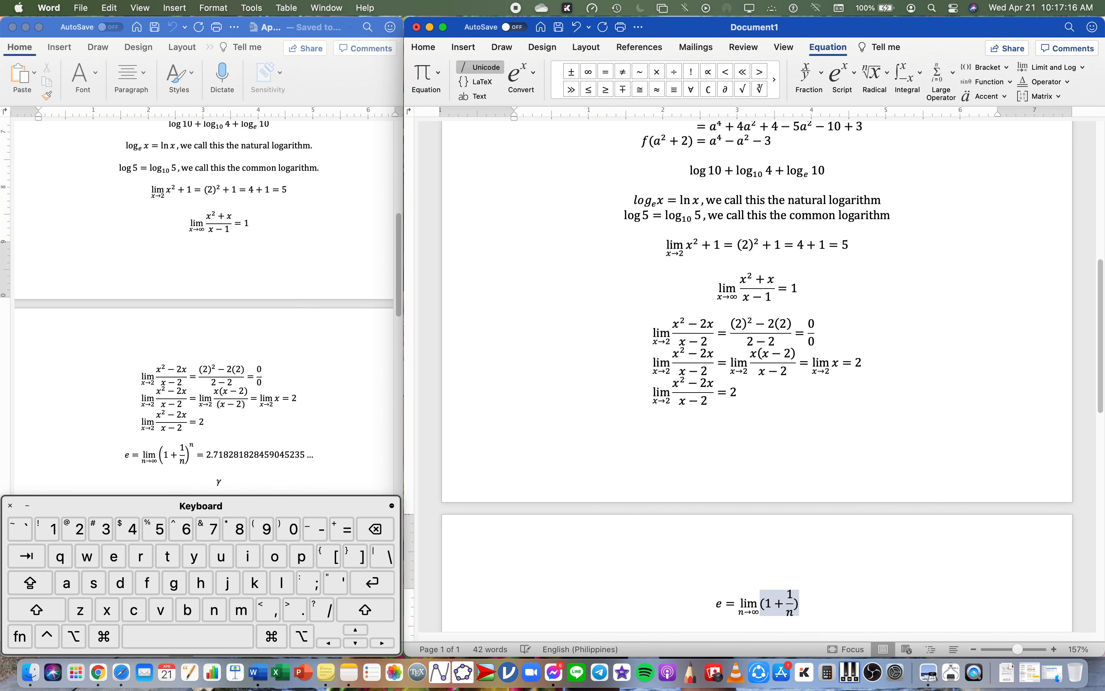
text(^)
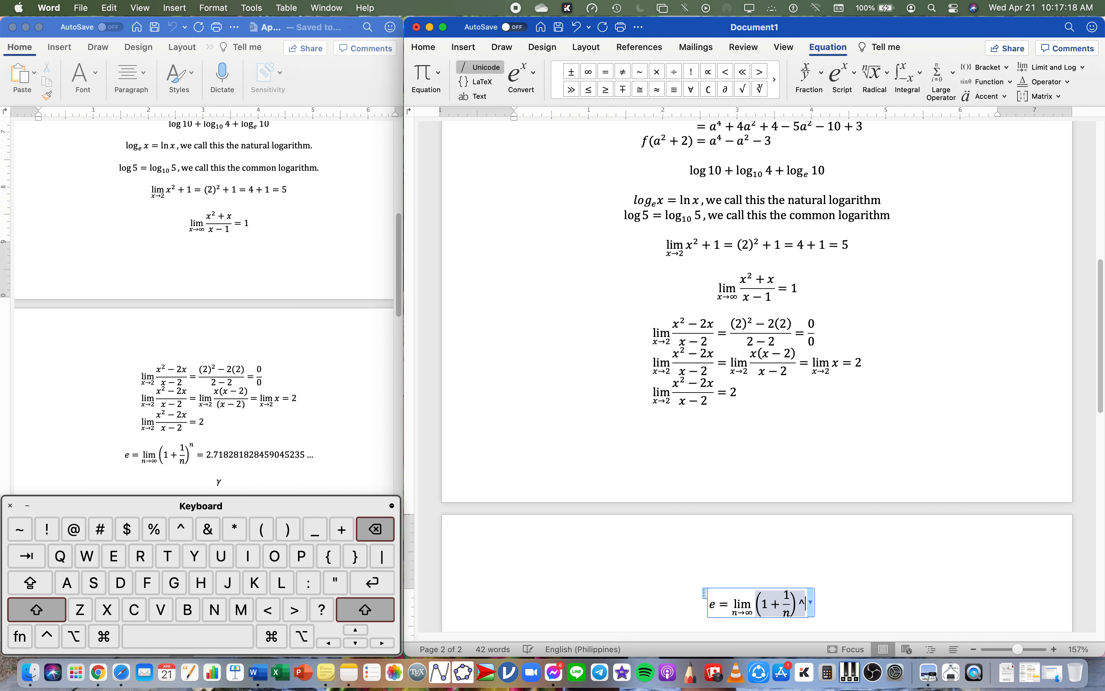
text(n)
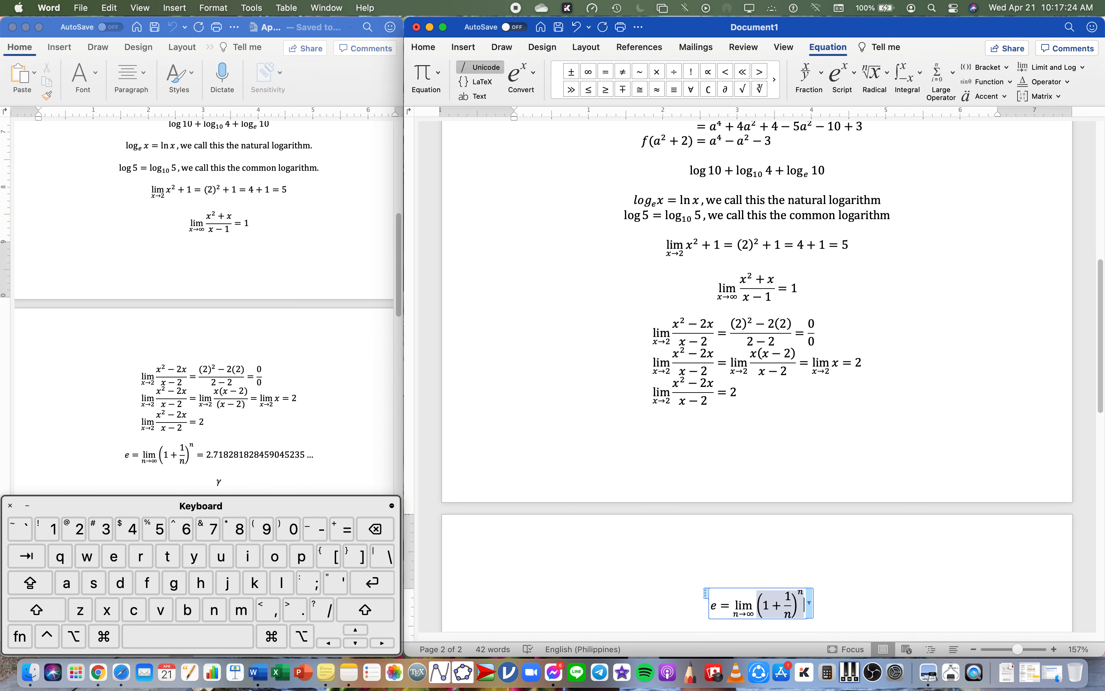
key(Right)
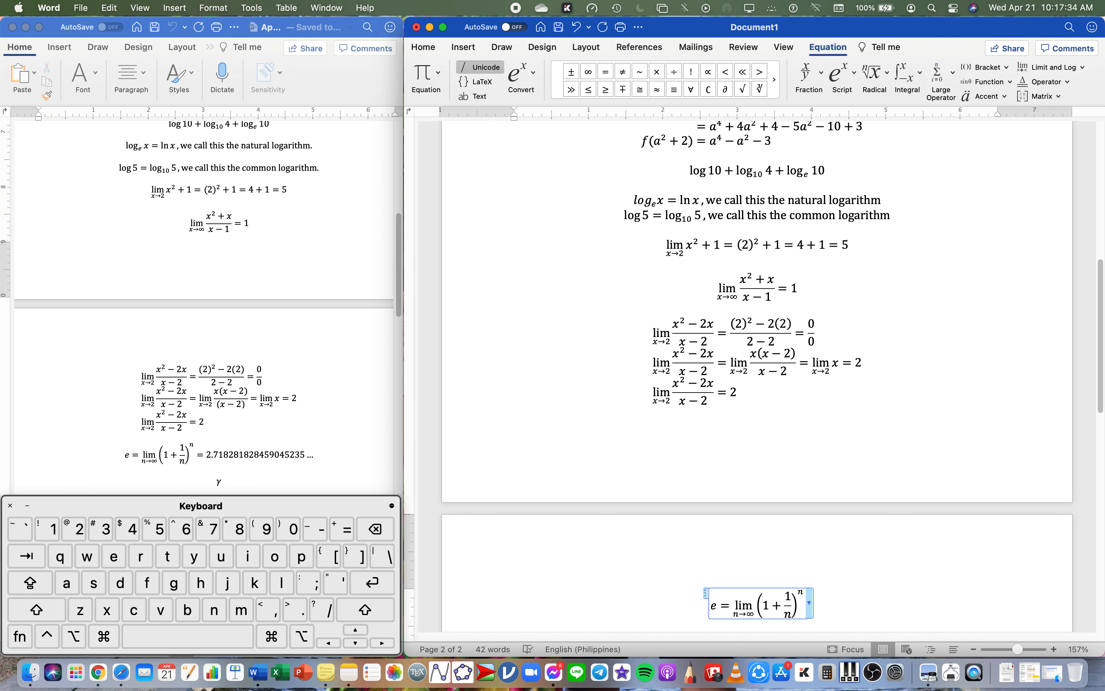
Step: Complete the equation for e after the limit expression with = 2.718281828459045235 ..
text(= )
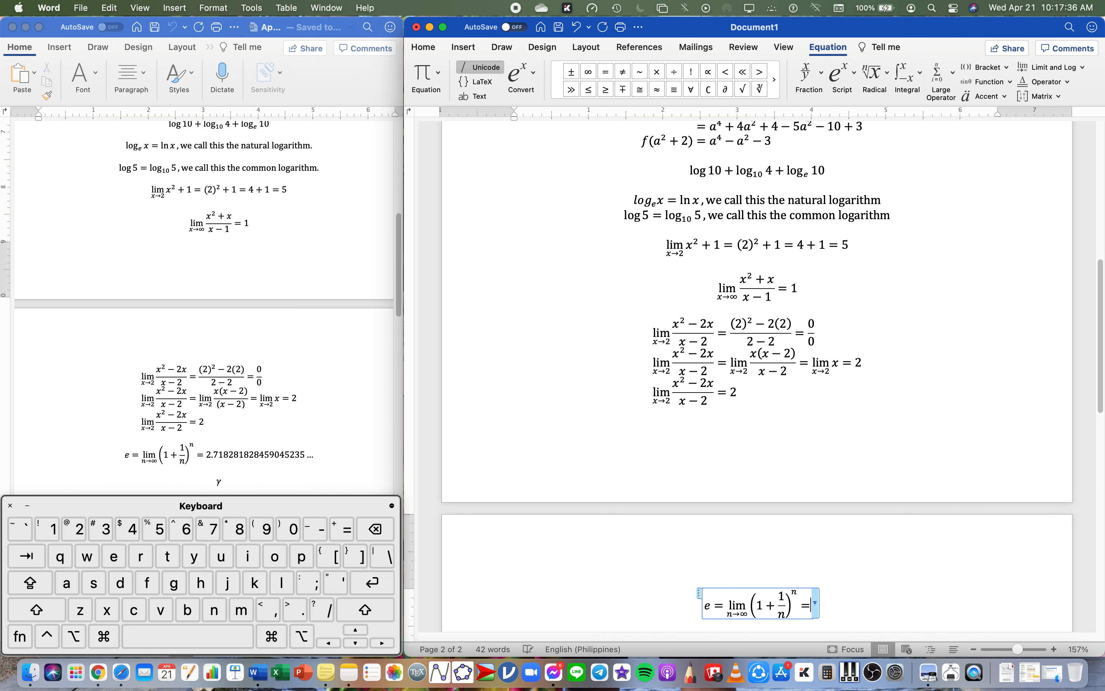
text(2.71)
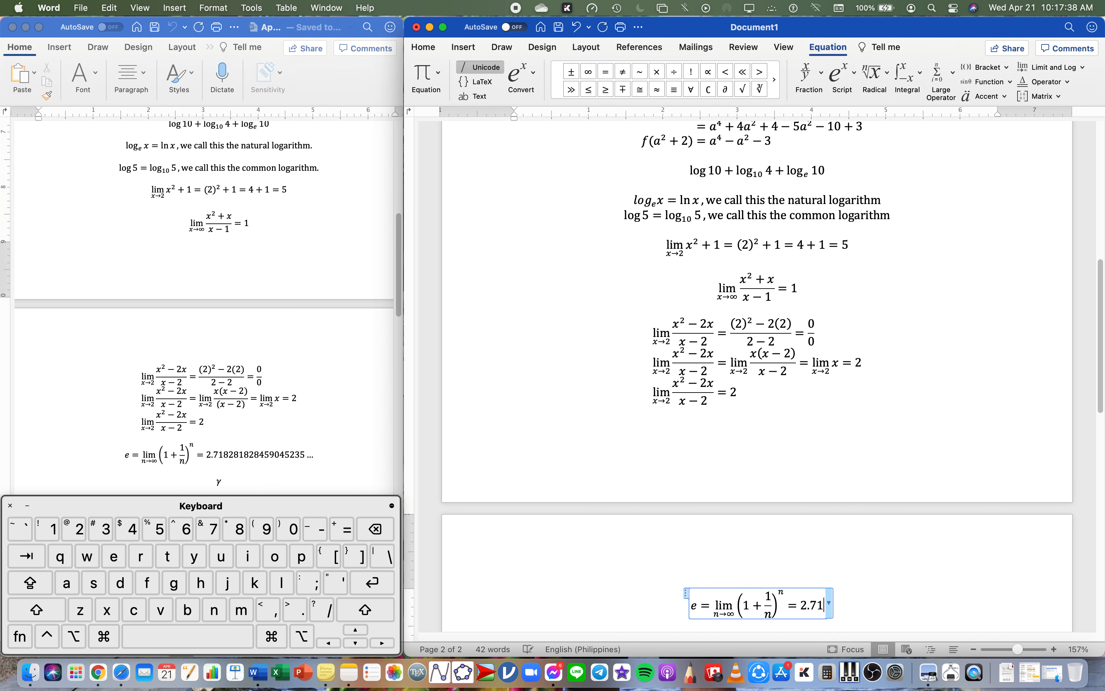
text(82818)
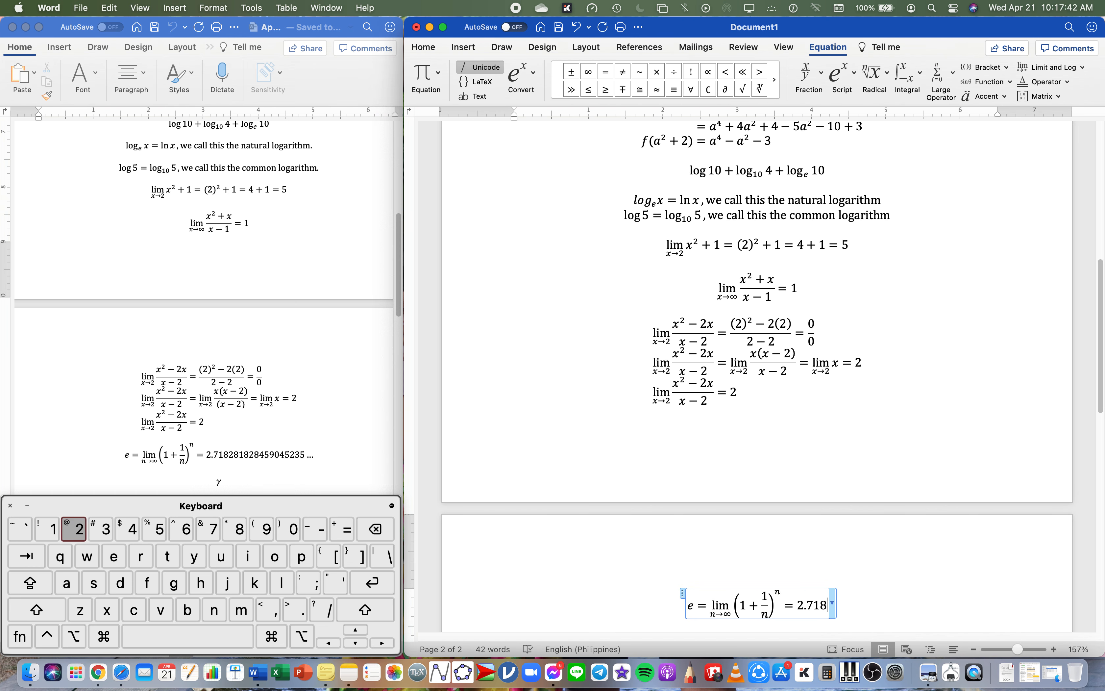
text(28)
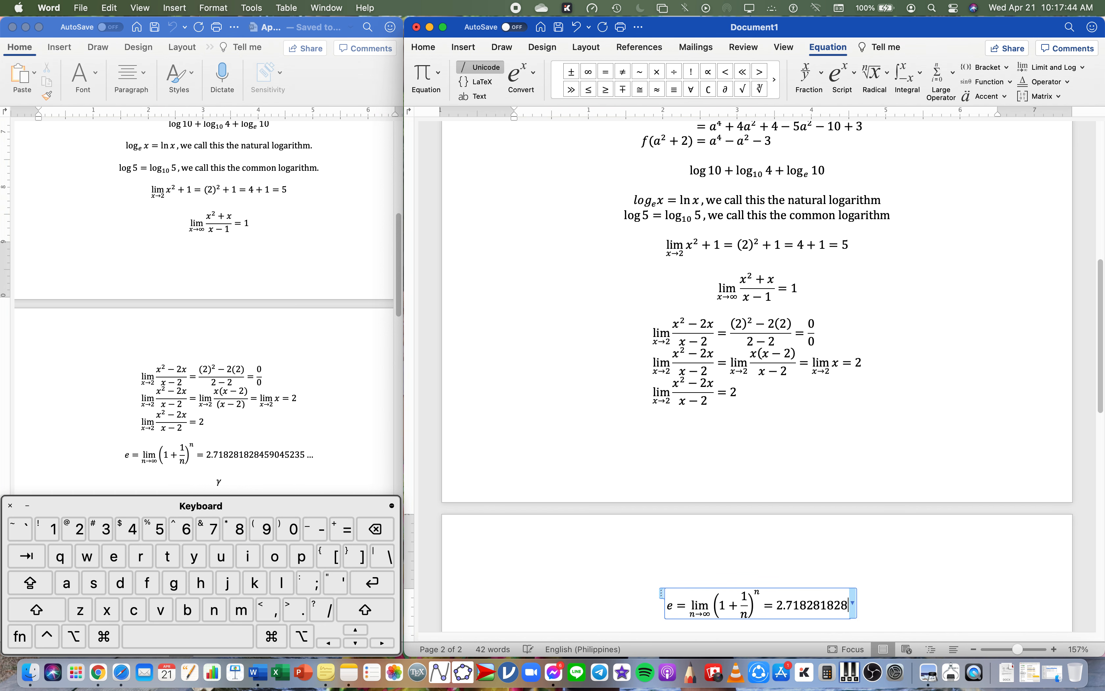
text(45)
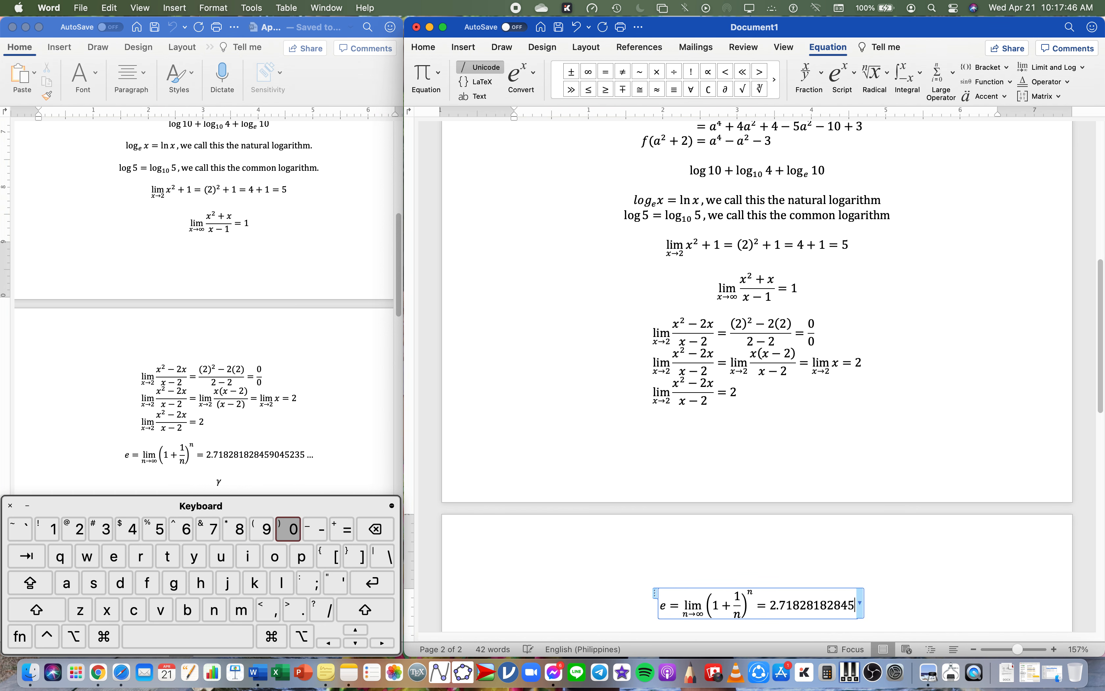
text(90452)
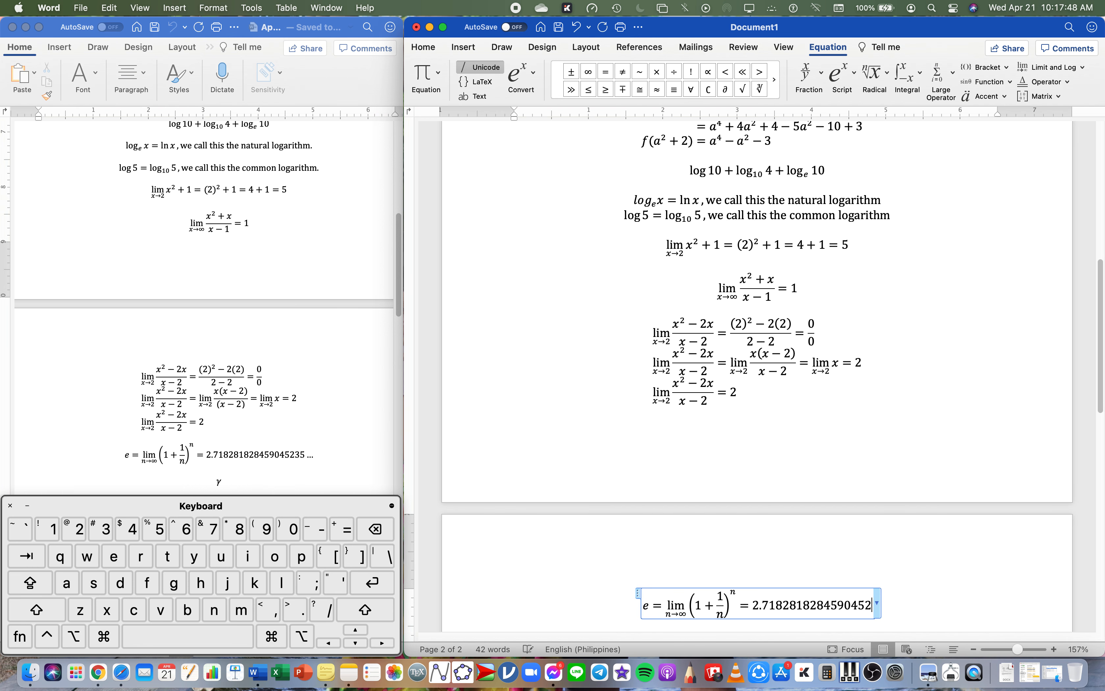
text(35 ...)
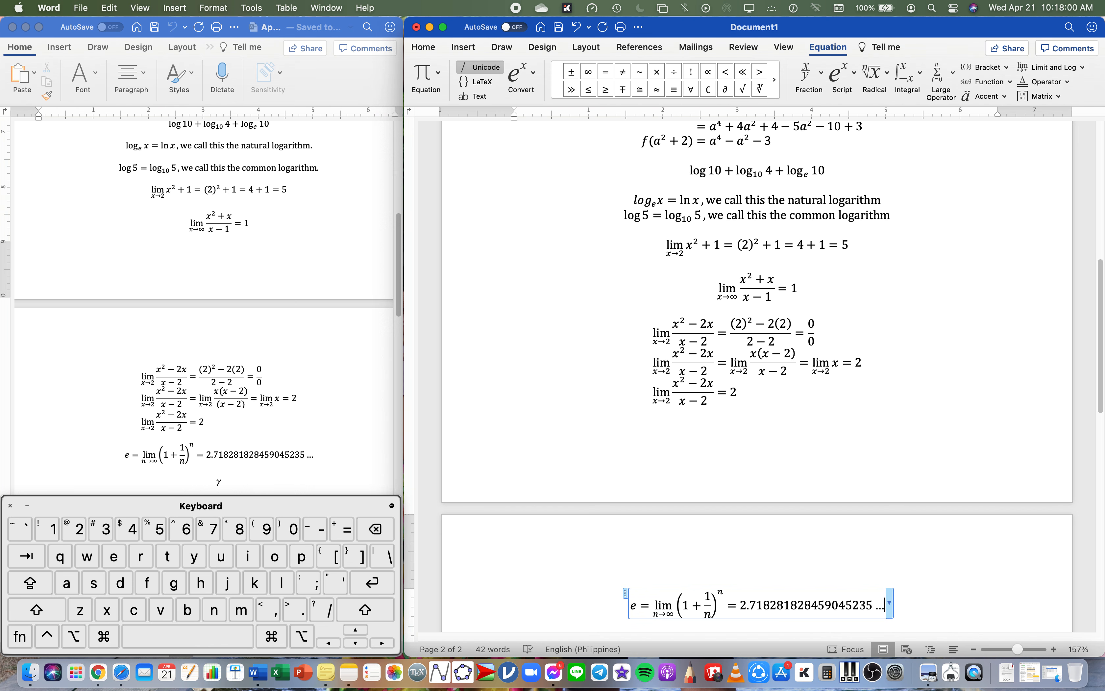
Step: Insert a new equation below the limit definition of e, leaving a blank line between them, and enter the Greek letter γ
scroll(907, 491, down, 5)
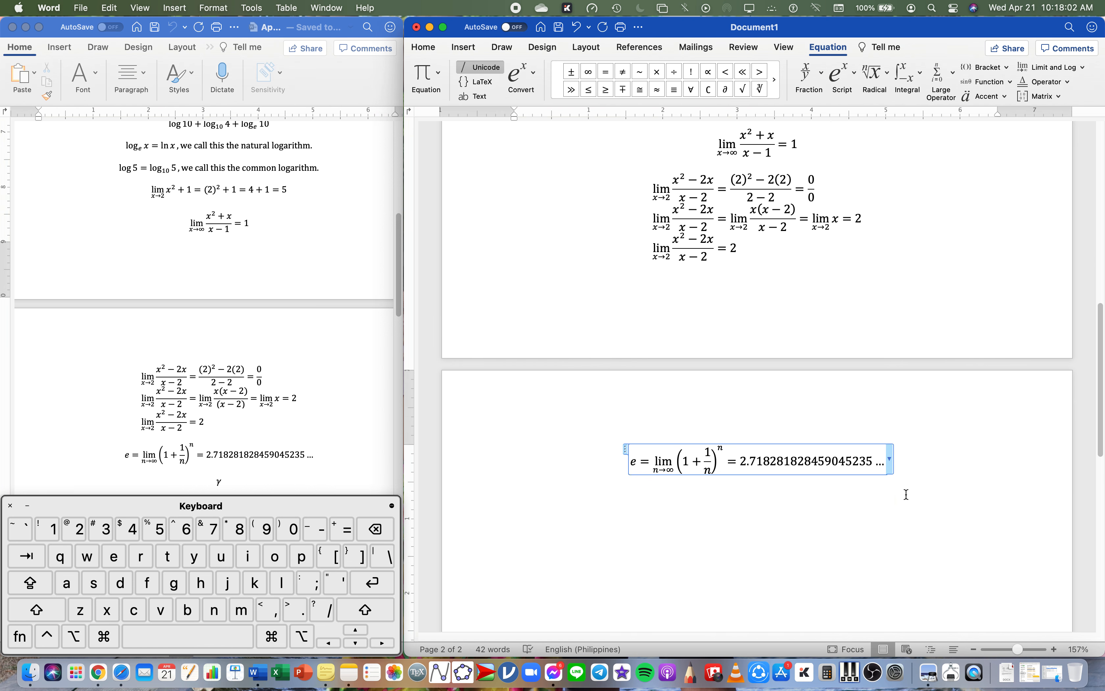
scroll(907, 493, down, 2)
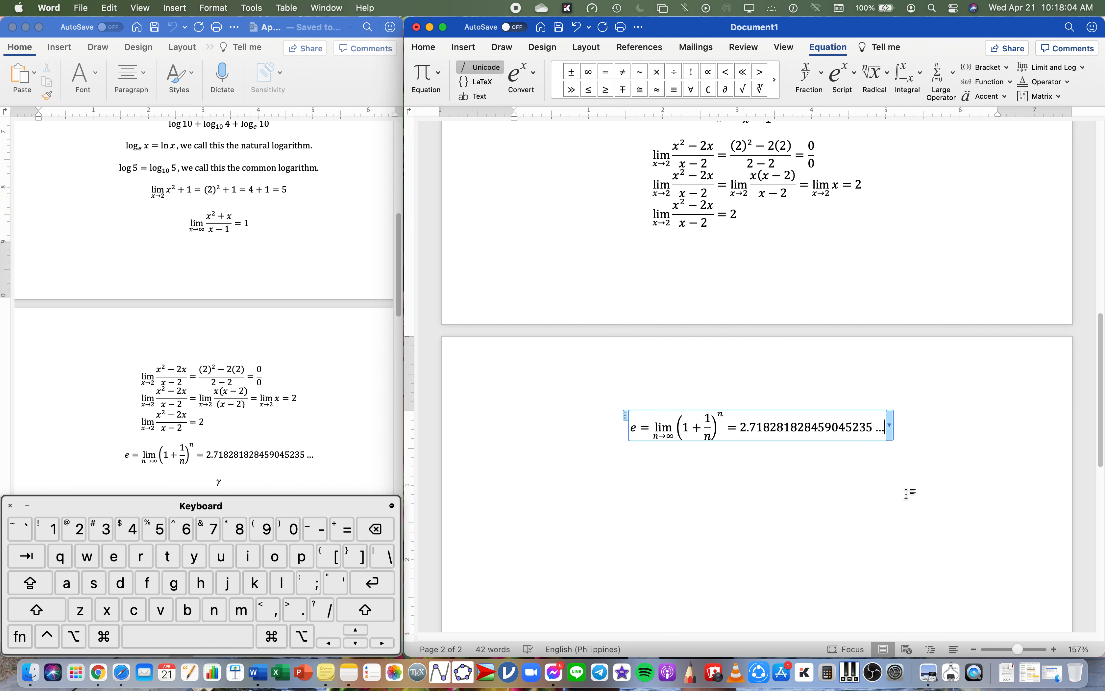
scroll(906, 493, down, 1)
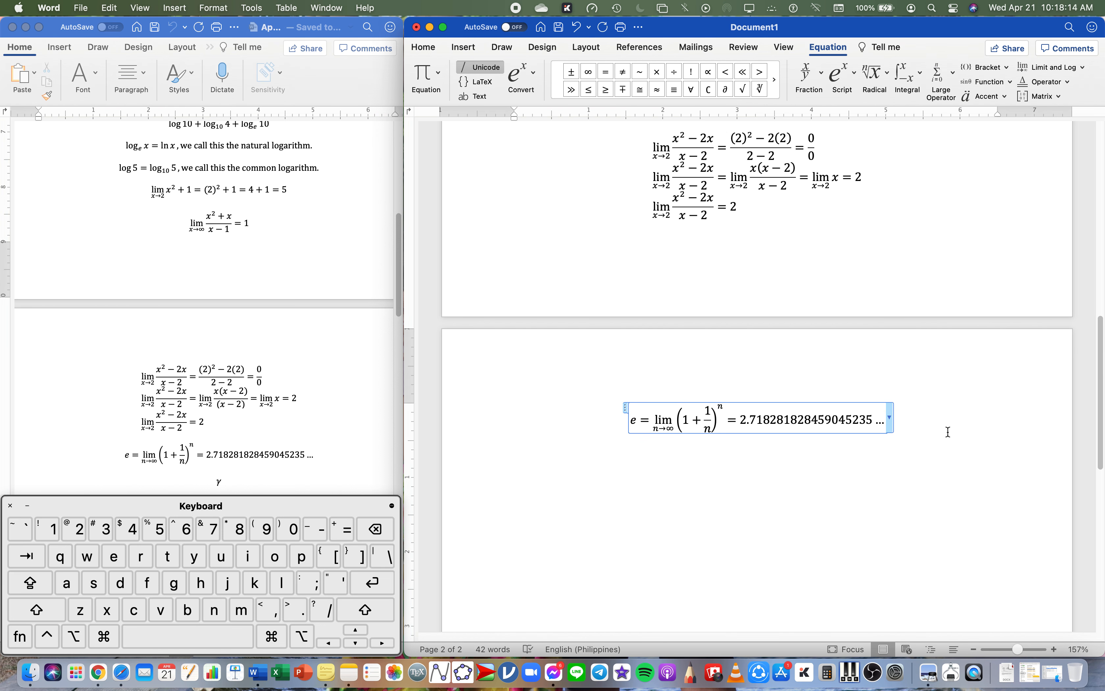
key(Right)
key(Return)
key(Return)
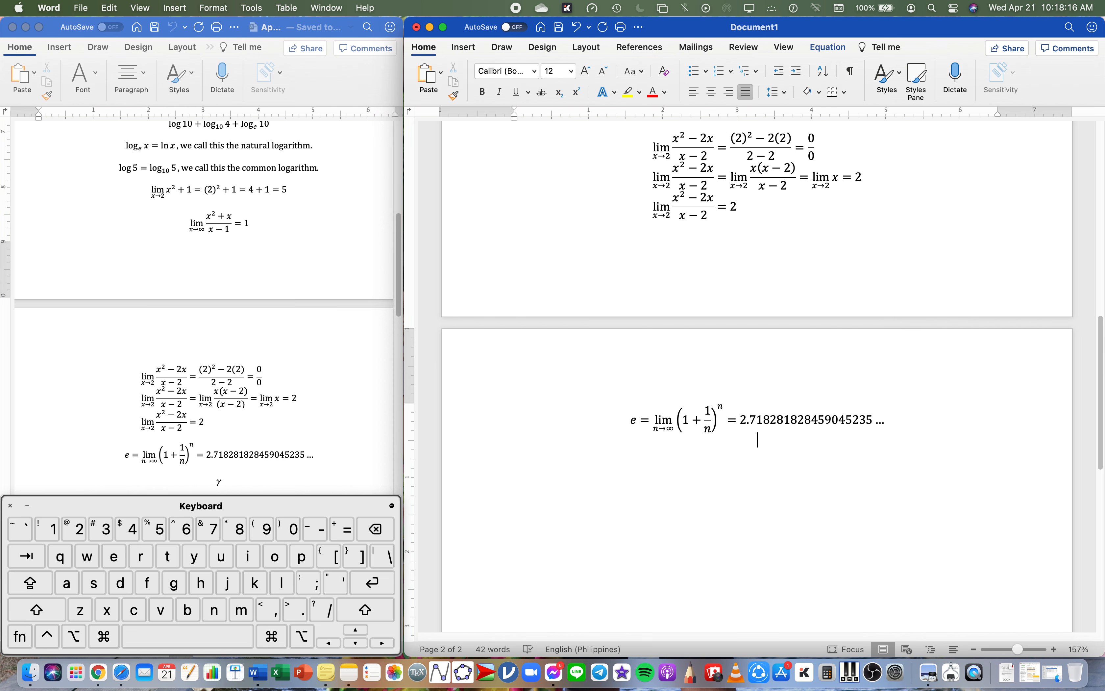
key(ctrl+equal)
text(\ga)
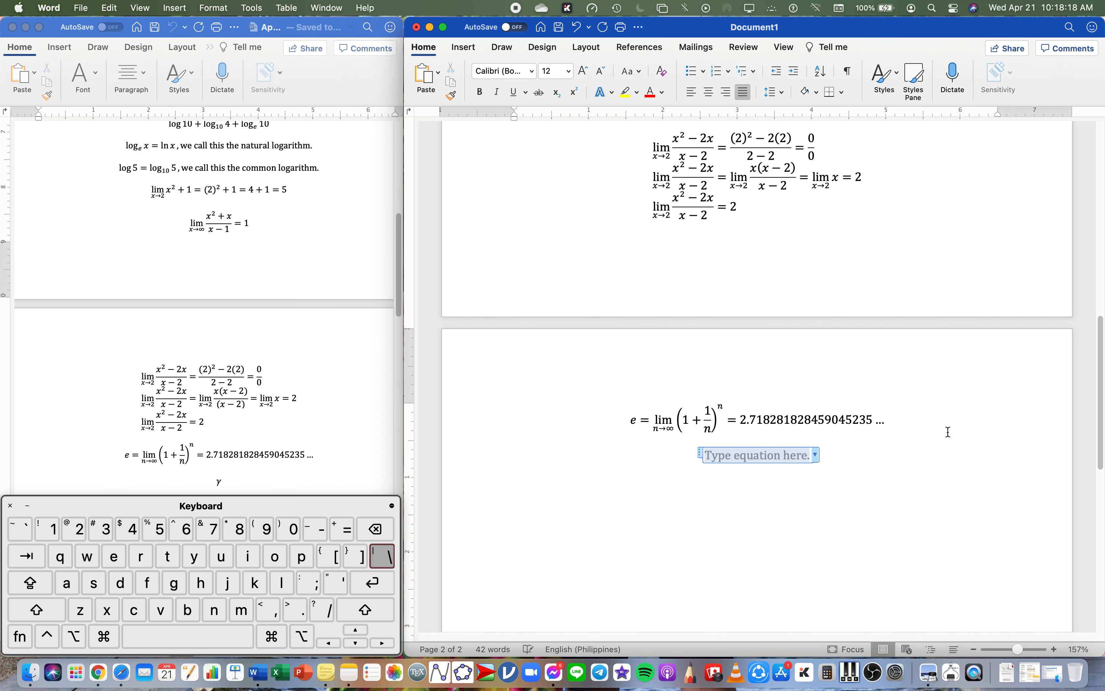
text(mma)
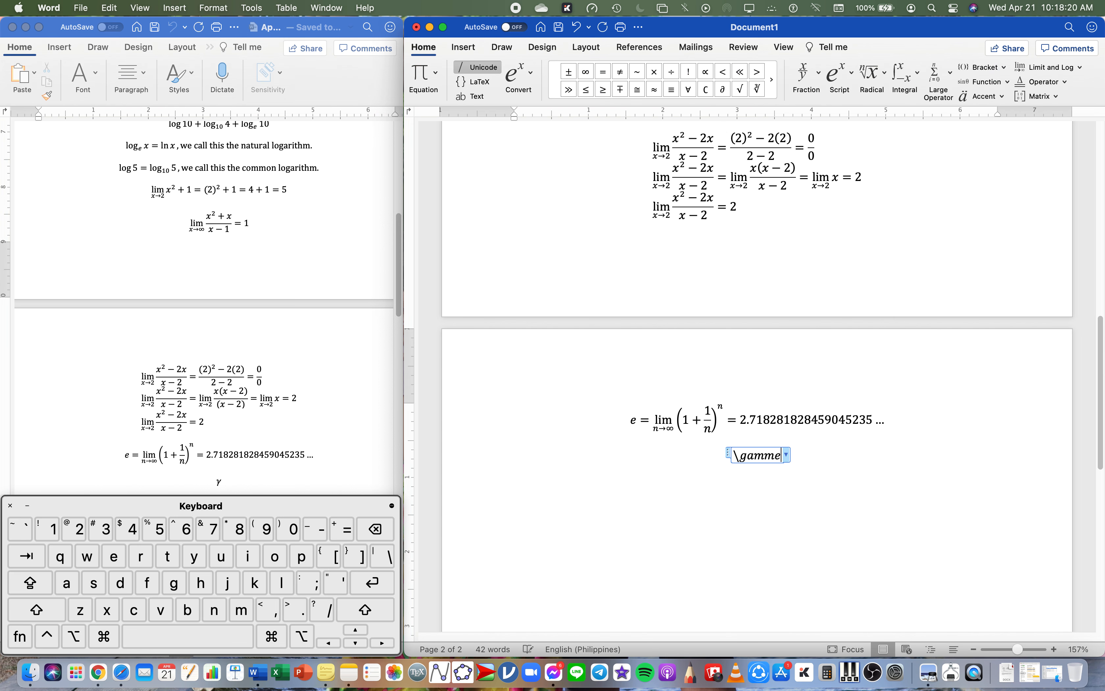
key(space)
key(Right)
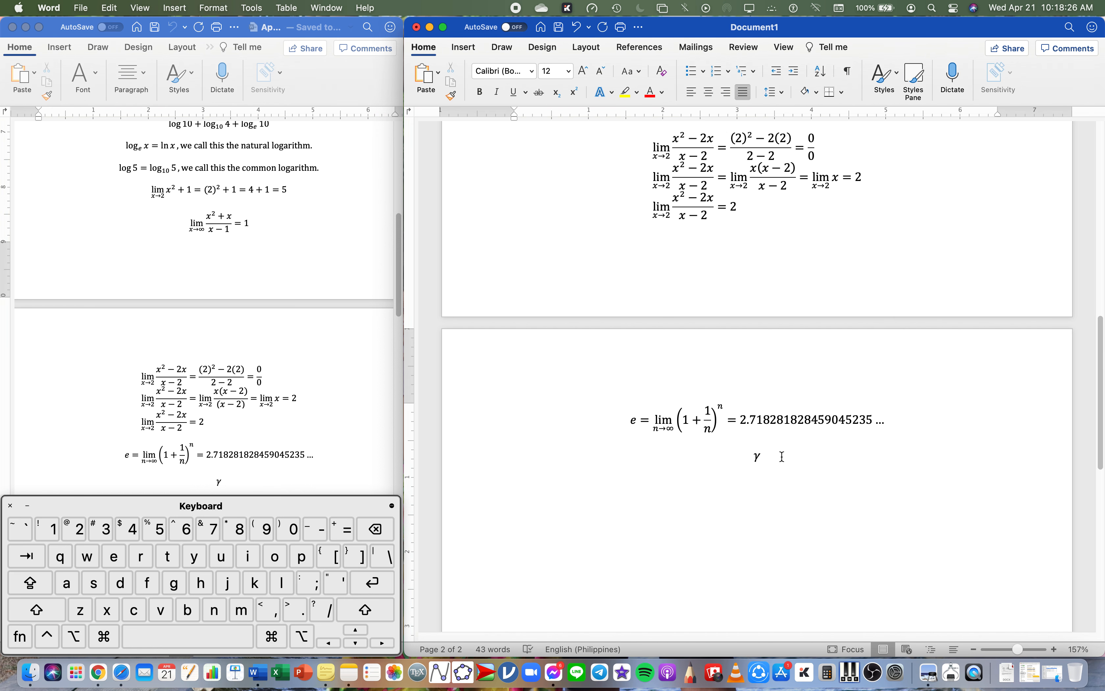
click(644, 424)
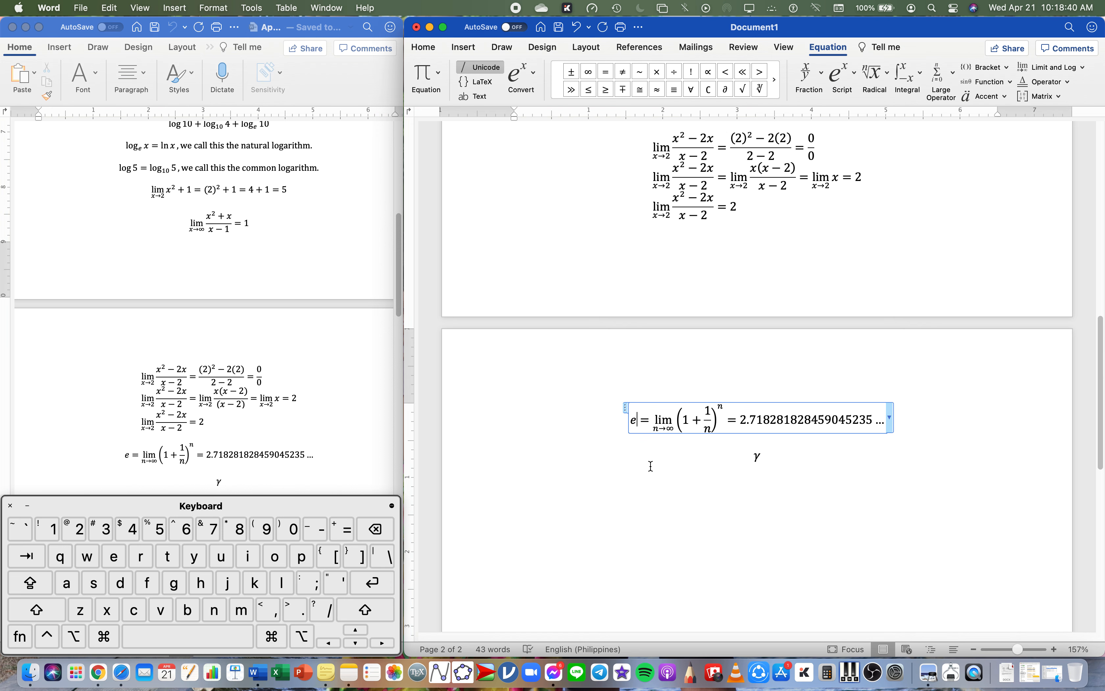
click(685, 460)
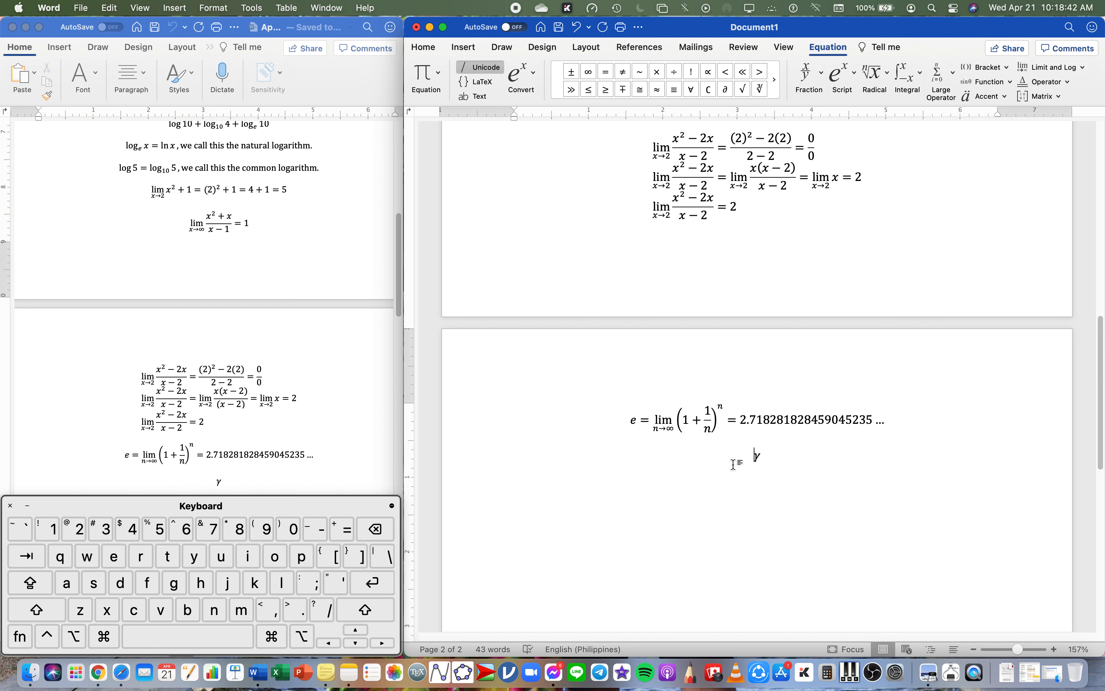